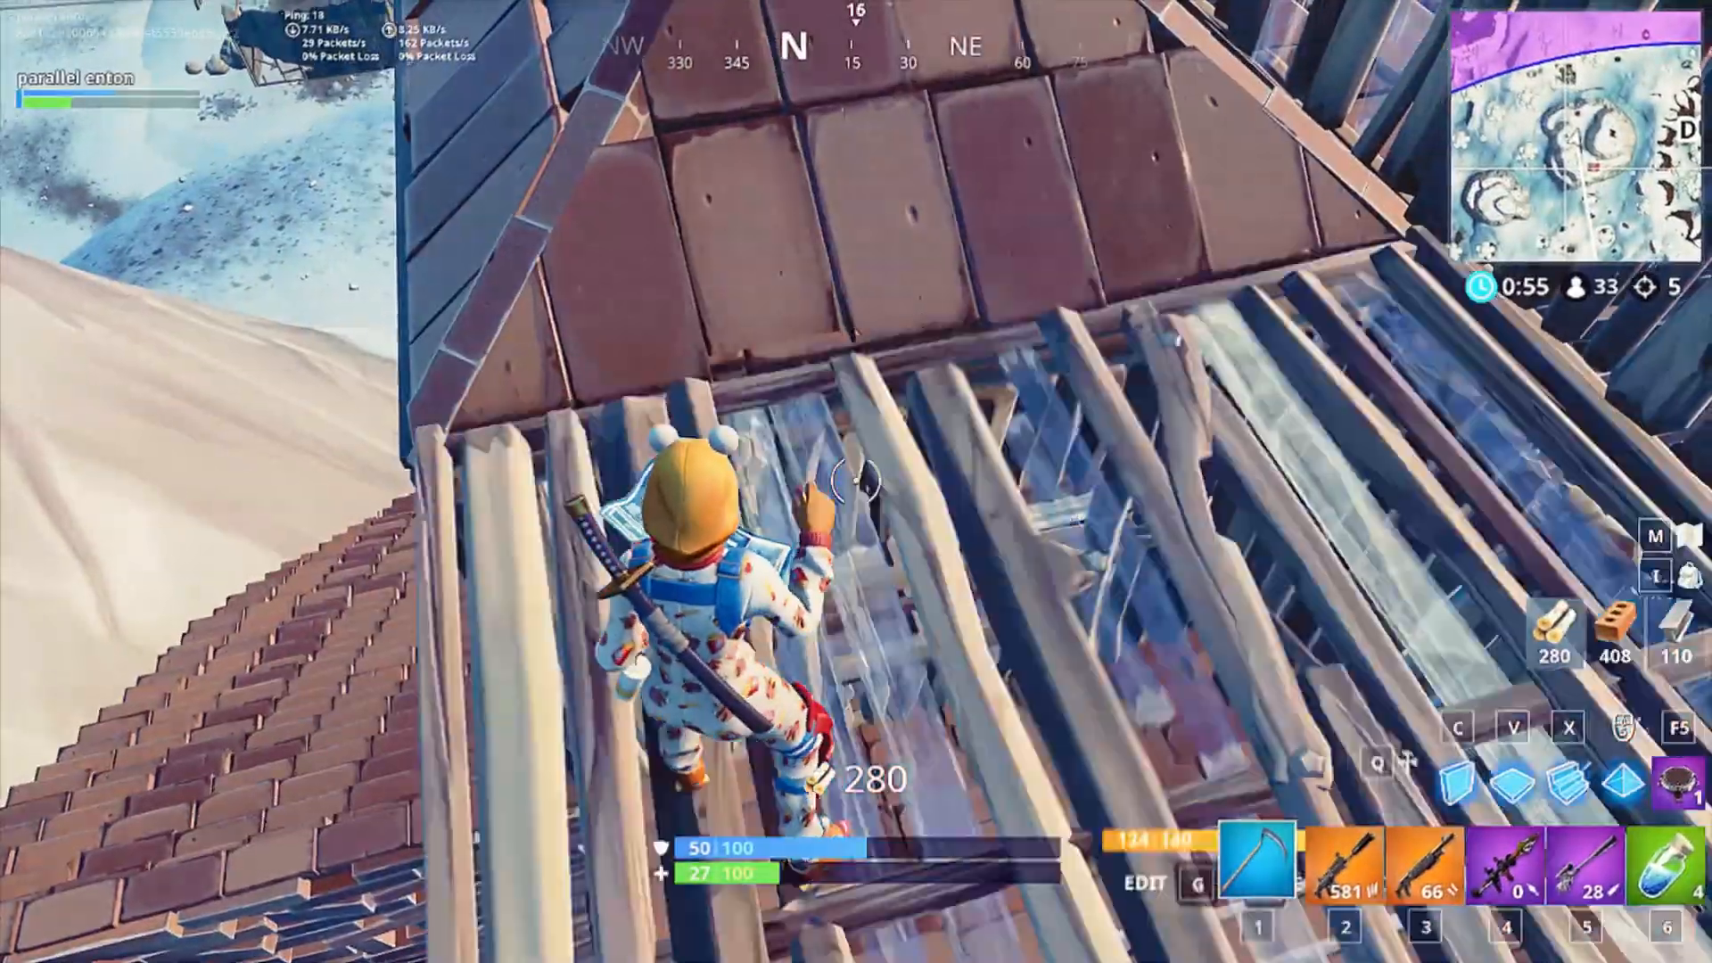
{"action": "key", "text": "3"}
{"action": "left_click", "coordinate": [856, 482]}
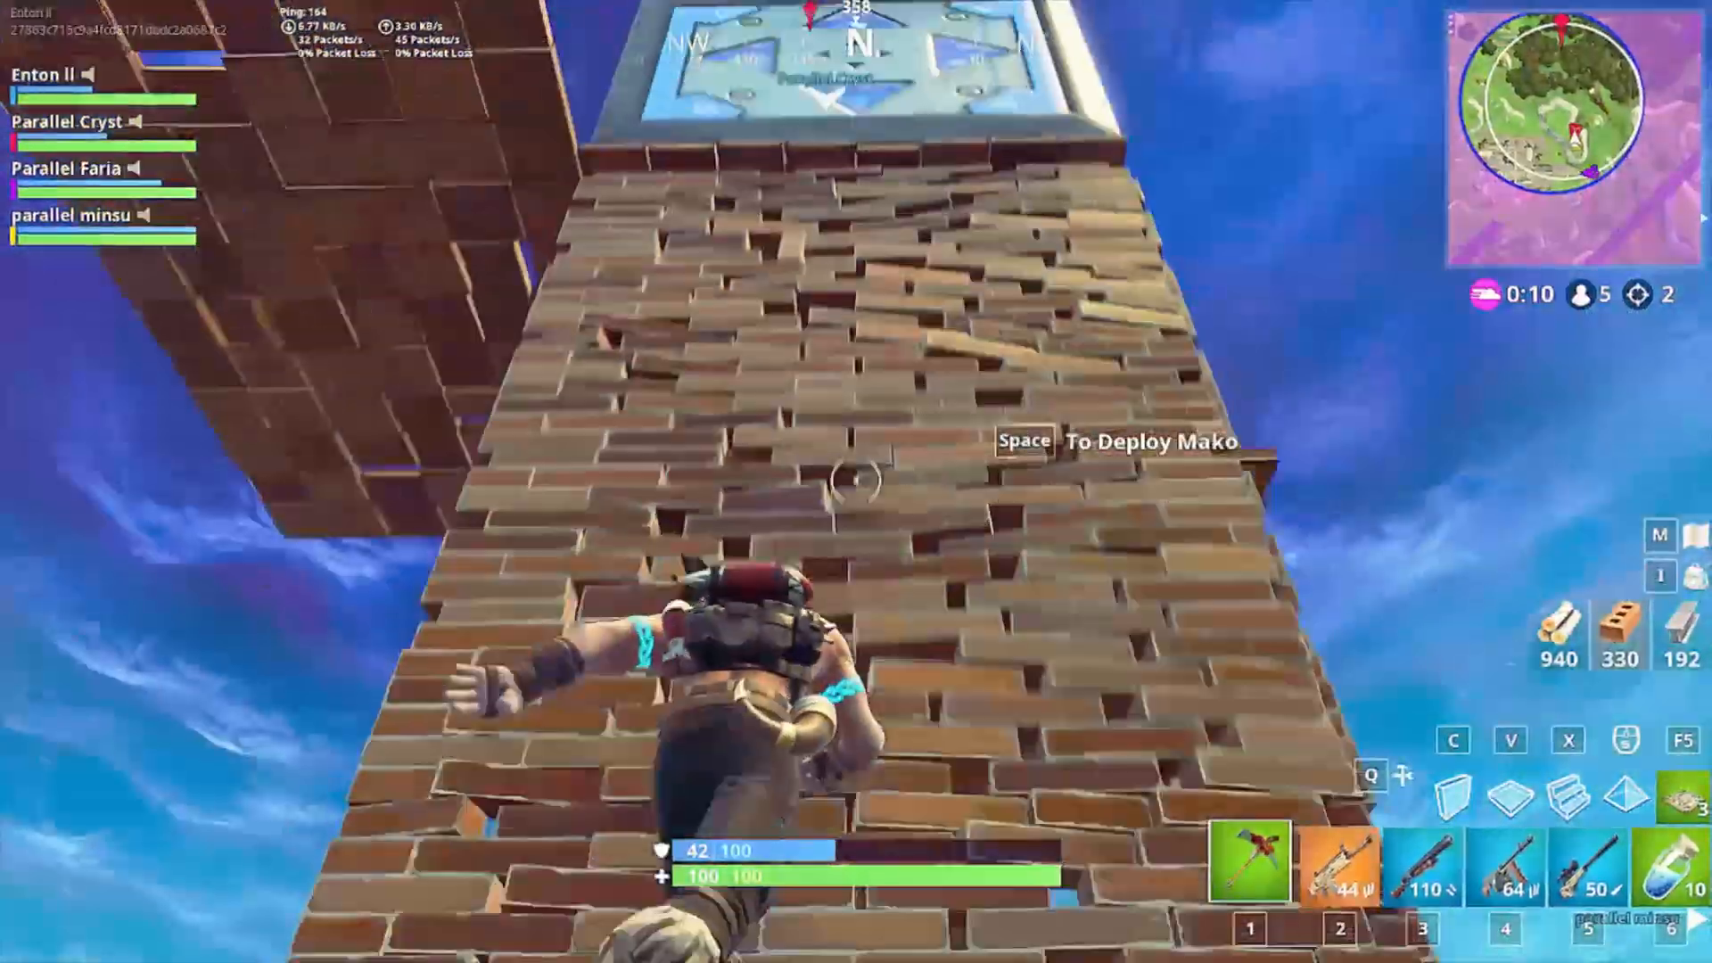
{"action": "key", "text": "5"}
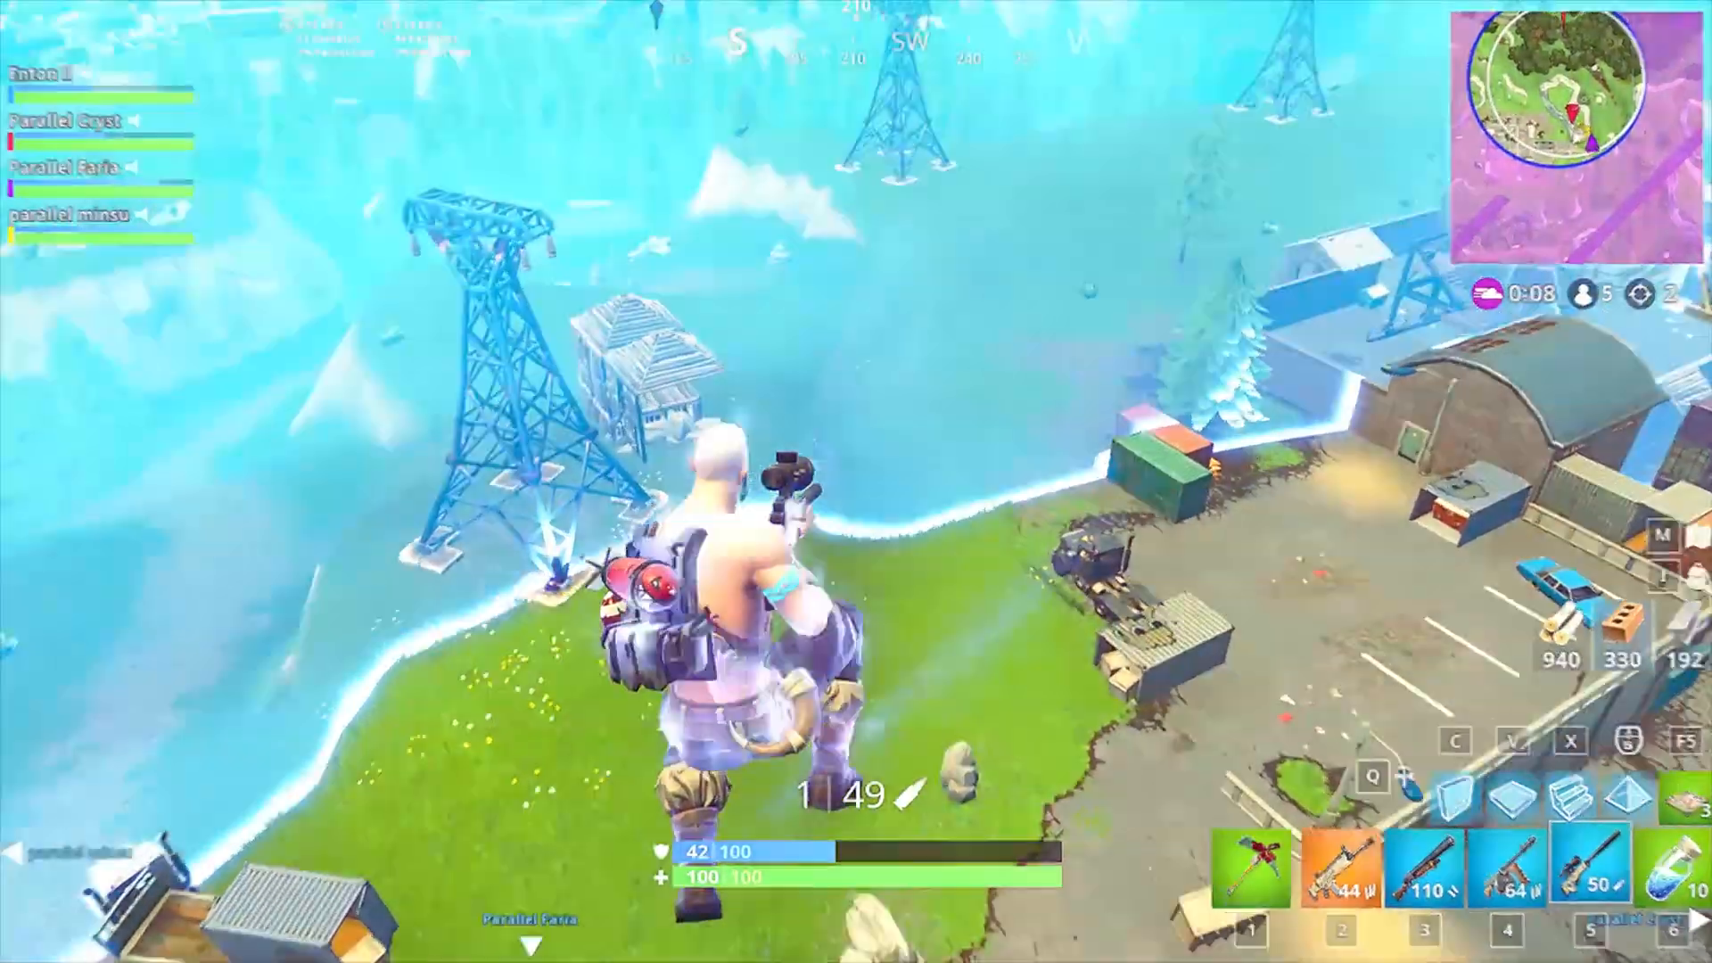
{"action": "left_click", "coordinate": [856, 481]}
{"action": "key", "text": "2"}
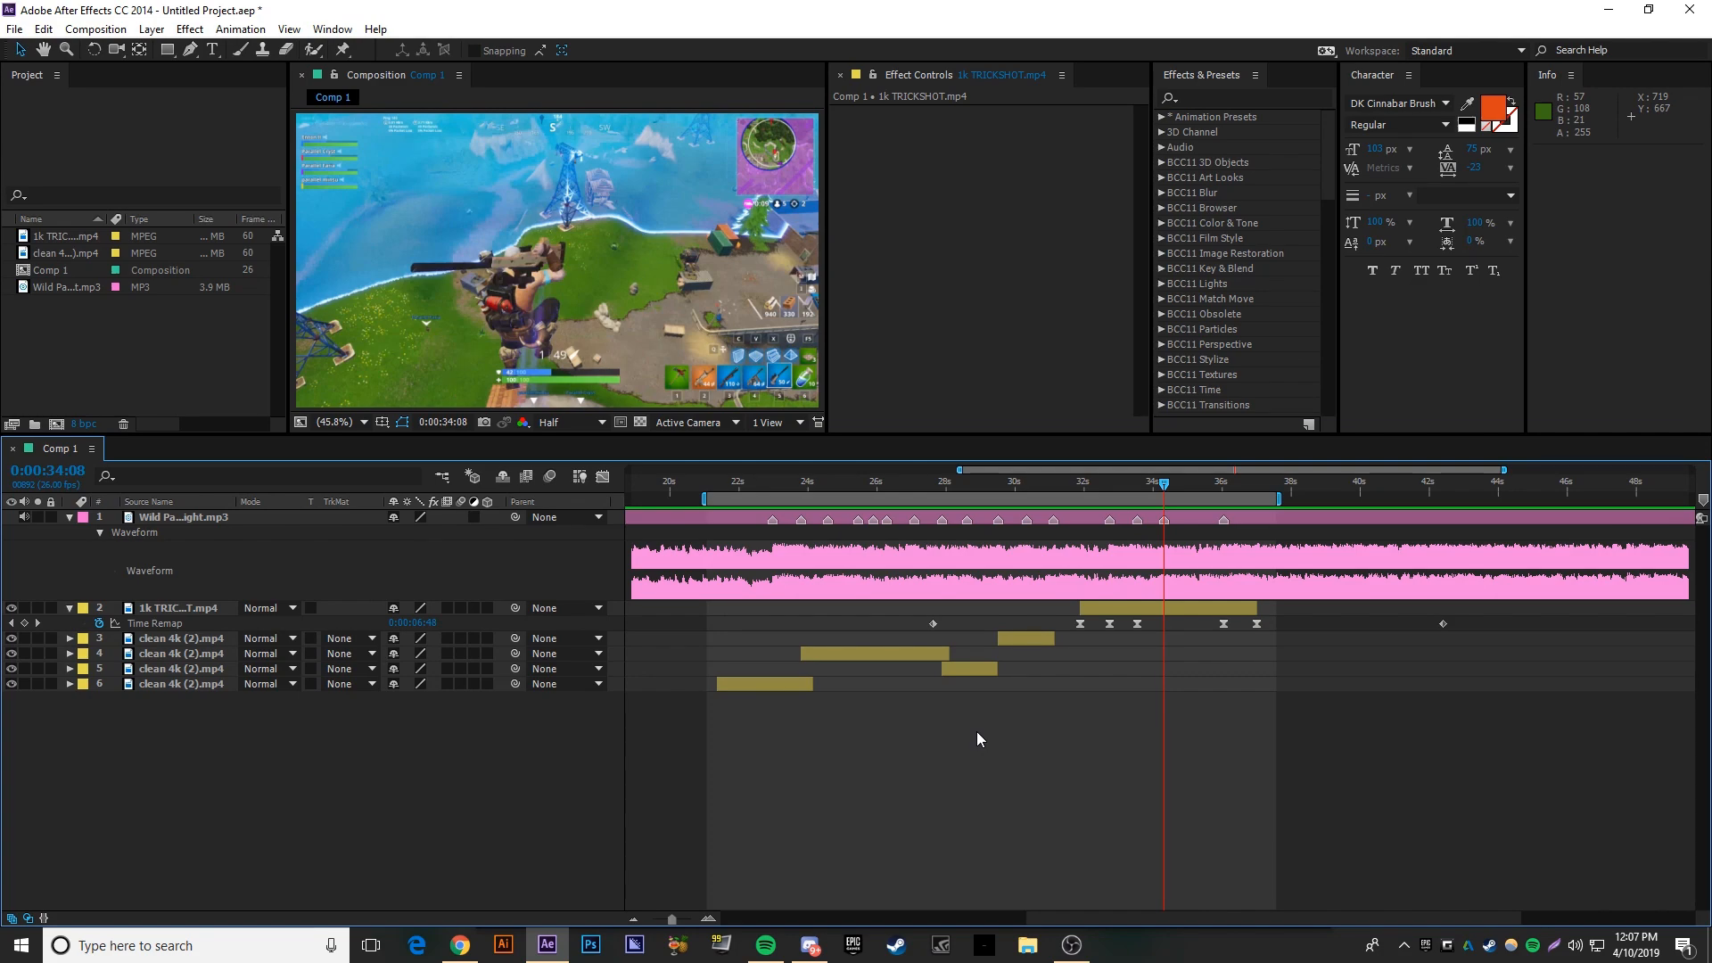
- Scrub through the trickshot clip between about 32 and 36 seconds to review how its moments line up with the music markers
{"action": "left_click_drag", "start_coordinate": [835, 489], "coordinate": [1204, 524]}
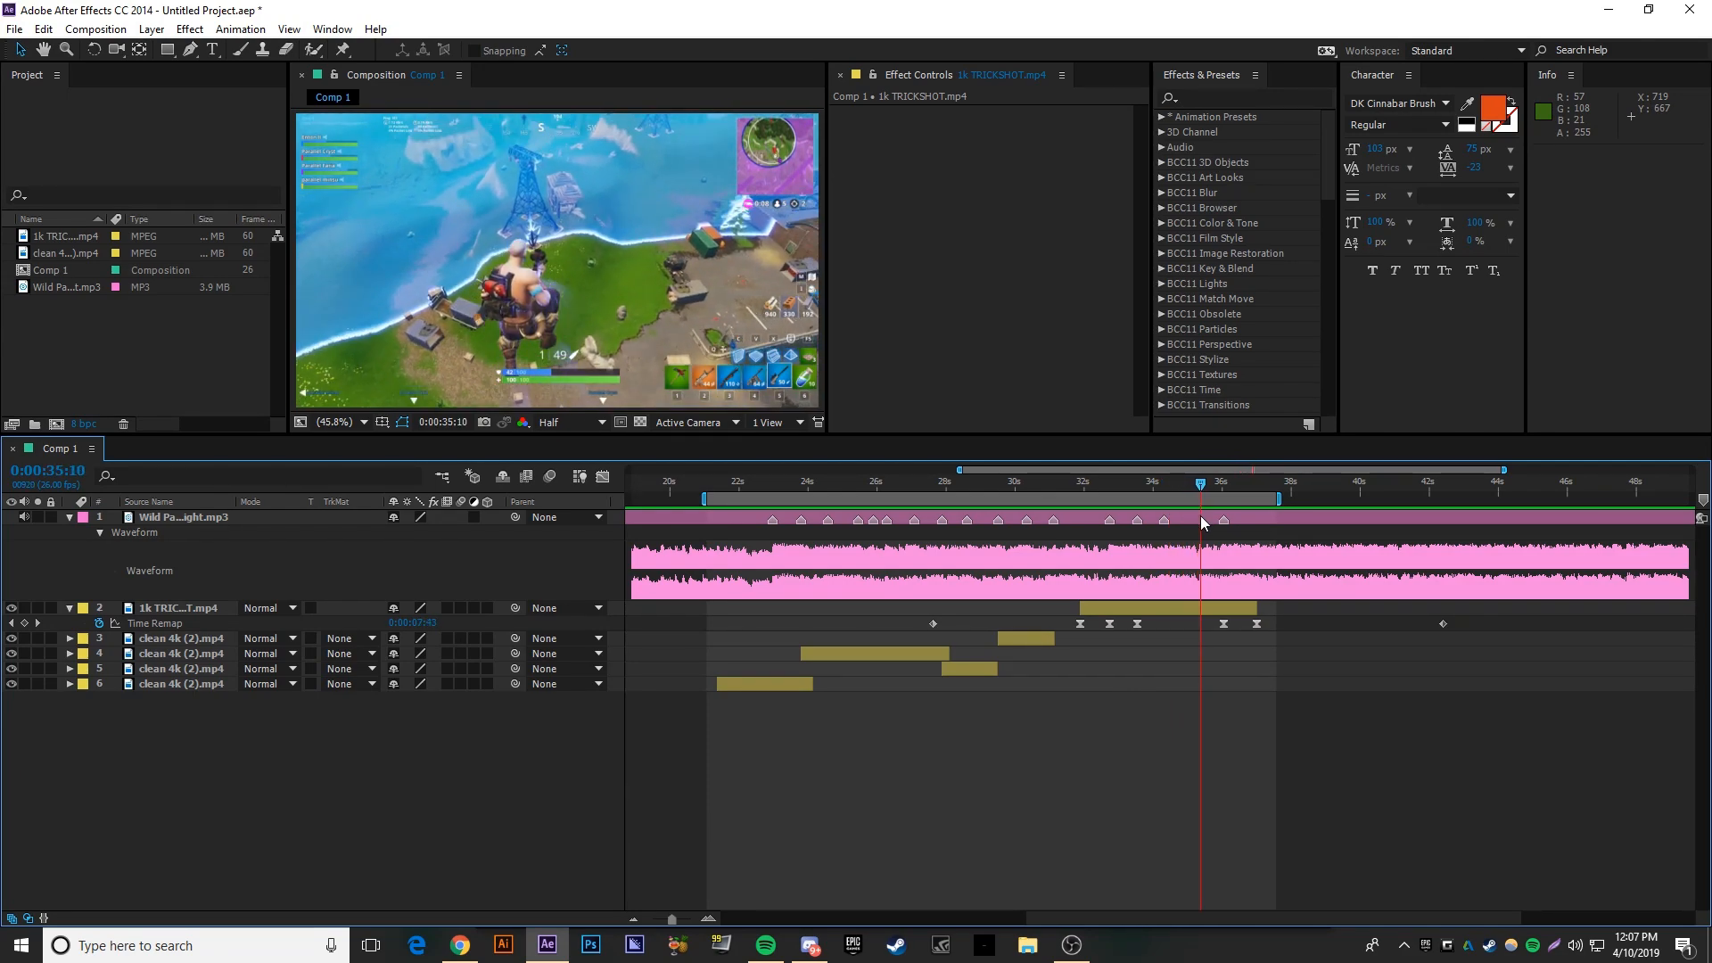
{"action": "key", "text": "space"}
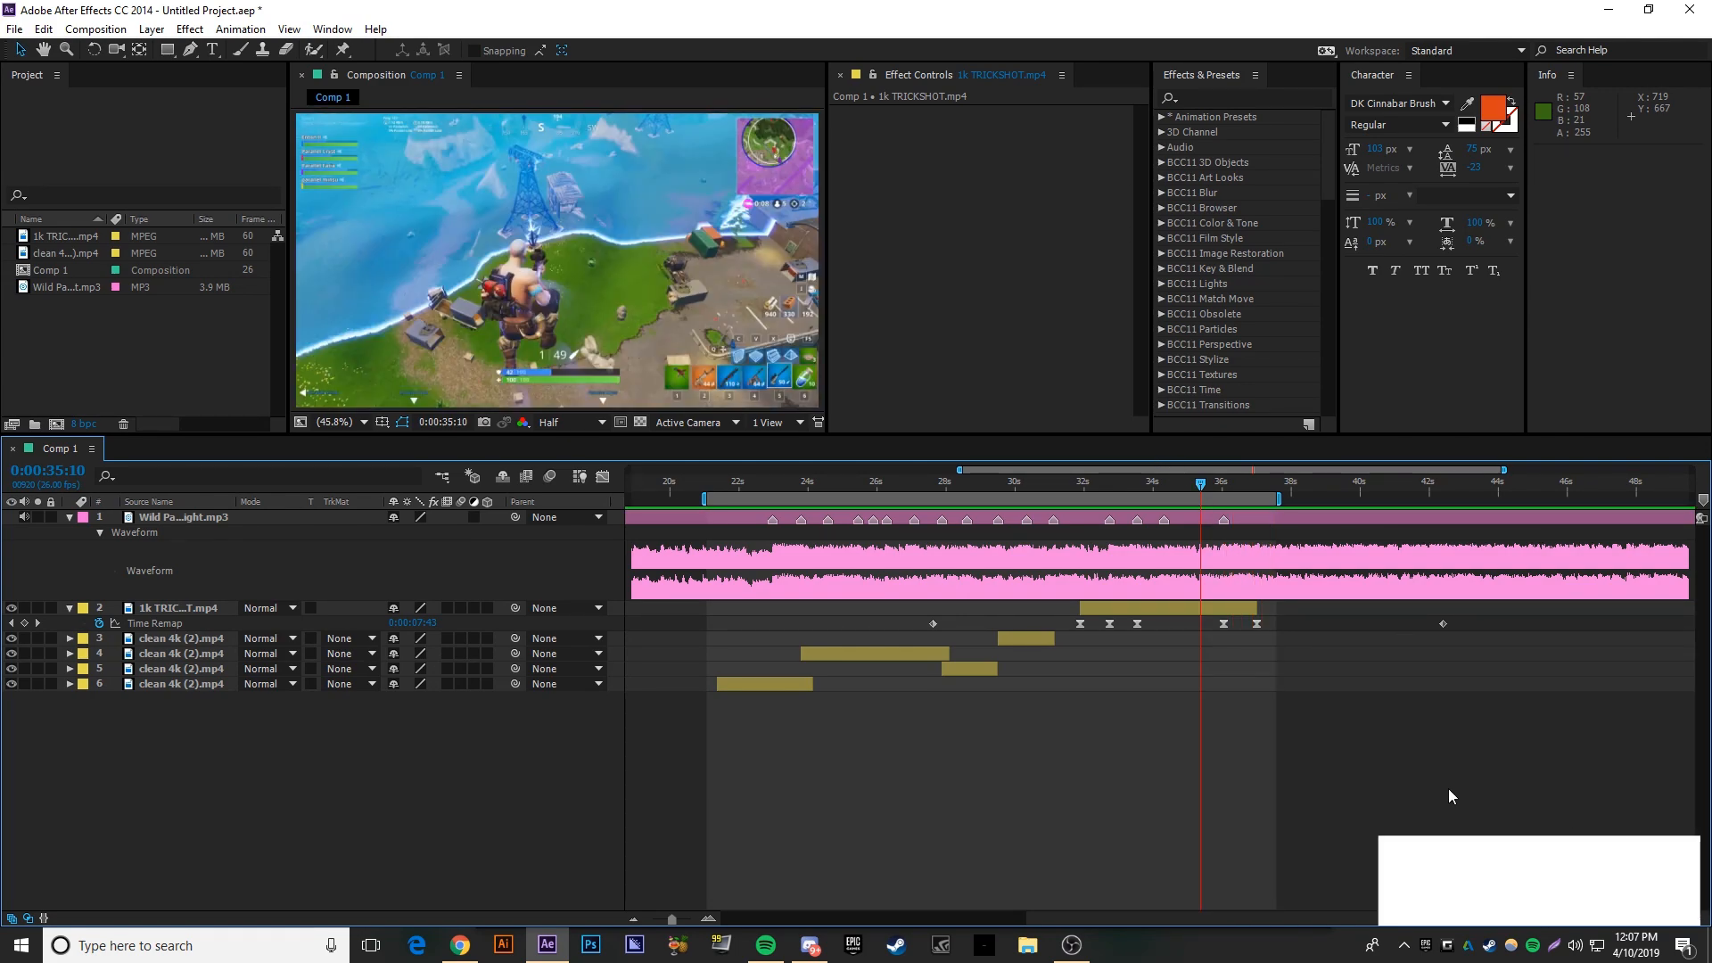
{"action": "left_click_drag", "start_coordinate": [1109, 487], "coordinate": [1096, 584]}
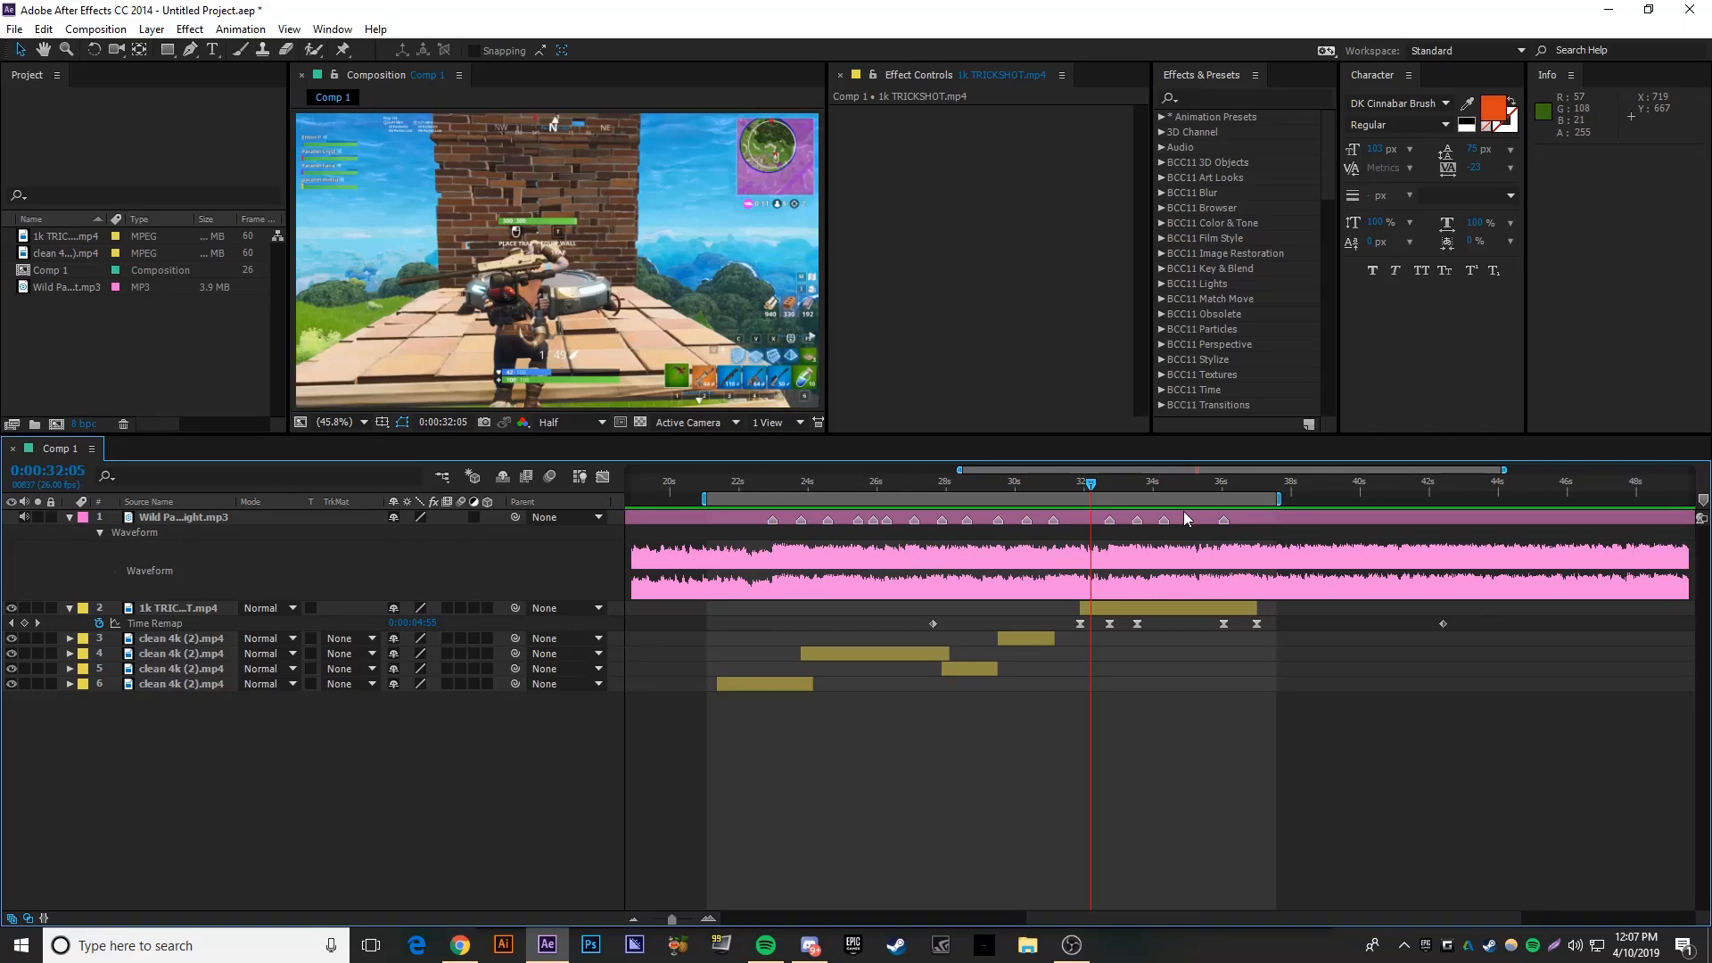
{"action": "left_click_drag", "start_coordinate": [1214, 486], "coordinate": [1224, 489]}
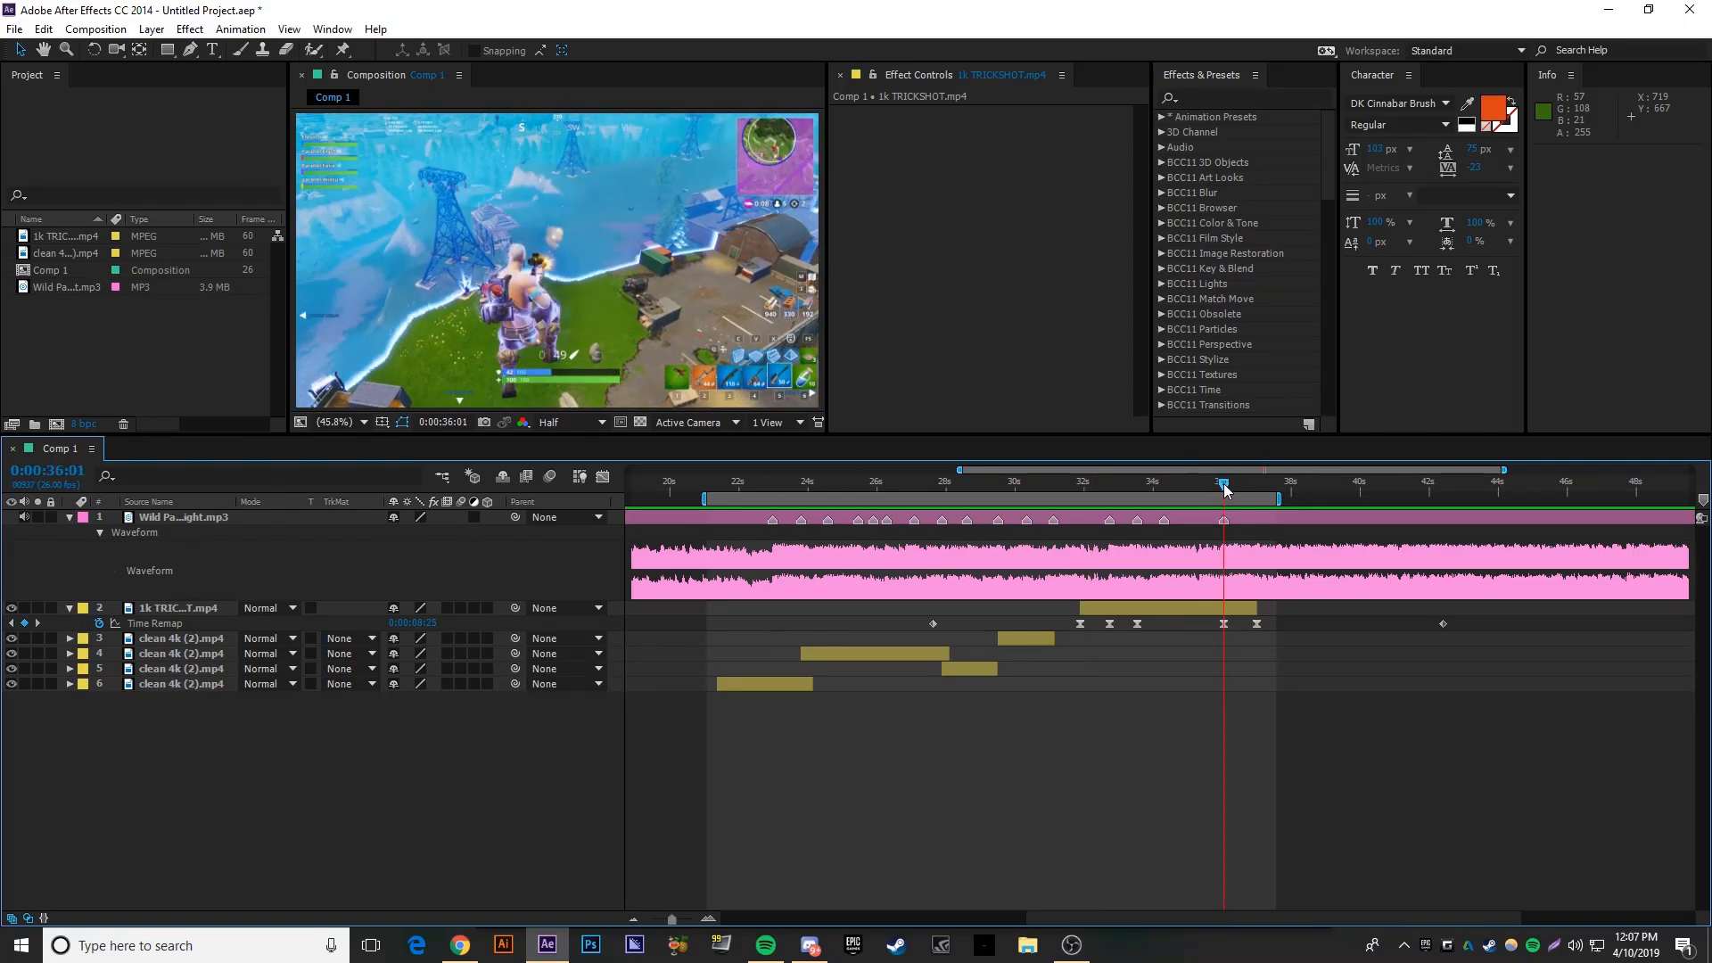
{"action": "right_click", "coordinate": [1226, 532]}
{"action": "left_click", "coordinate": [867, 528]}
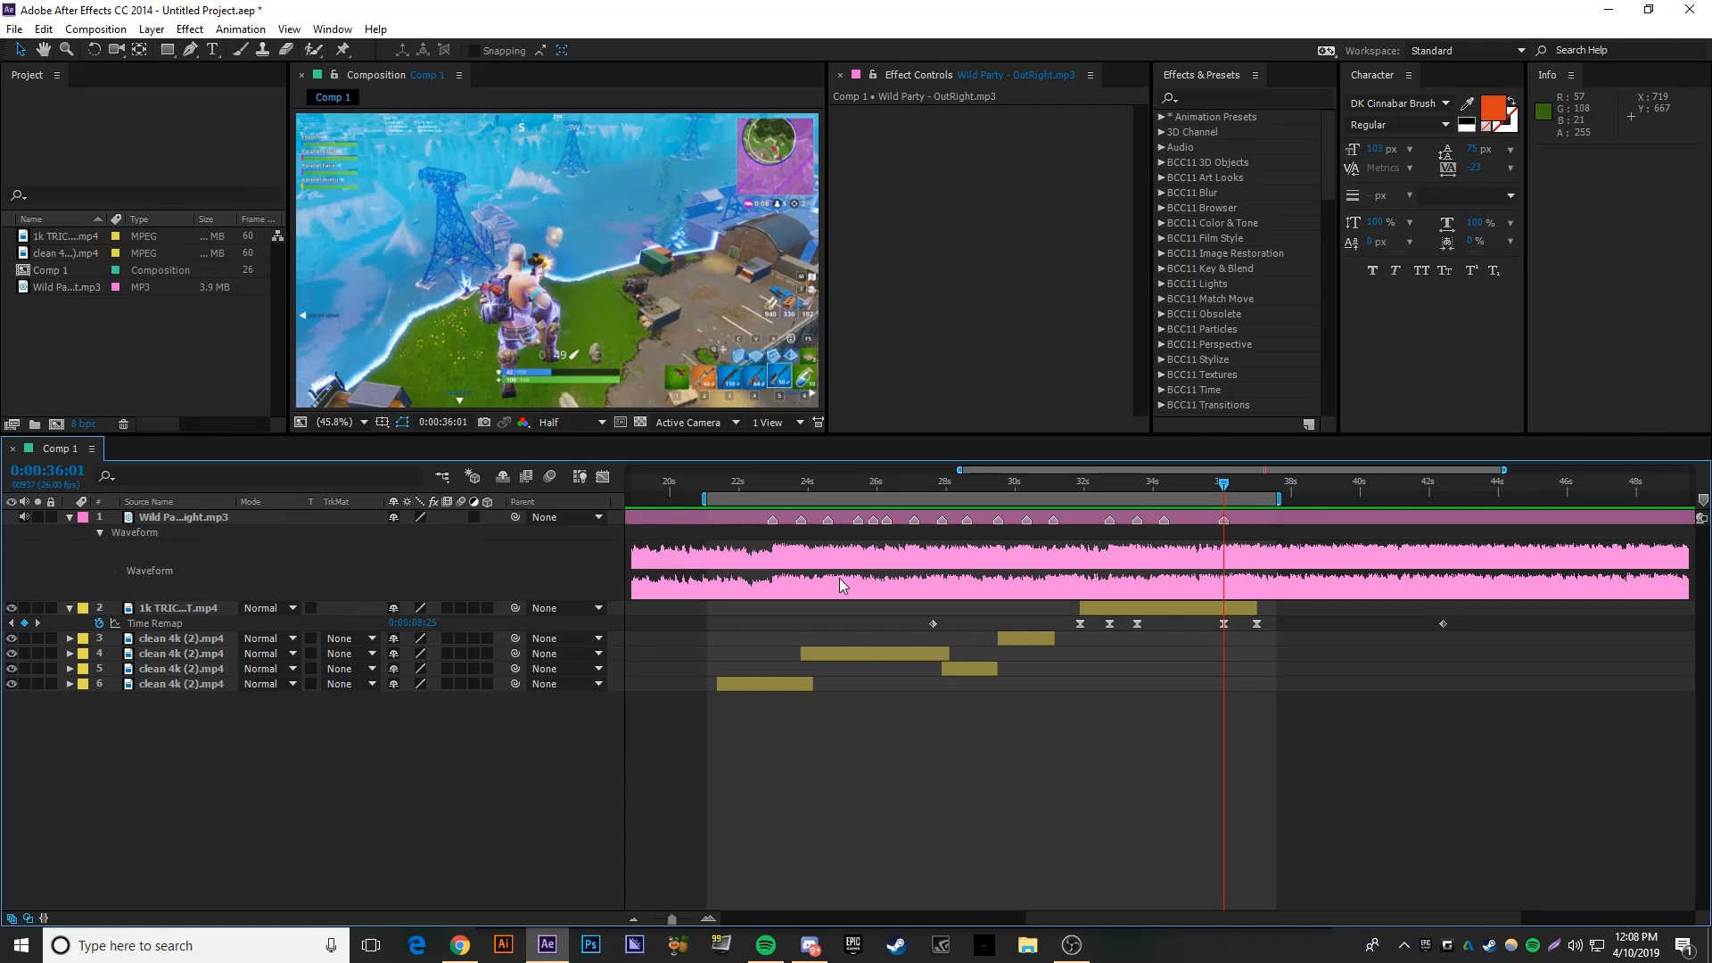
{"action": "left_click", "coordinate": [1703, 501]}
- Label the music layer's first marker, at 0:00:22:25, with the comment "shot"
{"action": "left_click_drag", "start_coordinate": [1195, 479], "coordinate": [772, 504]}
{"action": "right_click", "coordinate": [773, 526]}
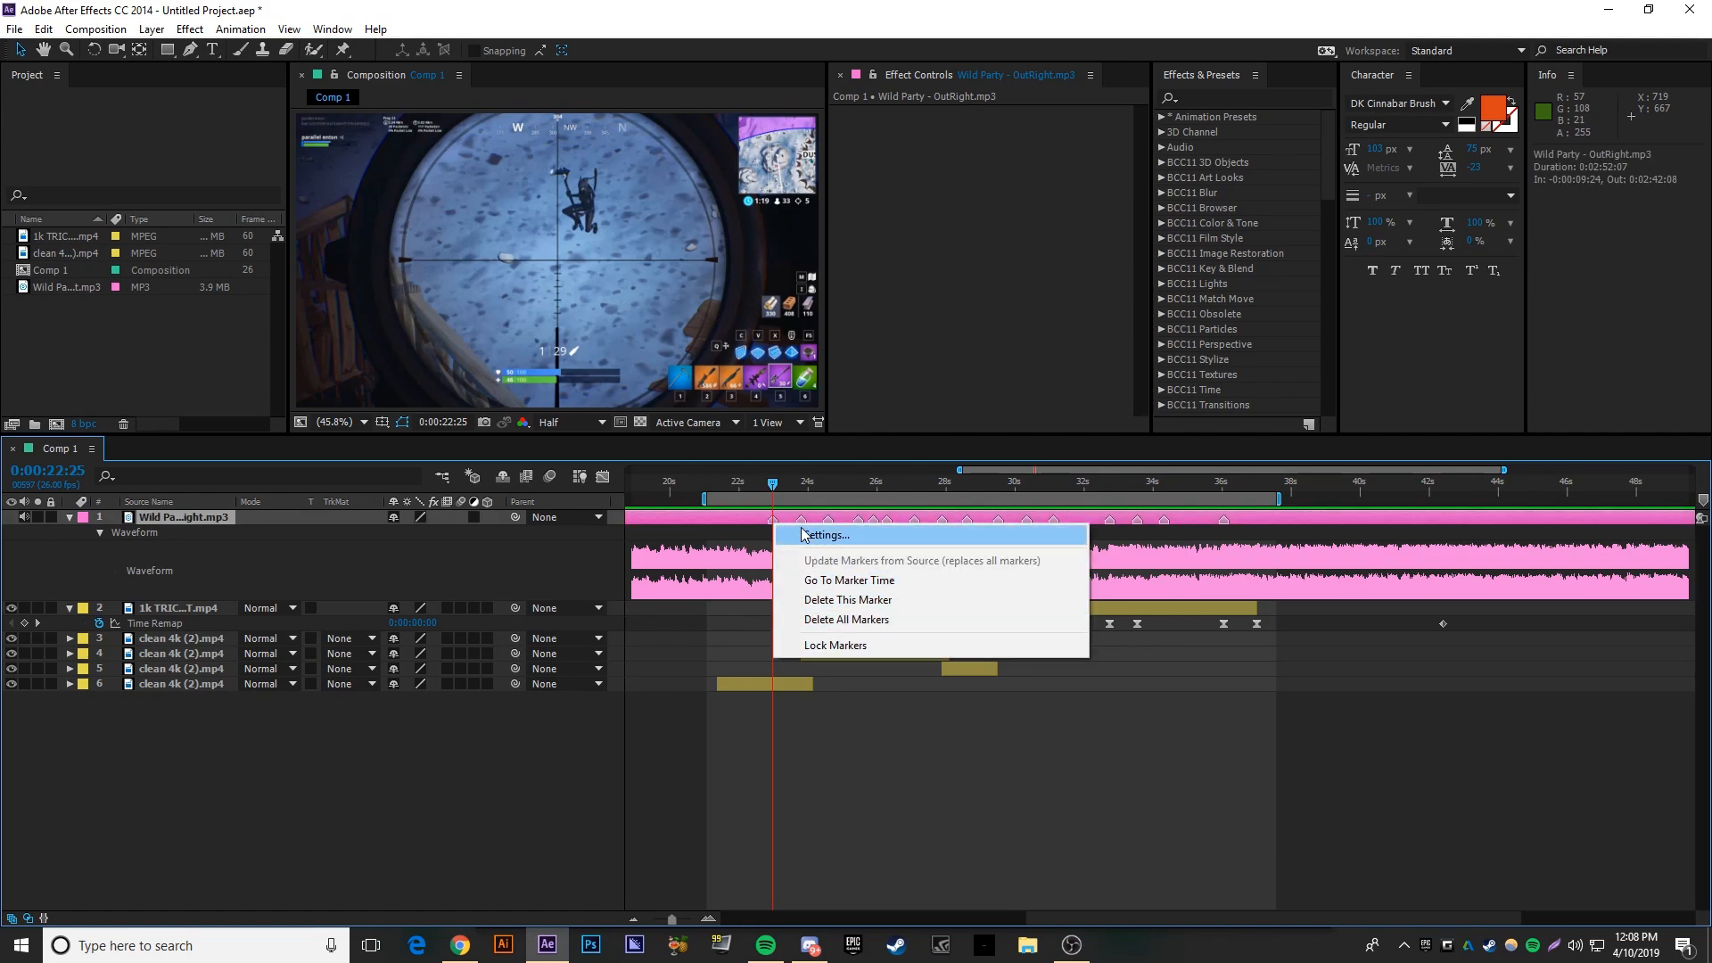
{"action": "left_click", "coordinate": [805, 536]}
{"action": "type", "text": "shoto"}
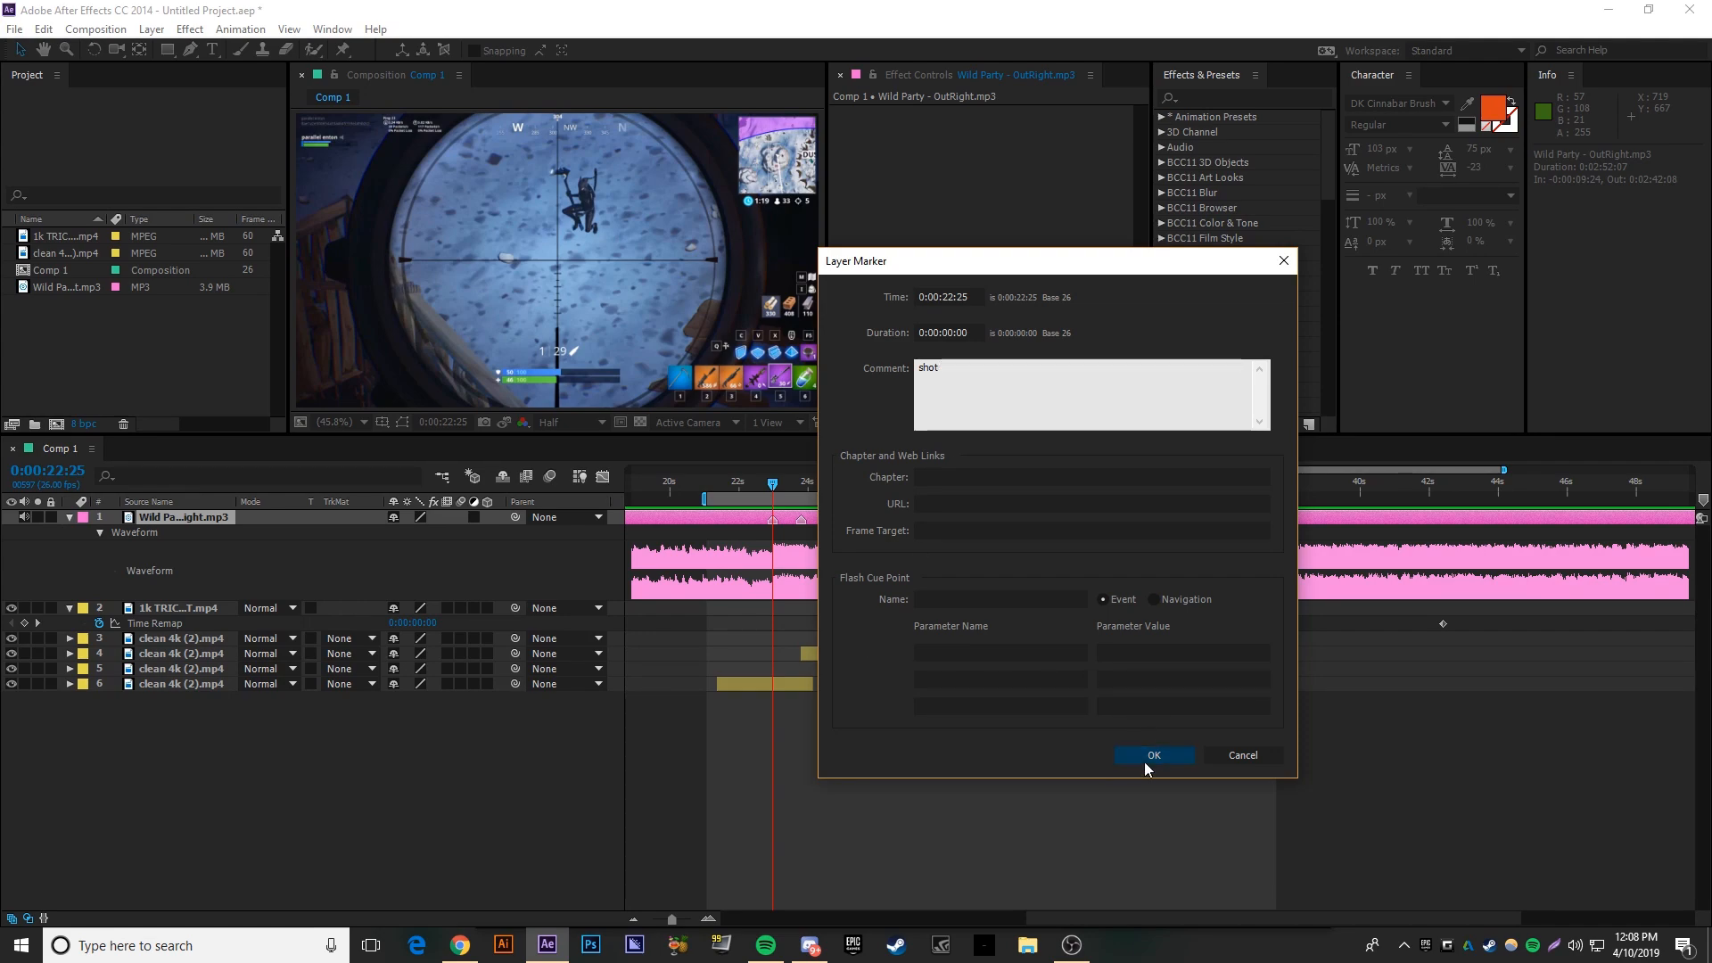
{"action": "left_click", "coordinate": [1149, 754]}
- Label the music layer's marker at 0:00:24:15 with the comment "shot"
{"action": "left_click_drag", "start_coordinate": [813, 492], "coordinate": [831, 486]}
{"action": "right_click", "coordinate": [827, 517]}
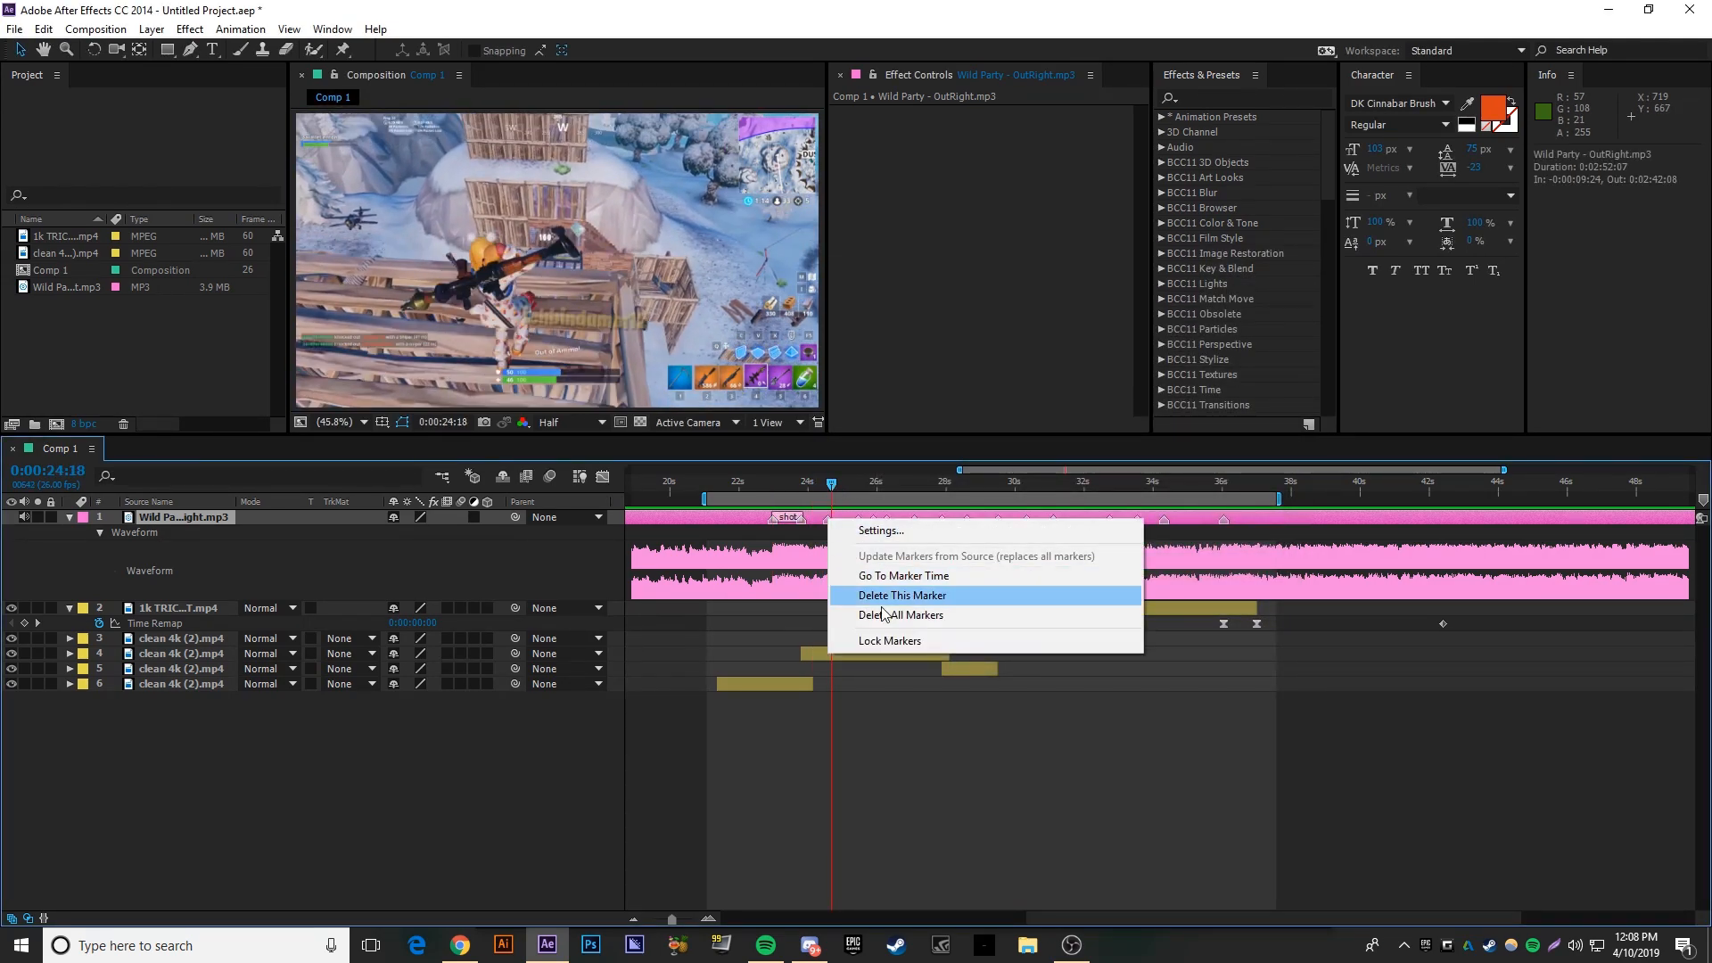
{"action": "left_click", "coordinate": [852, 532]}
{"action": "type", "text": "shoit"}
{"action": "key", "text": "BackSpace"}
{"action": "key", "text": "BackSpace"}
{"action": "type", "text": "t"}
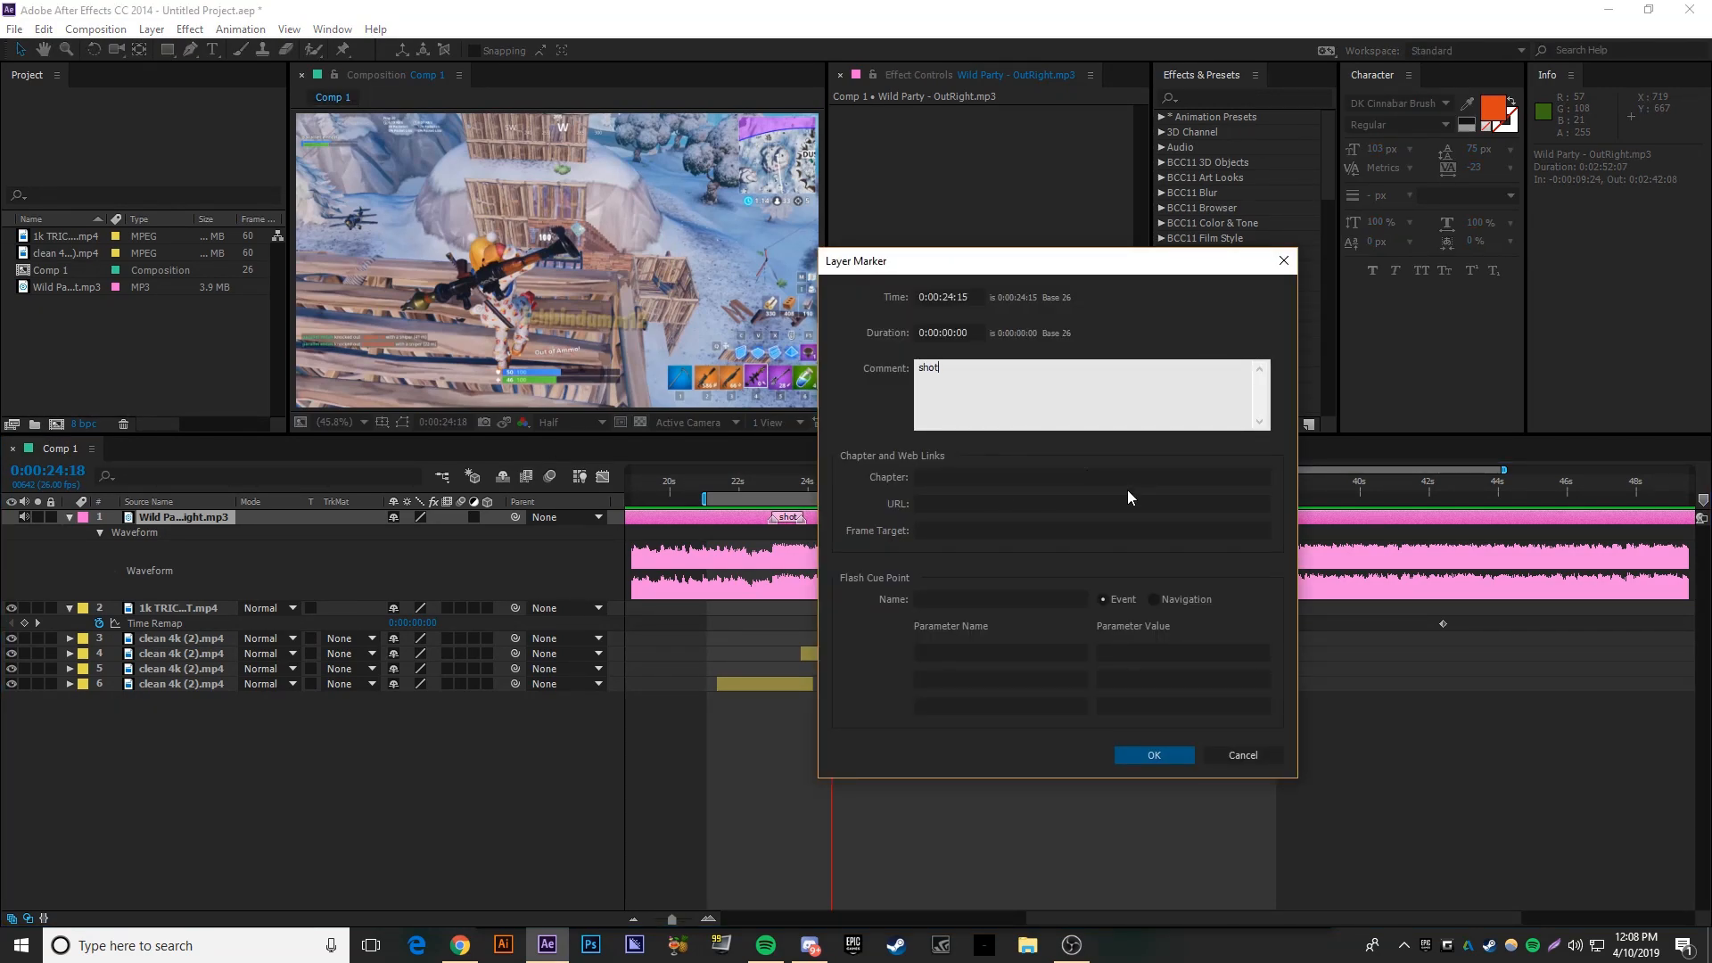
{"action": "left_click", "coordinate": [1151, 755]}
- Label the music layer's marker at 0:00:27:02 with the comment "shot"
{"action": "left_click_drag", "start_coordinate": [856, 491], "coordinate": [914, 496]}
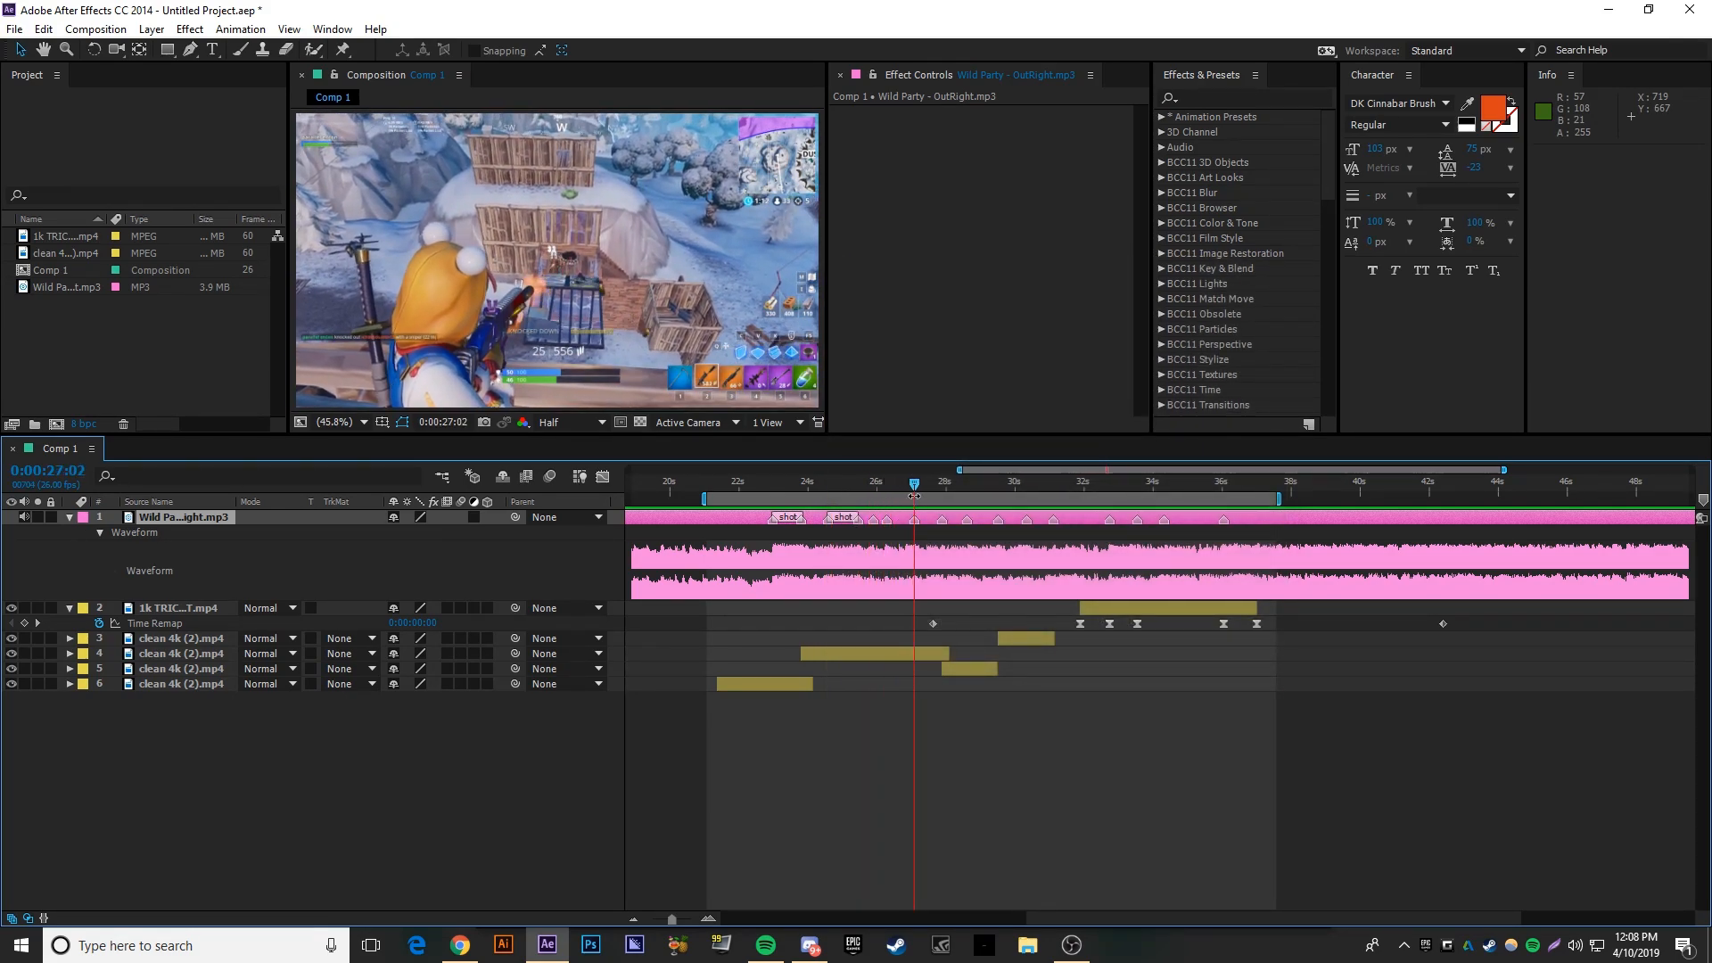
{"action": "right_click", "coordinate": [914, 517]}
{"action": "left_click", "coordinate": [960, 524]}
{"action": "type", "text": "shot"}
{"action": "left_click", "coordinate": [1153, 754]}
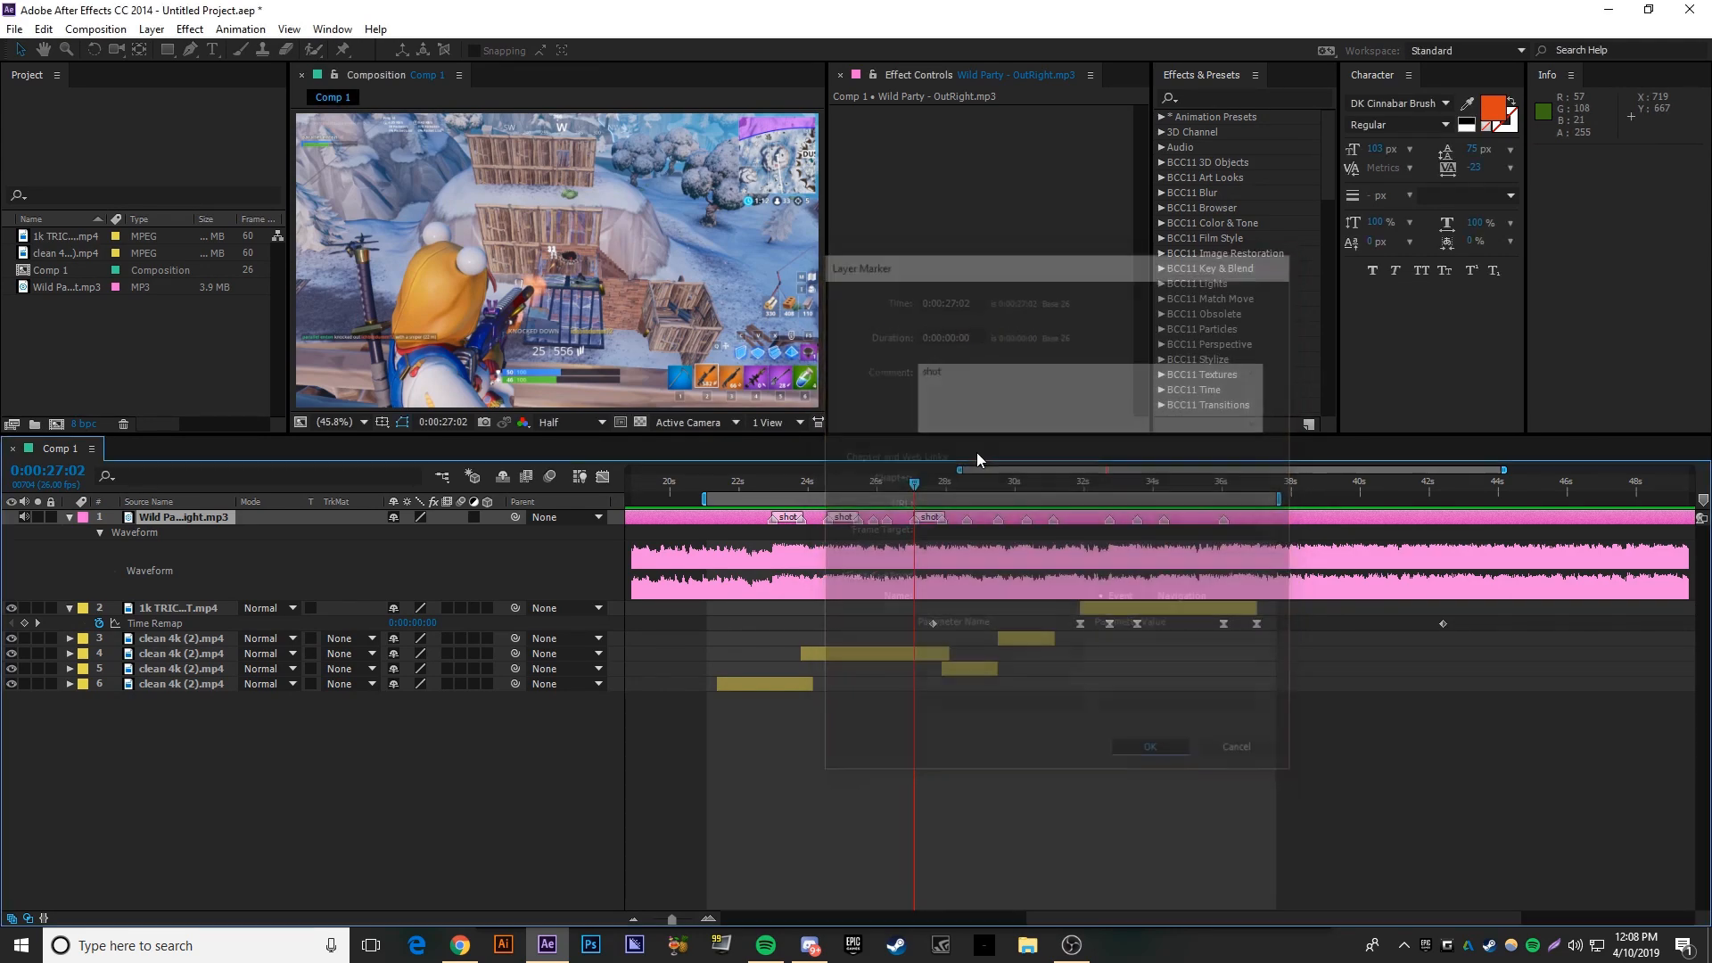
- Label the music layer's marker at 0:00:29:13 with the comment "shot"
{"action": "left_click_drag", "start_coordinate": [928, 496], "coordinate": [998, 497]}
{"action": "right_click", "coordinate": [1000, 518]}
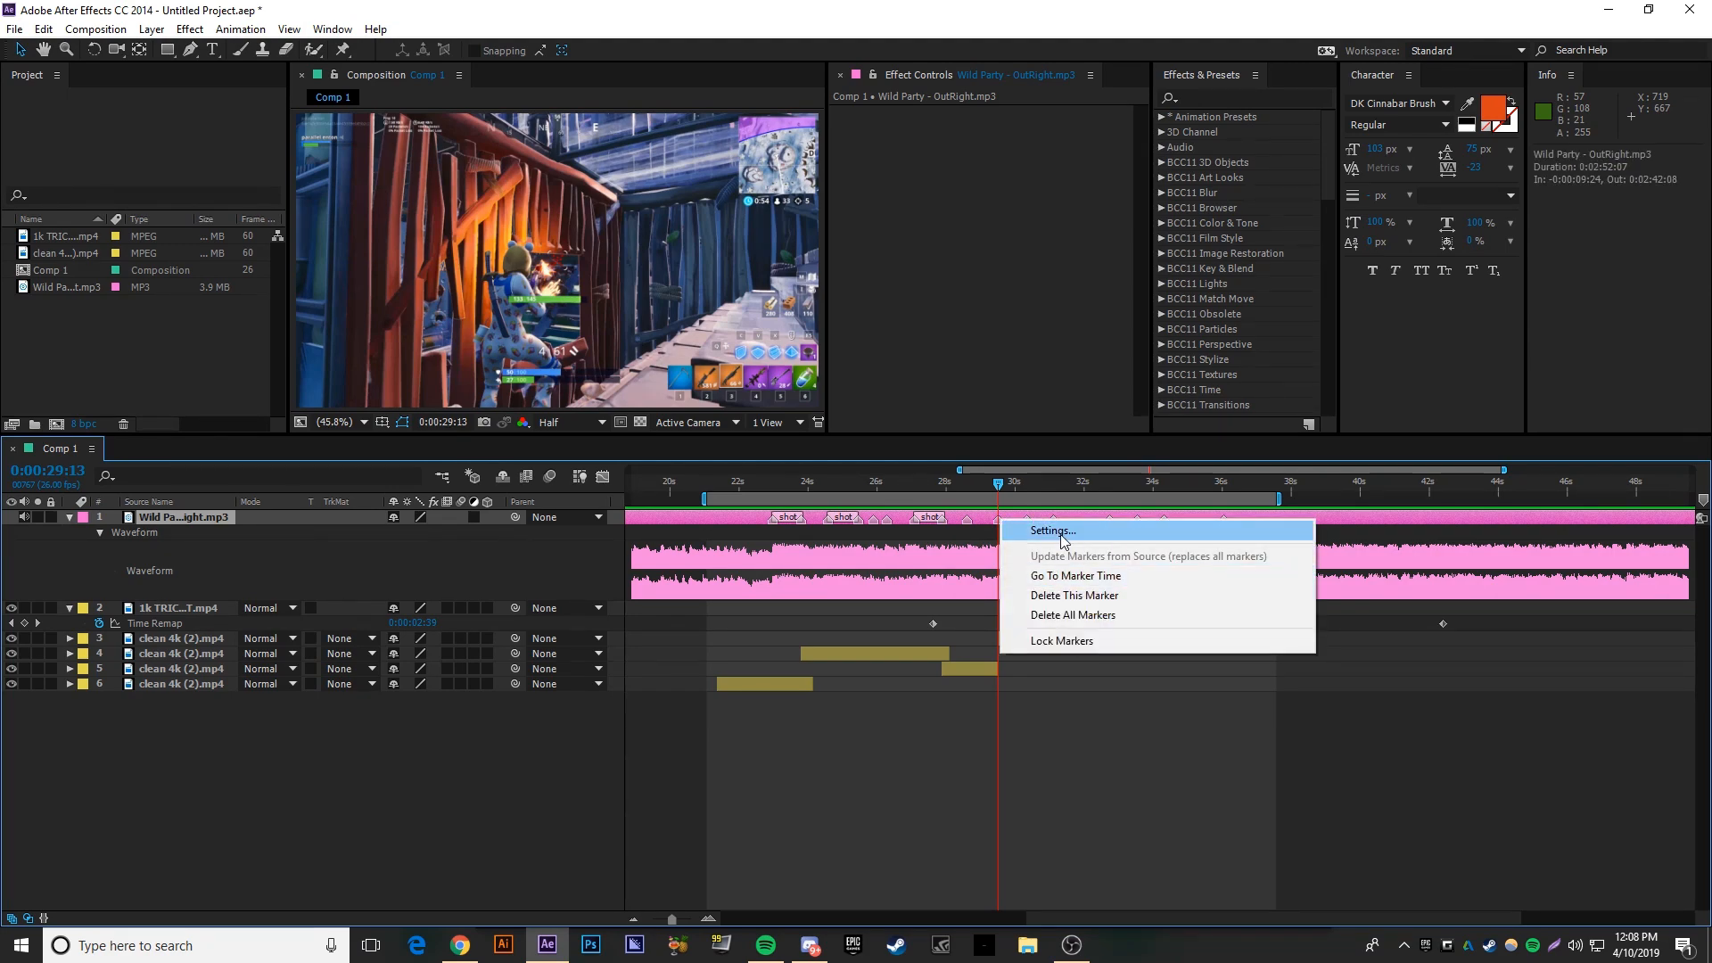
{"action": "left_click", "coordinate": [1043, 526]}
{"action": "type", "text": "shot"}
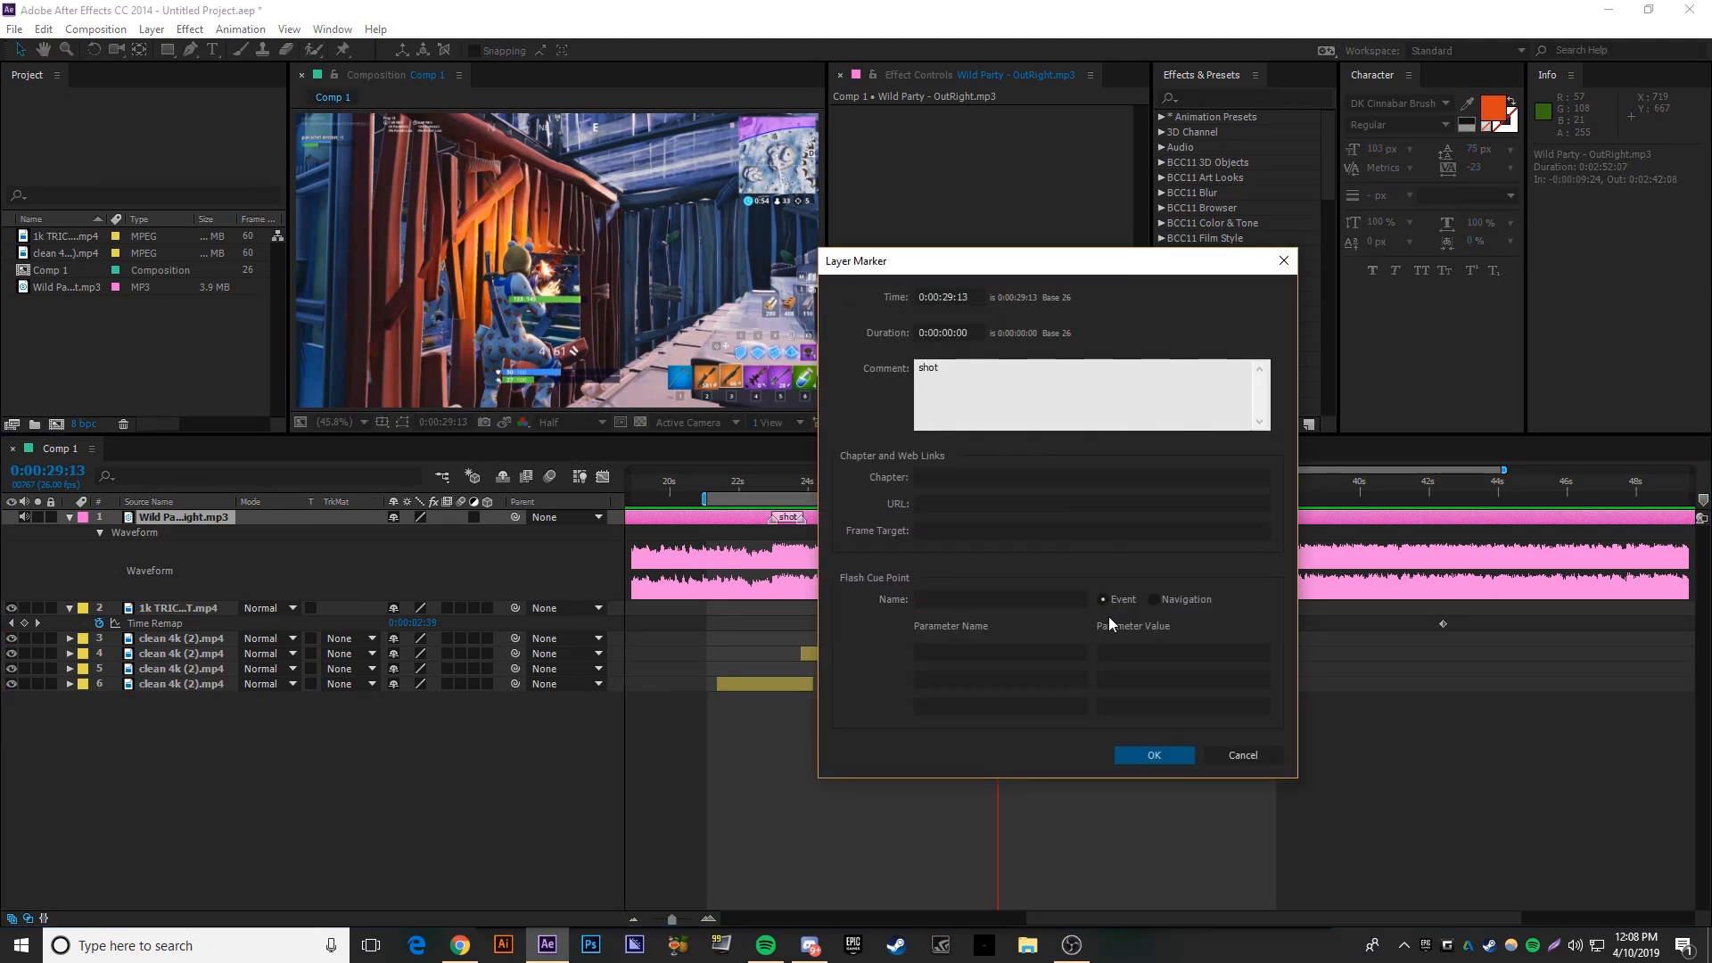
{"action": "left_click", "coordinate": [1151, 755]}
- Label the music layer's marker at 0:00:31:23, where the trickshot clip begins, with the comment "start"
{"action": "left_click", "coordinate": [1082, 495]}
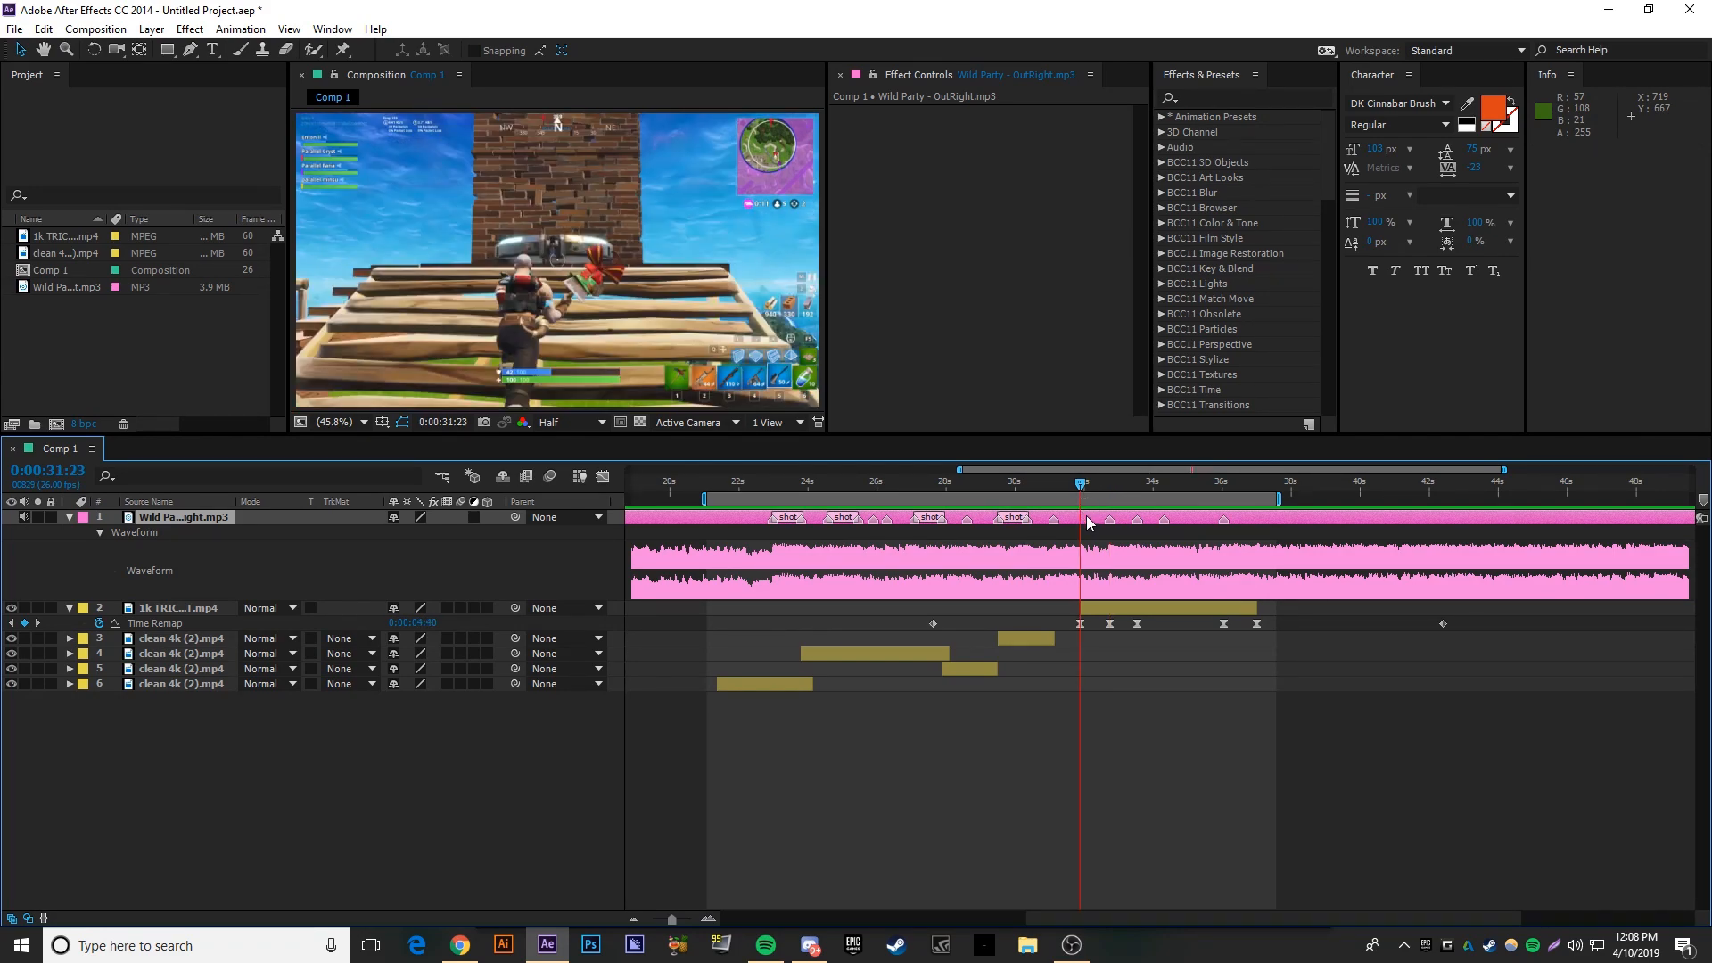
{"action": "right_click", "coordinate": [1082, 524]}
{"action": "left_click", "coordinate": [1095, 534]}
{"action": "type", "text": "start"}
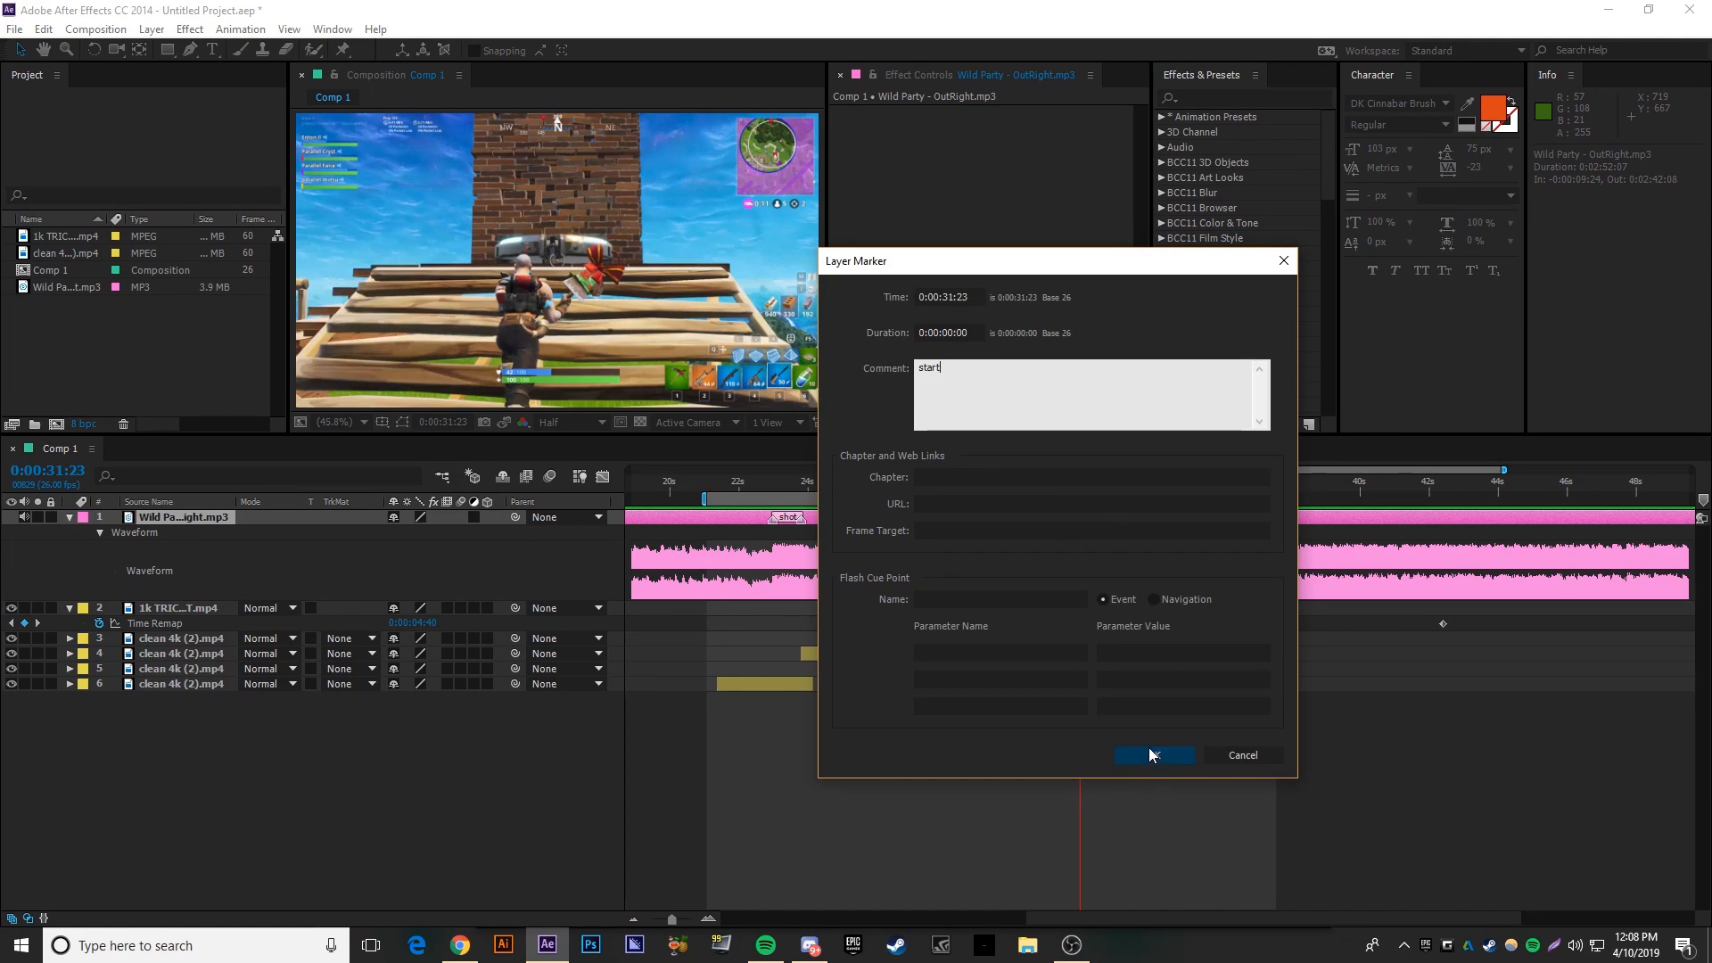
{"action": "left_click", "coordinate": [1153, 754]}
- Label the music layer's last marker, at 0:00:36:01, with the comment "shot"
{"action": "left_click_drag", "start_coordinate": [1089, 486], "coordinate": [1224, 499]}
{"action": "right_click", "coordinate": [1227, 526]}
{"action": "left_click", "coordinate": [1244, 533]}
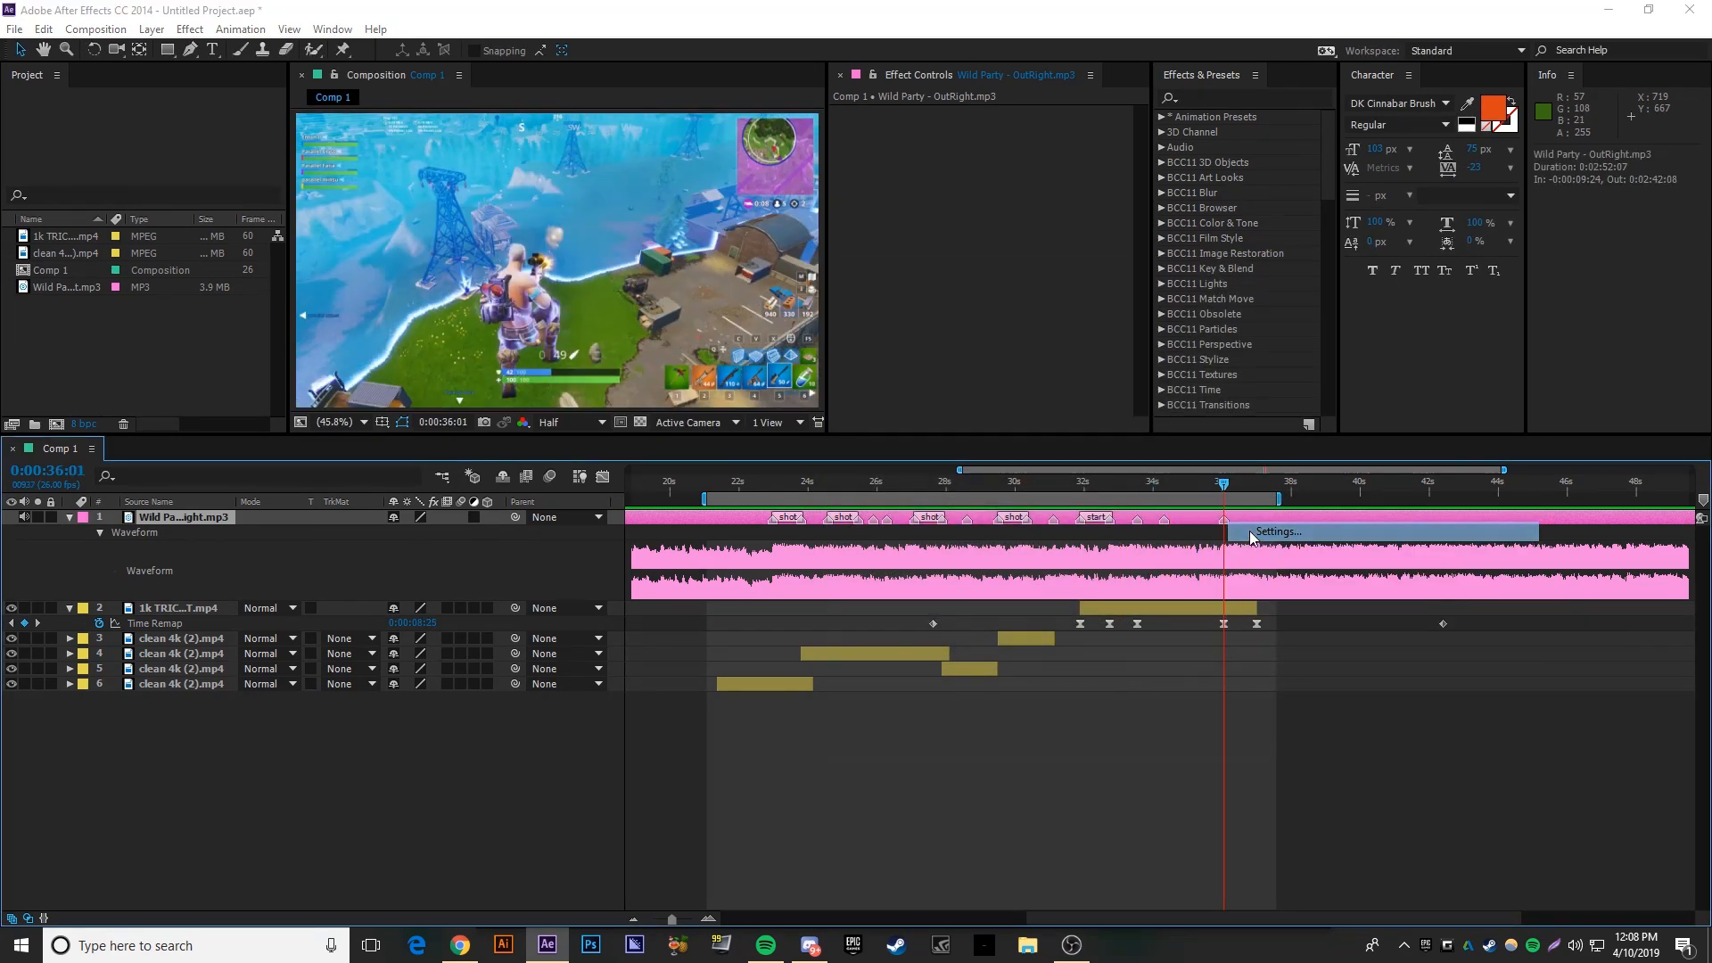
{"action": "type", "text": "shot"}
{"action": "left_click", "coordinate": [1154, 754]}
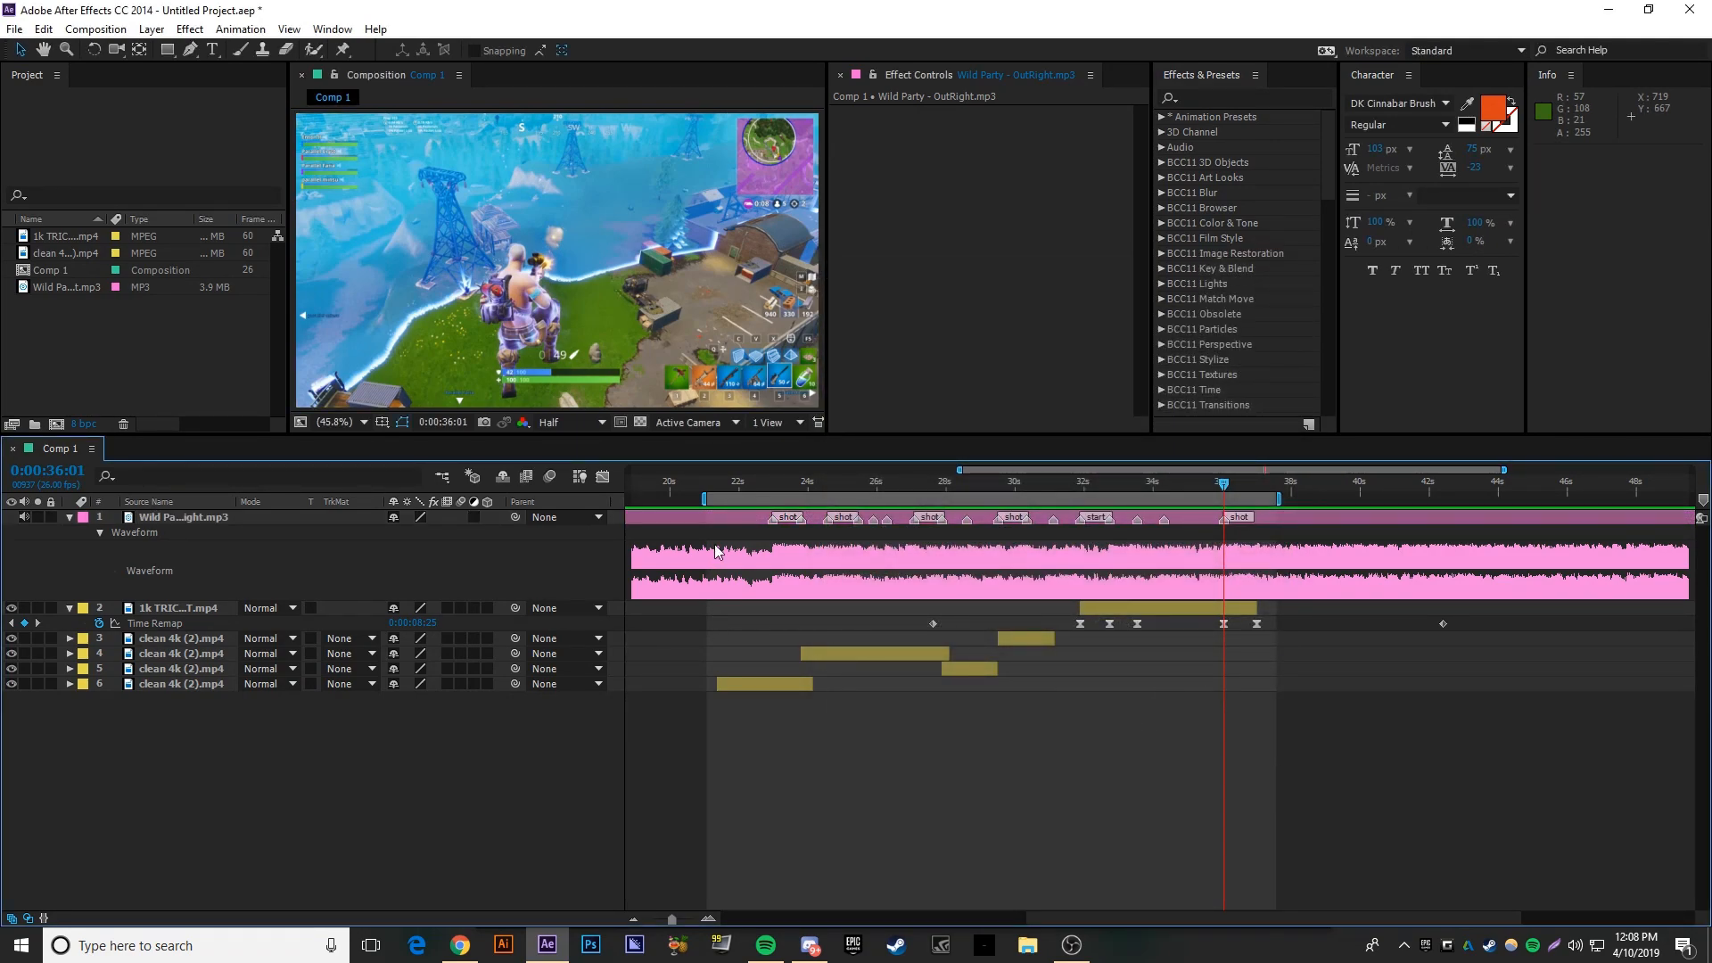
- Delete all five video layers from the composition and move the playhead to the first "shot" marker at 0:00:22:25
{"action": "left_click", "coordinate": [1118, 607]}
{"action": "left_click", "coordinate": [757, 689], "text": "shift"}
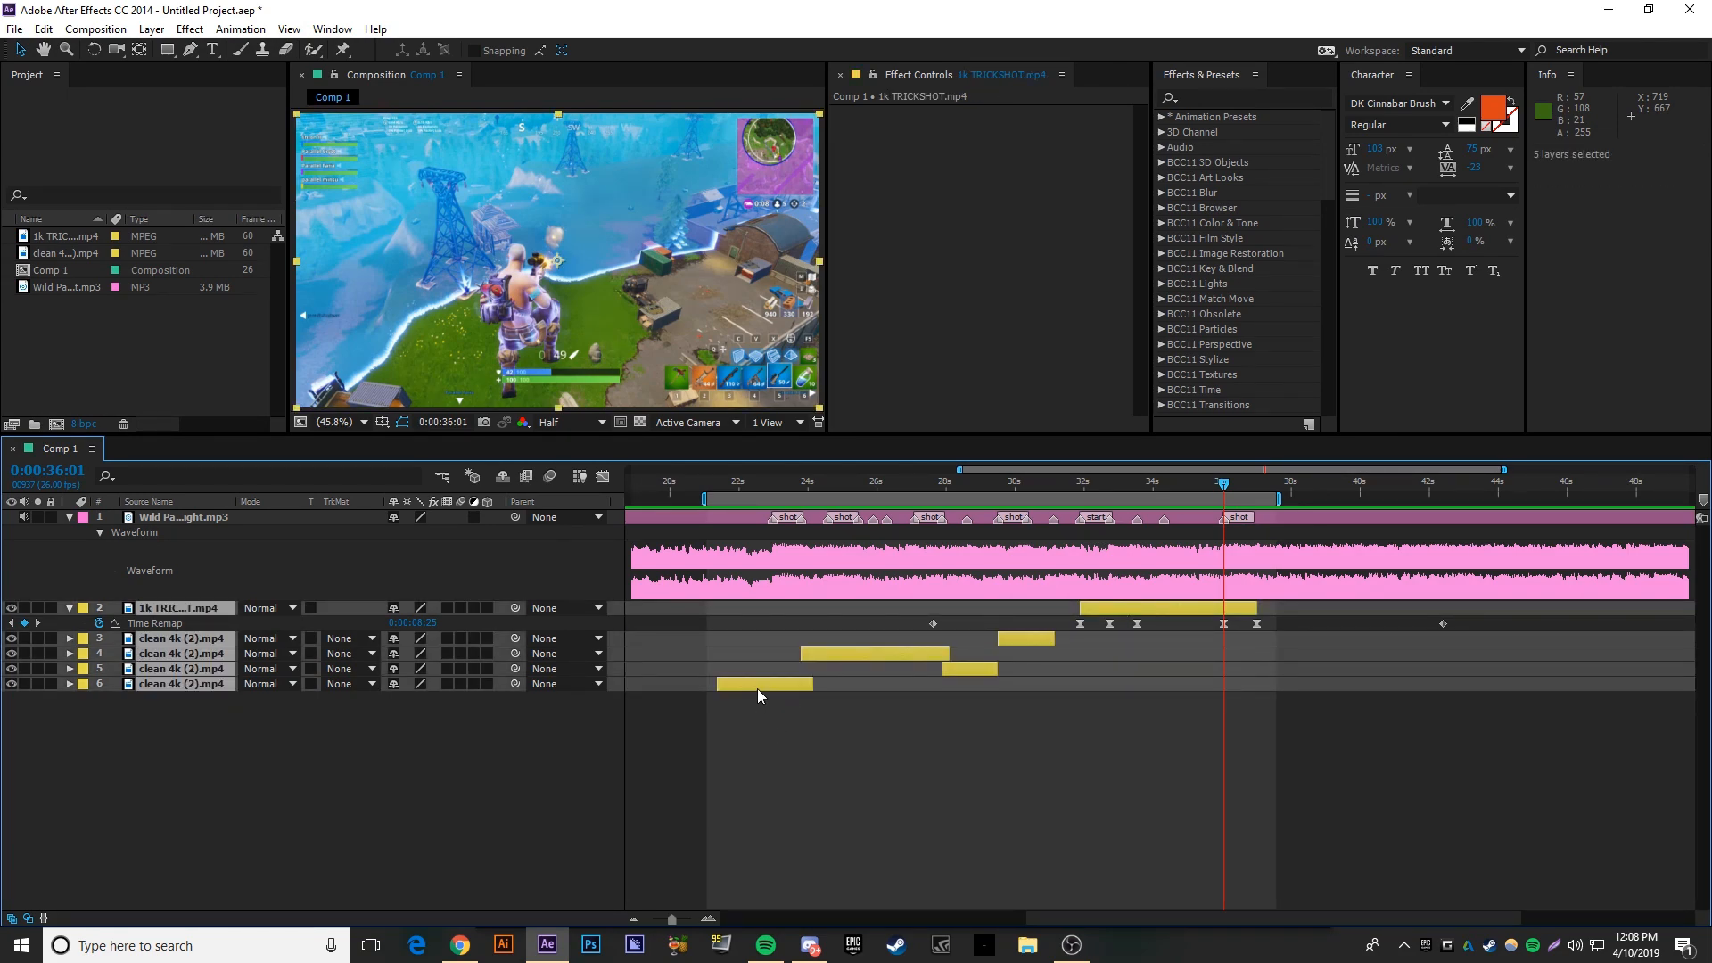
{"action": "key", "text": "Delete"}
{"action": "left_click", "coordinate": [774, 496]}
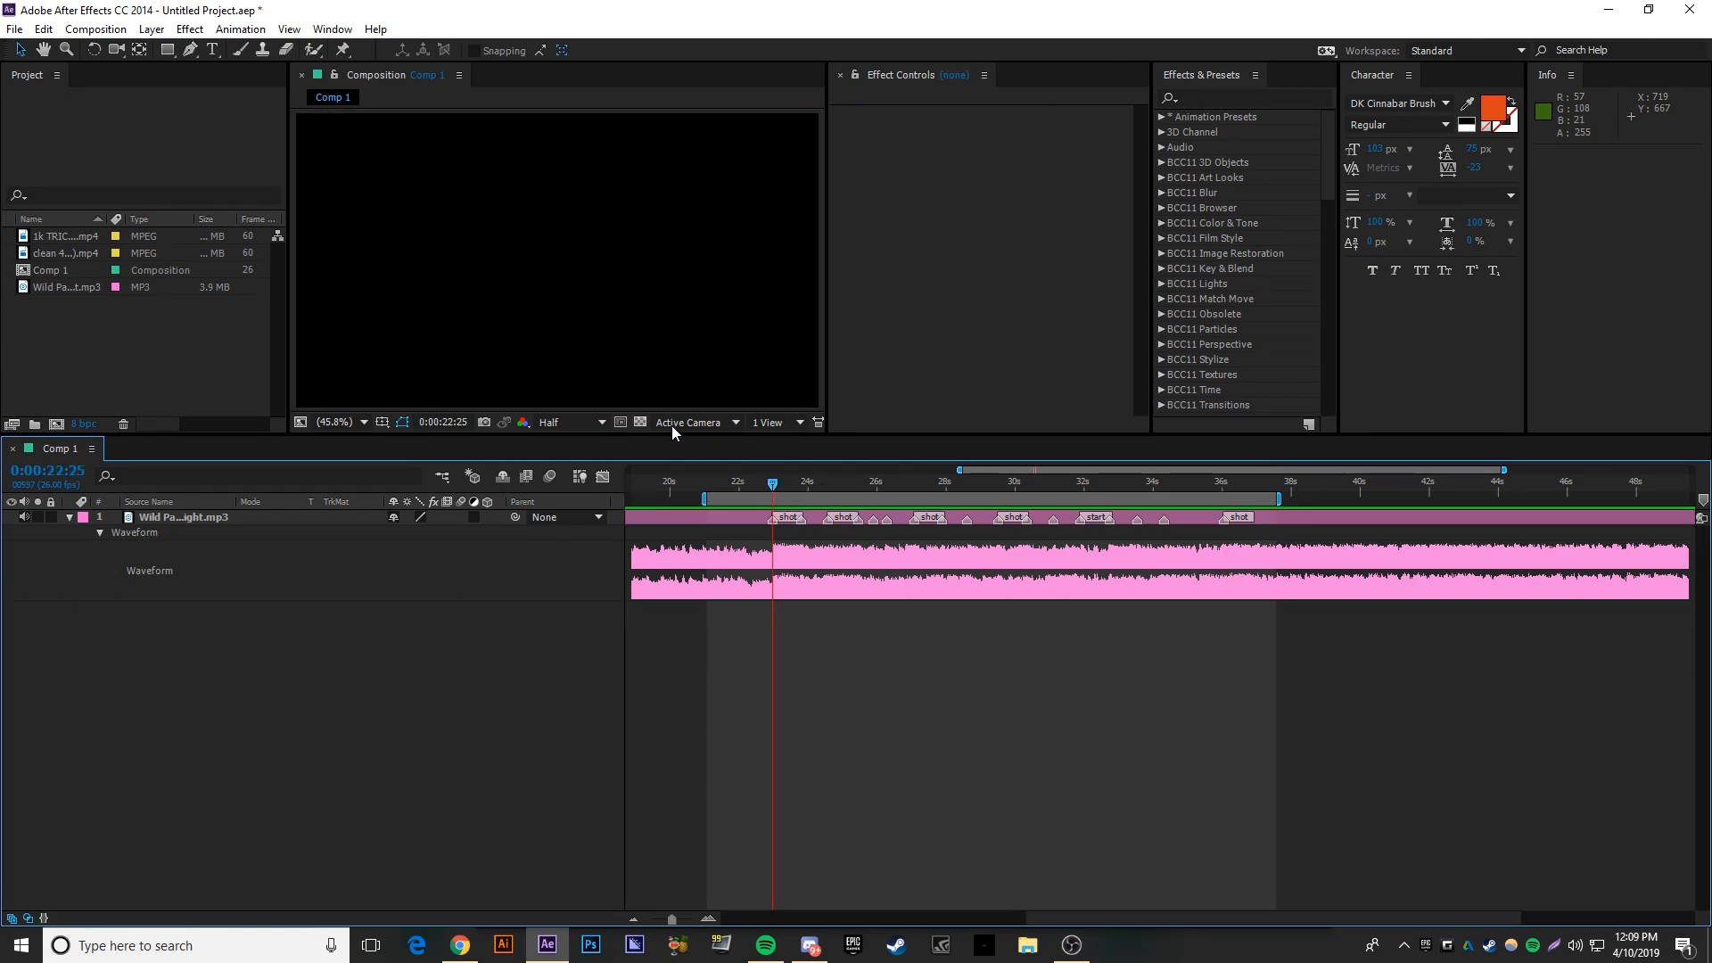
- Review the frame size, frame rate and duration in Comp 1's composition settings
{"action": "right_click", "coordinate": [241, 648]}
{"action": "left_click", "coordinate": [326, 684]}
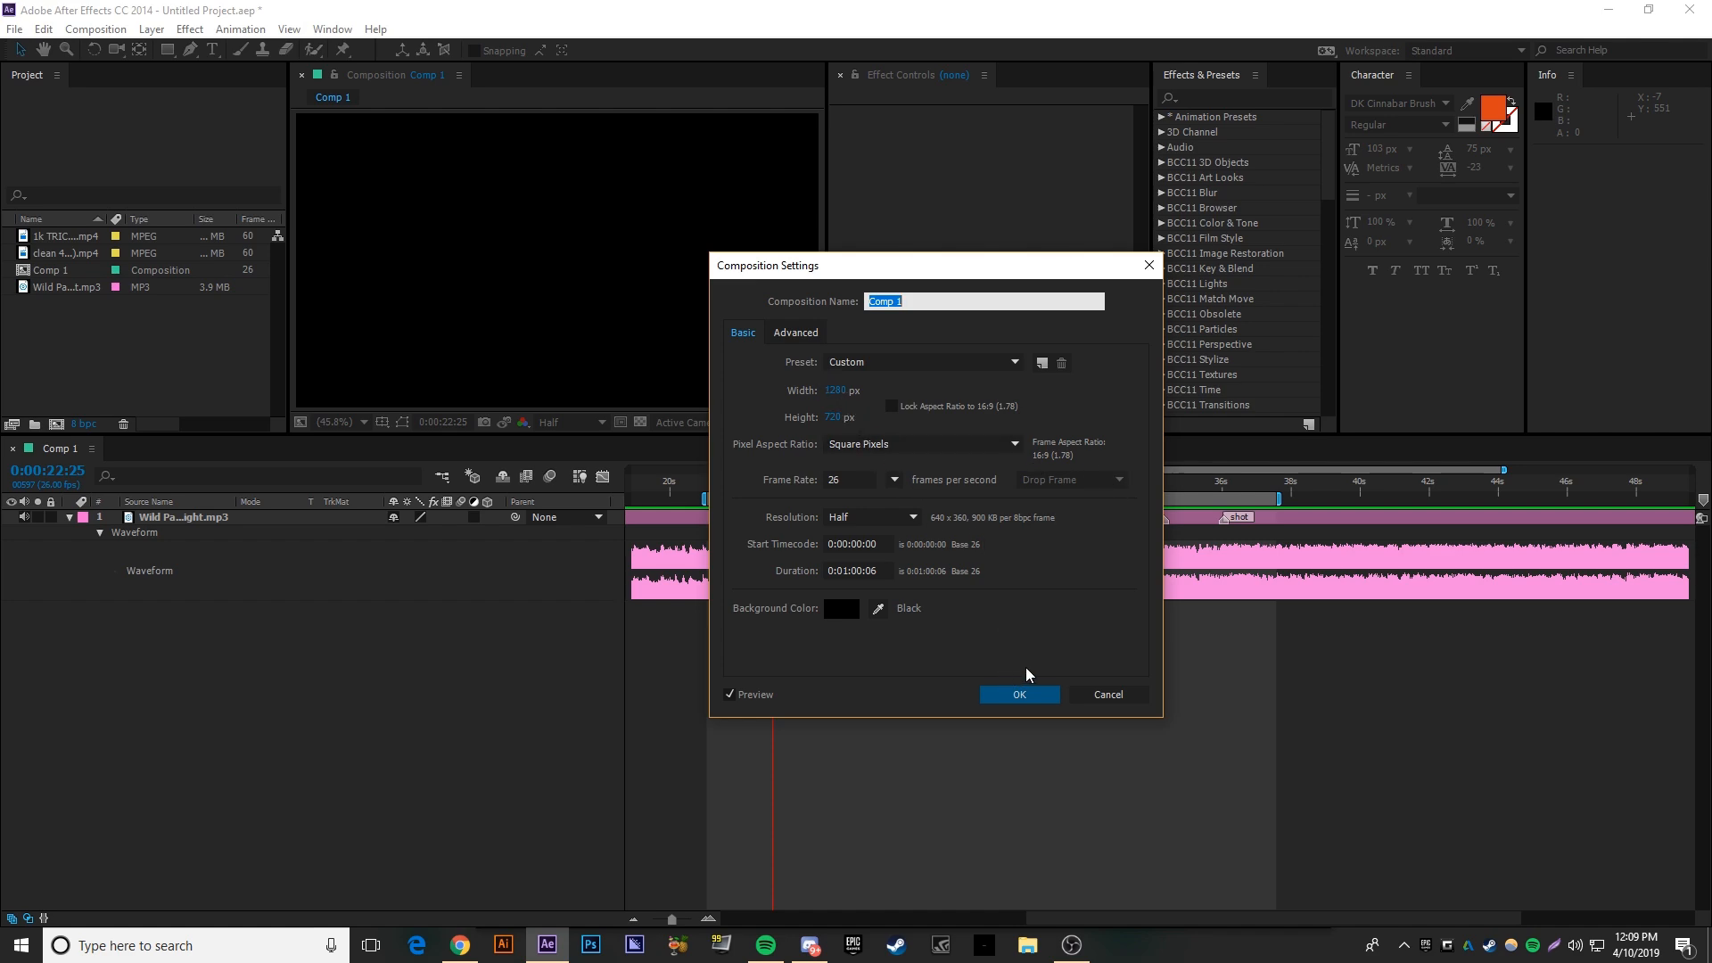
{"action": "left_click", "coordinate": [1014, 704]}
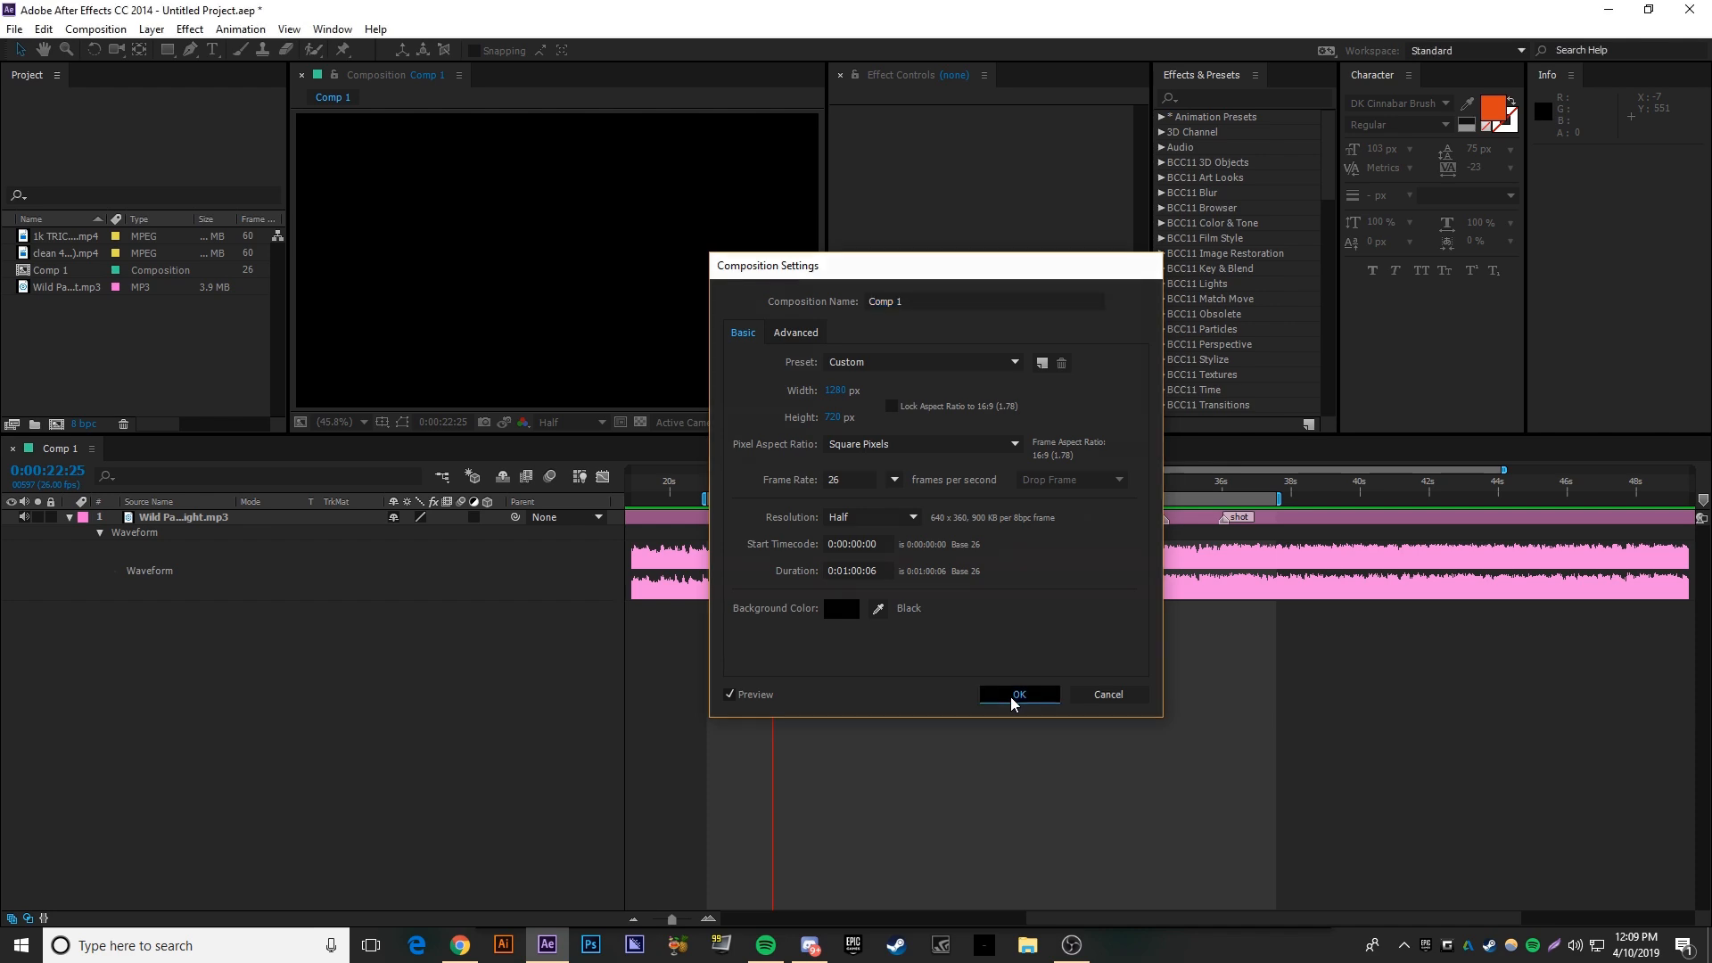
- Add clean 4k (2).mp4 below the music layer and slide it earlier so its sniper shot lands on the first "shot" marker
{"action": "left_click", "coordinate": [54, 253]}
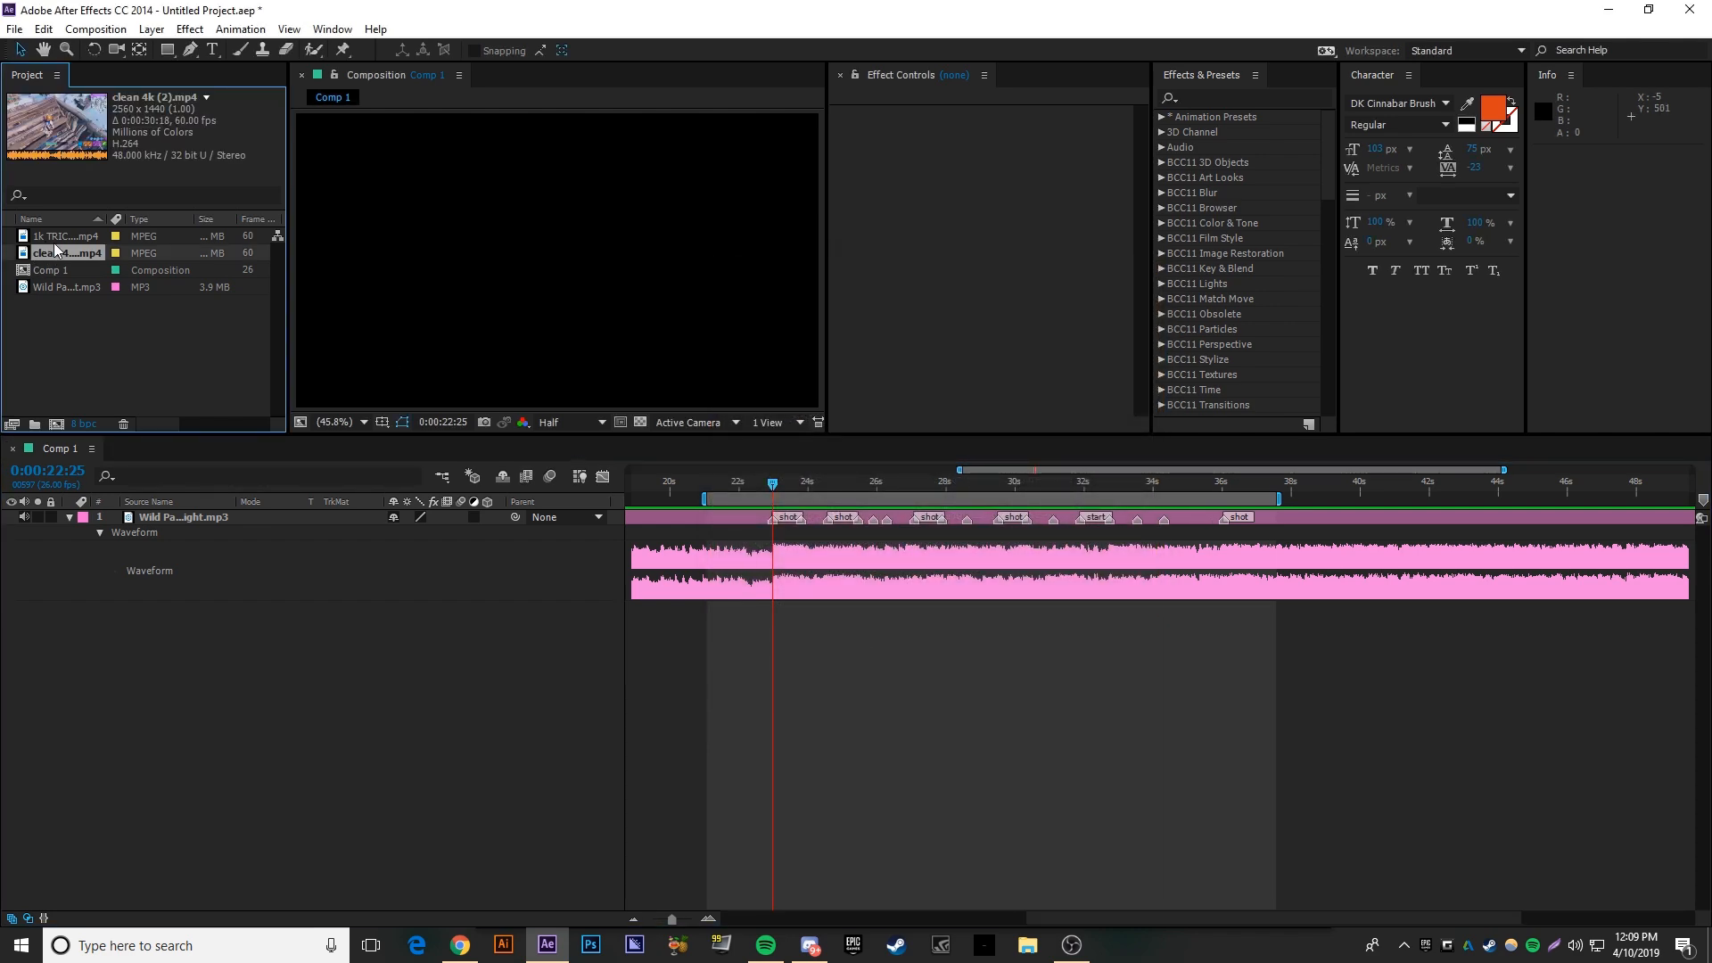
{"action": "left_click_drag", "start_coordinate": [56, 252], "coordinate": [773, 601]}
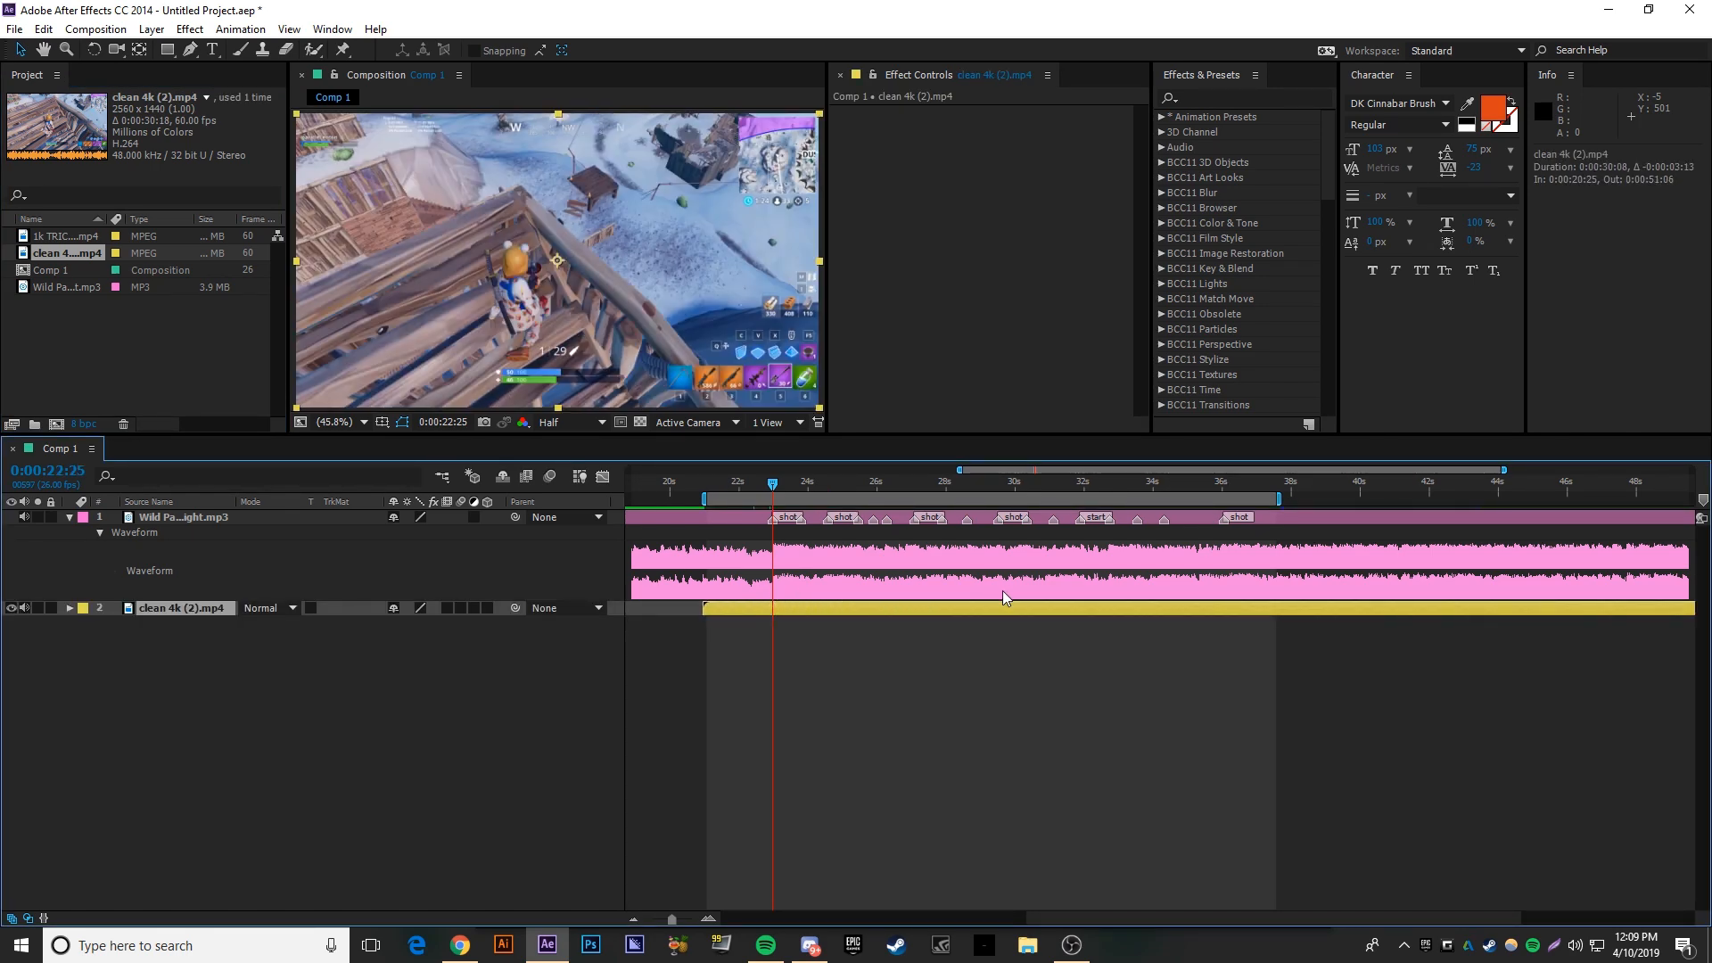
{"action": "left_click", "coordinate": [853, 648]}
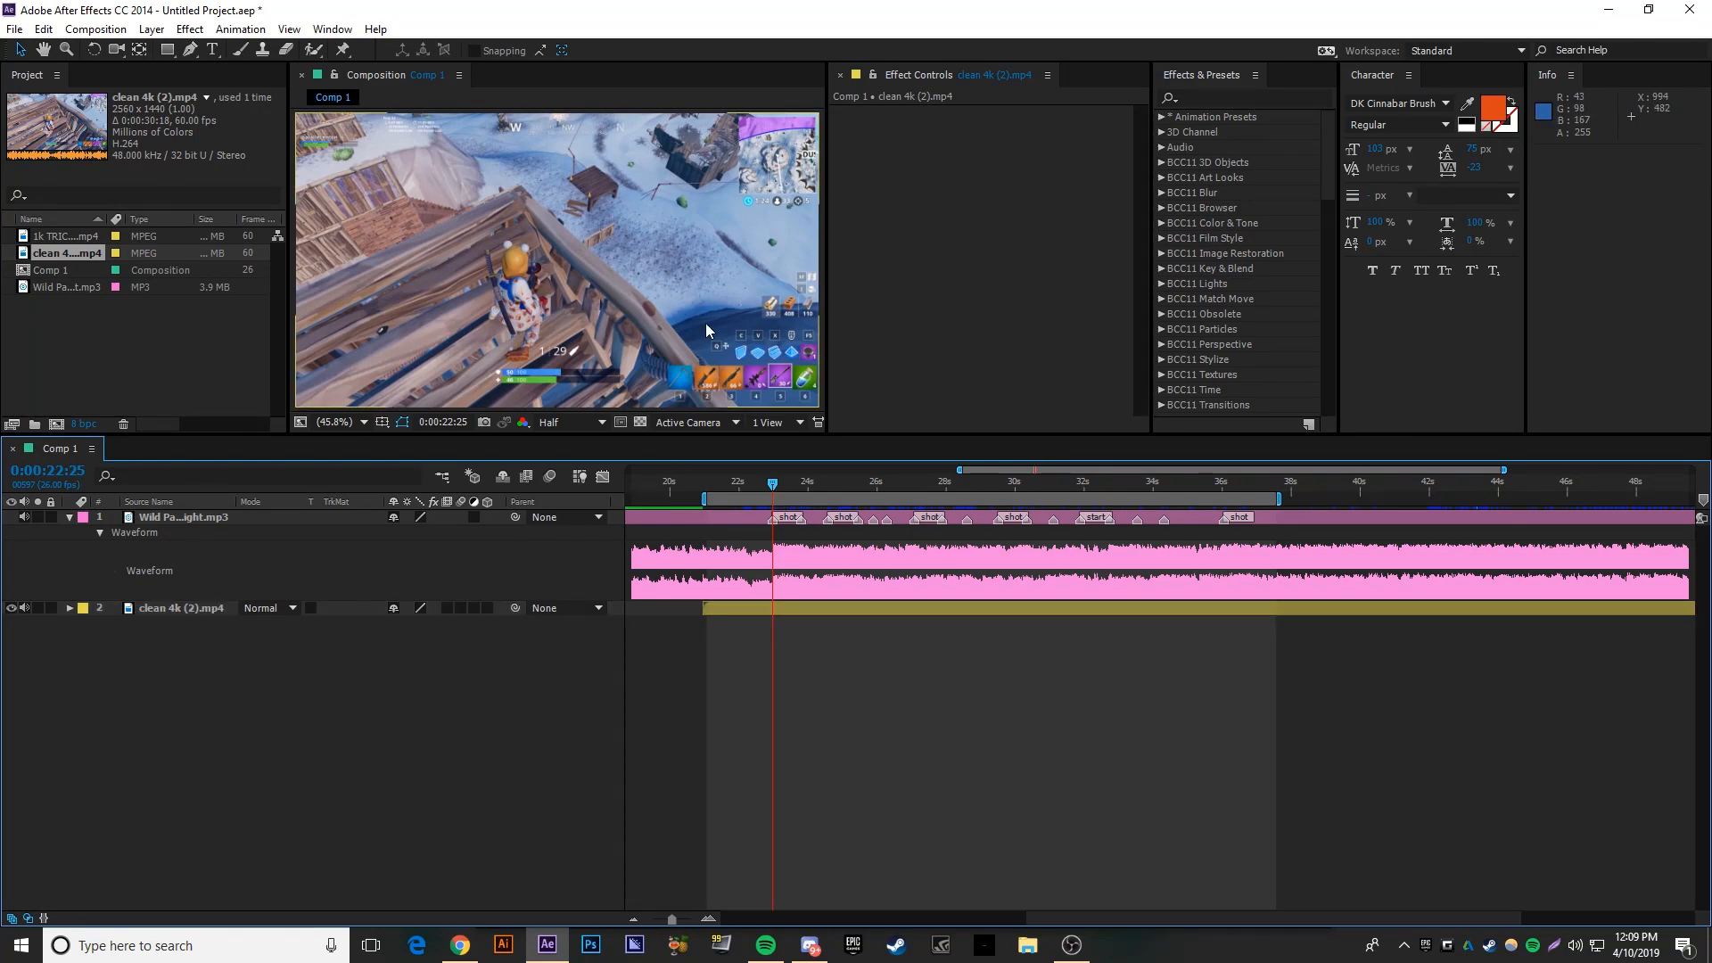
{"action": "left_click", "coordinate": [1079, 610]}
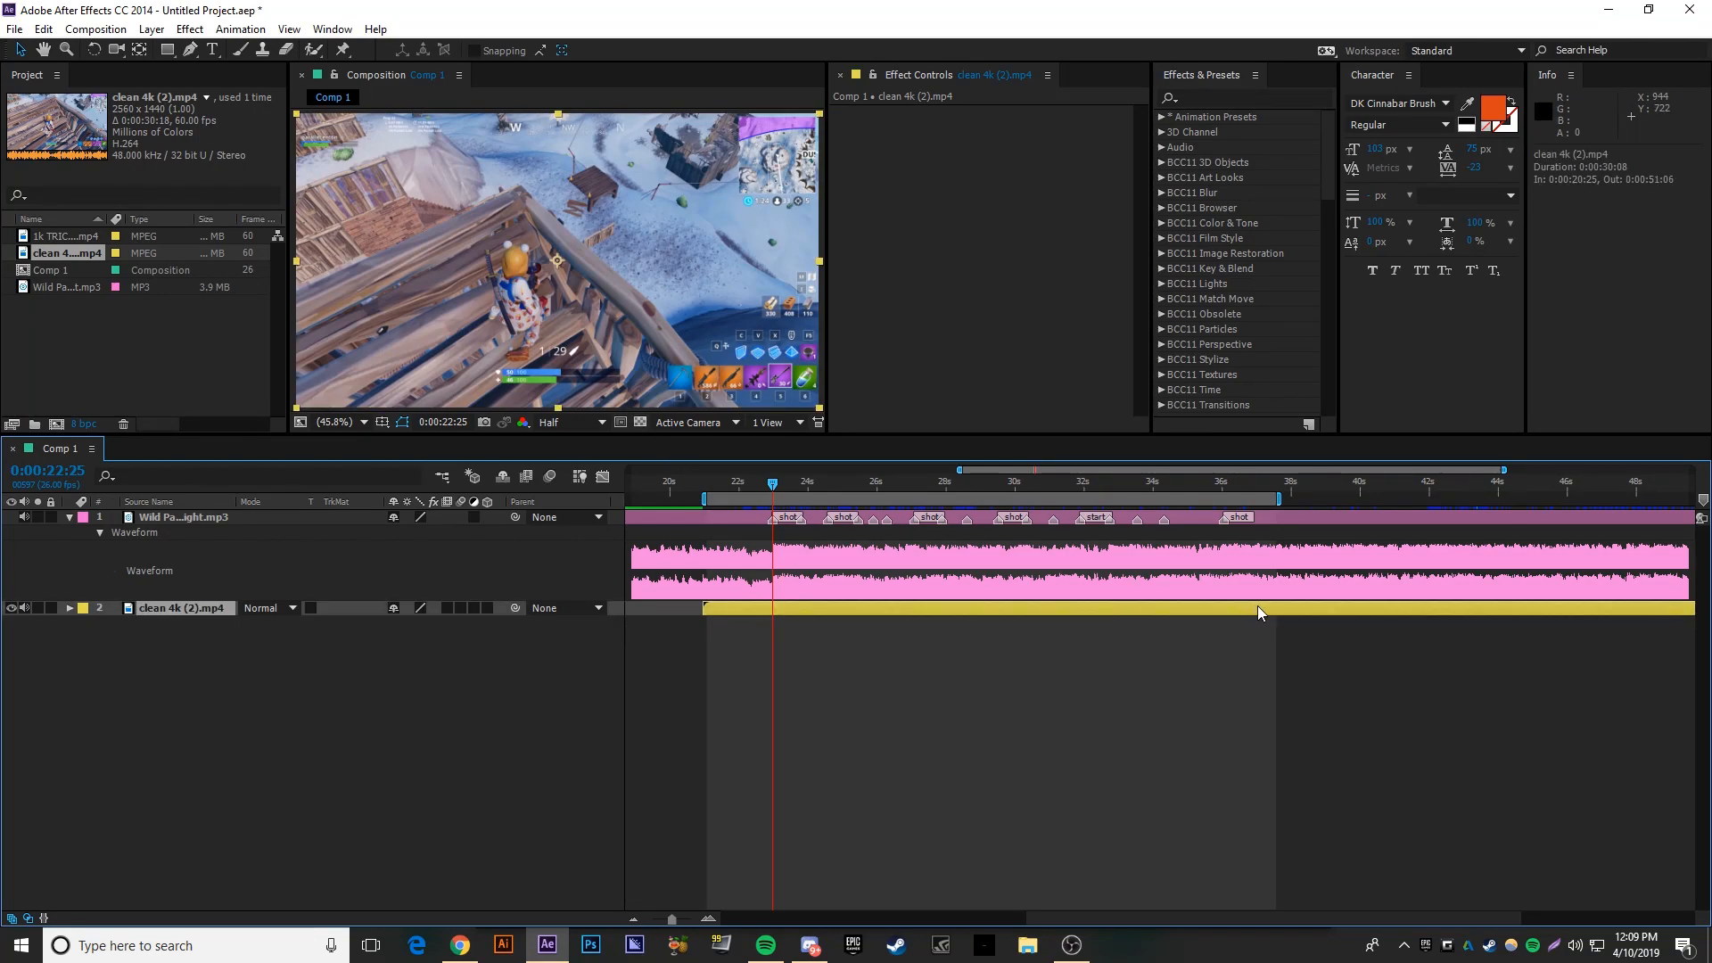
{"action": "left_click_drag", "start_coordinate": [1340, 603], "coordinate": [1150, 584]}
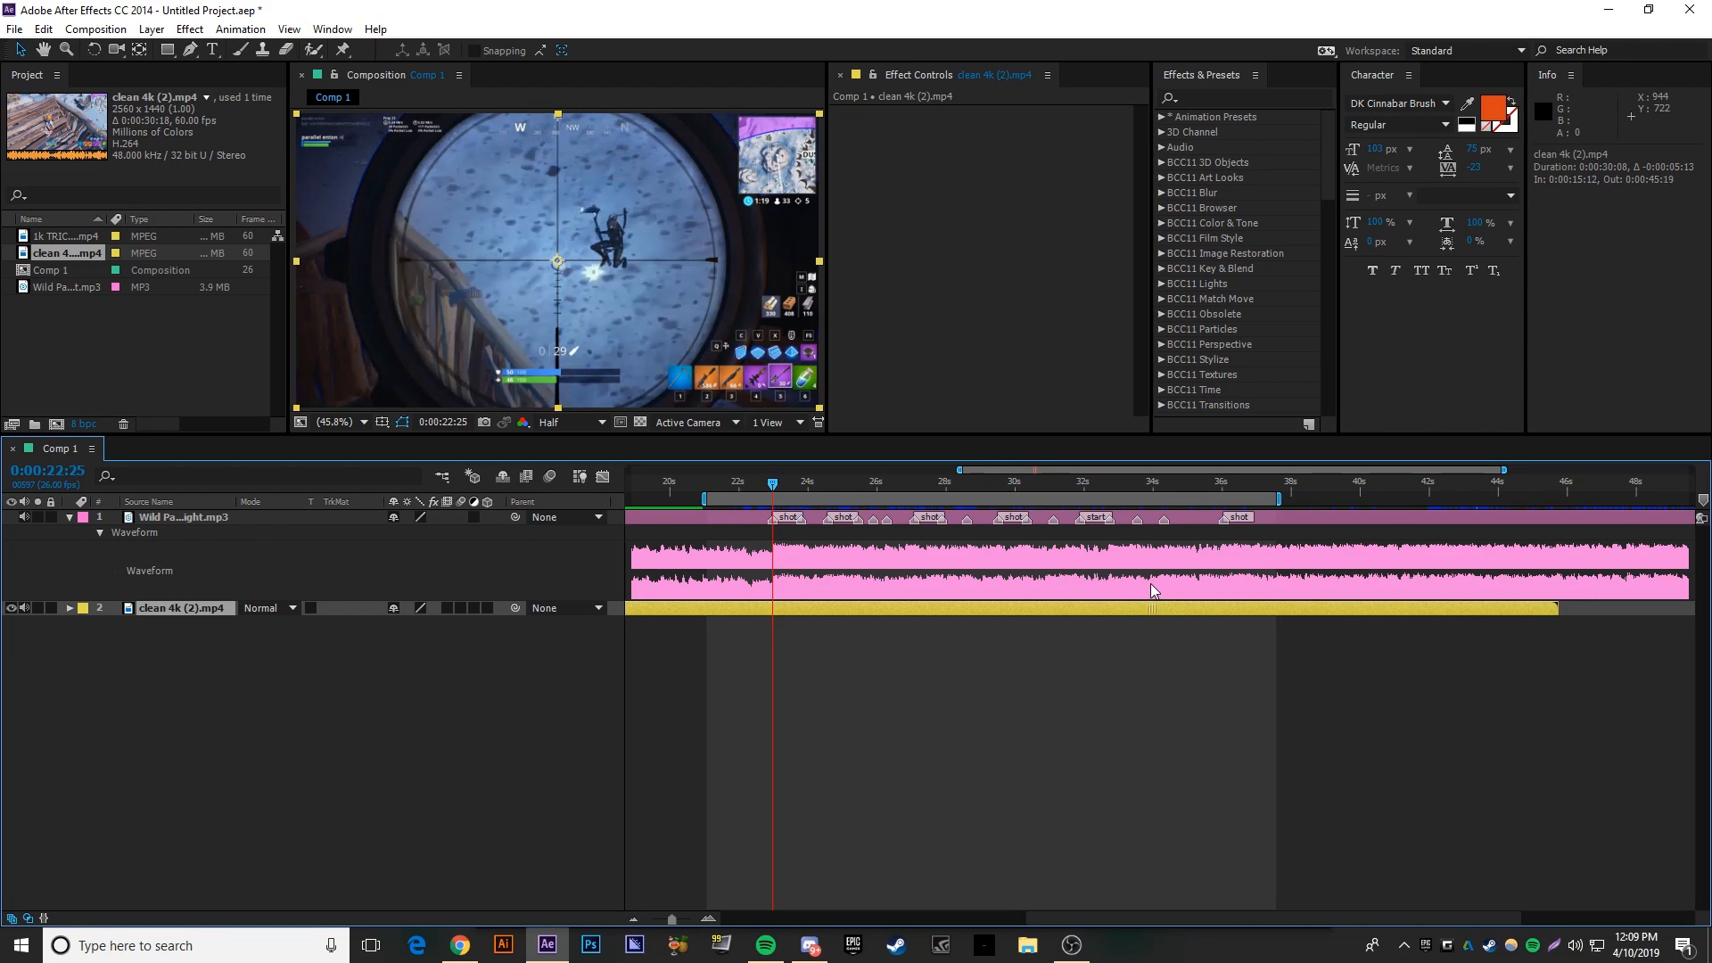
{"action": "left_click", "coordinate": [673, 776]}
- Split the clean 4k (2).mp4 layer at 0:00:21:10 and delete the part before the cut
{"action": "left_click_drag", "start_coordinate": [772, 484], "coordinate": [710, 485]}
{"action": "scroll", "coordinate": [697, 542], "scroll_direction": "up", "scroll_amount": 2}
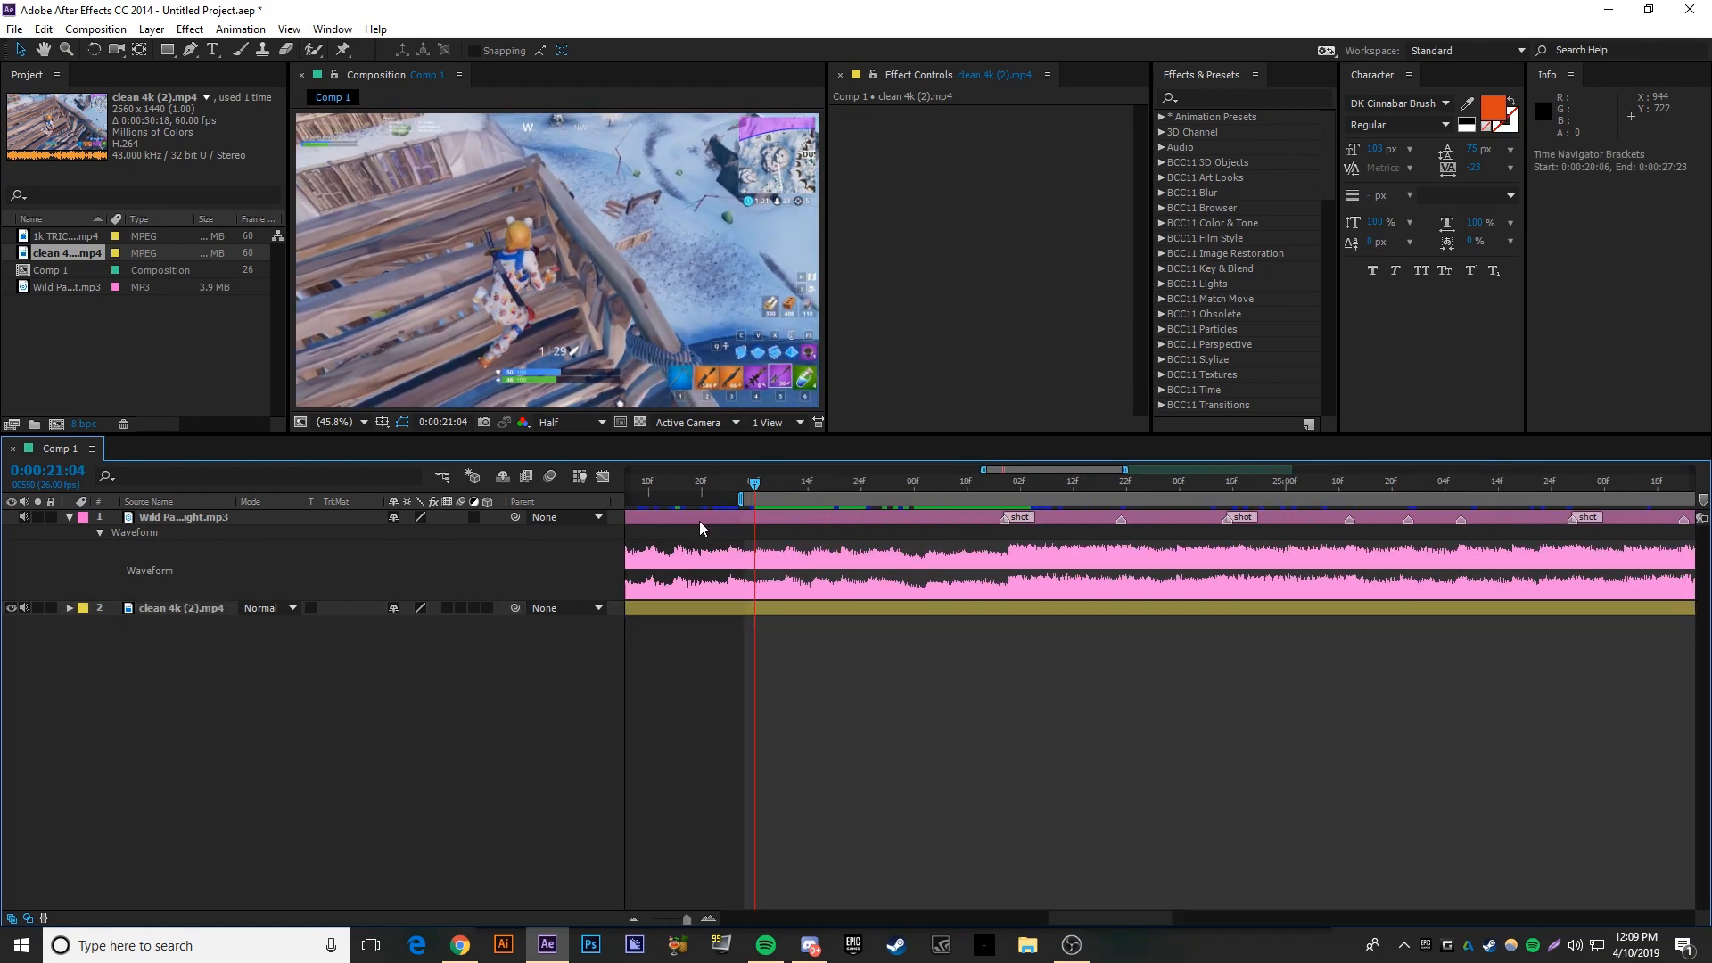
{"action": "scroll", "coordinate": [756, 488], "scroll_direction": "down", "scroll_amount": 1}
{"action": "key", "text": "KP_Decimal"}
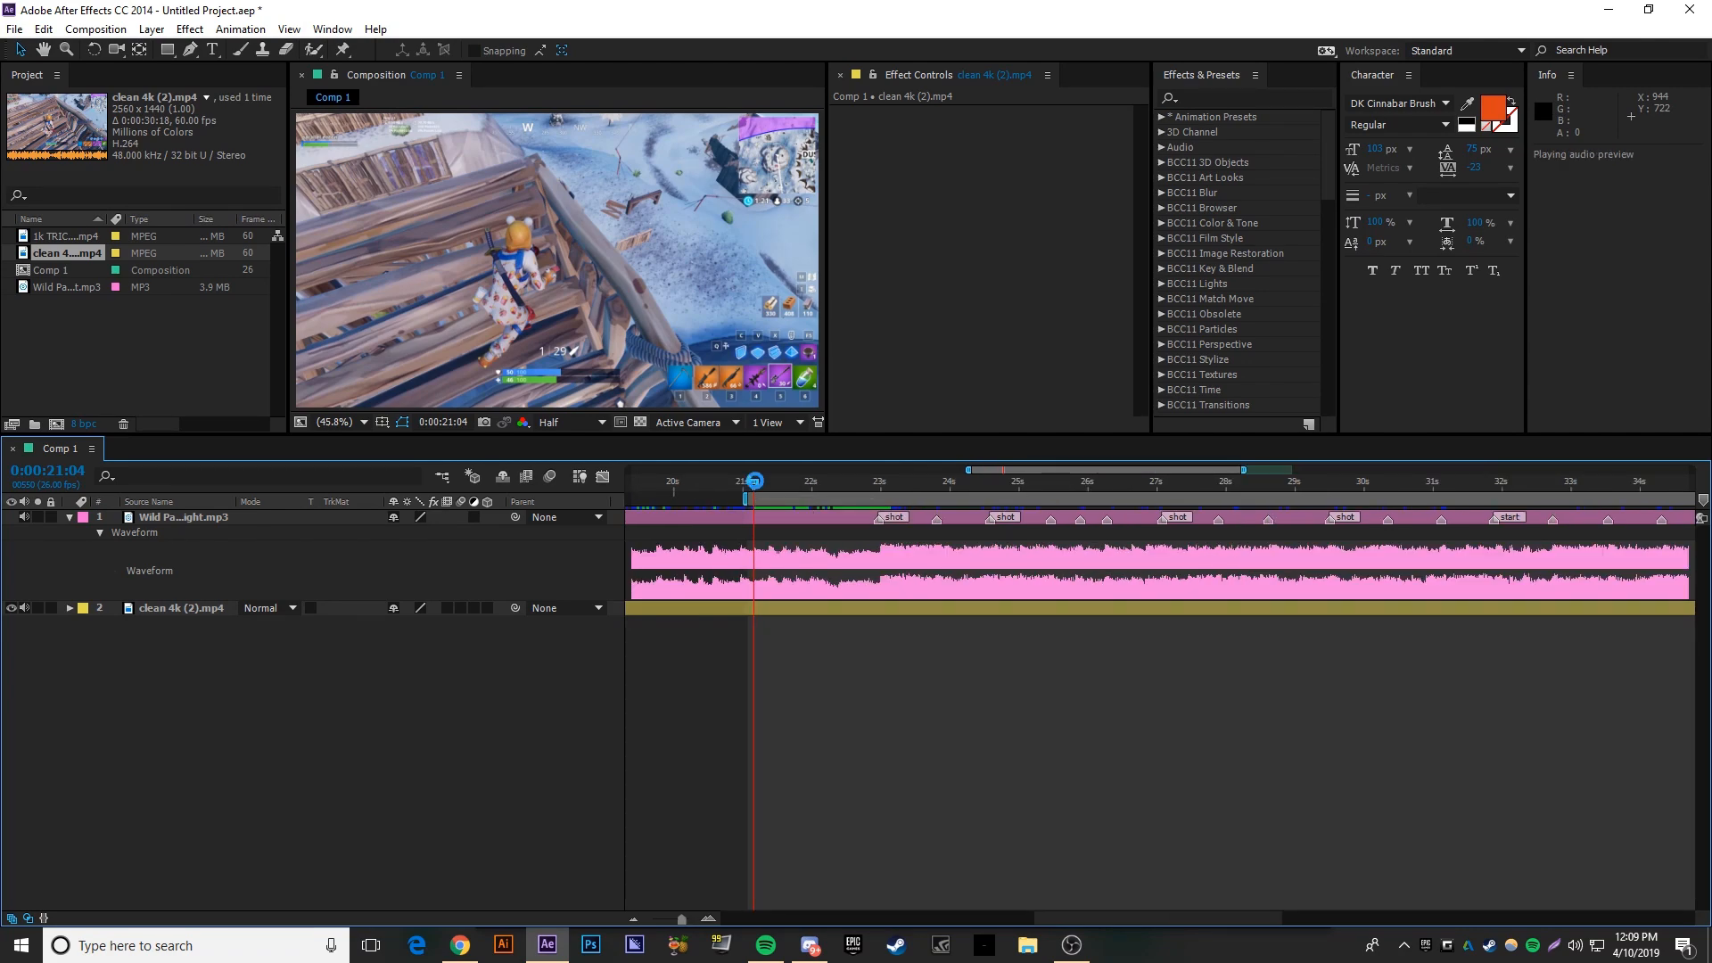
{"action": "left_click", "coordinate": [771, 493]}
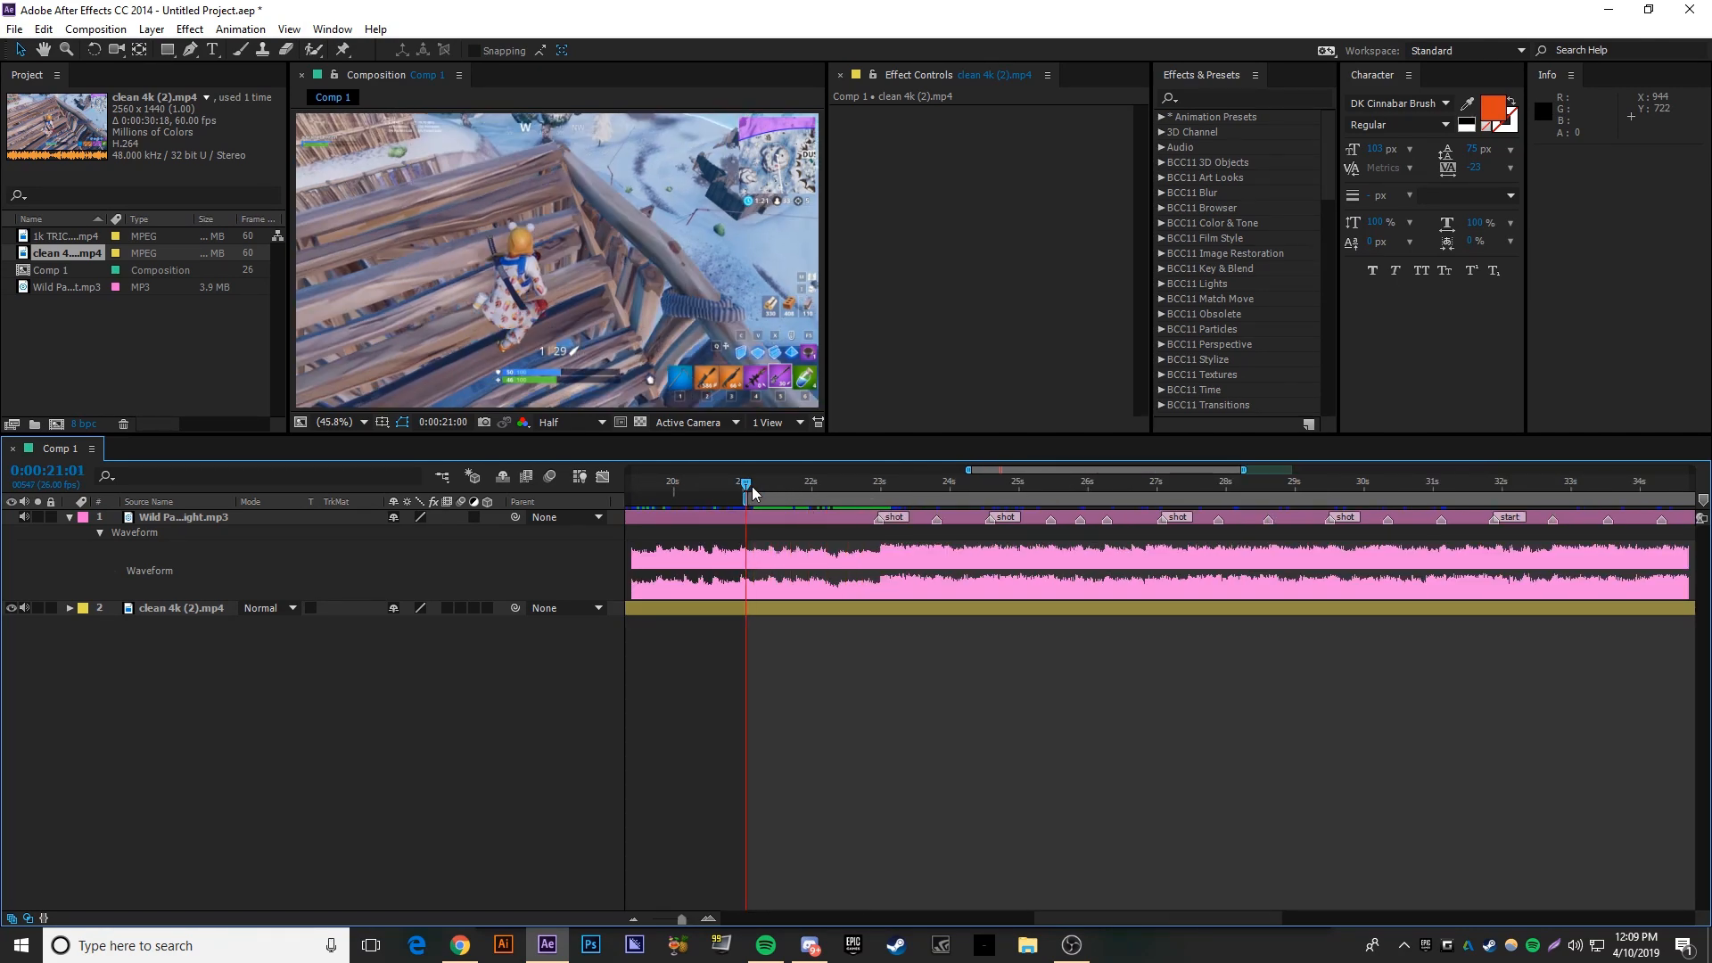
{"action": "left_click", "coordinate": [778, 609]}
{"action": "key", "text": "ctrl+shift+d"}
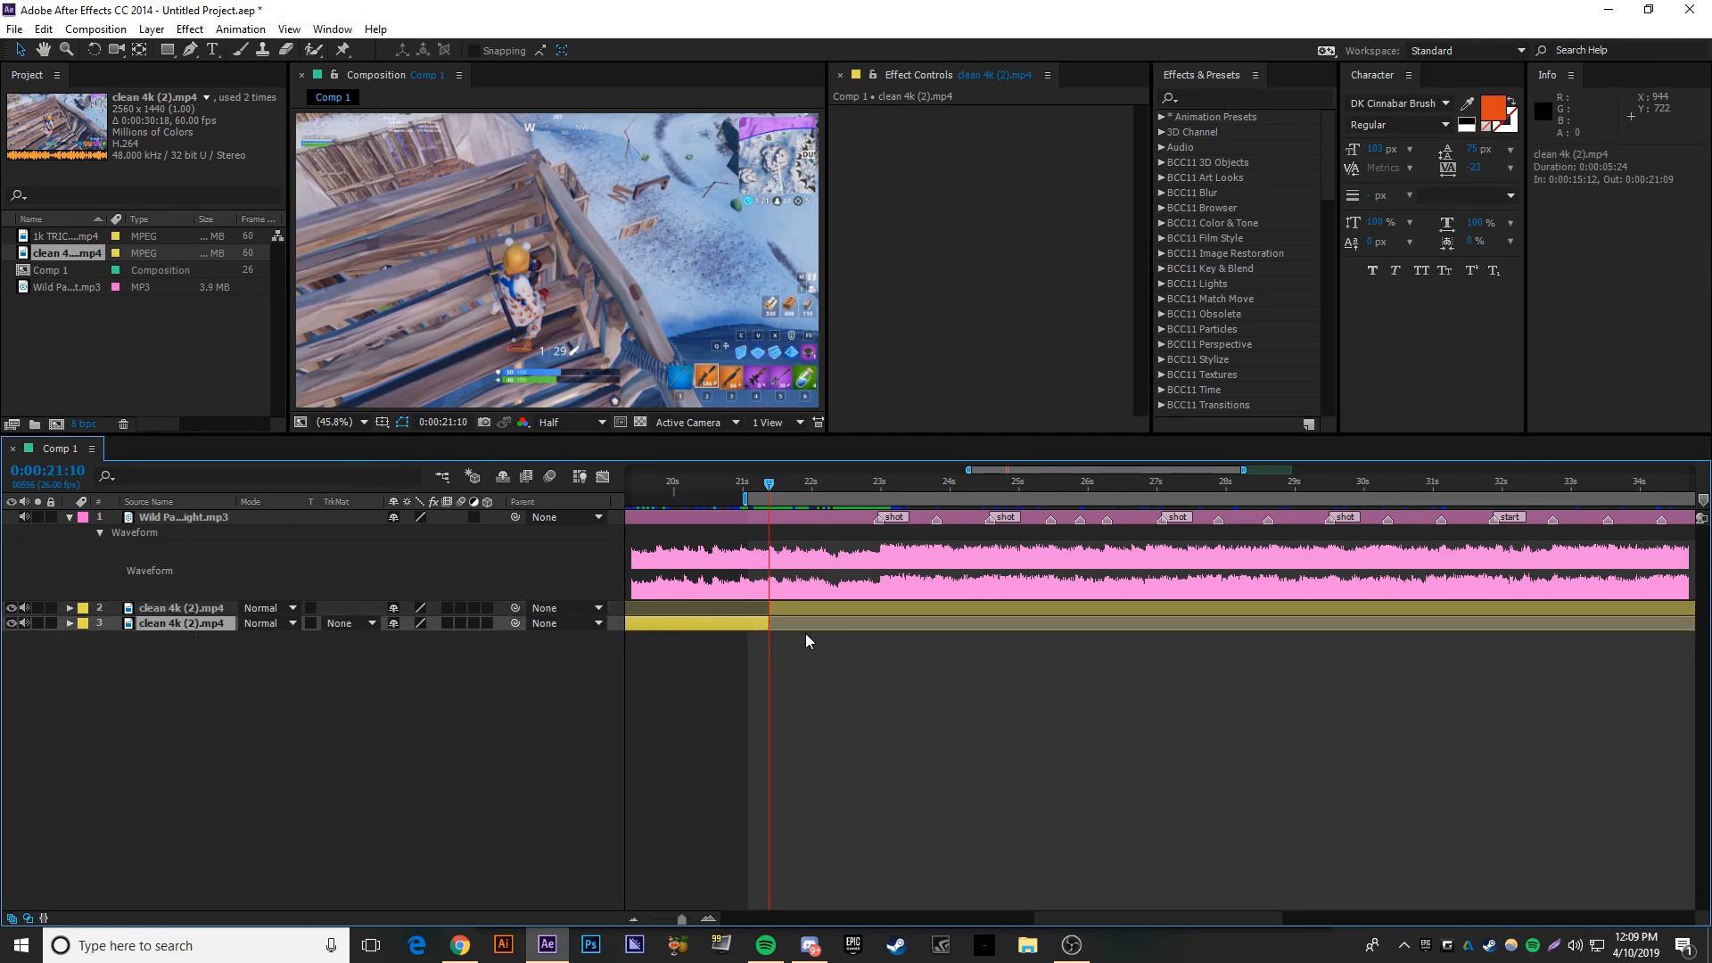
{"action": "key", "text": "Delete"}
- Scrub to 0:00:23:06 and preview the audio from there to check the beats following the first "shot" marker
{"action": "left_click", "coordinate": [796, 489]}
{"action": "left_click_drag", "start_coordinate": [810, 490], "coordinate": [897, 466]}
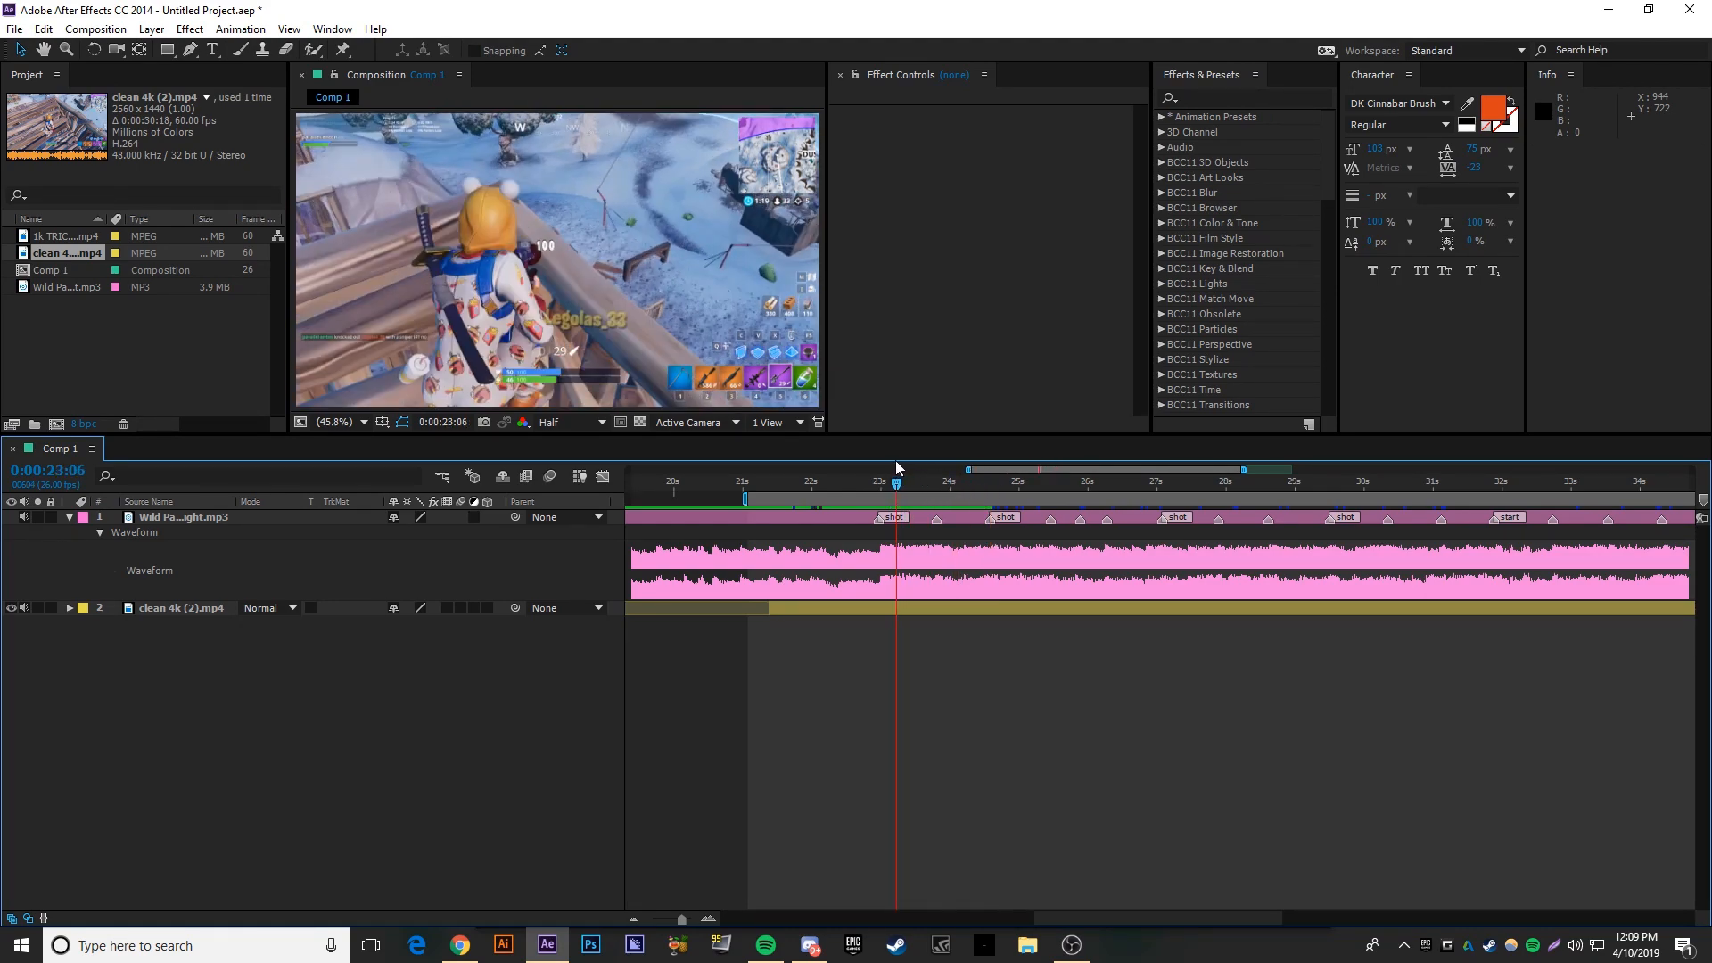
{"action": "key", "text": "KP_Decimal"}
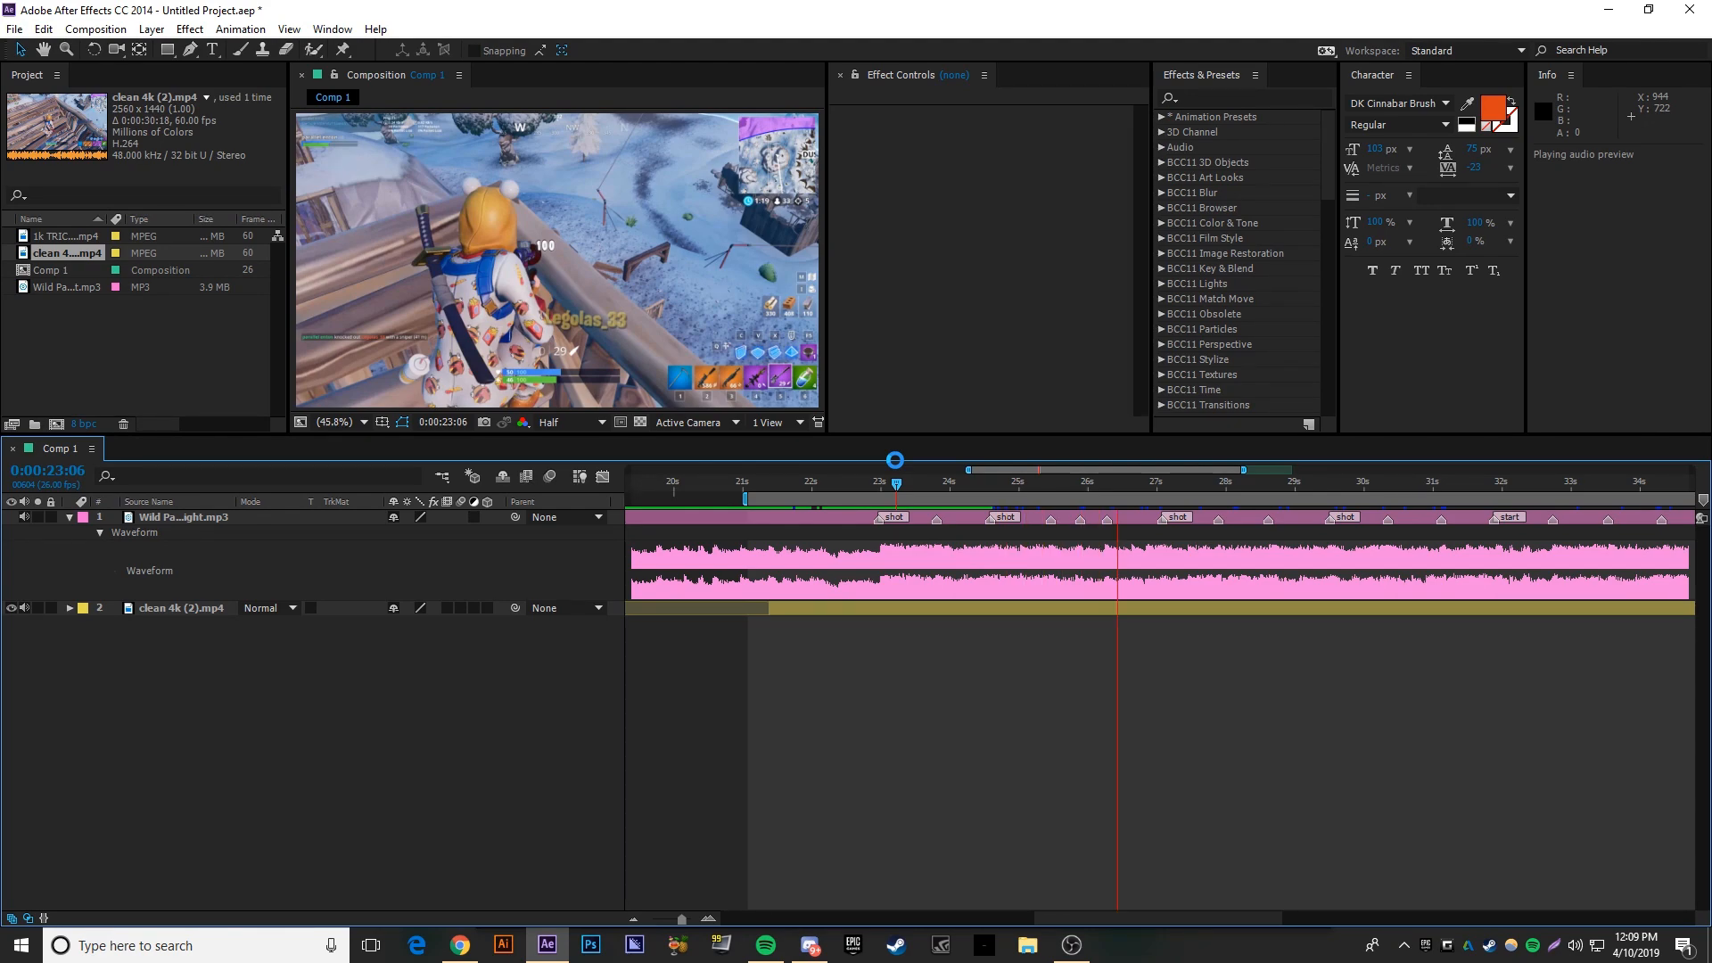
{"action": "key", "text": "KP_Decimal"}
- Split the clean 4k (2).mp4 layer at 0:00:24:01, between the first and second "shot" markers
{"action": "left_click_drag", "start_coordinate": [895, 483], "coordinate": [925, 552]}
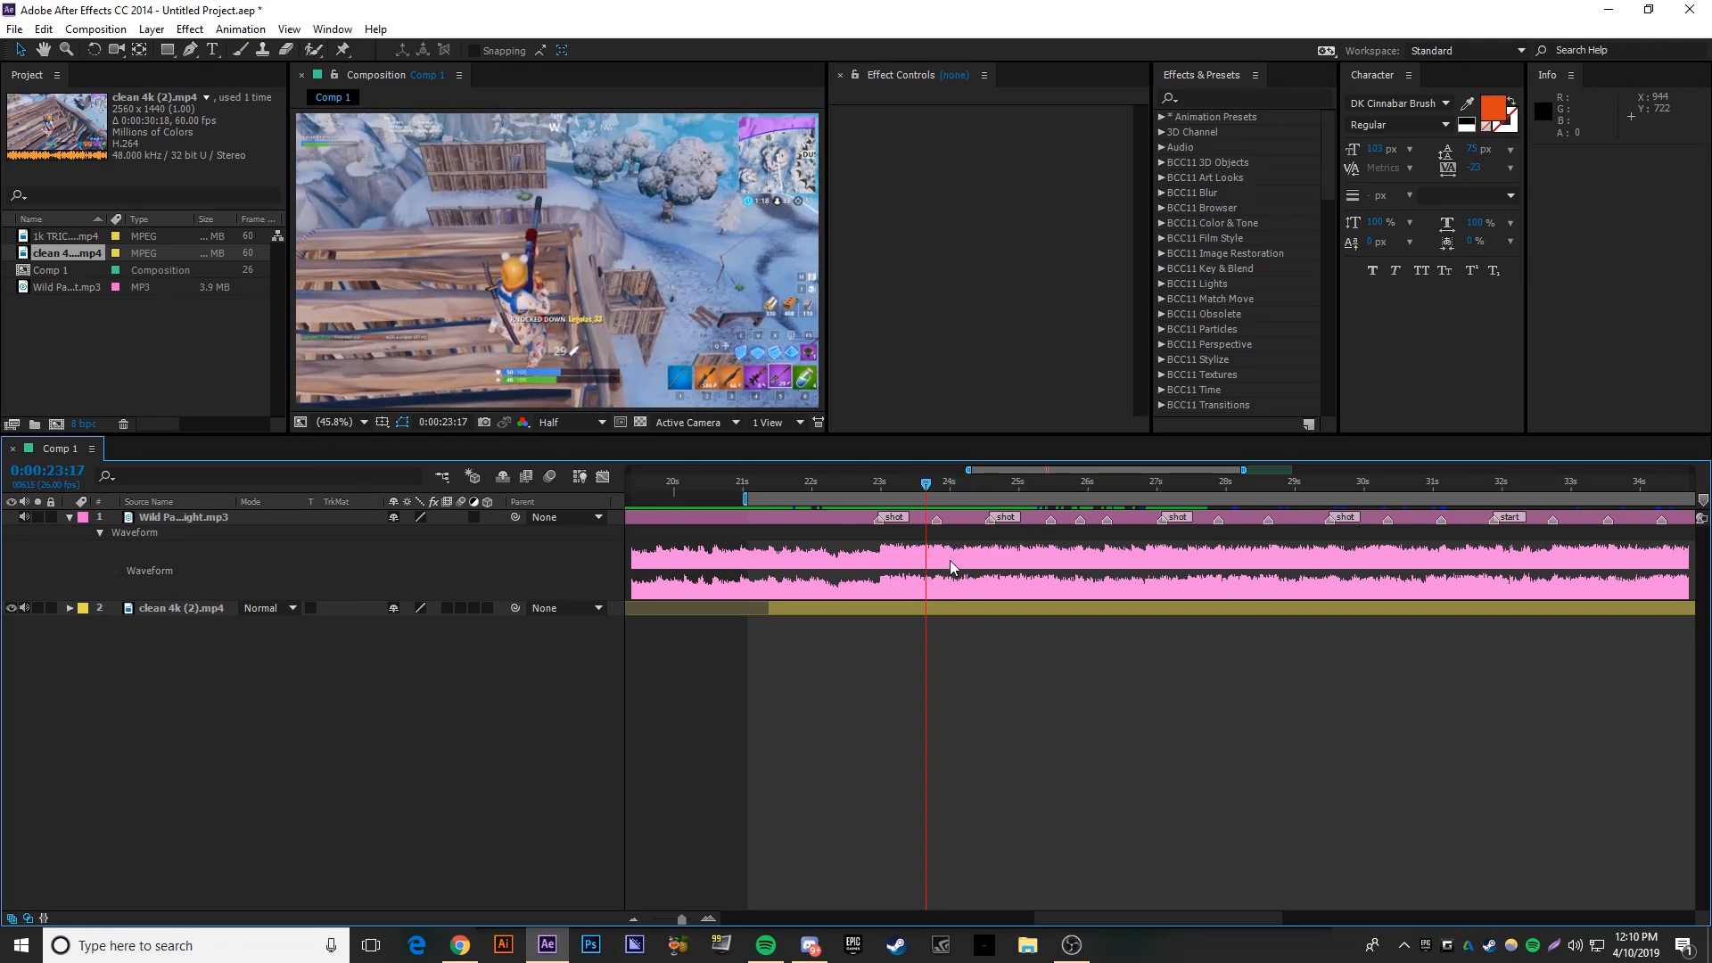
{"action": "scroll", "coordinate": [949, 552], "scroll_direction": "up", "scroll_amount": 3}
{"action": "left_click", "coordinate": [840, 486]}
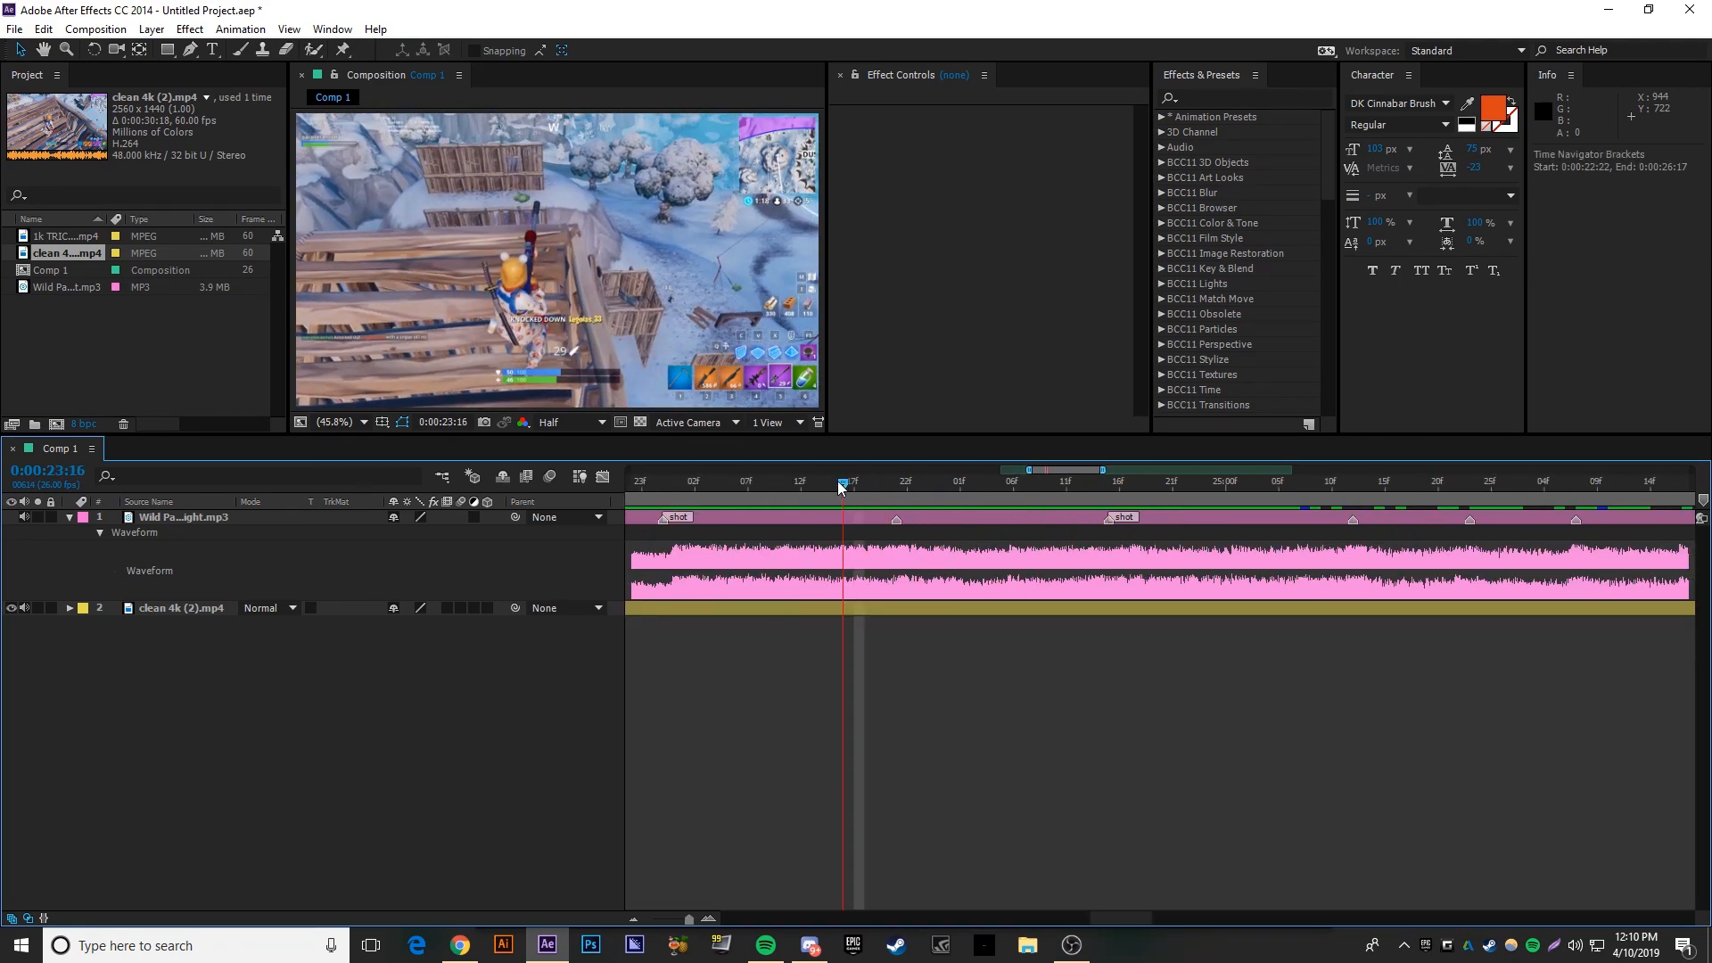
{"action": "left_click", "coordinate": [945, 506]}
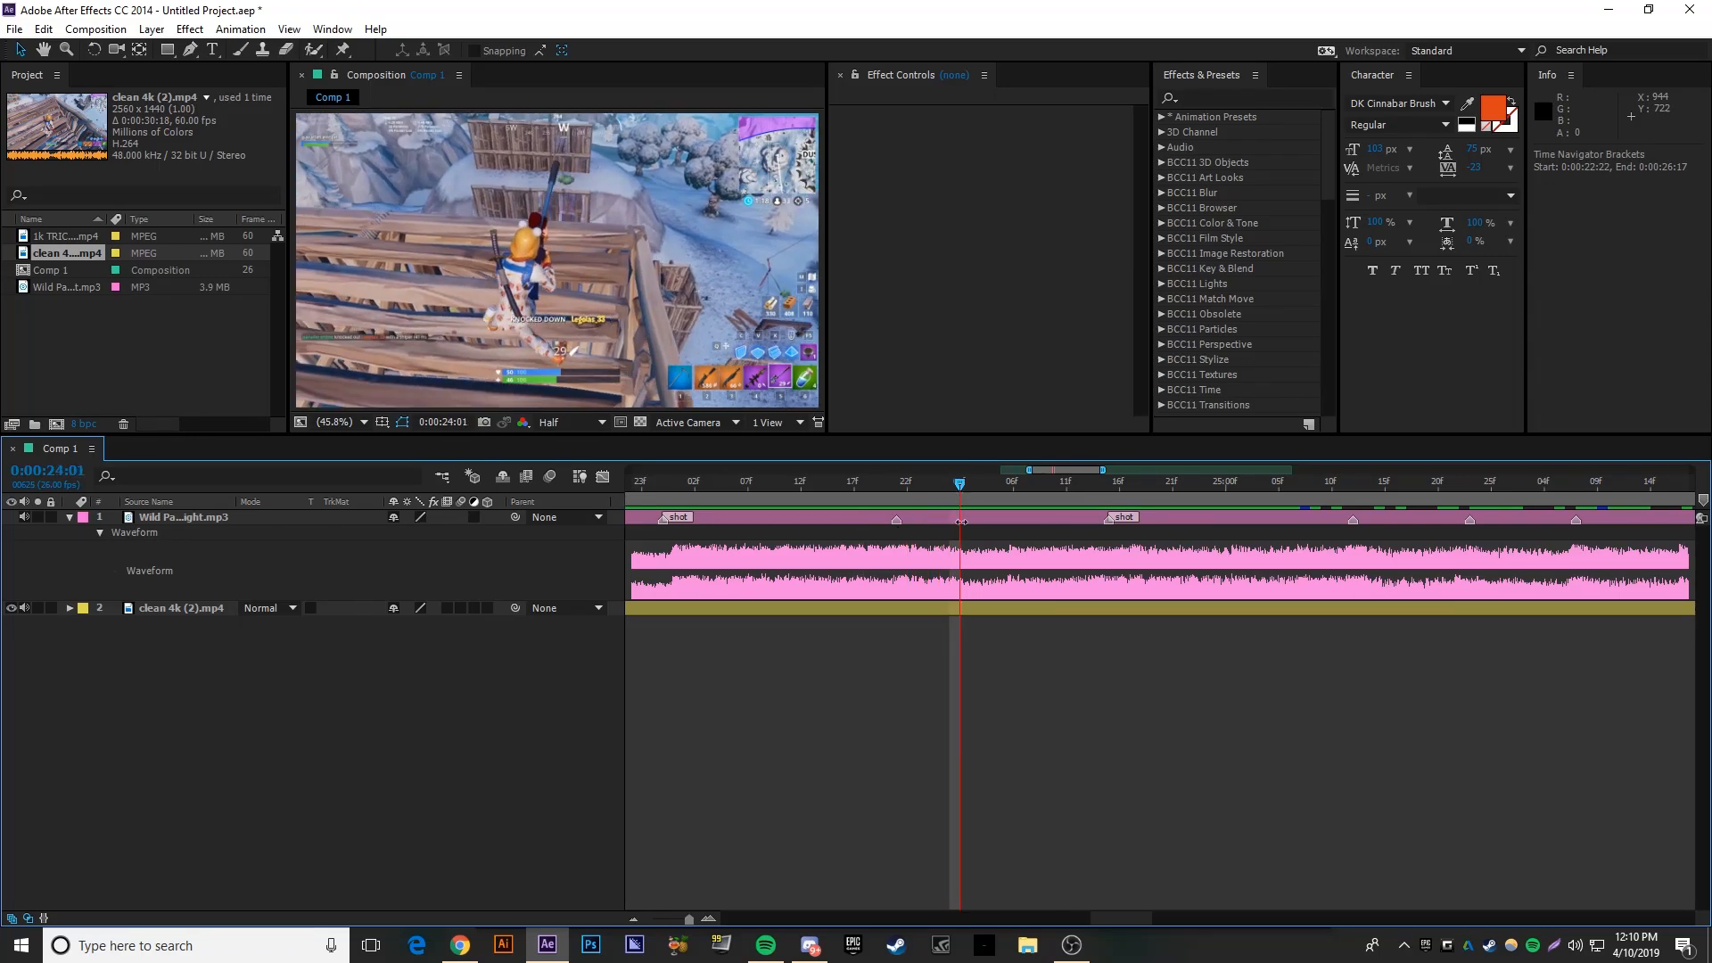
{"action": "left_click", "coordinate": [977, 607]}
{"action": "key", "text": "ctrl+shift+d"}
{"action": "scroll", "coordinate": [977, 672], "scroll_direction": "down", "scroll_amount": 2}
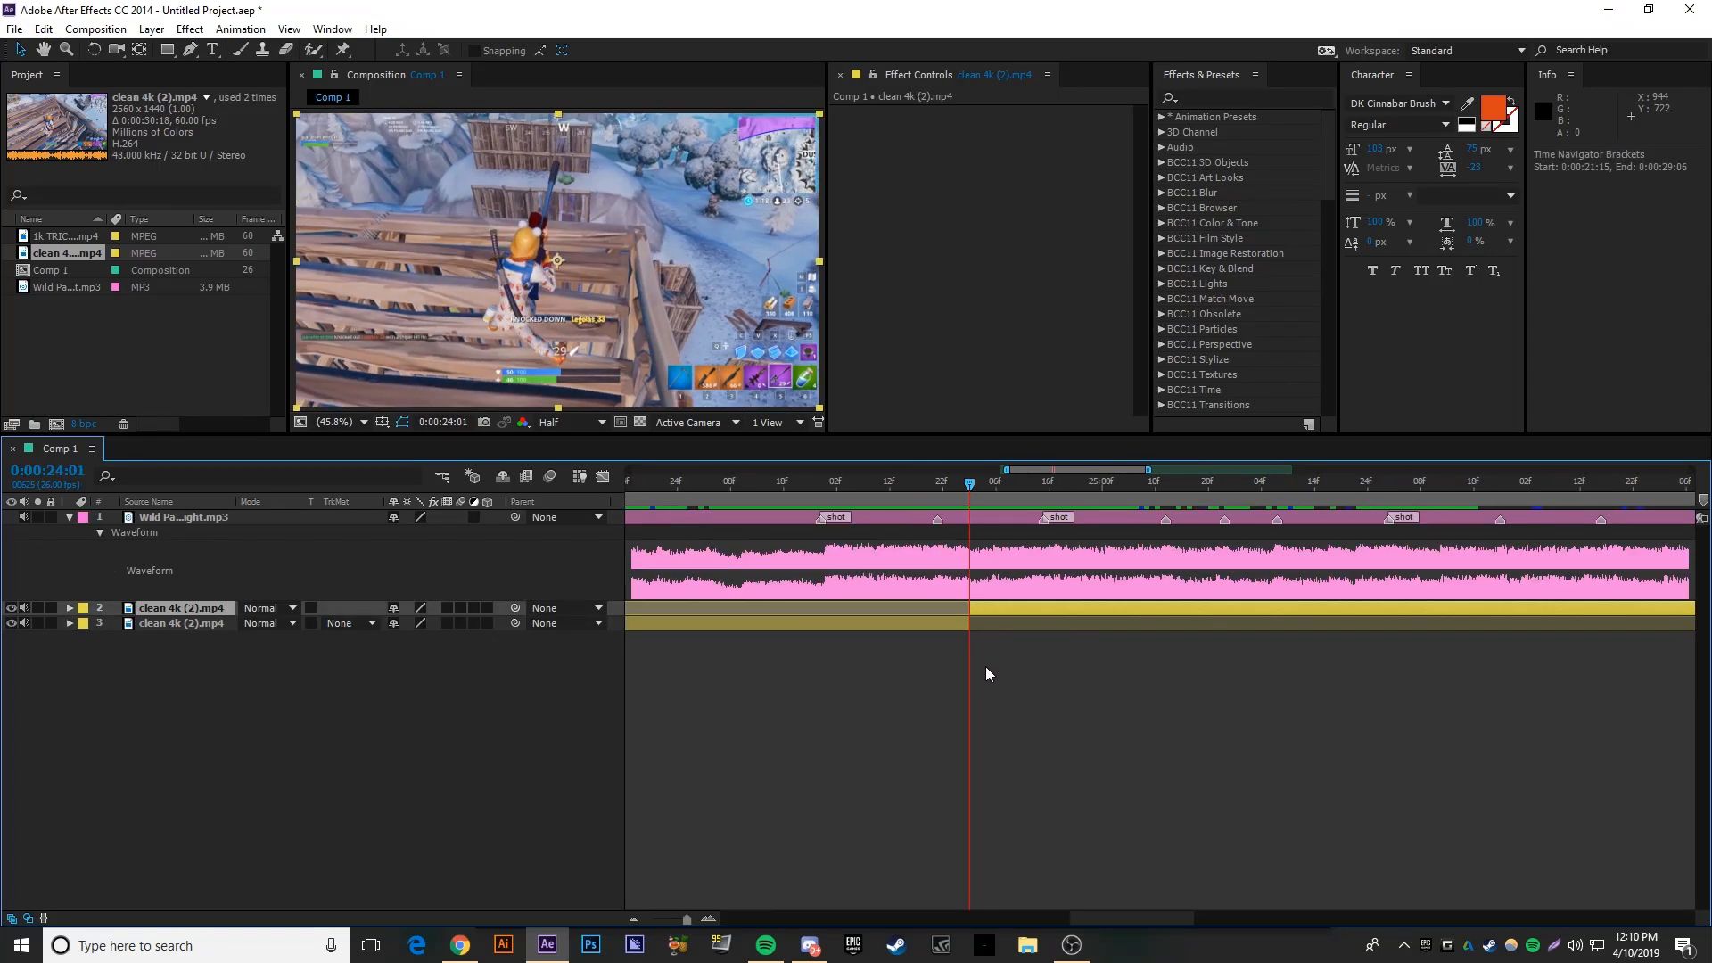
- Slide the later clean 4k (2).mp4 segment earlier so its sniper shot hits the second "shot" marker, and trim its start to 0:00:23:21
{"action": "scroll", "coordinate": [987, 624], "scroll_direction": "down", "scroll_amount": 3}
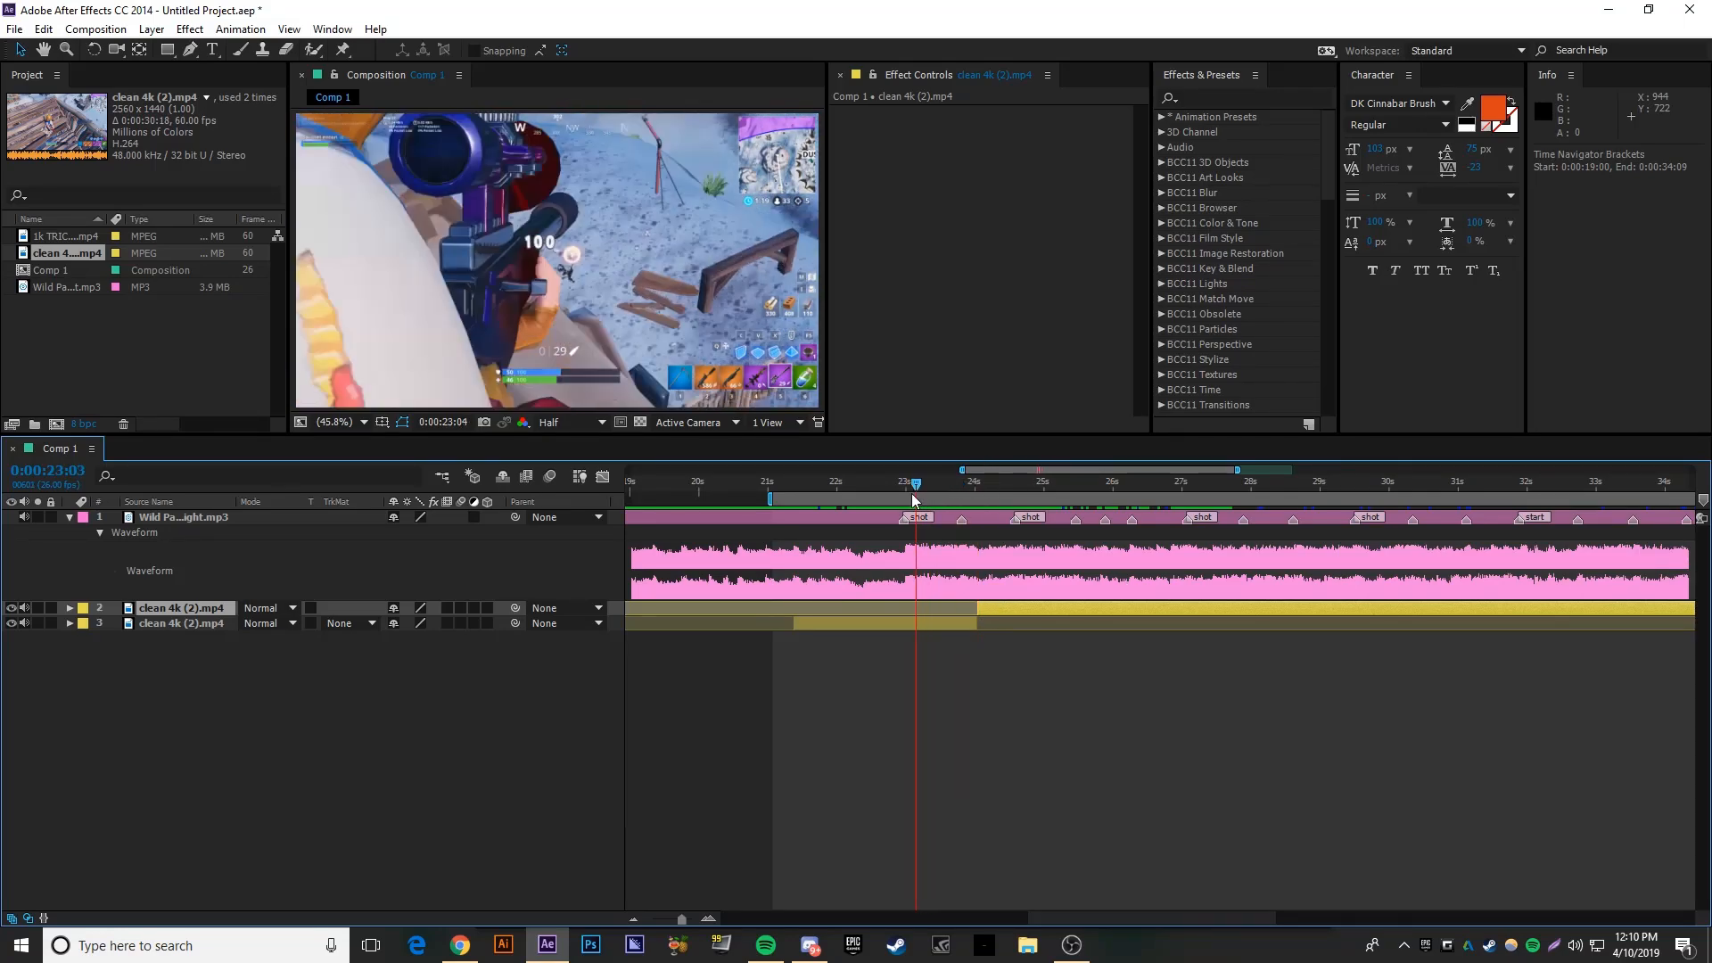
{"action": "left_click_drag", "start_coordinate": [900, 514], "coordinate": [1009, 562]}
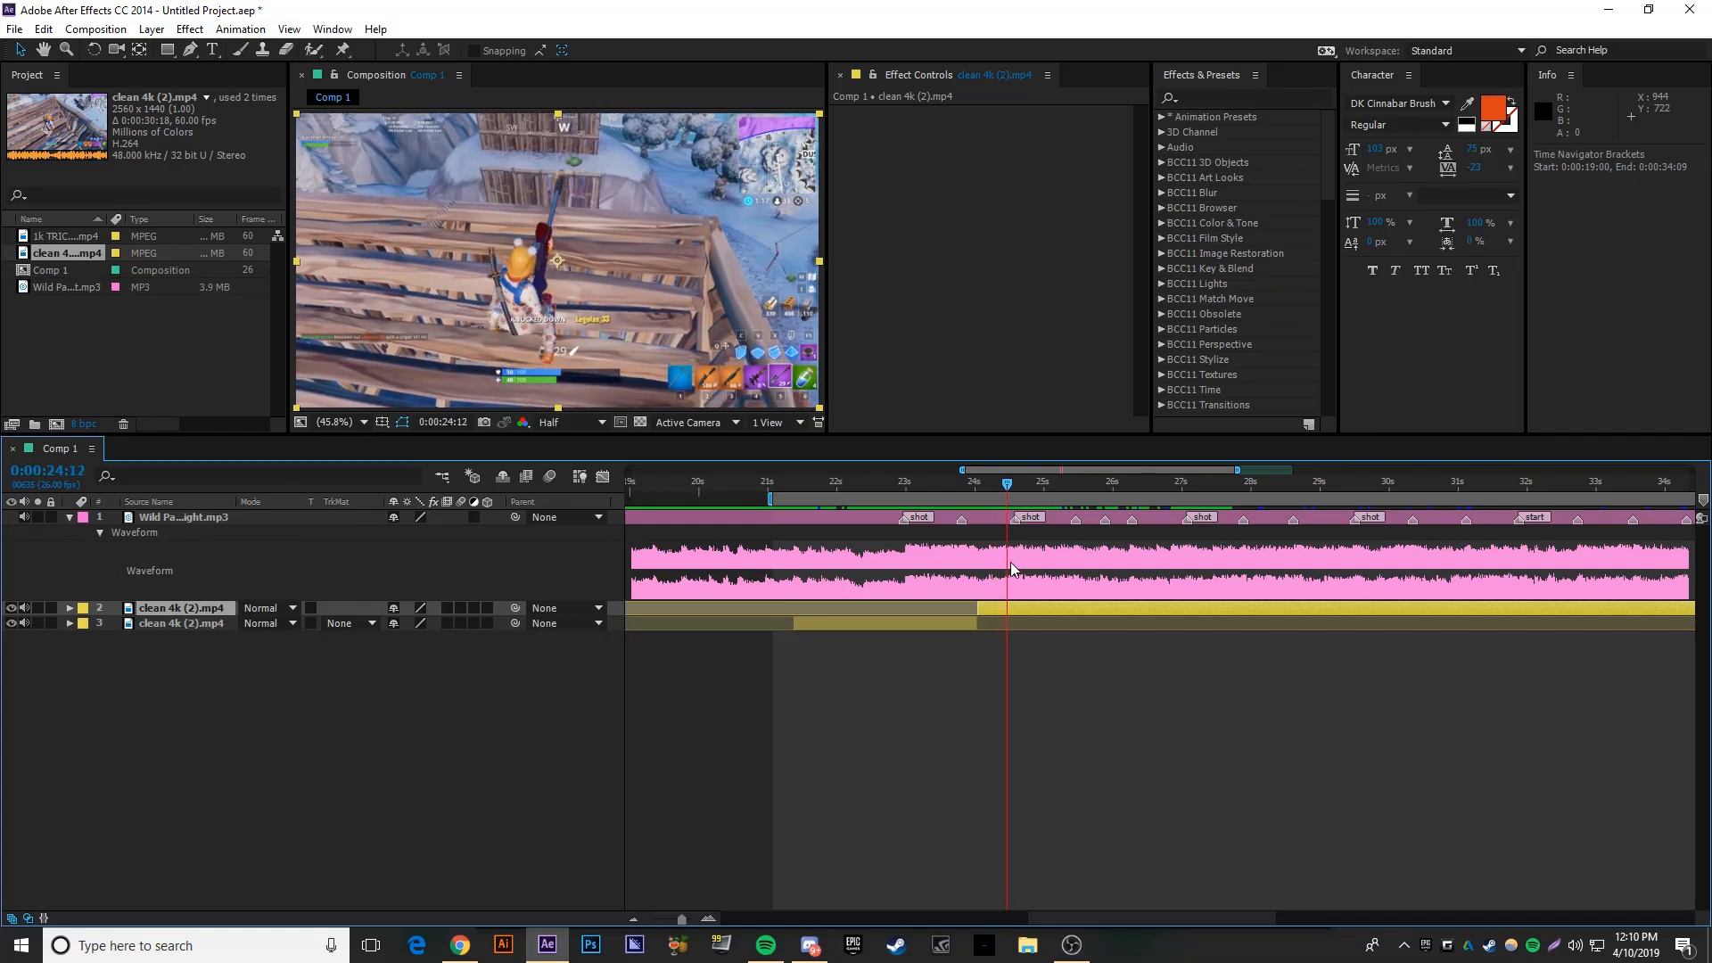
{"action": "left_click_drag", "start_coordinate": [1104, 607], "coordinate": [912, 606]}
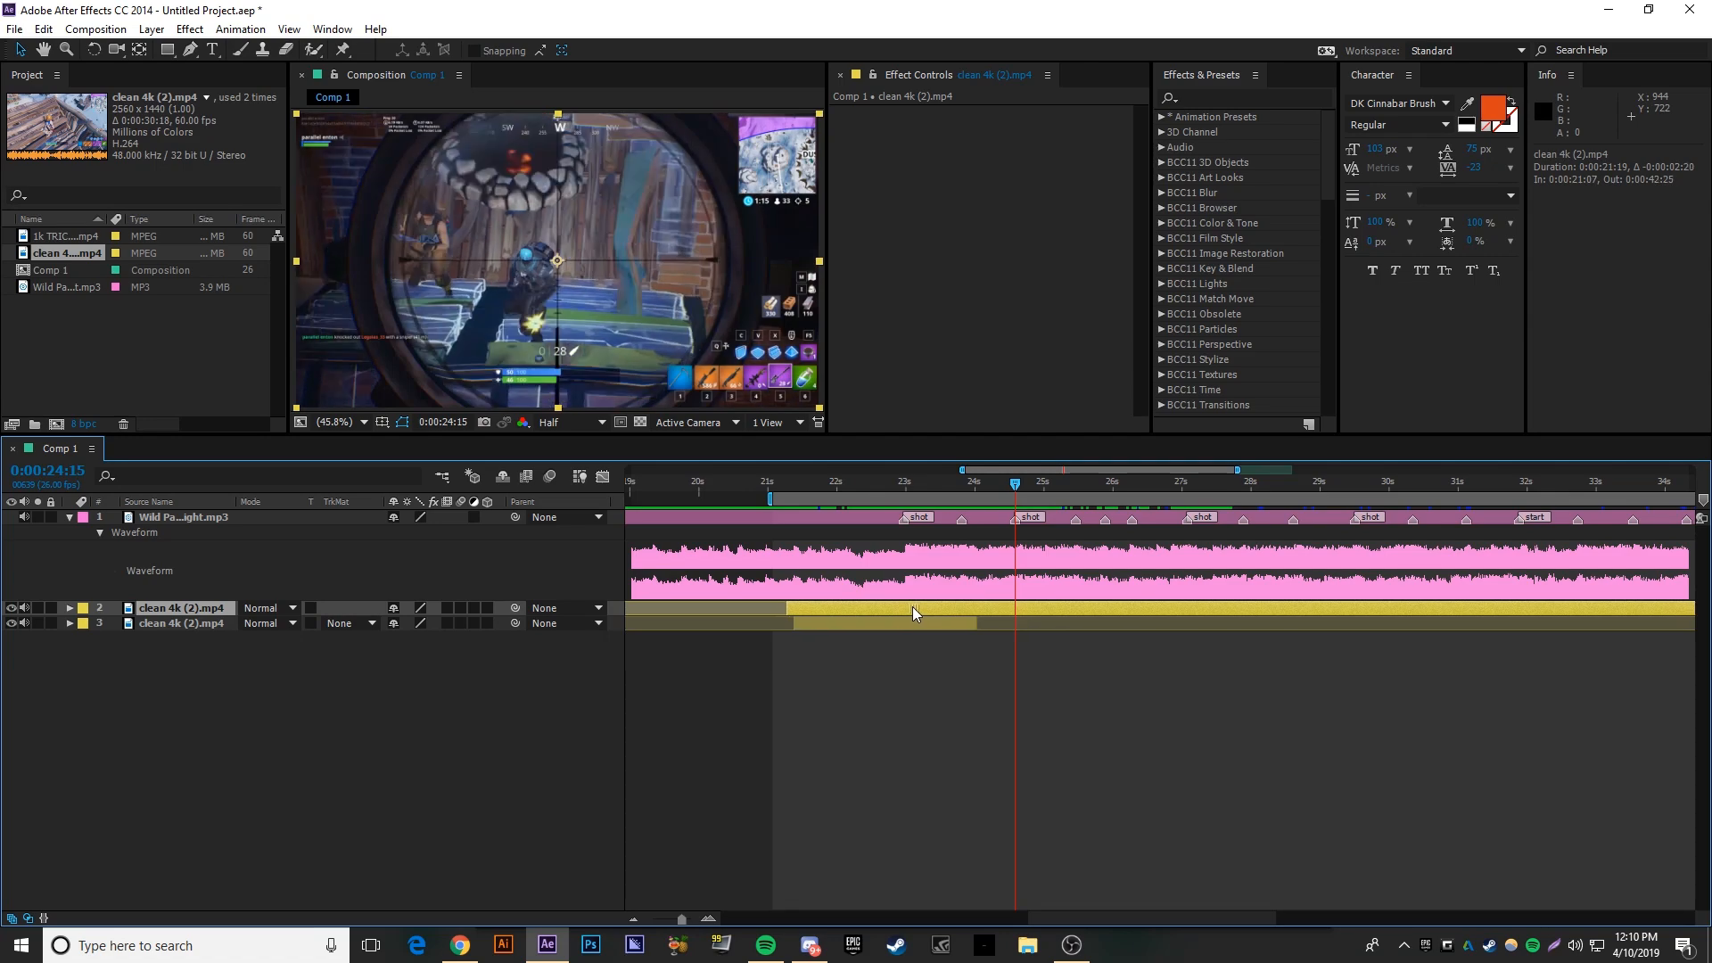
{"action": "left_click", "coordinate": [962, 486]}
{"action": "left_click_drag", "start_coordinate": [782, 610], "coordinate": [948, 606]}
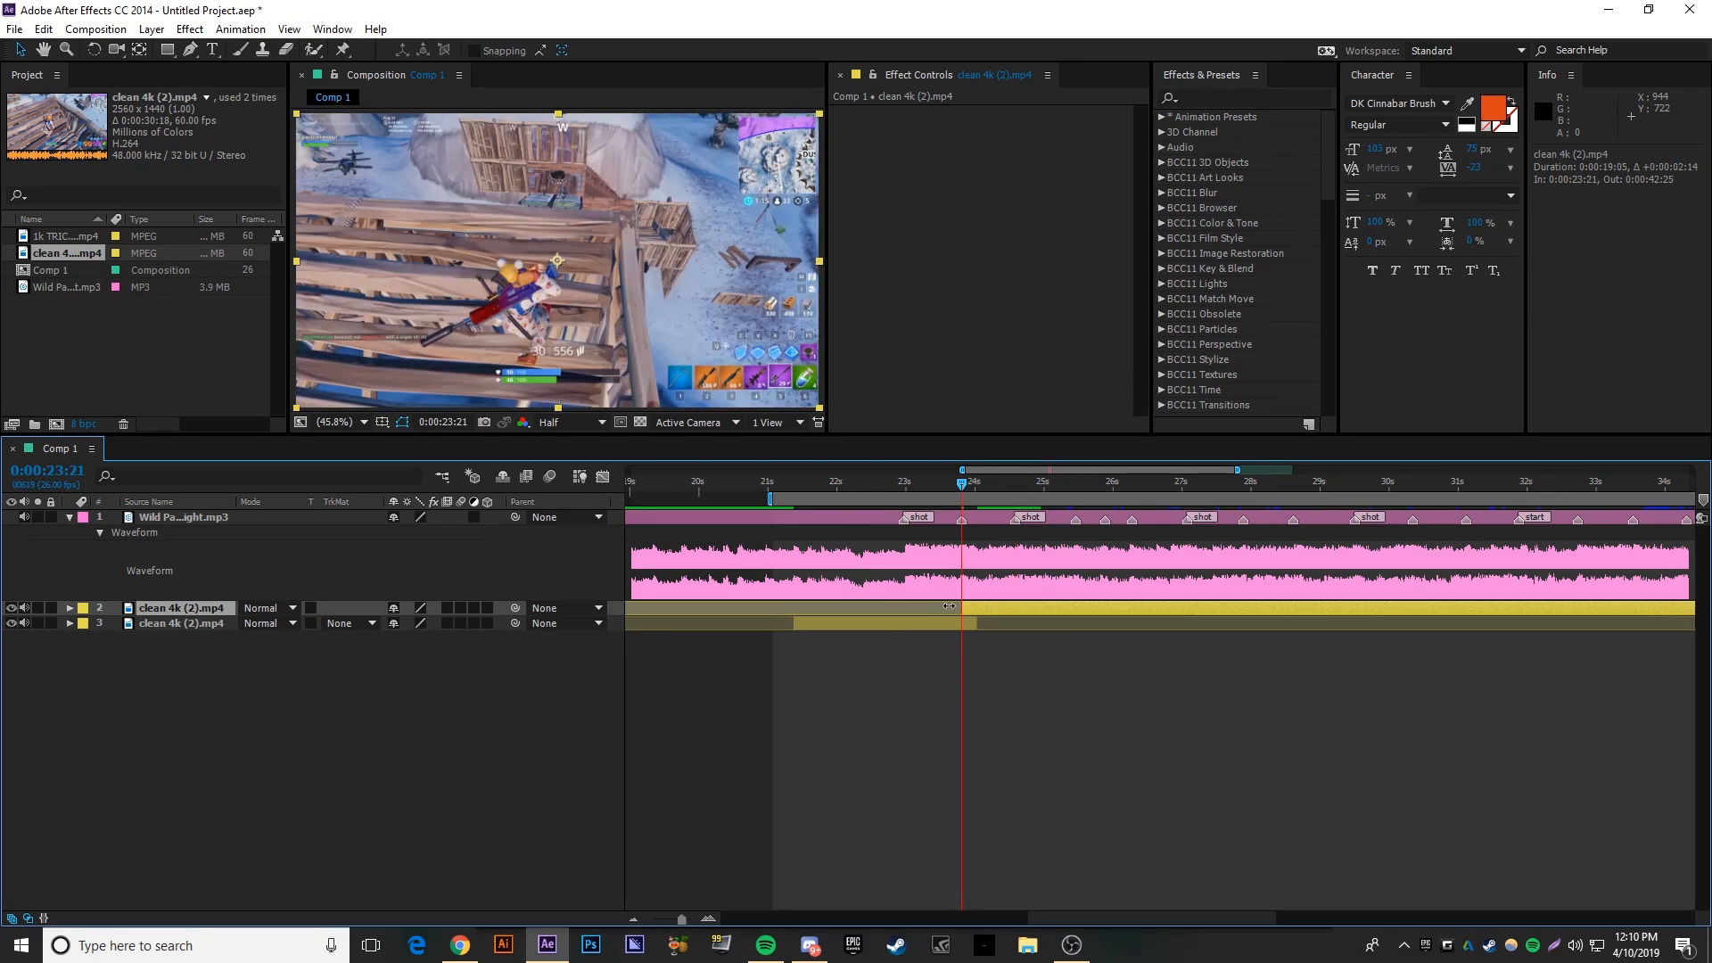
{"action": "left_click", "coordinate": [984, 649]}
- Enable time remapping on both clean 4k (2).mp4 layers
{"action": "left_click_drag", "start_coordinate": [963, 481], "coordinate": [1191, 546]}
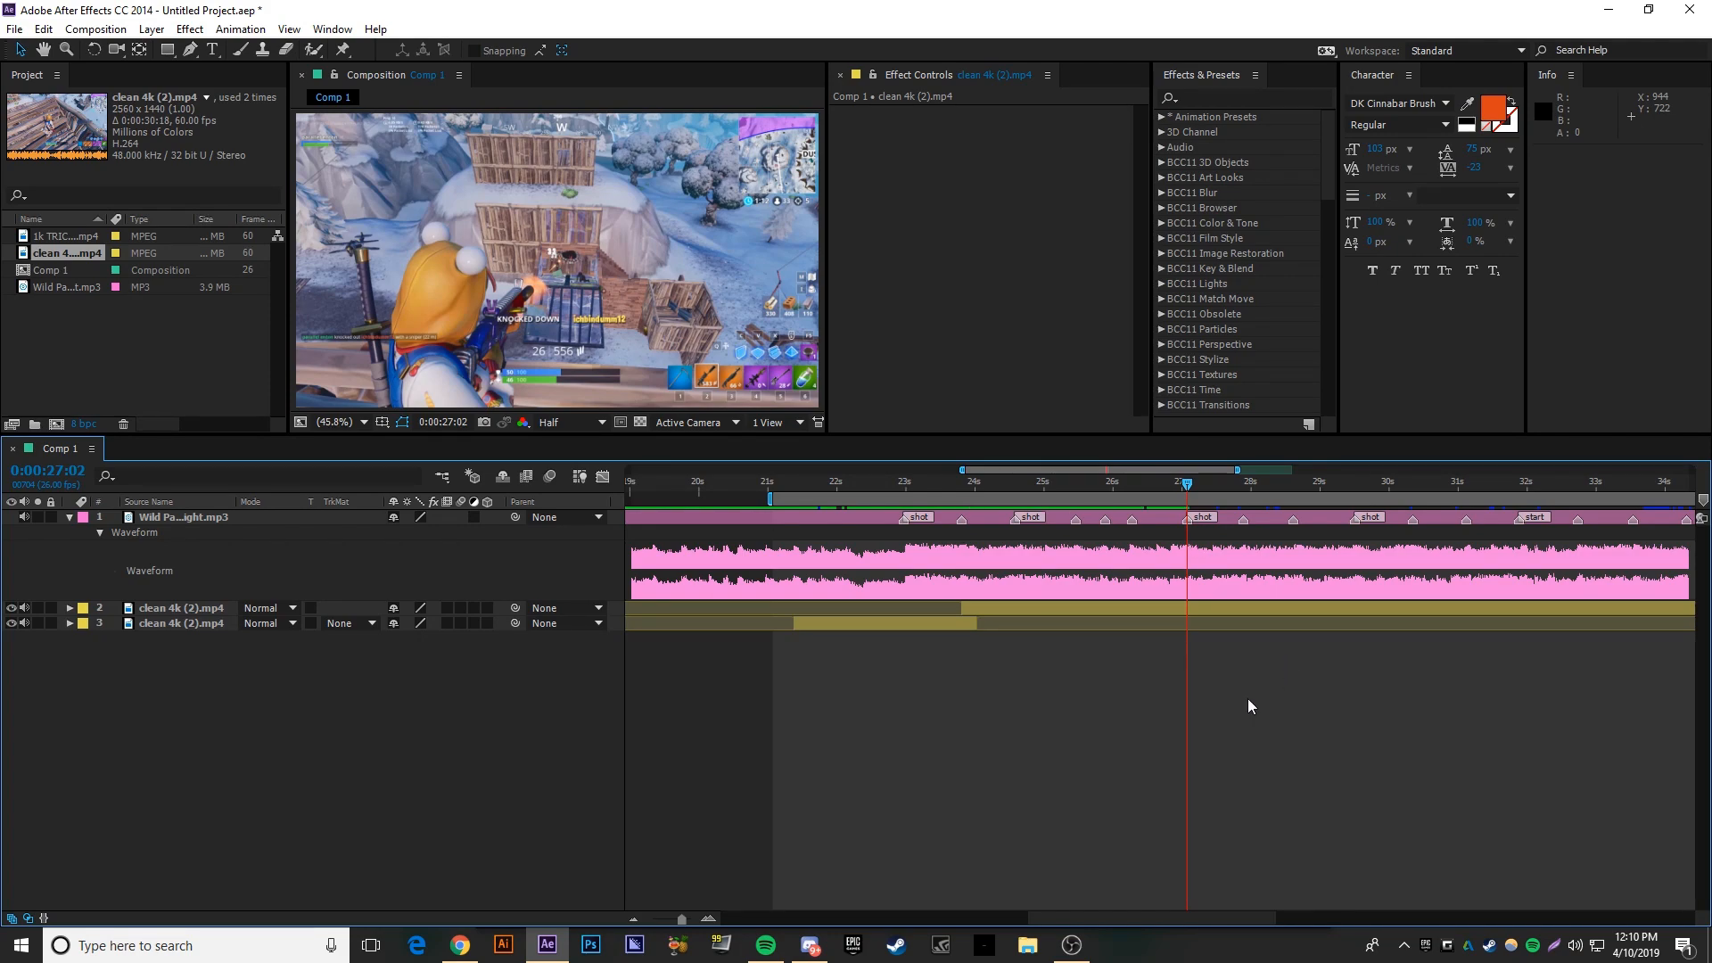
{"action": "left_click_drag", "start_coordinate": [1097, 501], "coordinate": [843, 627]}
{"action": "left_click", "coordinate": [844, 629]}
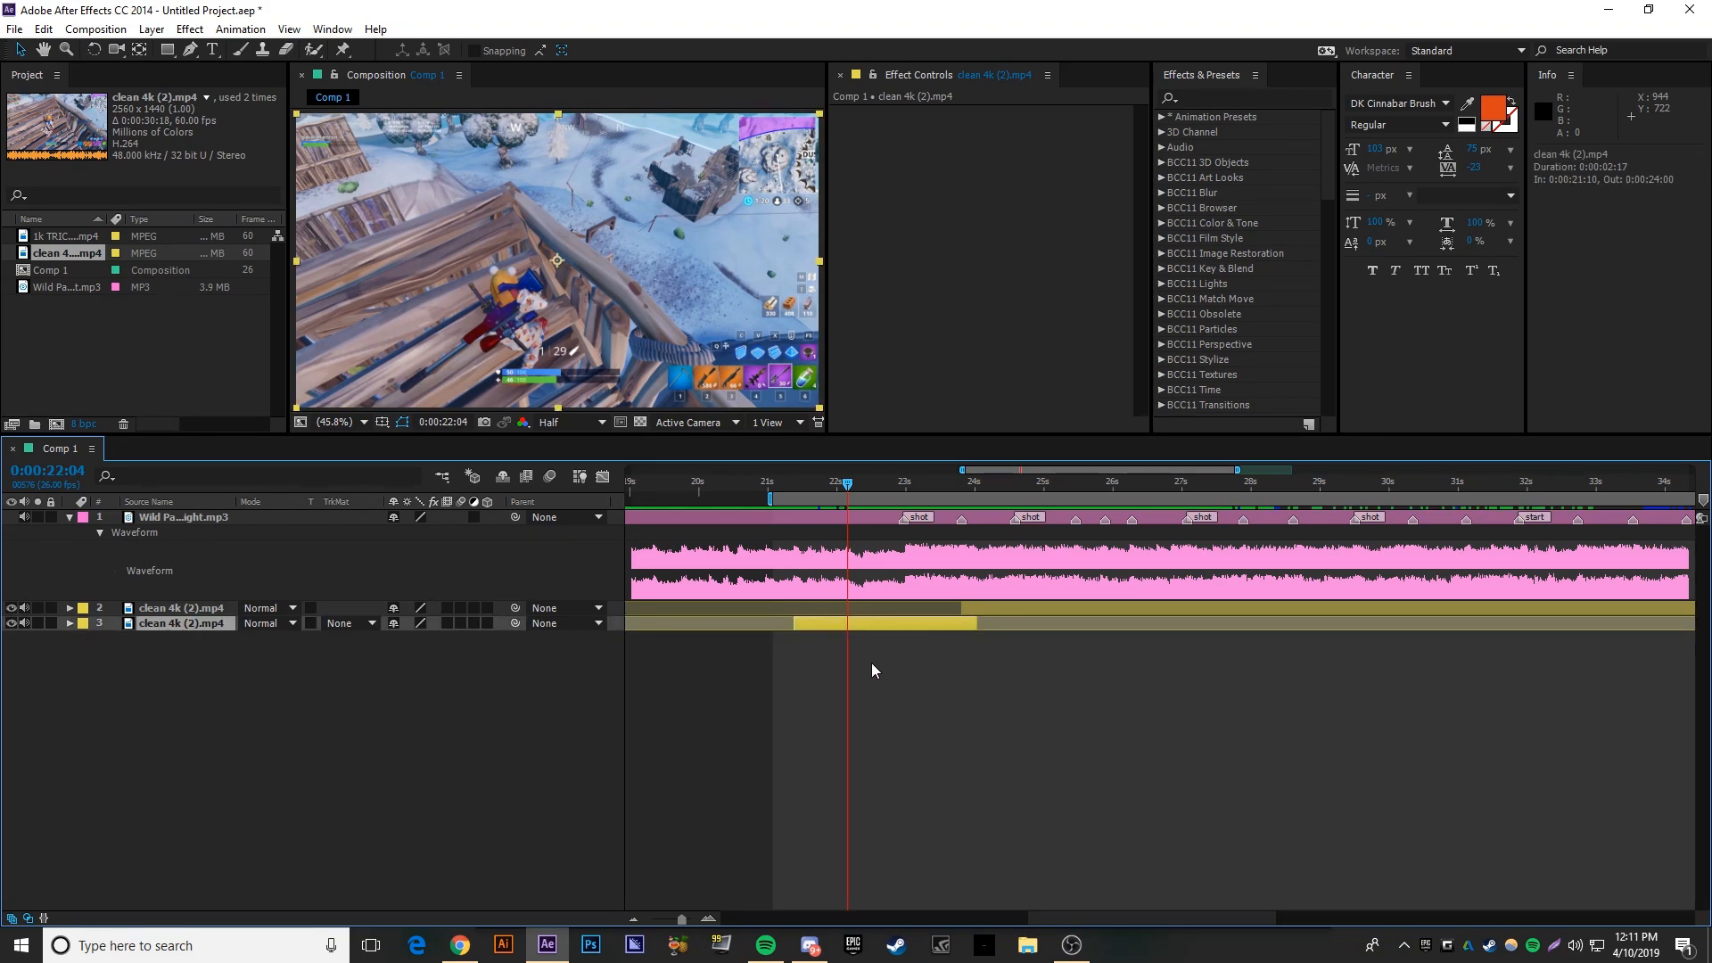
{"action": "key", "text": "ctrl+alt+t"}
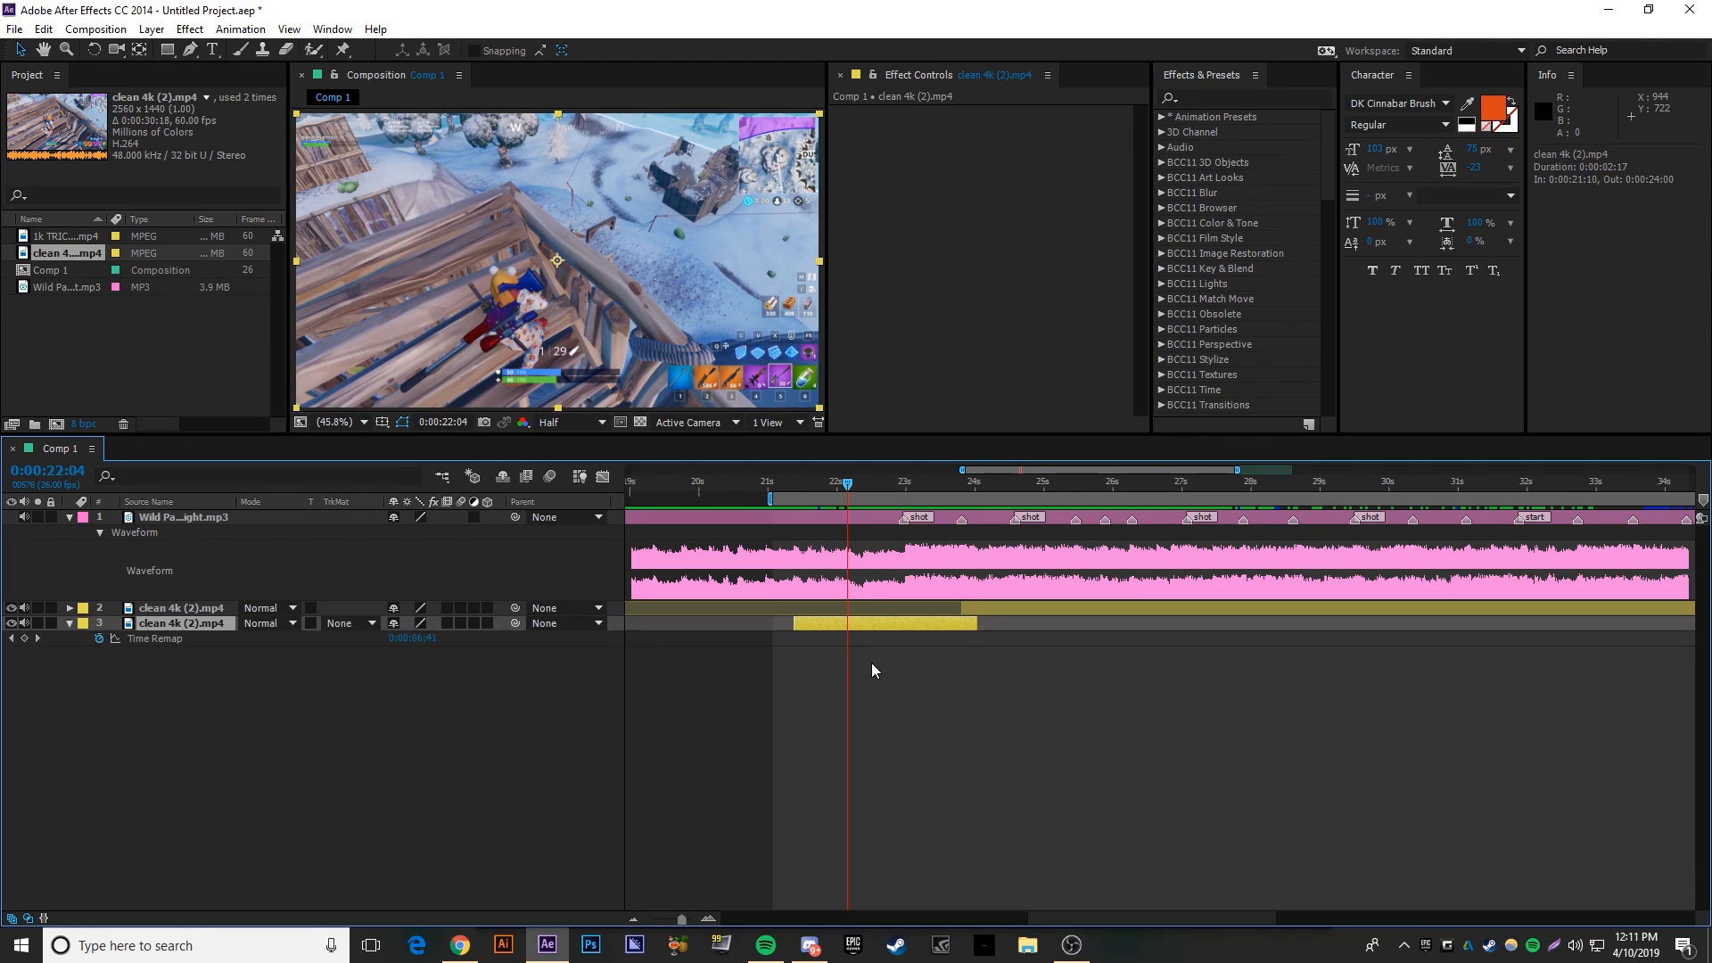
{"action": "left_click", "coordinate": [974, 608]}
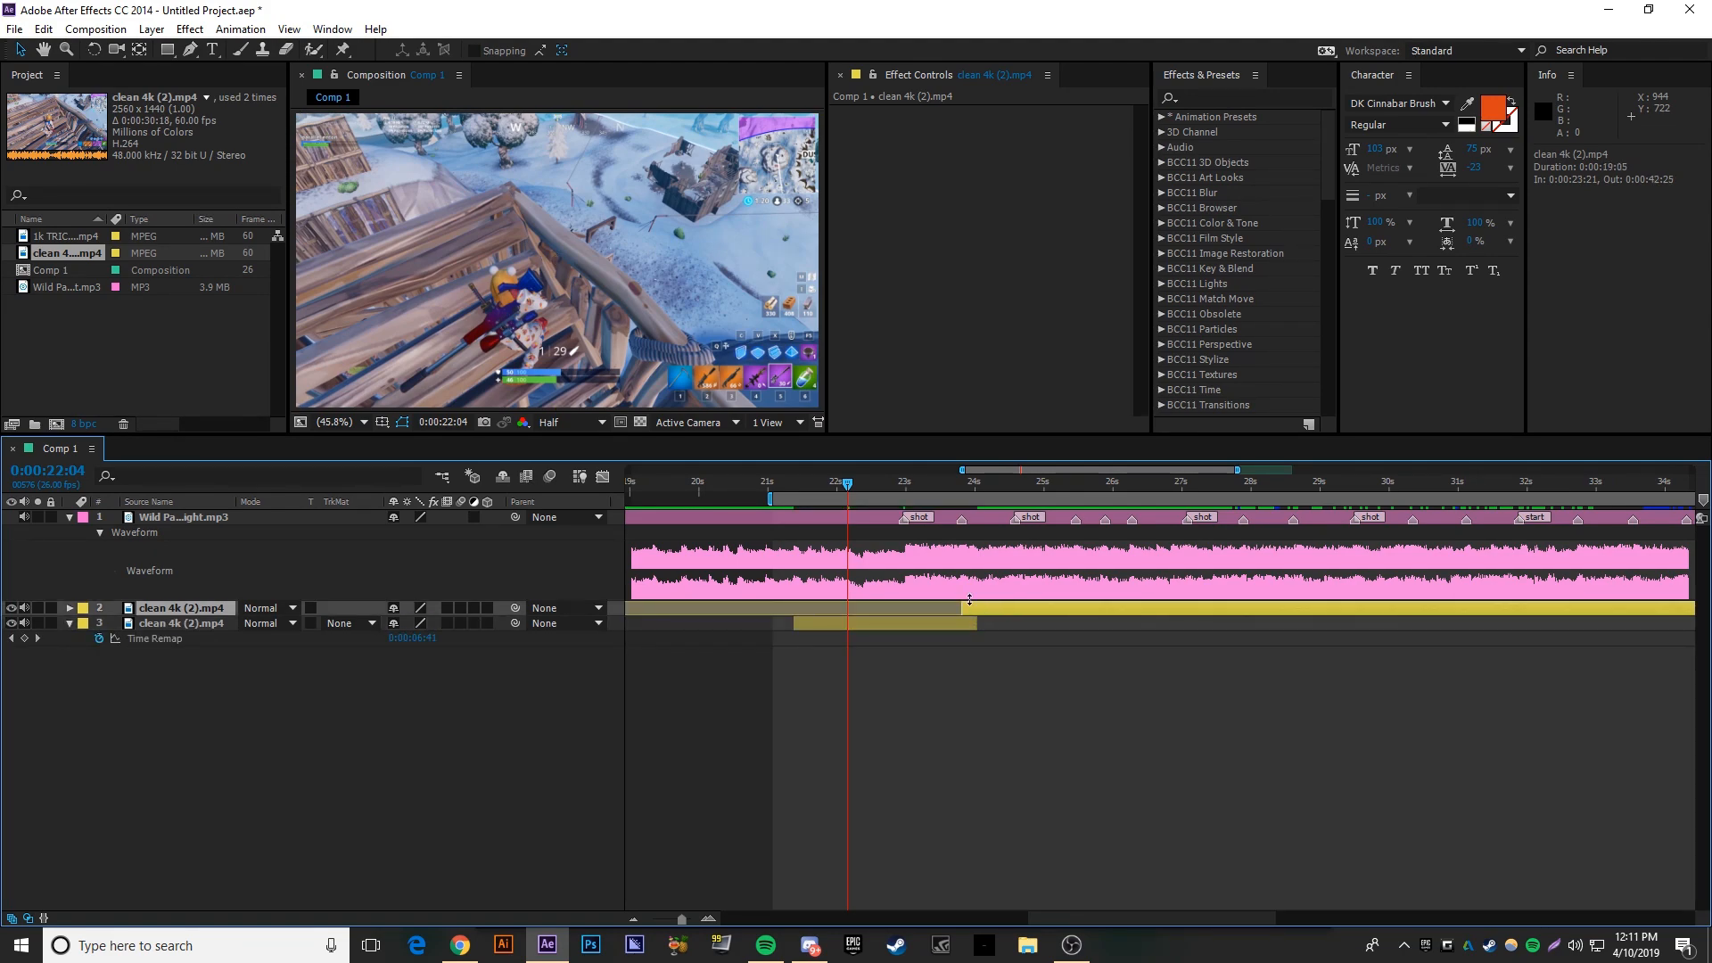
{"action": "key", "text": "ctrl+alt+t"}
{"action": "left_click", "coordinate": [887, 635]}
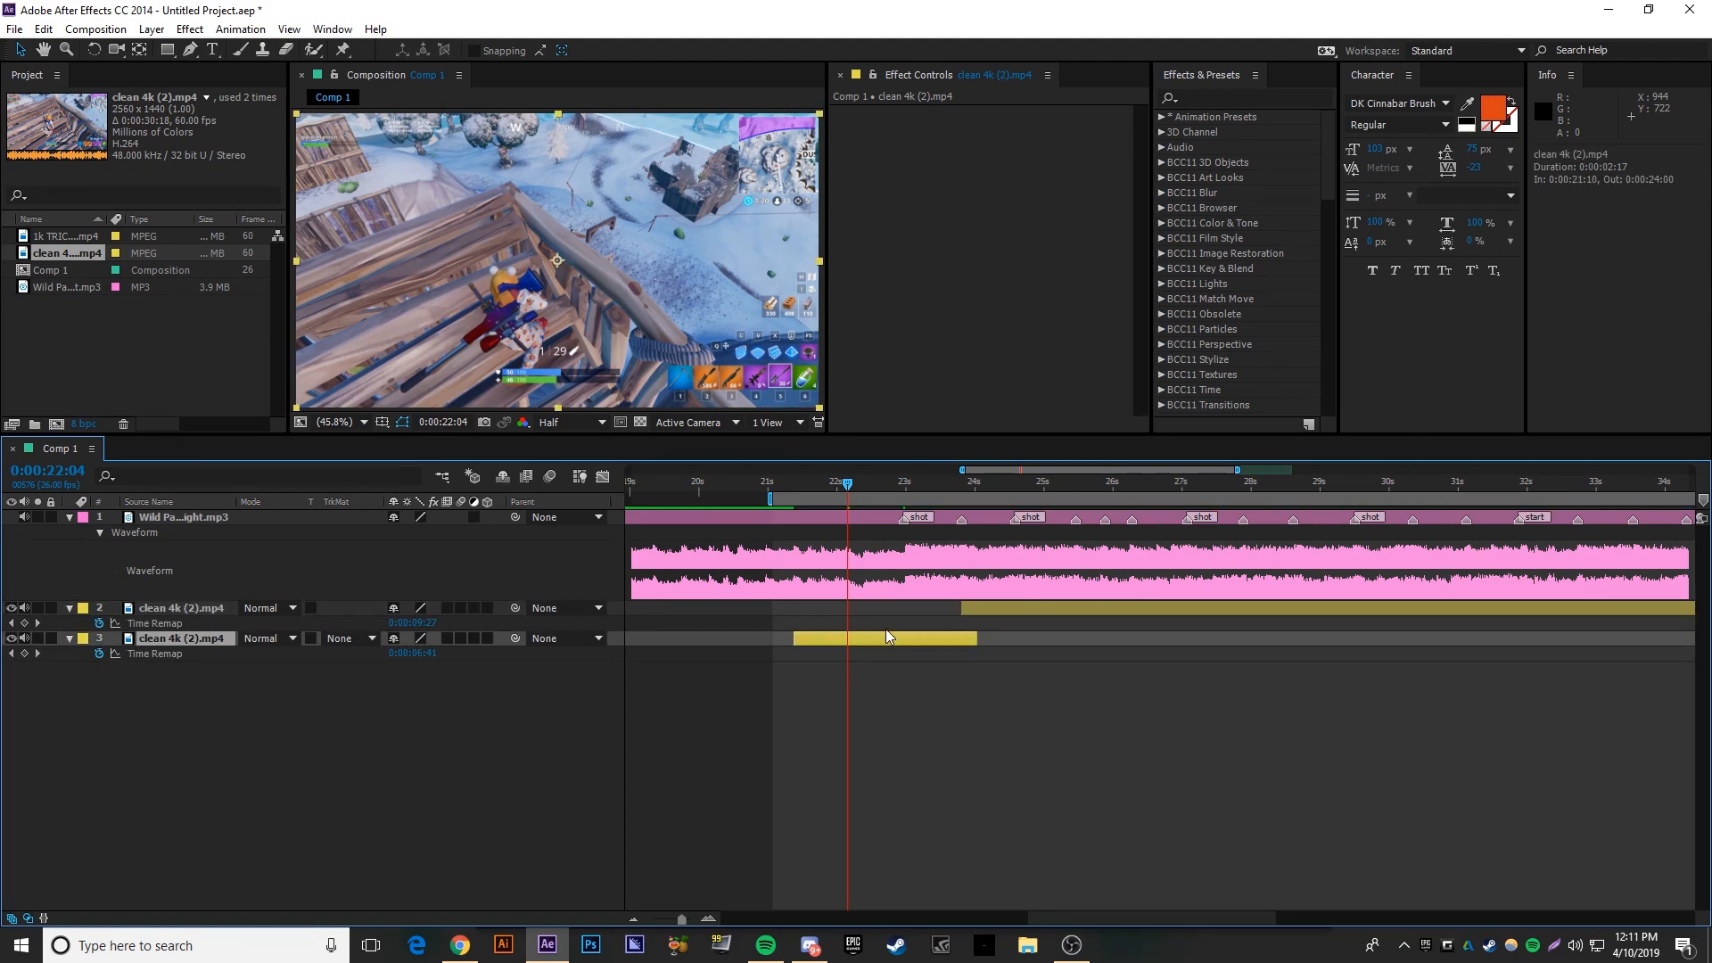
- Add Time Remap keyframes to the first clean 4k (2).mp4 segment at 0:00:21:10, 0:00:22:25 and 0:00:24:00
{"action": "left_click", "coordinate": [794, 484]}
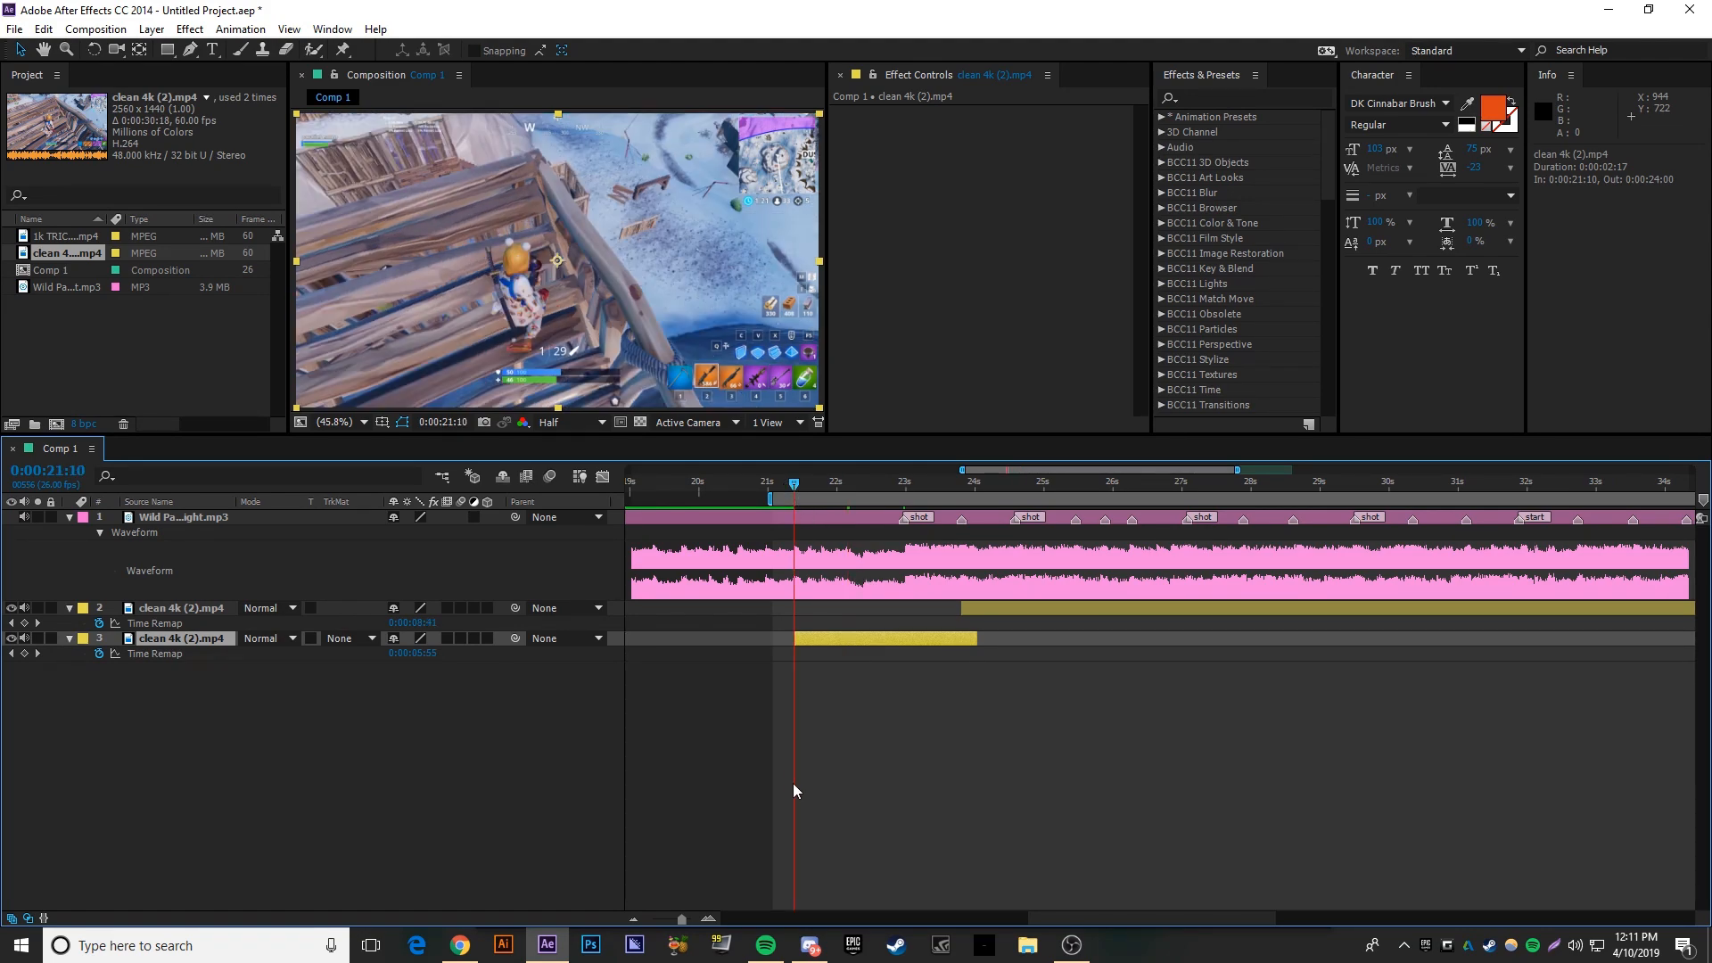
{"action": "left_click", "coordinate": [24, 638]}
{"action": "left_click", "coordinate": [24, 607]}
{"action": "left_click", "coordinate": [24, 653]}
{"action": "left_click", "coordinate": [904, 484]}
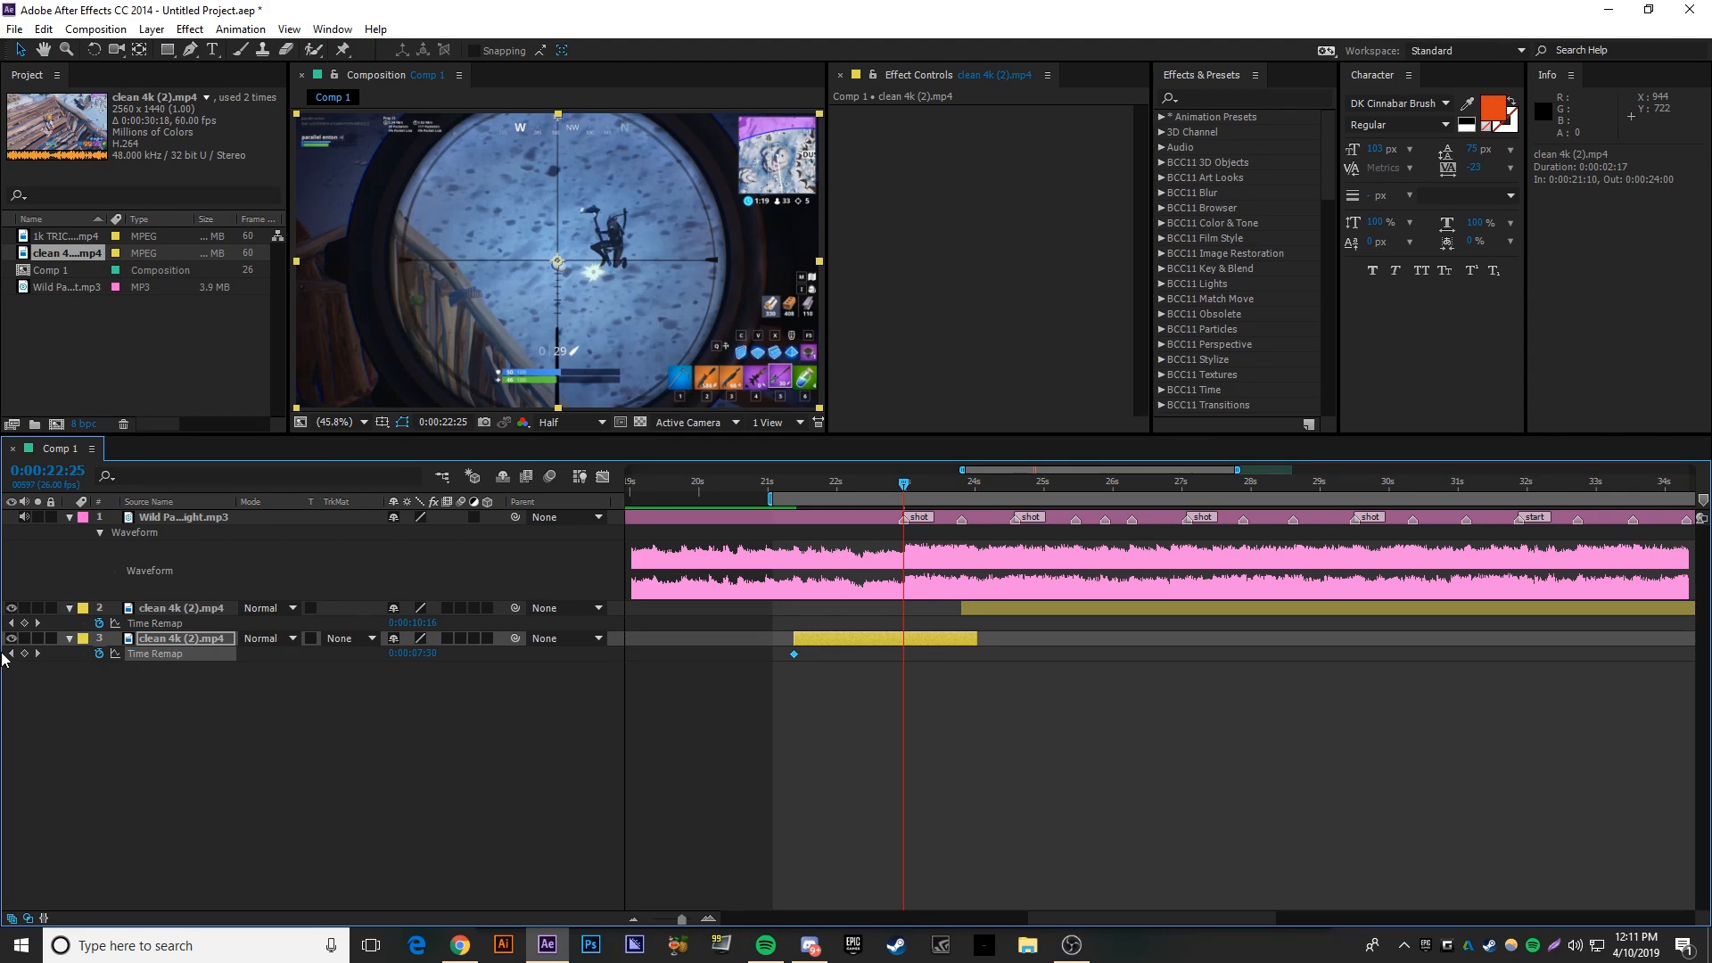
{"action": "left_click", "coordinate": [24, 653]}
{"action": "left_click", "coordinate": [974, 483]}
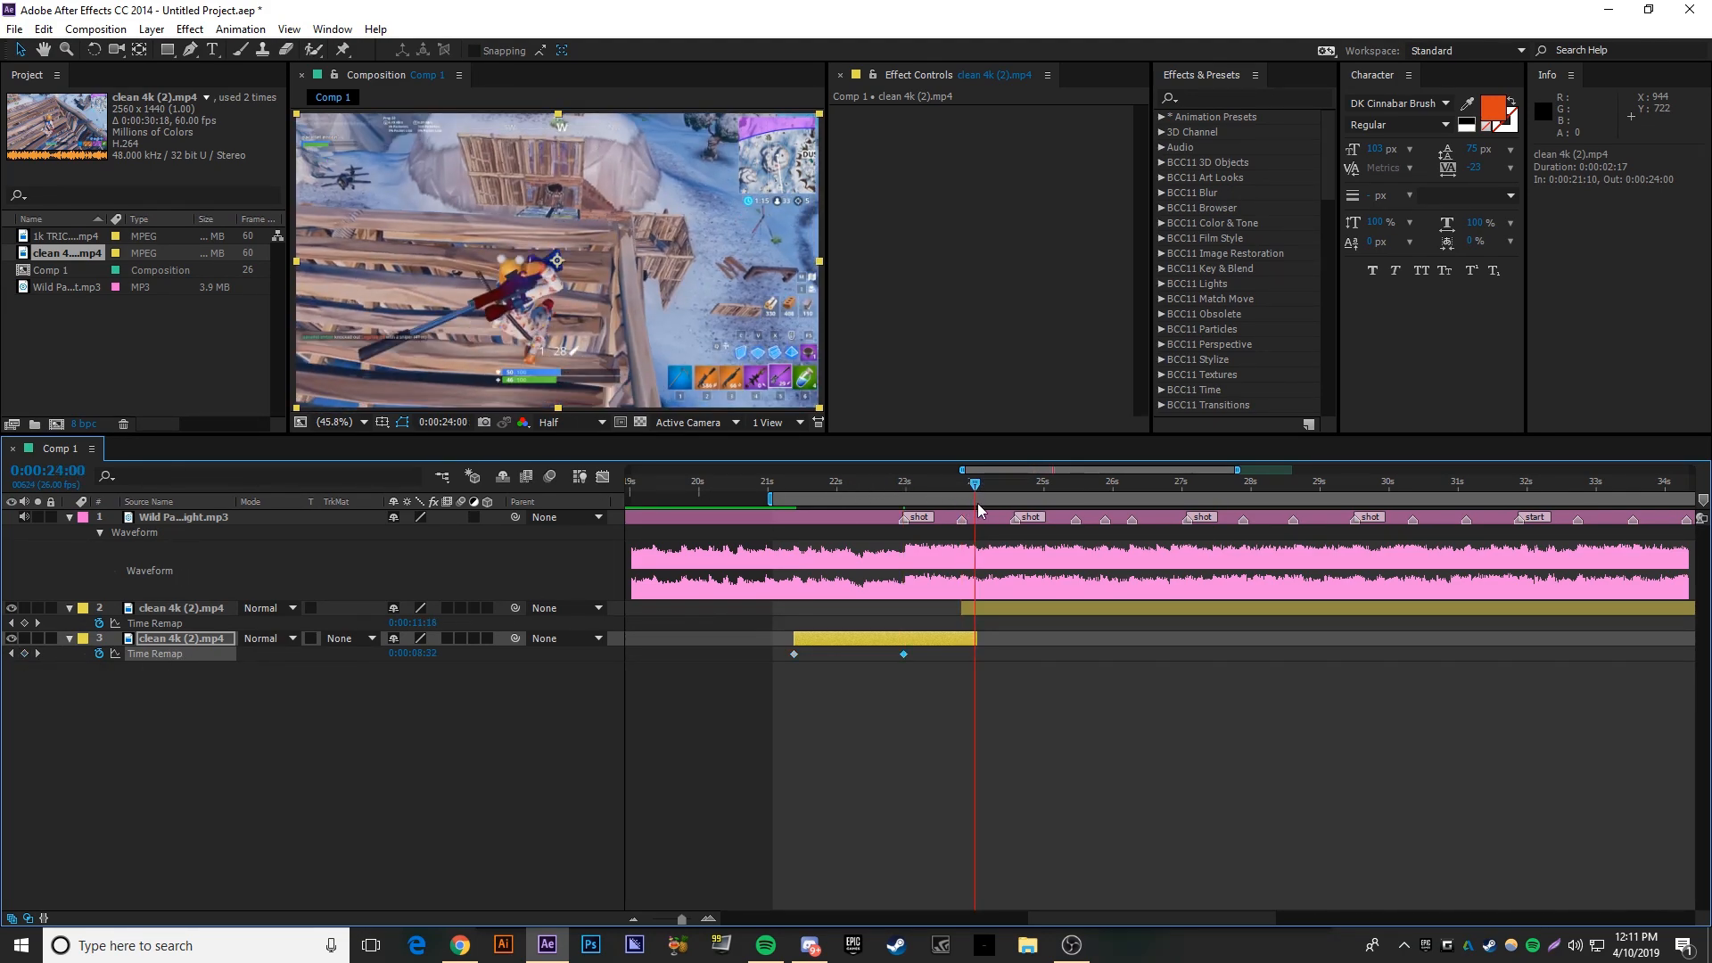
{"action": "left_click", "coordinate": [24, 653]}
{"action": "left_click", "coordinate": [1023, 660]}
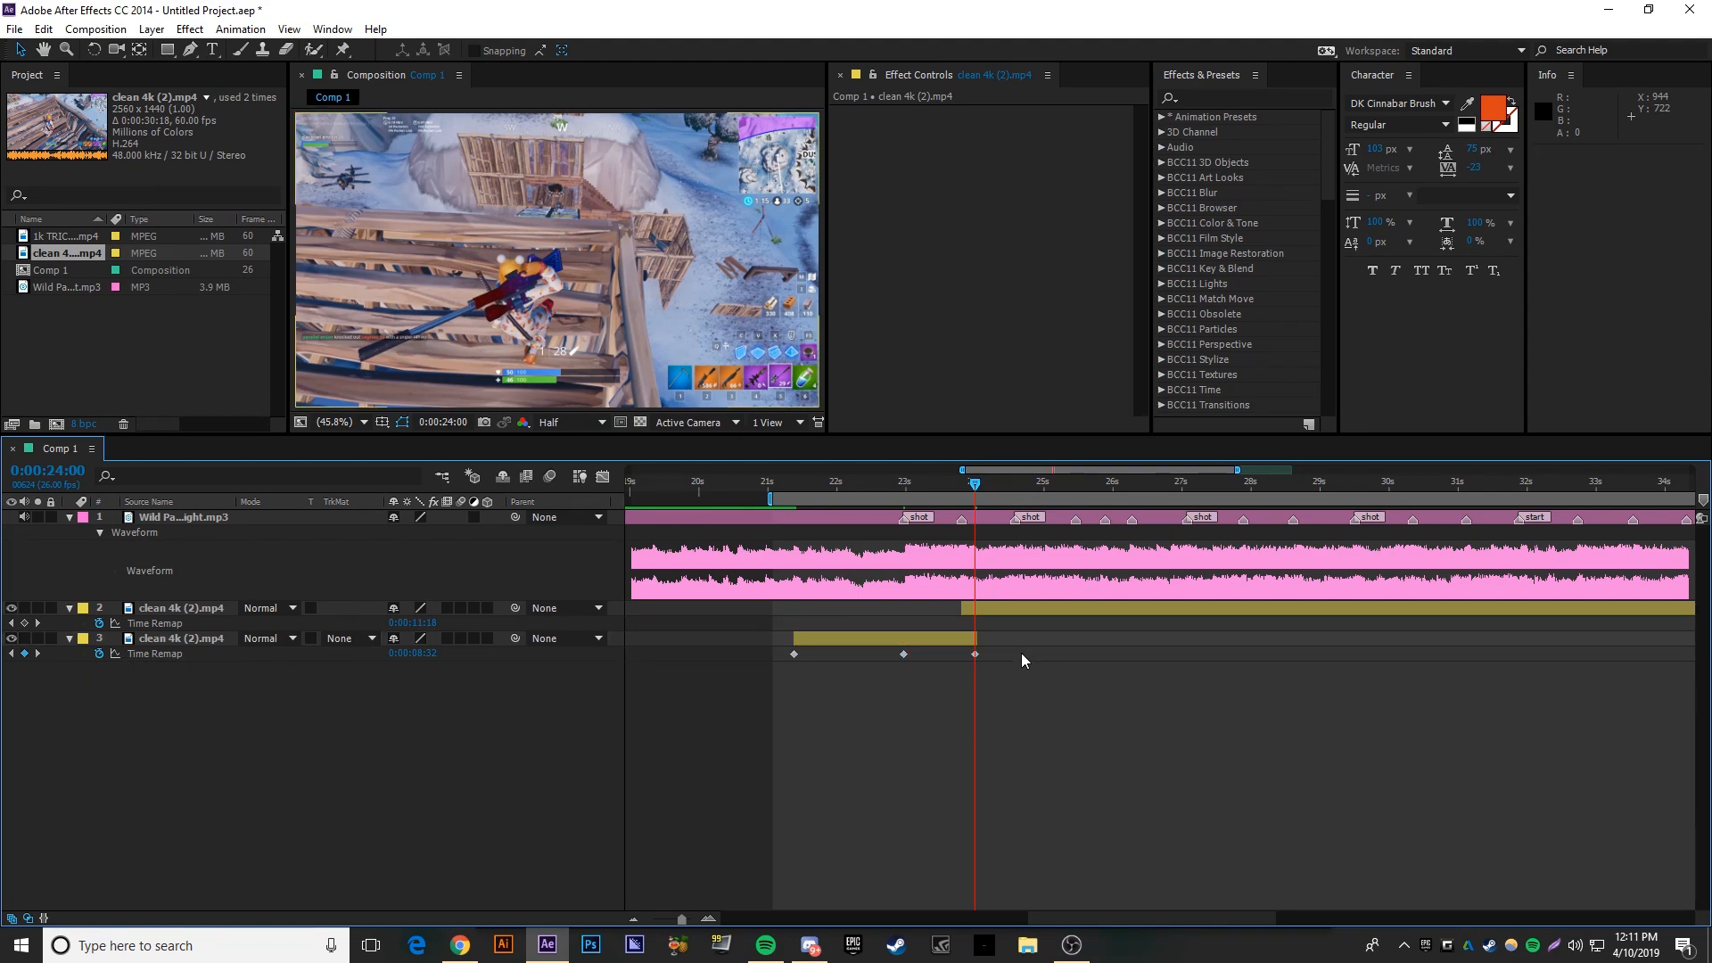
- Add Time Remap keyframes to the second clean 4k (2).mp4 segment at its start, 0:00:23:21, and on the second "shot" marker at 0:00:24:15
{"action": "left_click", "coordinate": [977, 614]}
{"action": "key", "text": "u"}
{"action": "key", "text": "u"}
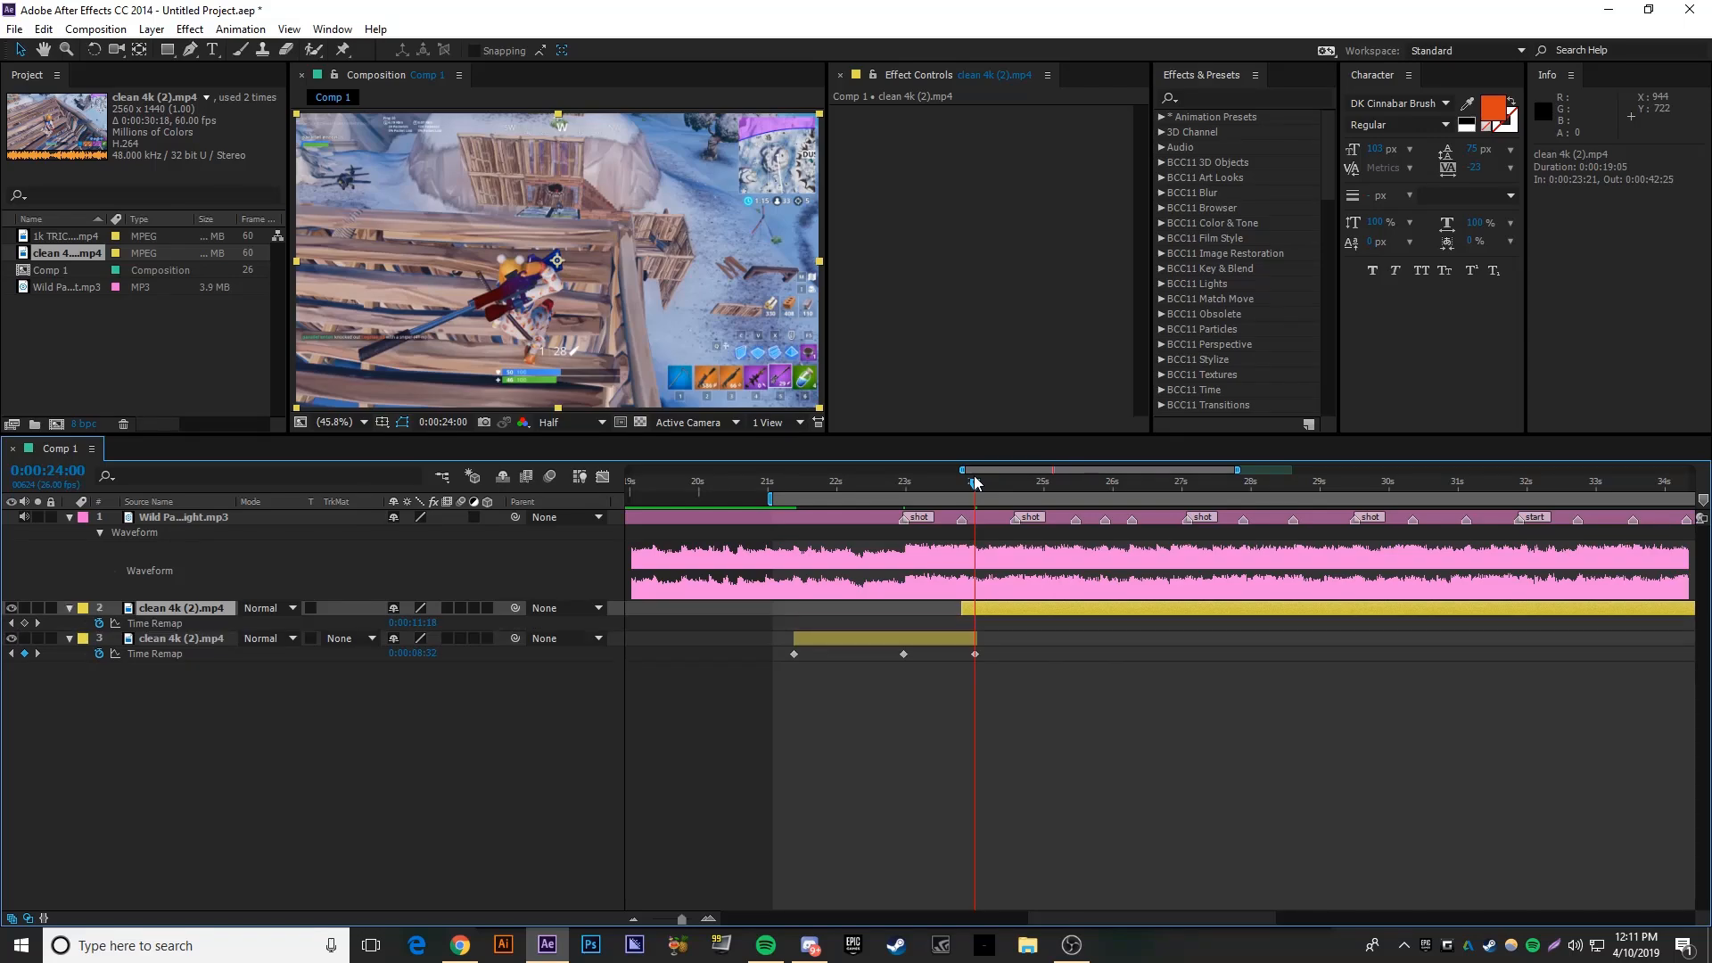
{"action": "left_click", "coordinate": [964, 487]}
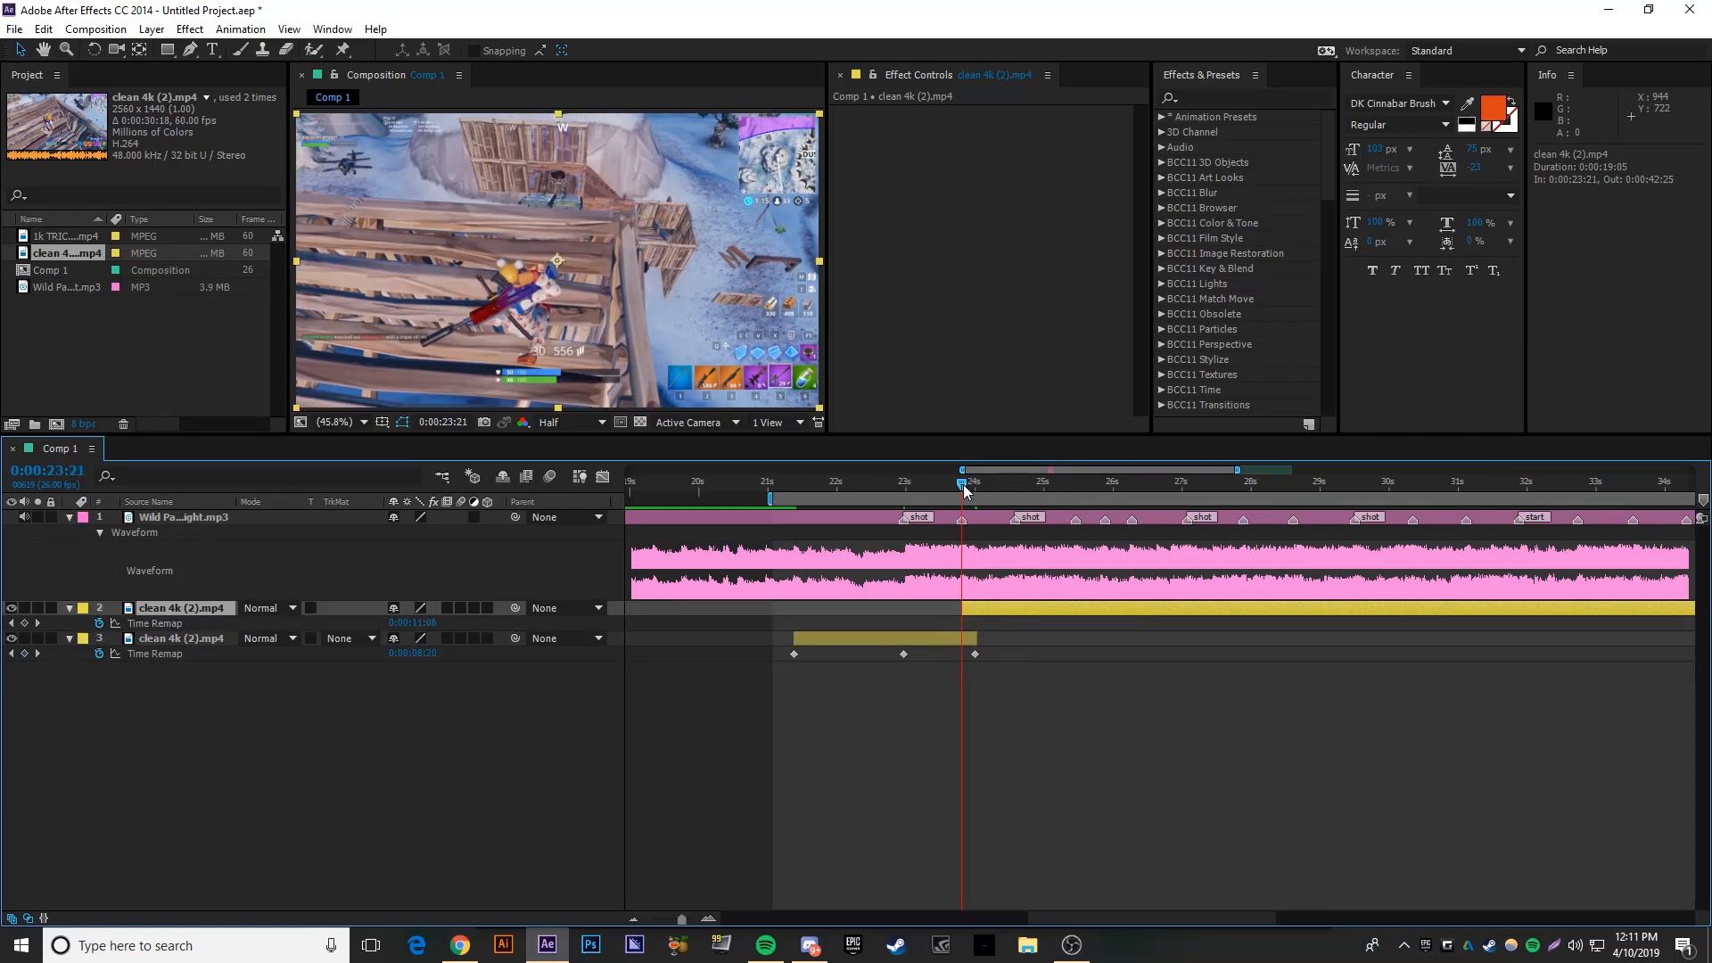
{"action": "left_click", "coordinate": [25, 624]}
{"action": "key", "text": "space"}
{"action": "left_click", "coordinate": [24, 623]}
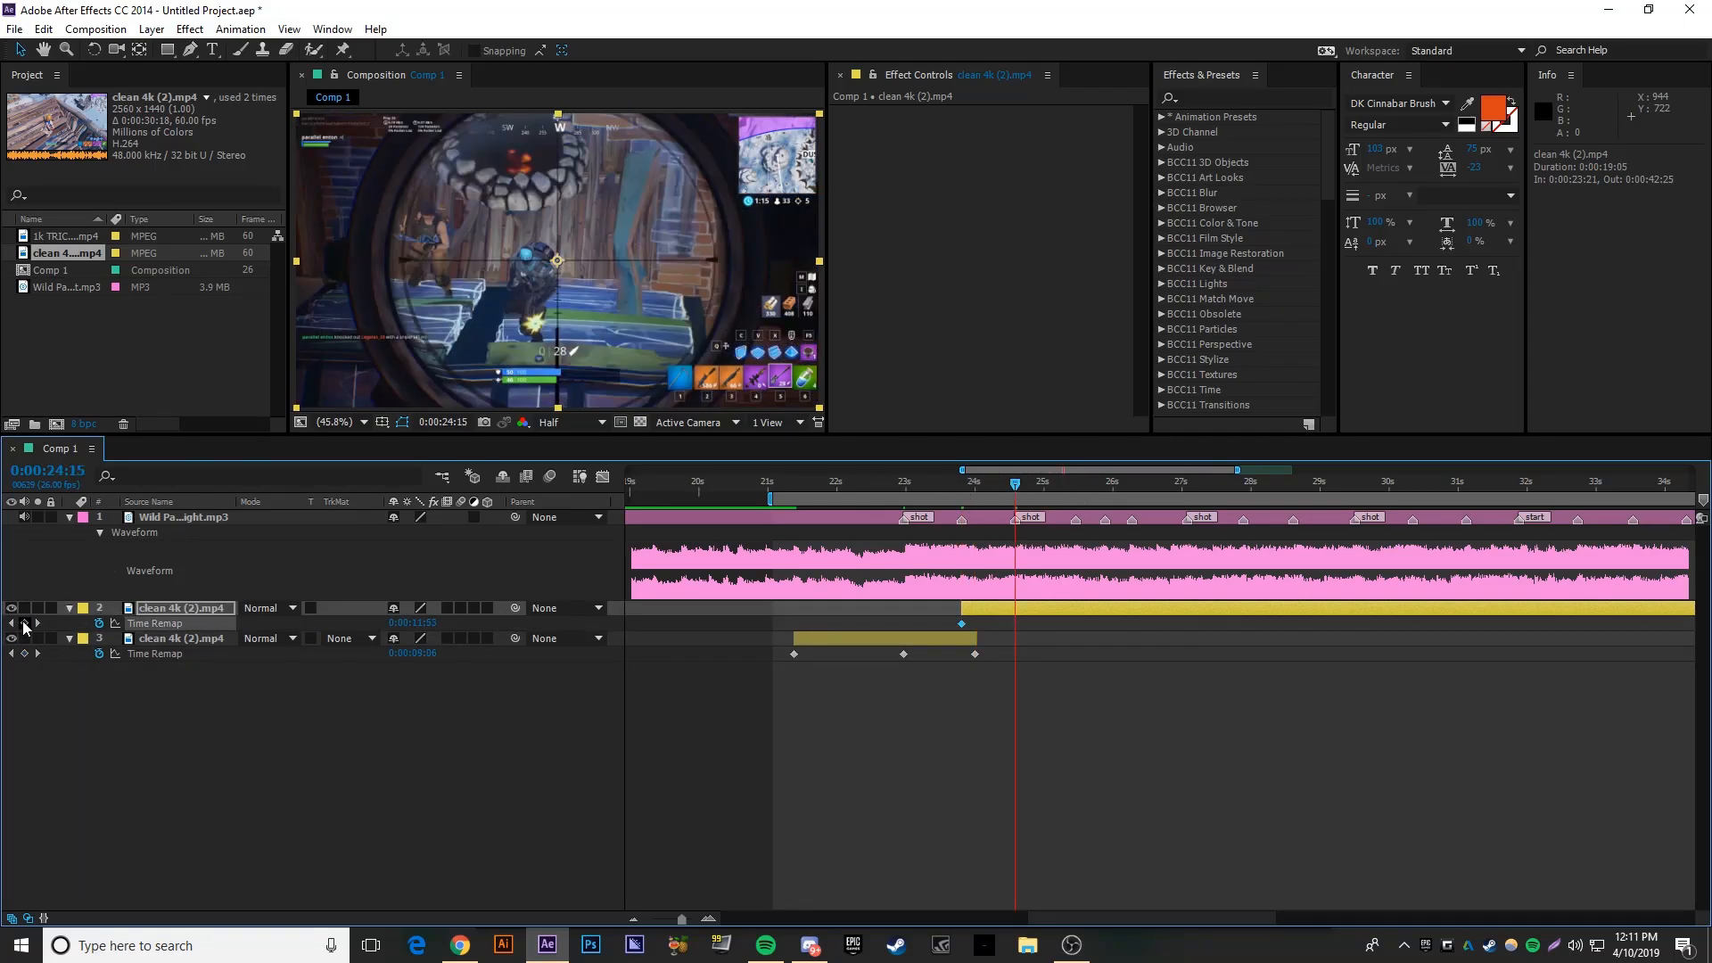
- Add adjusted Time Remap keyframes to the second segment at 0:00:26:07 and 0:00:27:02 so the rifle fires on the third "shot" marker
{"action": "left_click_drag", "start_coordinate": [1015, 483], "coordinate": [1128, 522]}
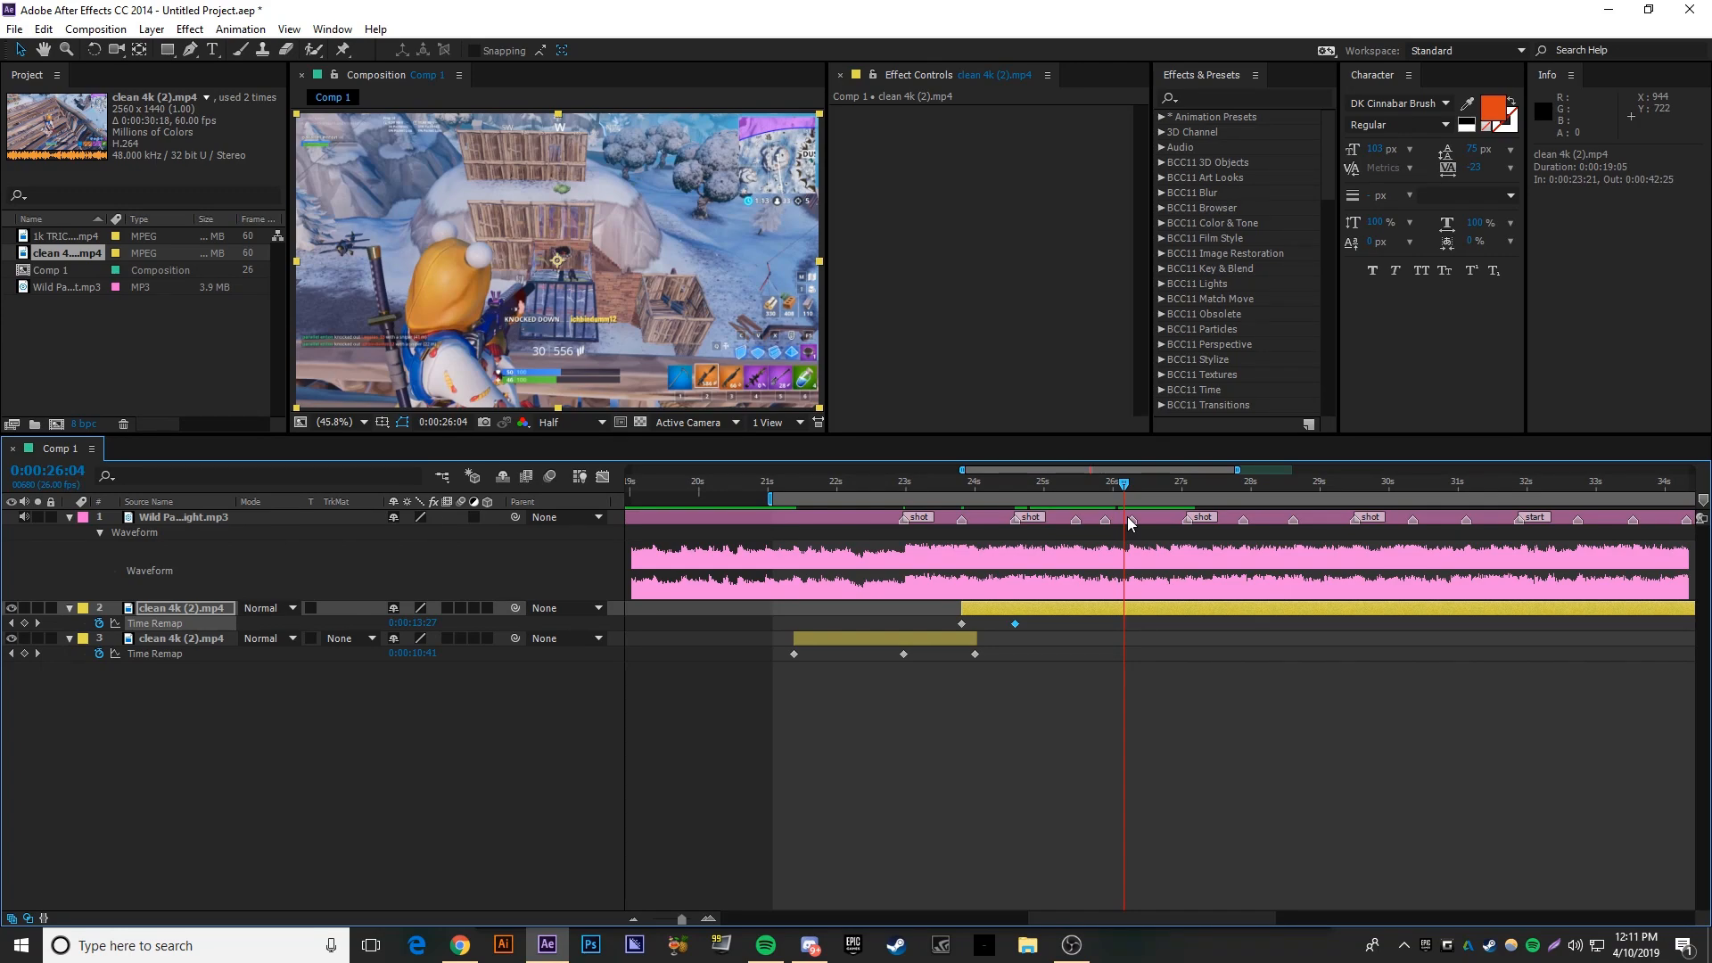
{"action": "left_click", "coordinate": [995, 481]}
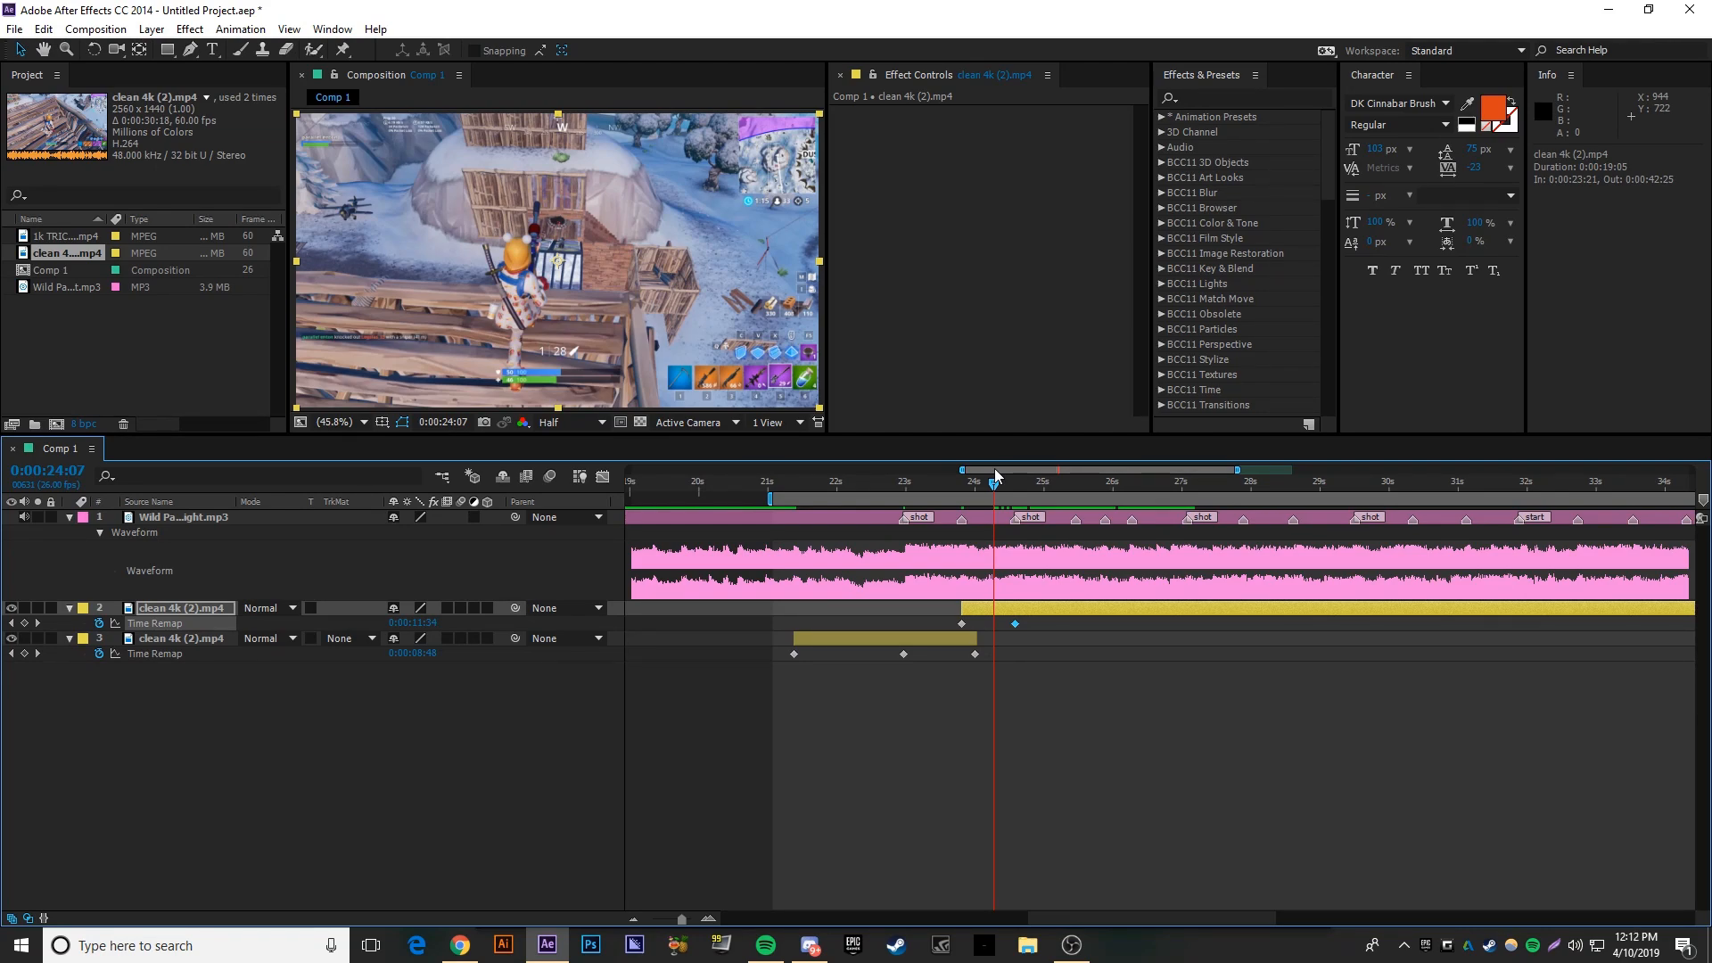
{"action": "key", "text": "KP_Decimal"}
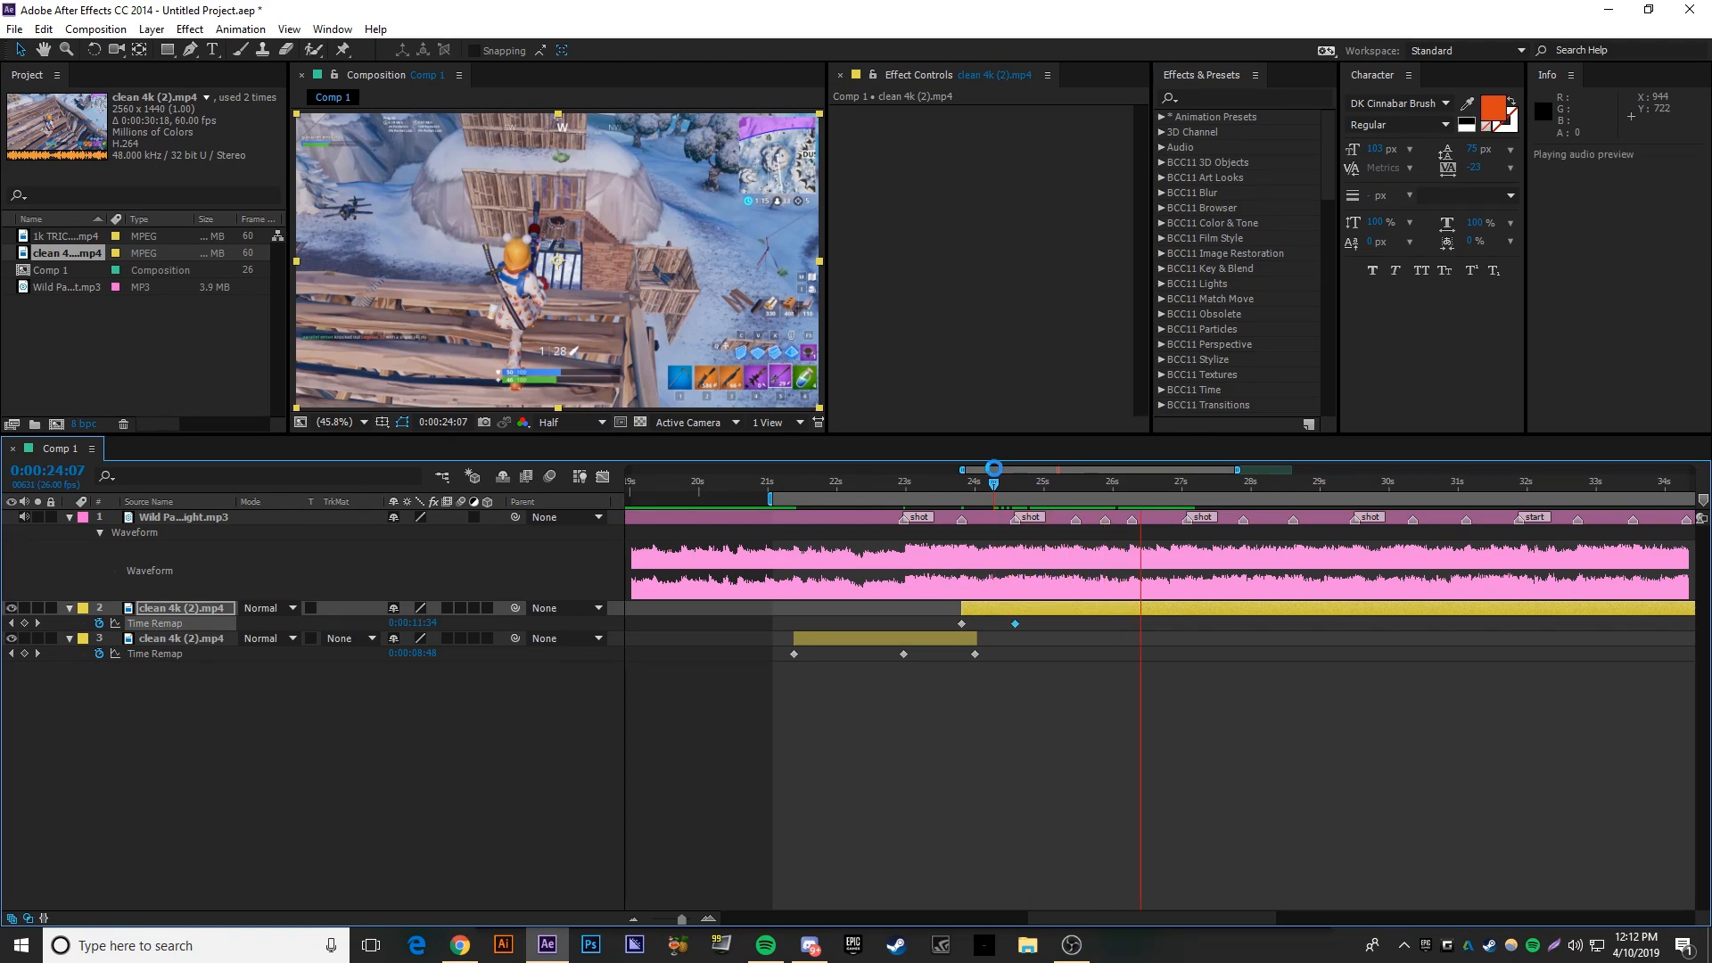
{"action": "left_click", "coordinate": [996, 476]}
{"action": "left_click_drag", "start_coordinate": [1044, 489], "coordinate": [1132, 499]}
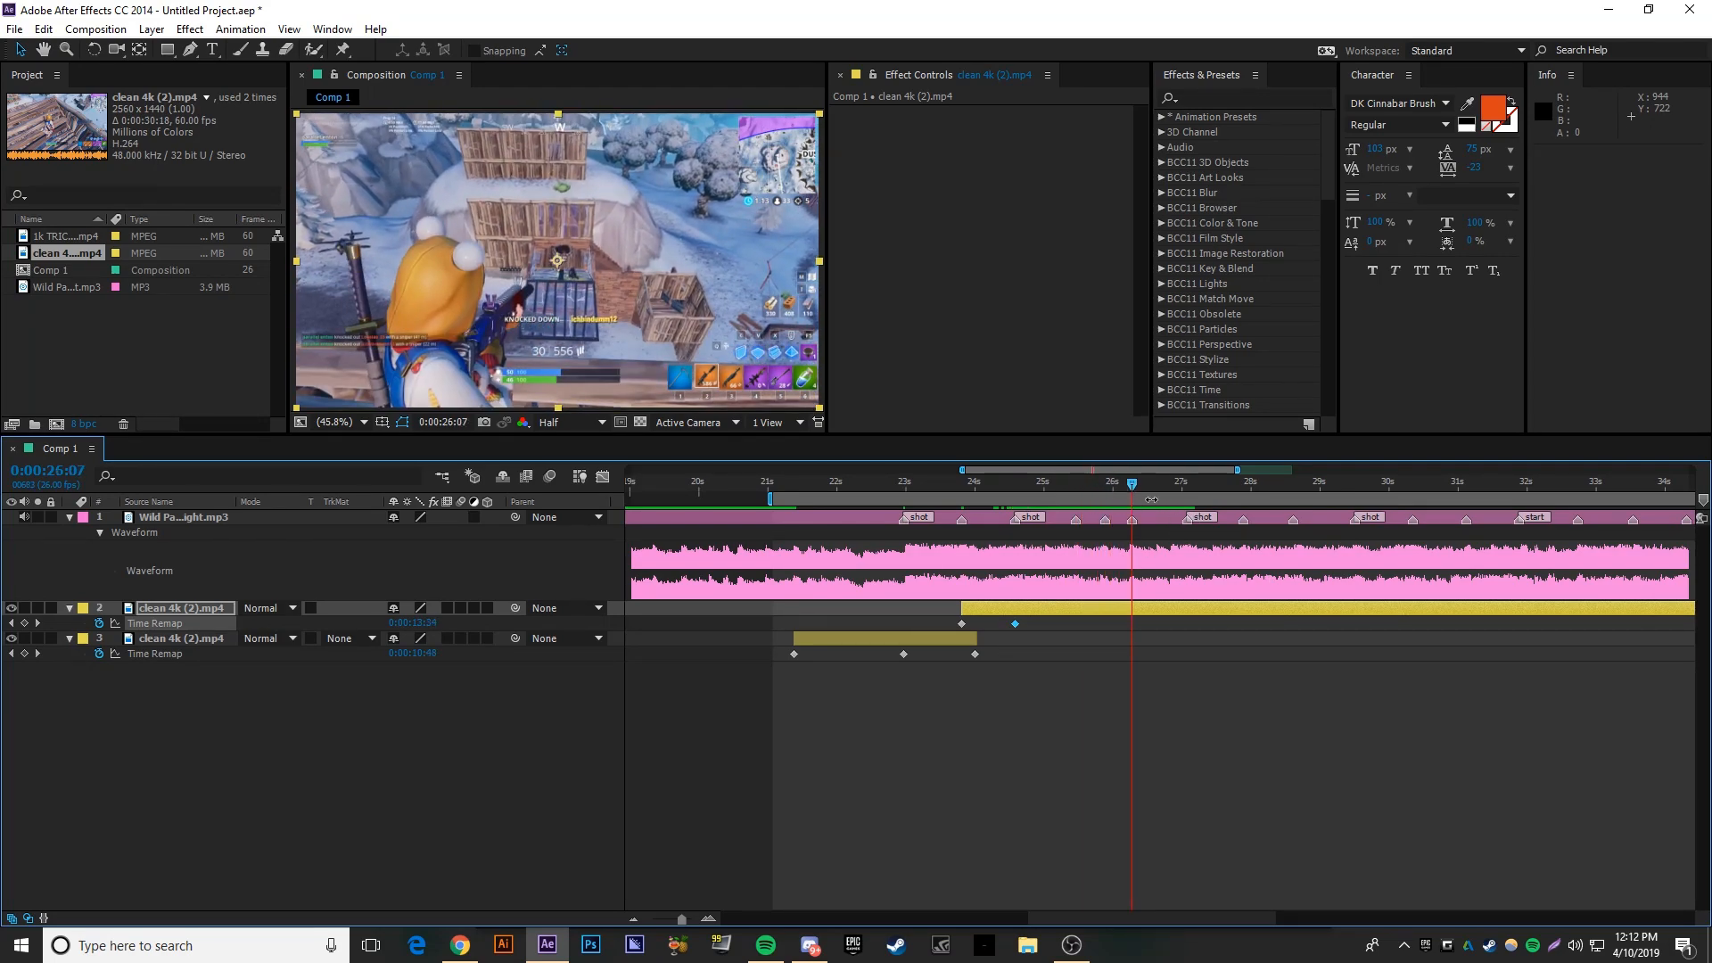
{"action": "left_click_drag", "start_coordinate": [411, 622], "coordinate": [450, 628]}
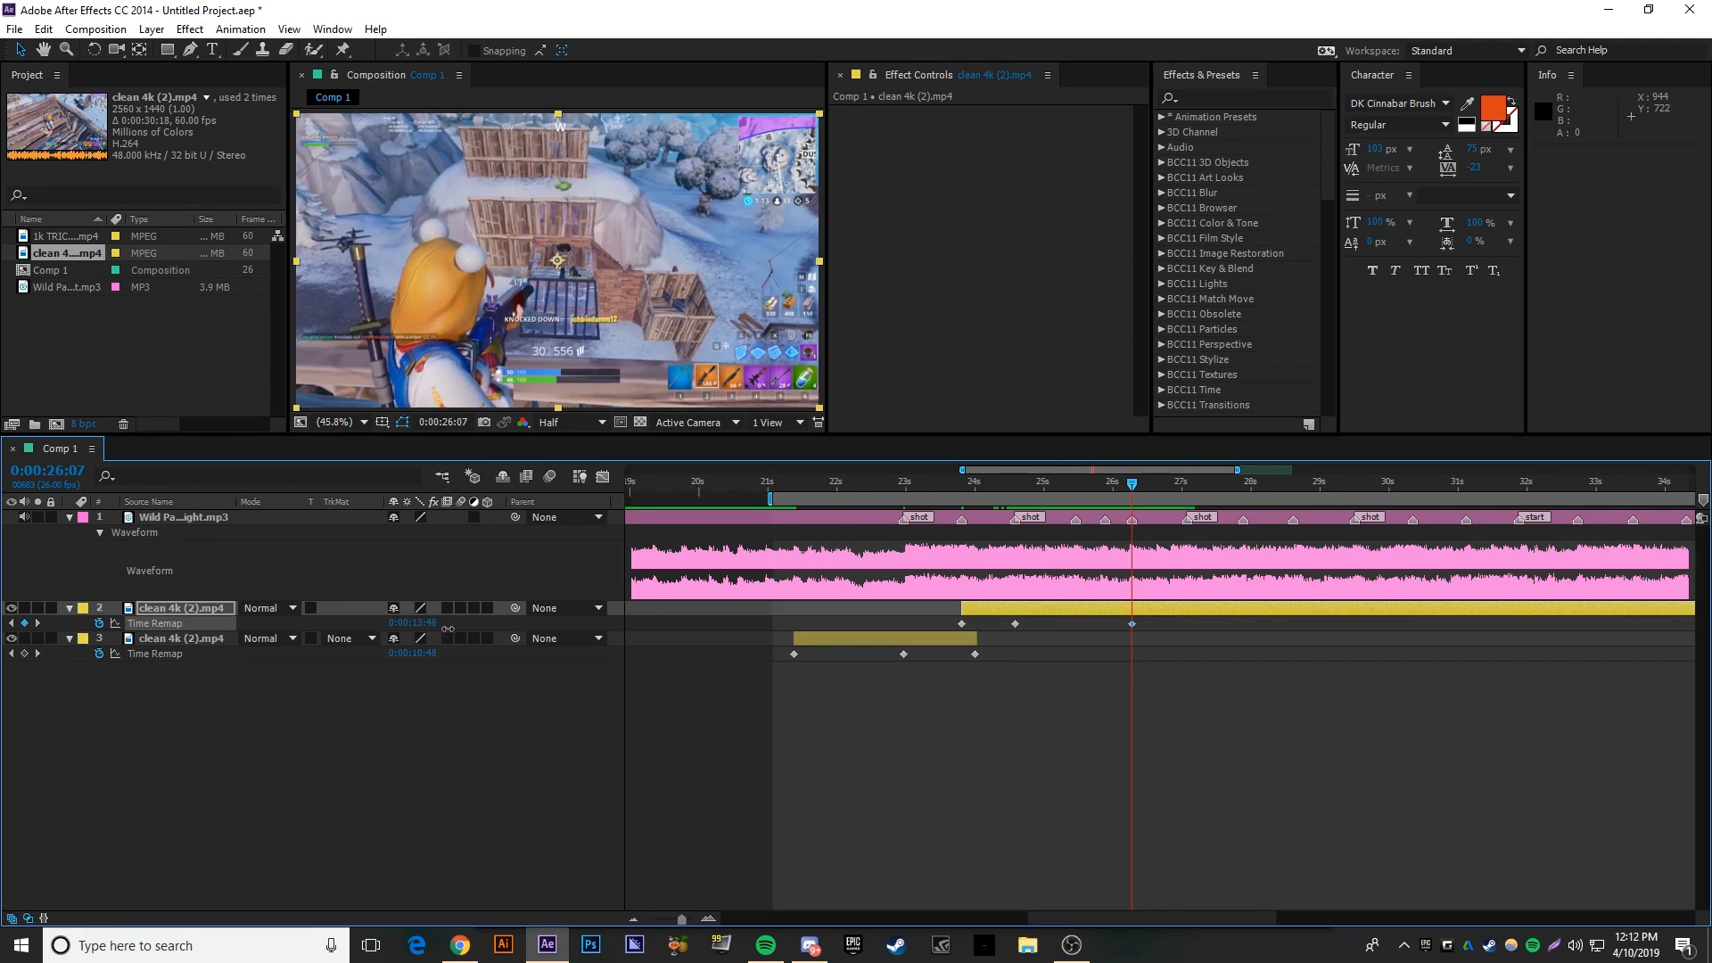
{"action": "left_click", "coordinate": [1186, 488]}
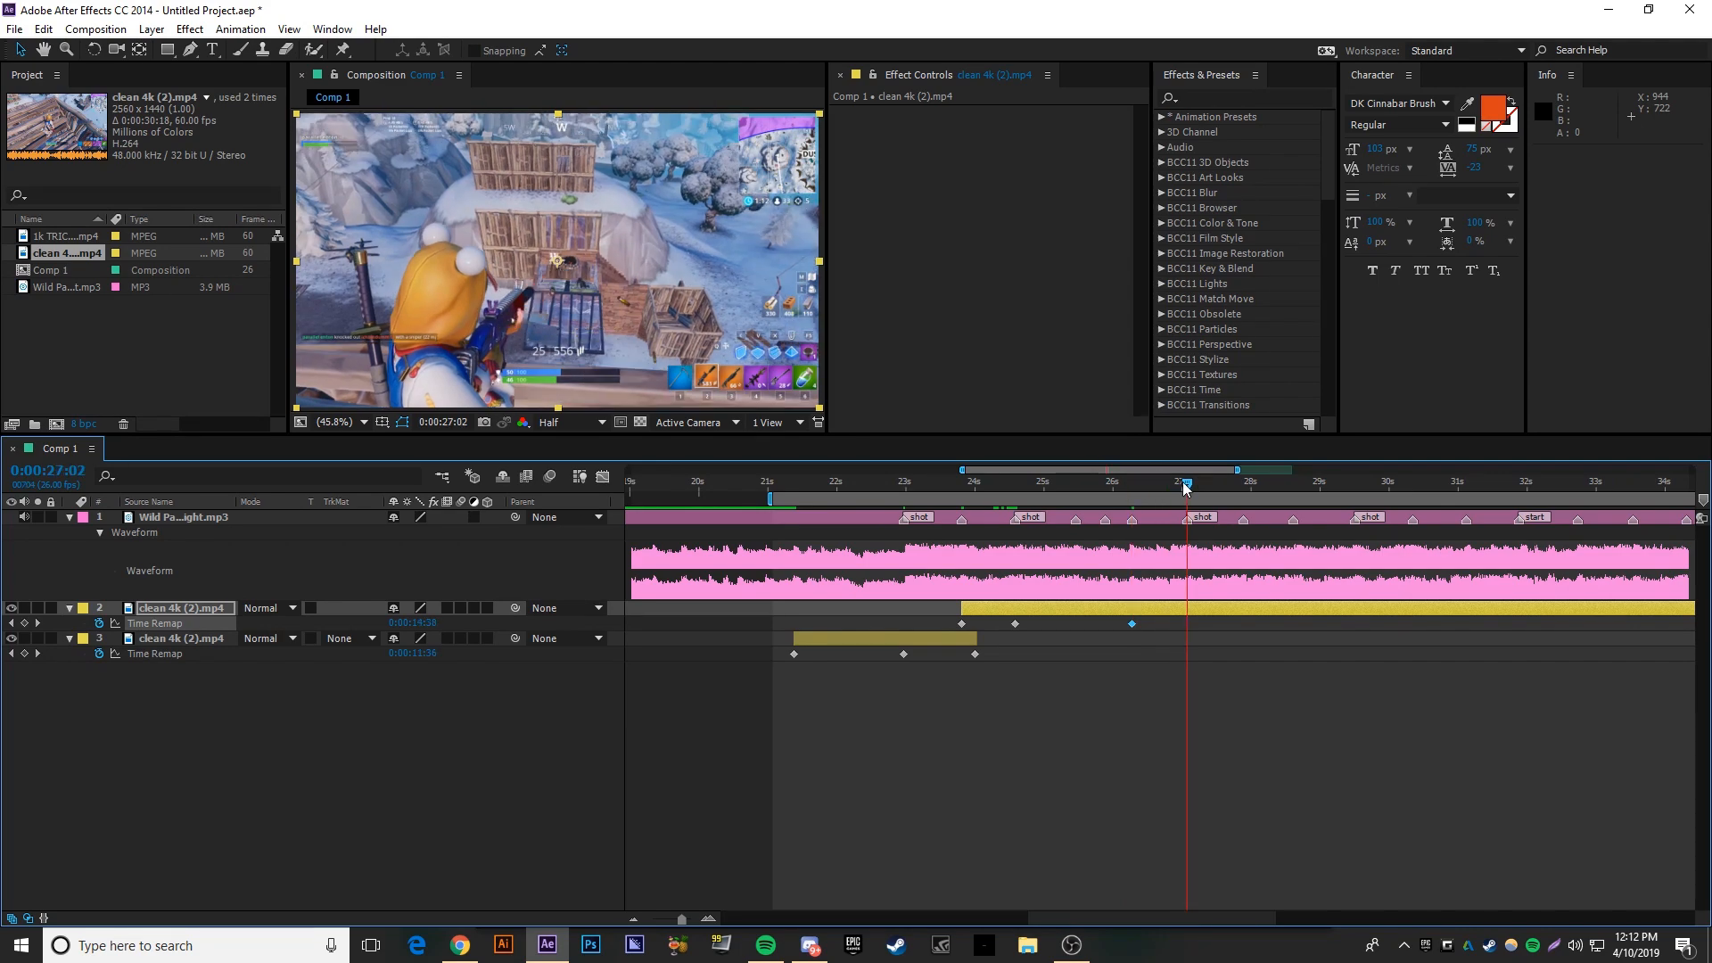
{"action": "left_click_drag", "start_coordinate": [433, 623], "coordinate": [429, 626]}
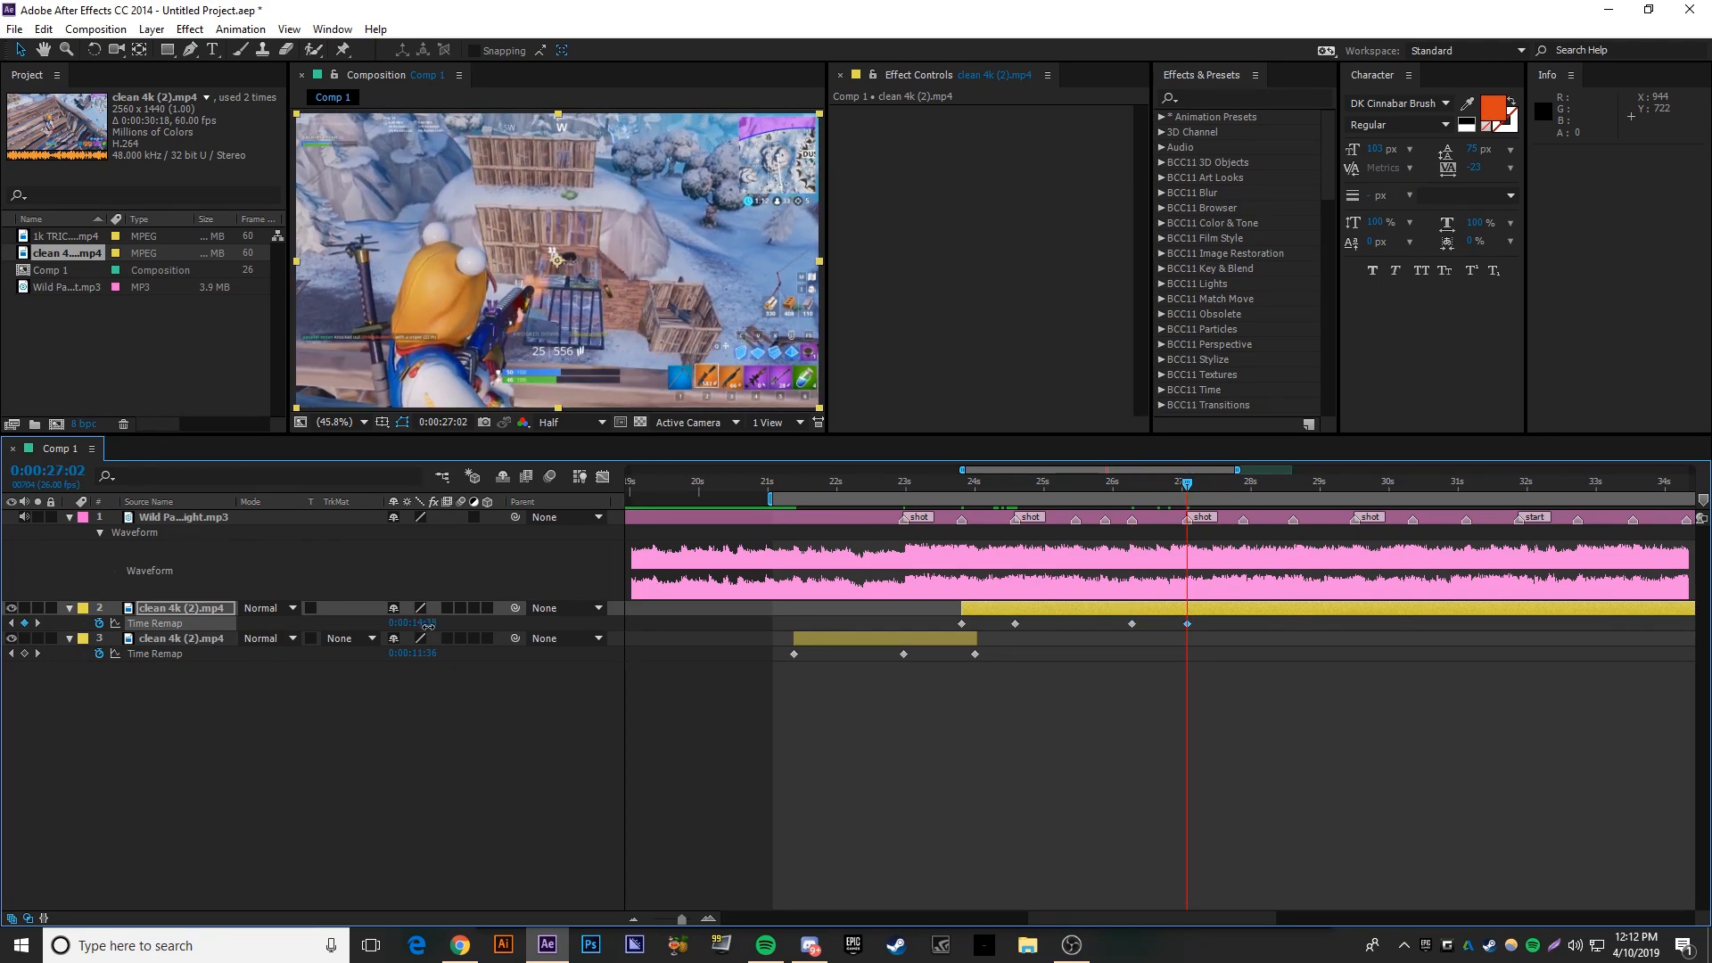
- Add a Time Remap keyframe to the second segment at 0:00:28:03 that advances the footage past the third shot
{"action": "left_click_drag", "start_coordinate": [1185, 497], "coordinate": [1246, 484]}
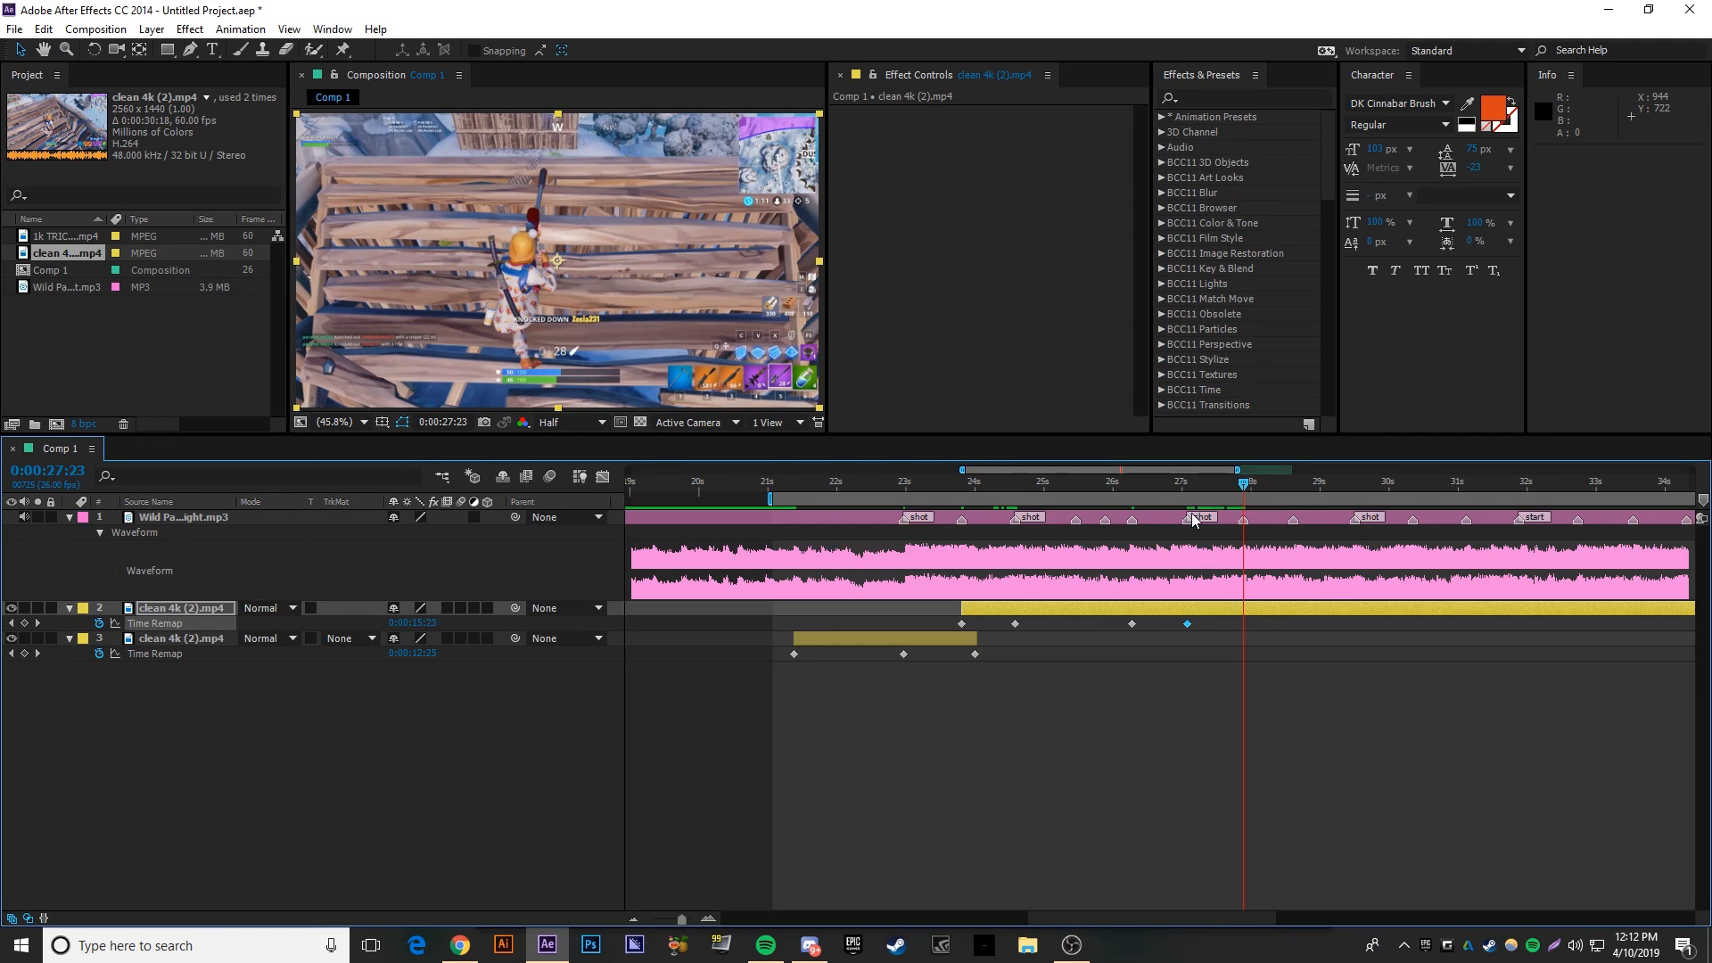
{"action": "left_click_drag", "start_coordinate": [1253, 487], "coordinate": [1259, 486]}
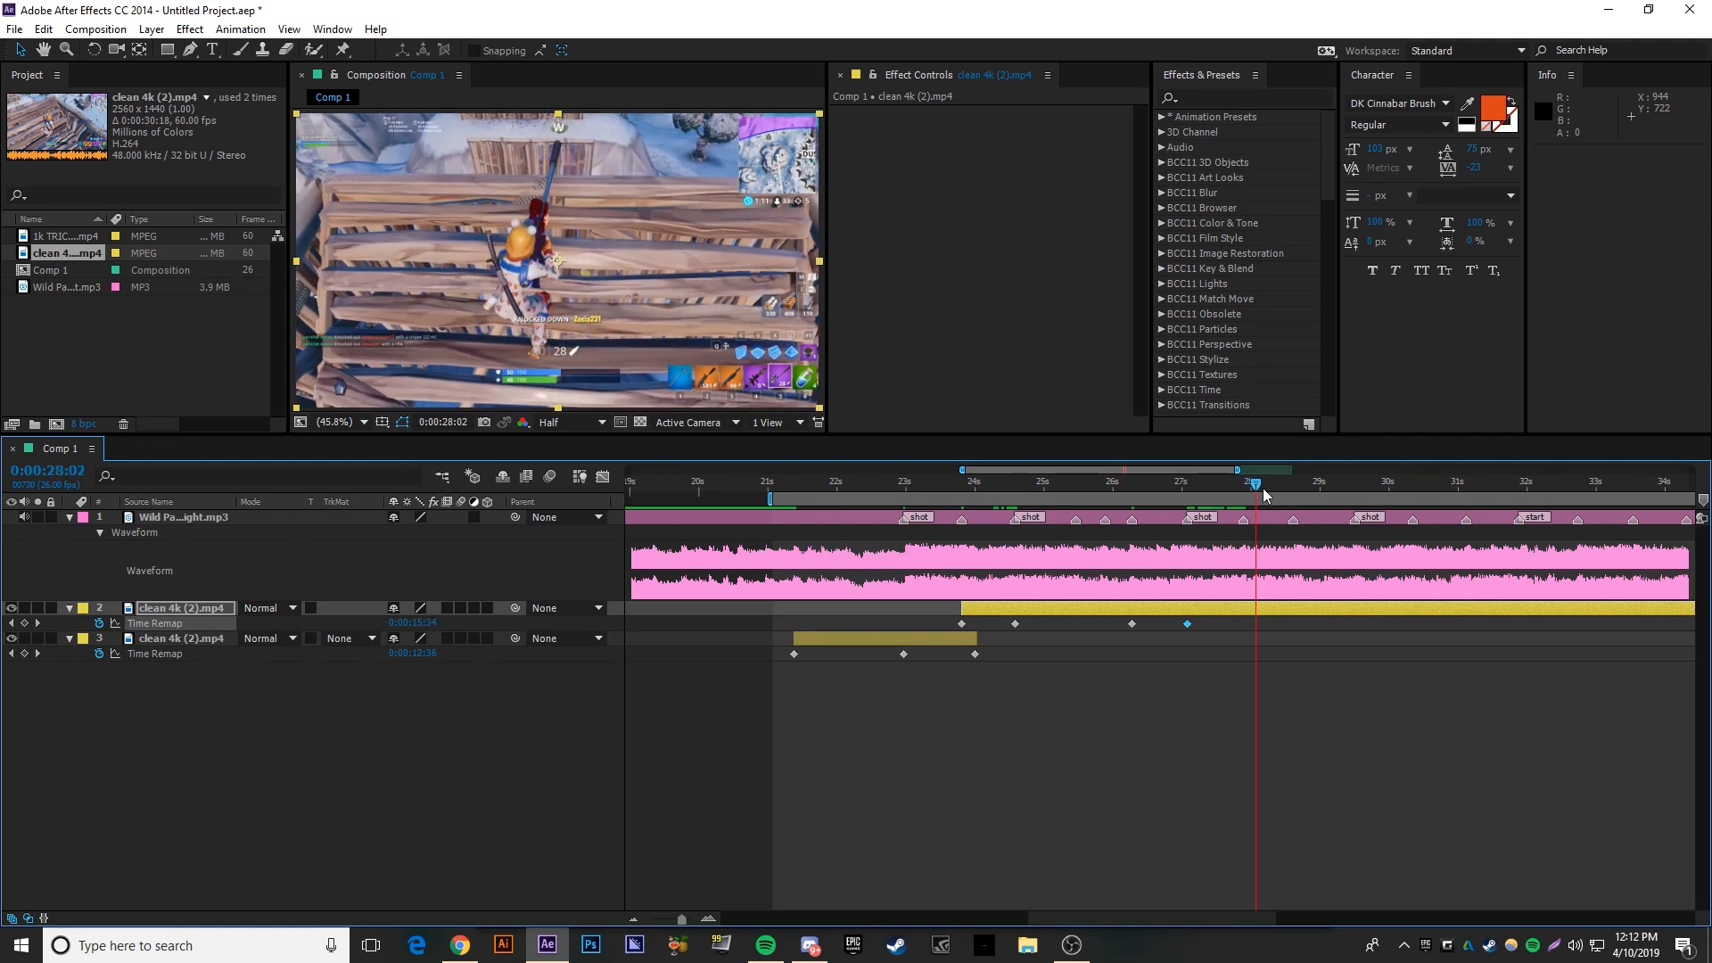
{"action": "left_click_drag", "start_coordinate": [424, 630], "coordinate": [500, 624]}
{"action": "left_click", "coordinate": [1146, 692]}
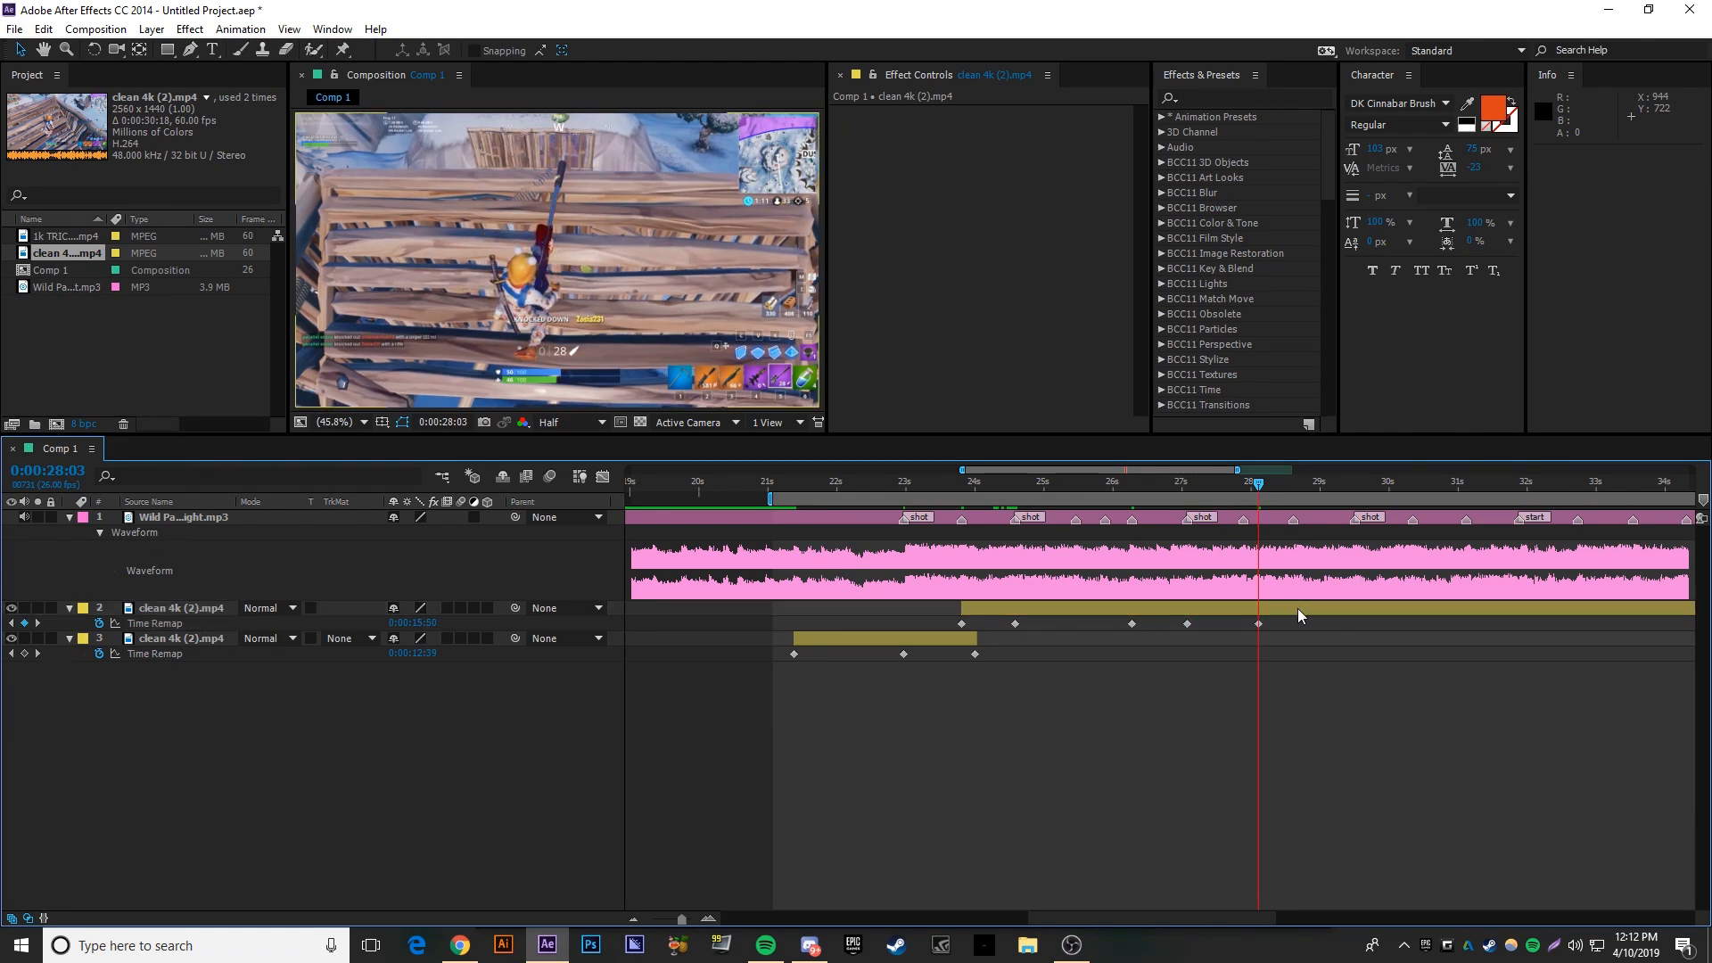
- Split the second clean 4k (2).mp4 segment at 0:00:28:03 and slide the new later part earlier to start at 0:00:27:23
{"action": "left_click", "coordinate": [1298, 609]}
{"action": "key", "text": "ctrl+shift+d"}
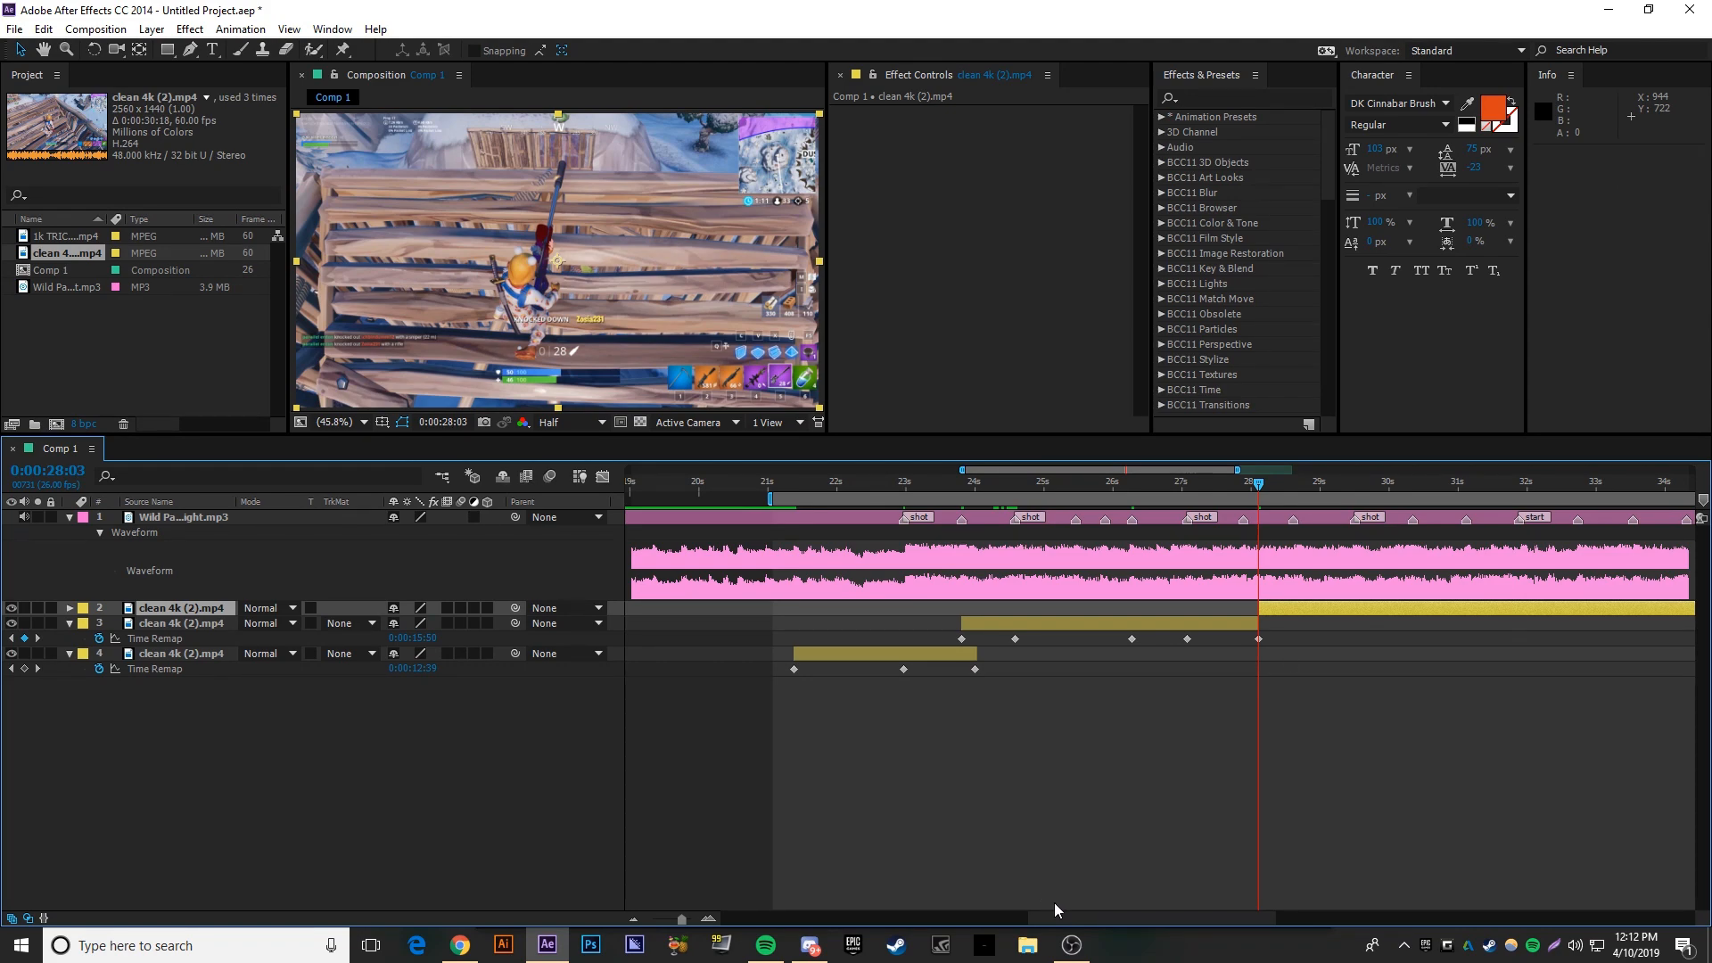
{"action": "left_click_drag", "start_coordinate": [1066, 915], "coordinate": [1153, 895]}
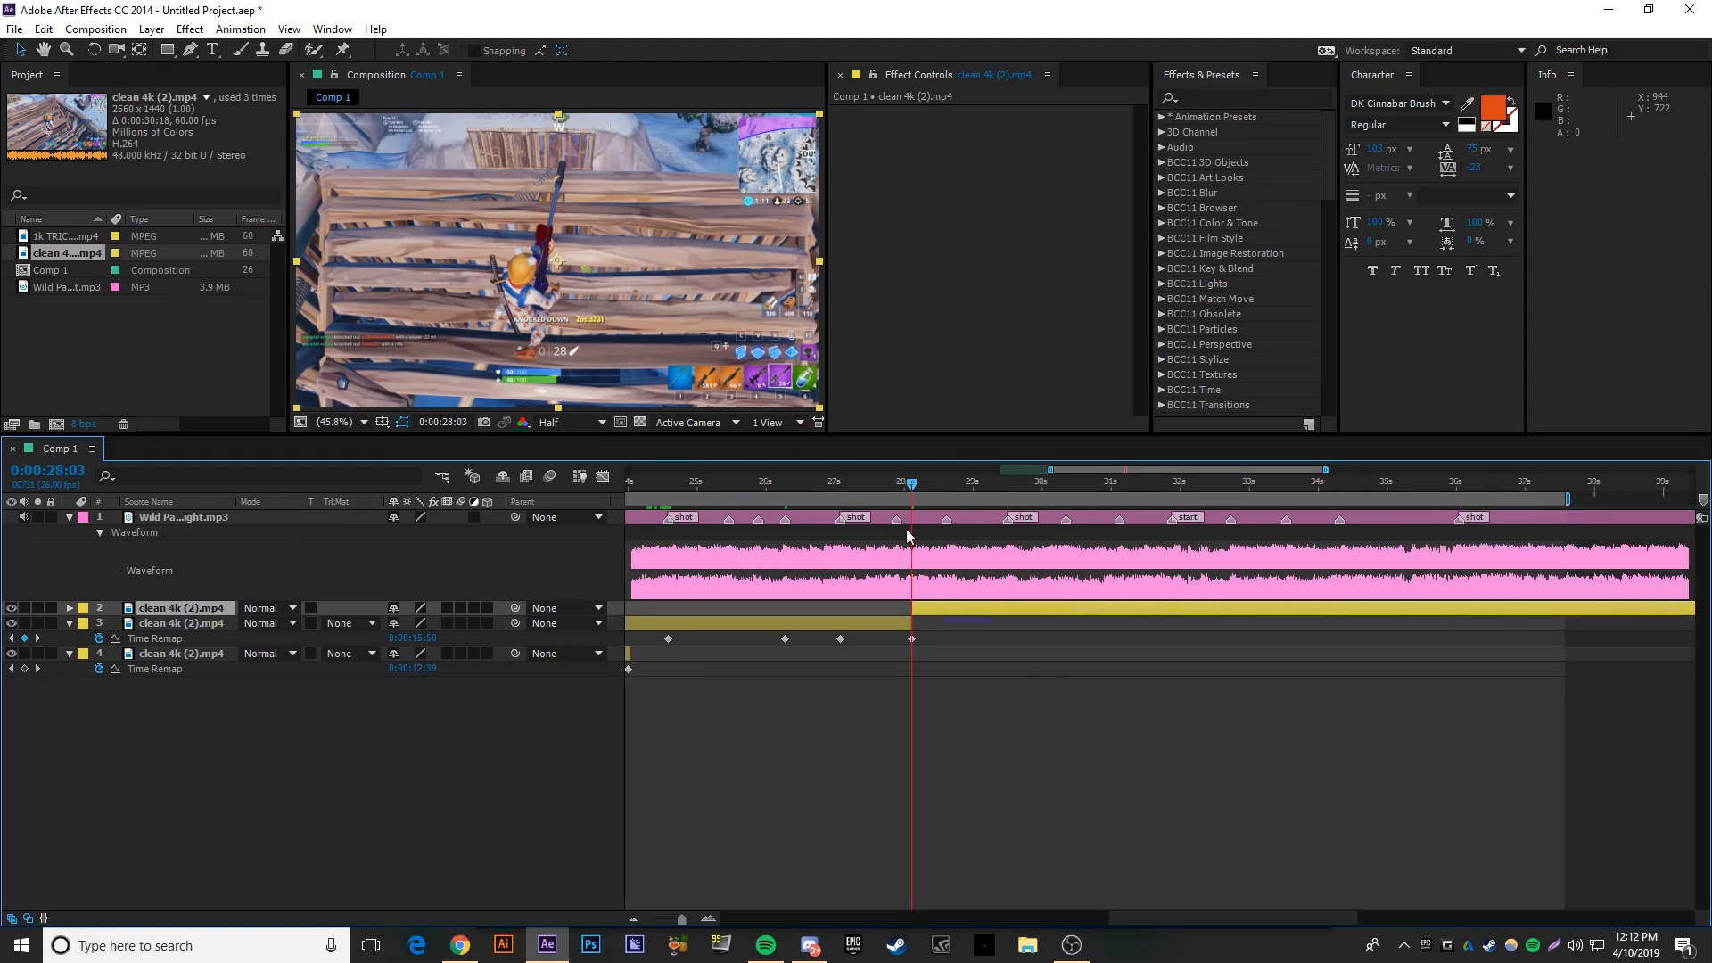
{"action": "left_click", "coordinate": [898, 490]}
{"action": "left_click_drag", "start_coordinate": [930, 609], "coordinate": [922, 608]}
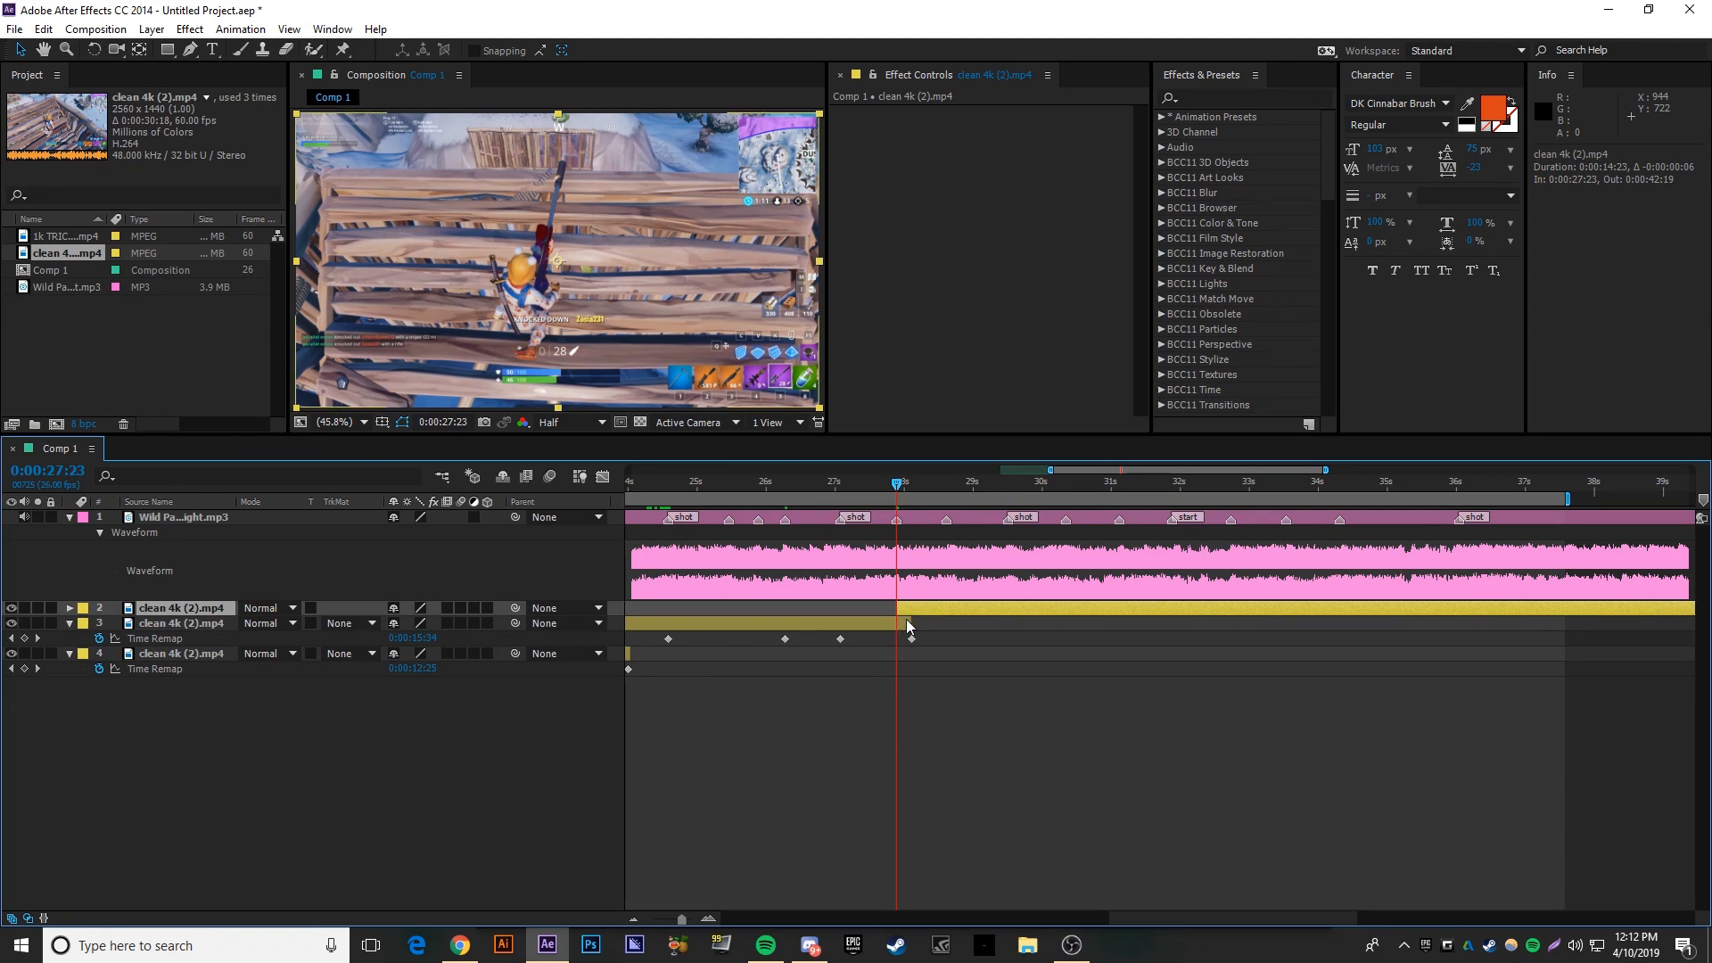
- Add adjusted Time Remap keyframes to the third clean 4k (2).mp4 segment at its start, 0:00:27:23, and on the "shot" marker at 0:00:29:13
{"action": "key", "text": "u"}
{"action": "left_click_drag", "start_coordinate": [413, 624], "coordinate": [768, 550]}
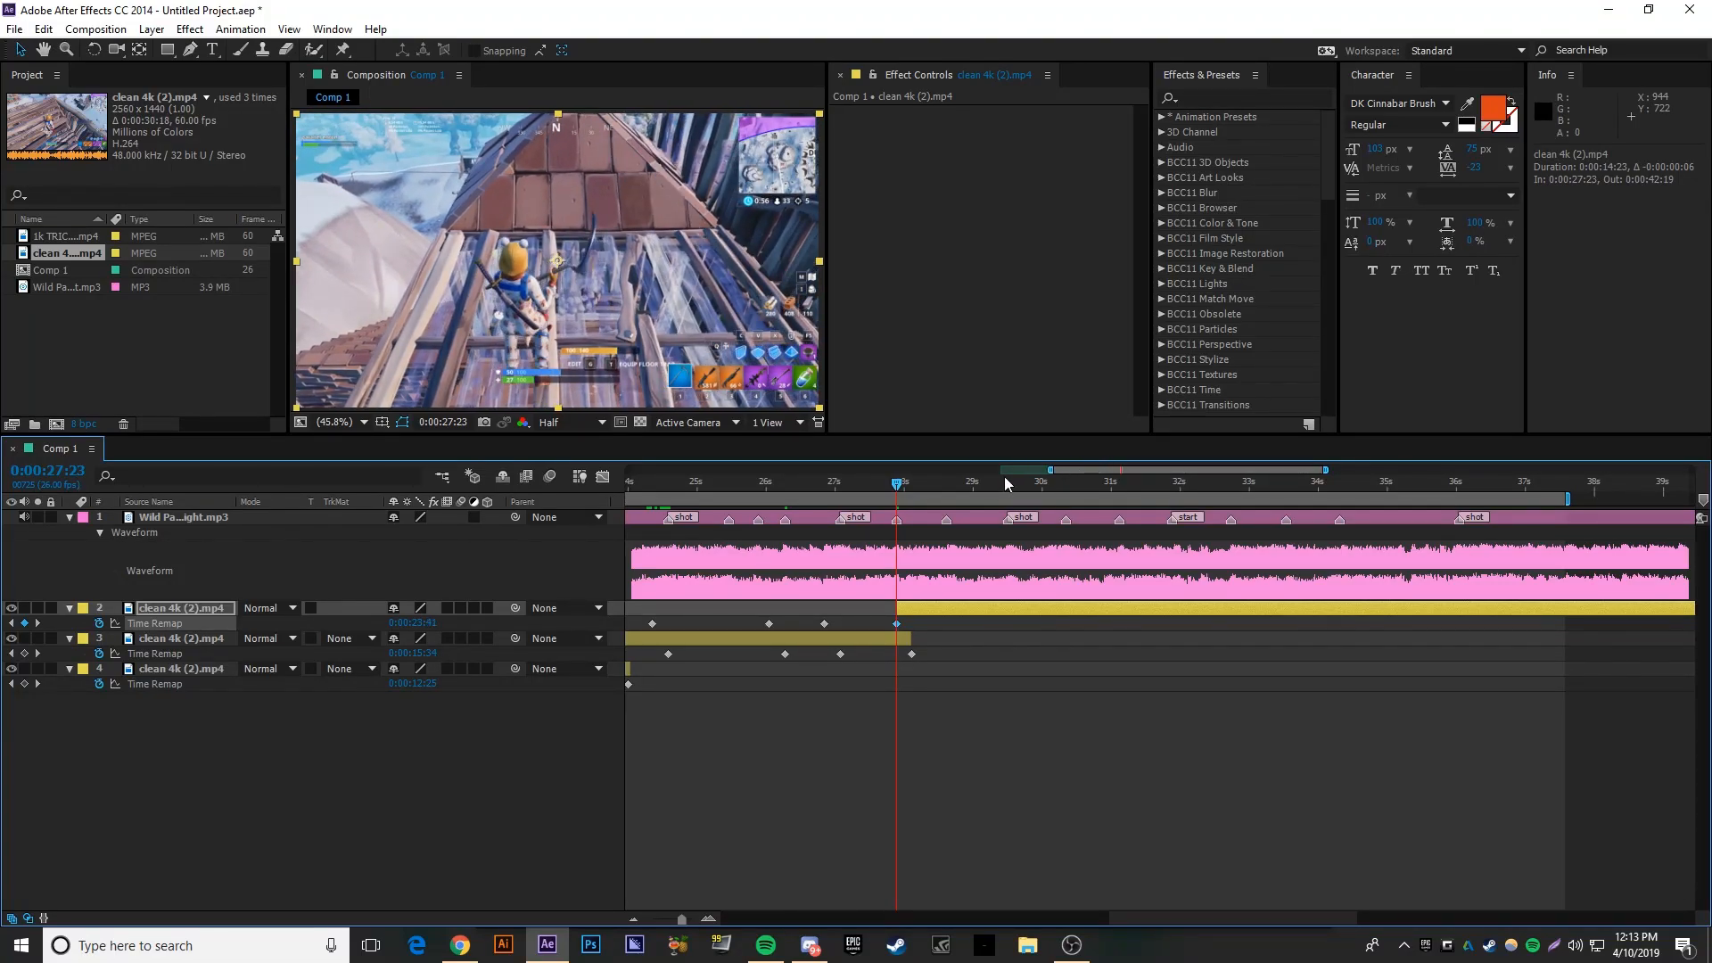
{"action": "left_click", "coordinate": [1008, 482]}
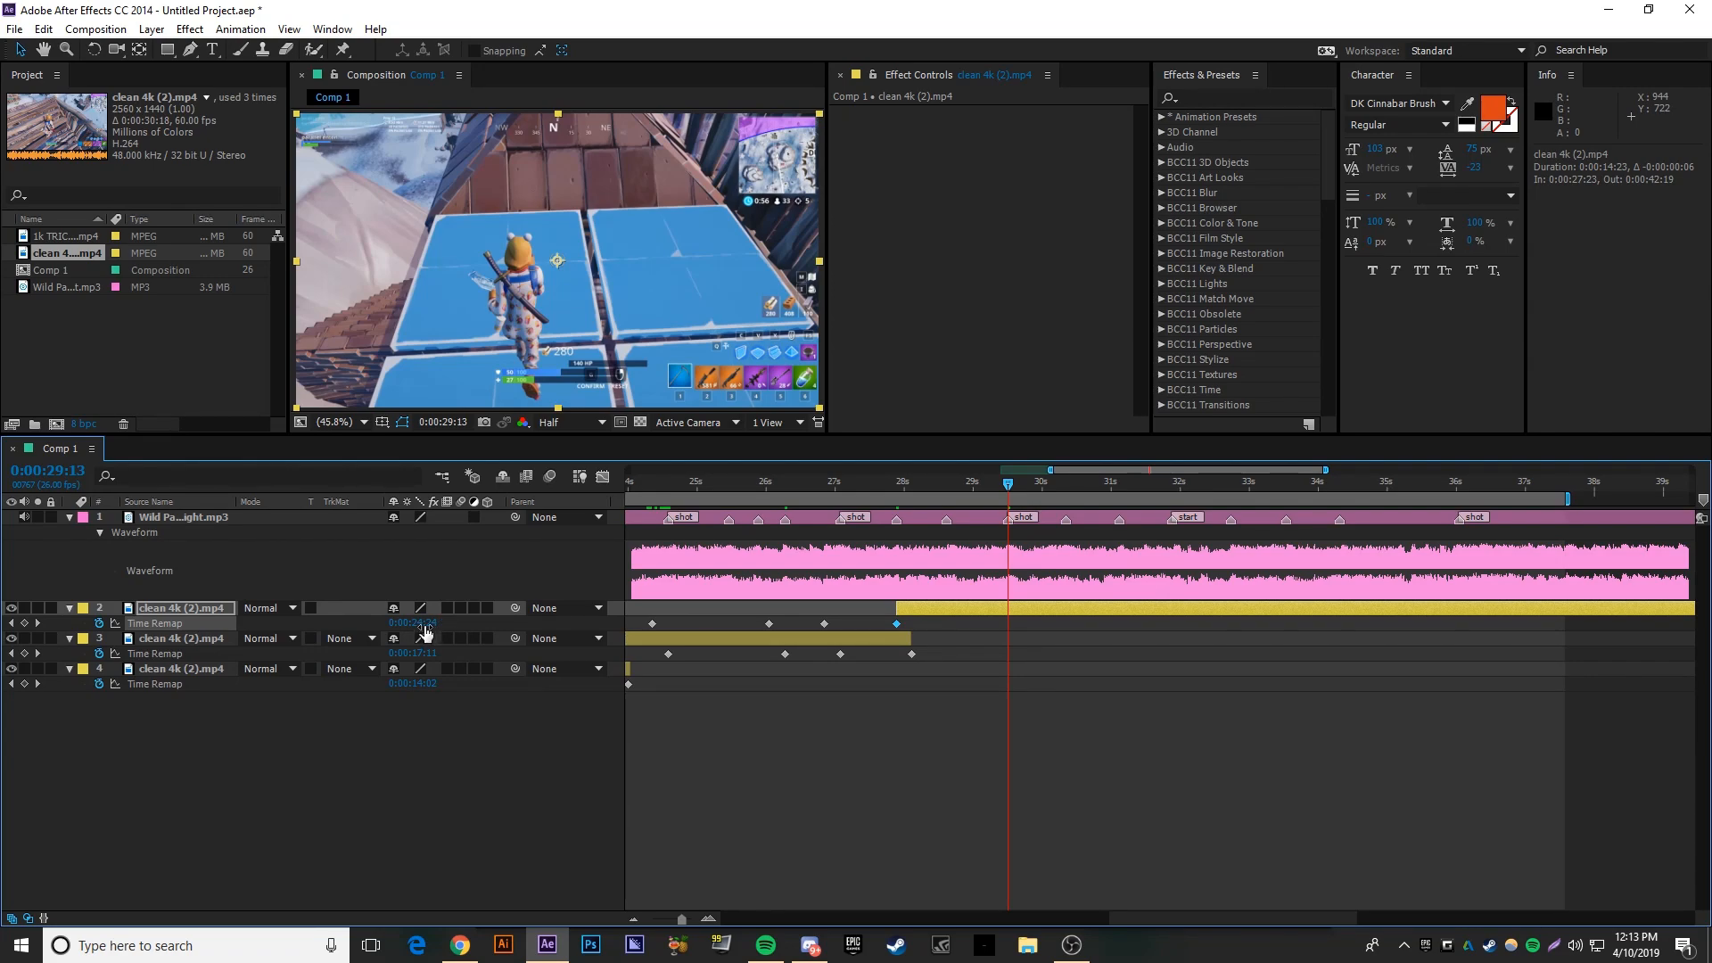
{"action": "left_click_drag", "start_coordinate": [427, 623], "coordinate": [494, 615]}
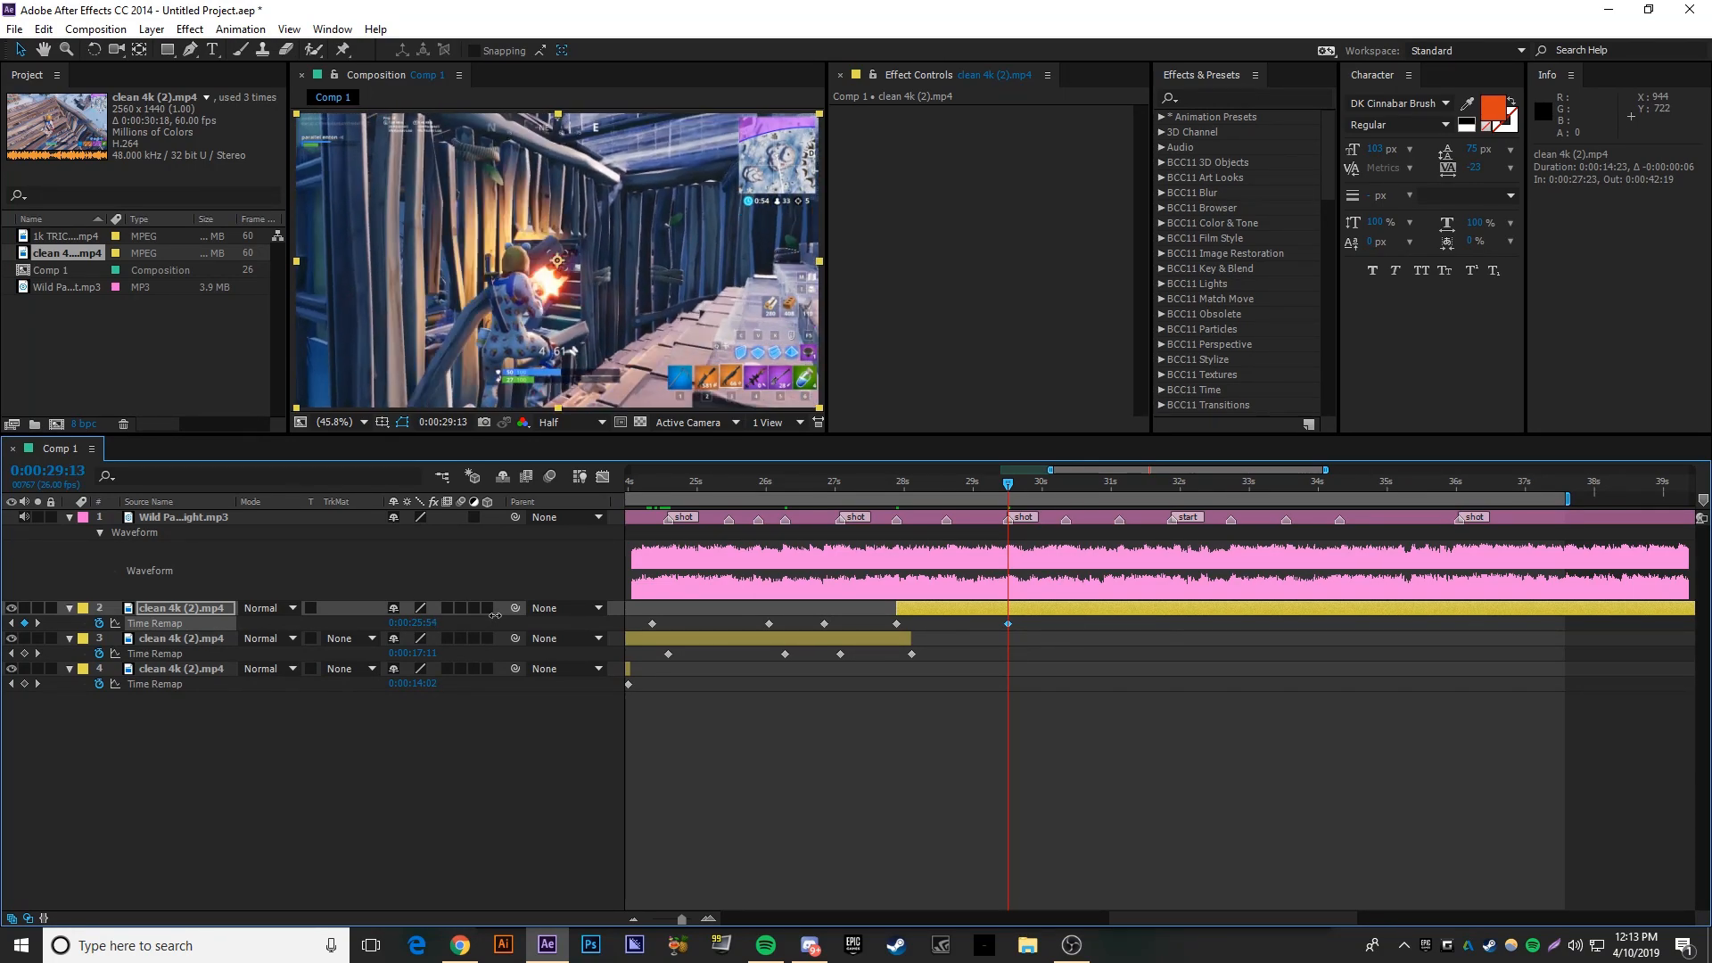
- Add an adjusted Time Remap keyframe to the third segment on the marker at 0:00:31:03 so the footage runs past the fourth shot
{"action": "left_click_drag", "start_coordinate": [1008, 485], "coordinate": [1119, 557]}
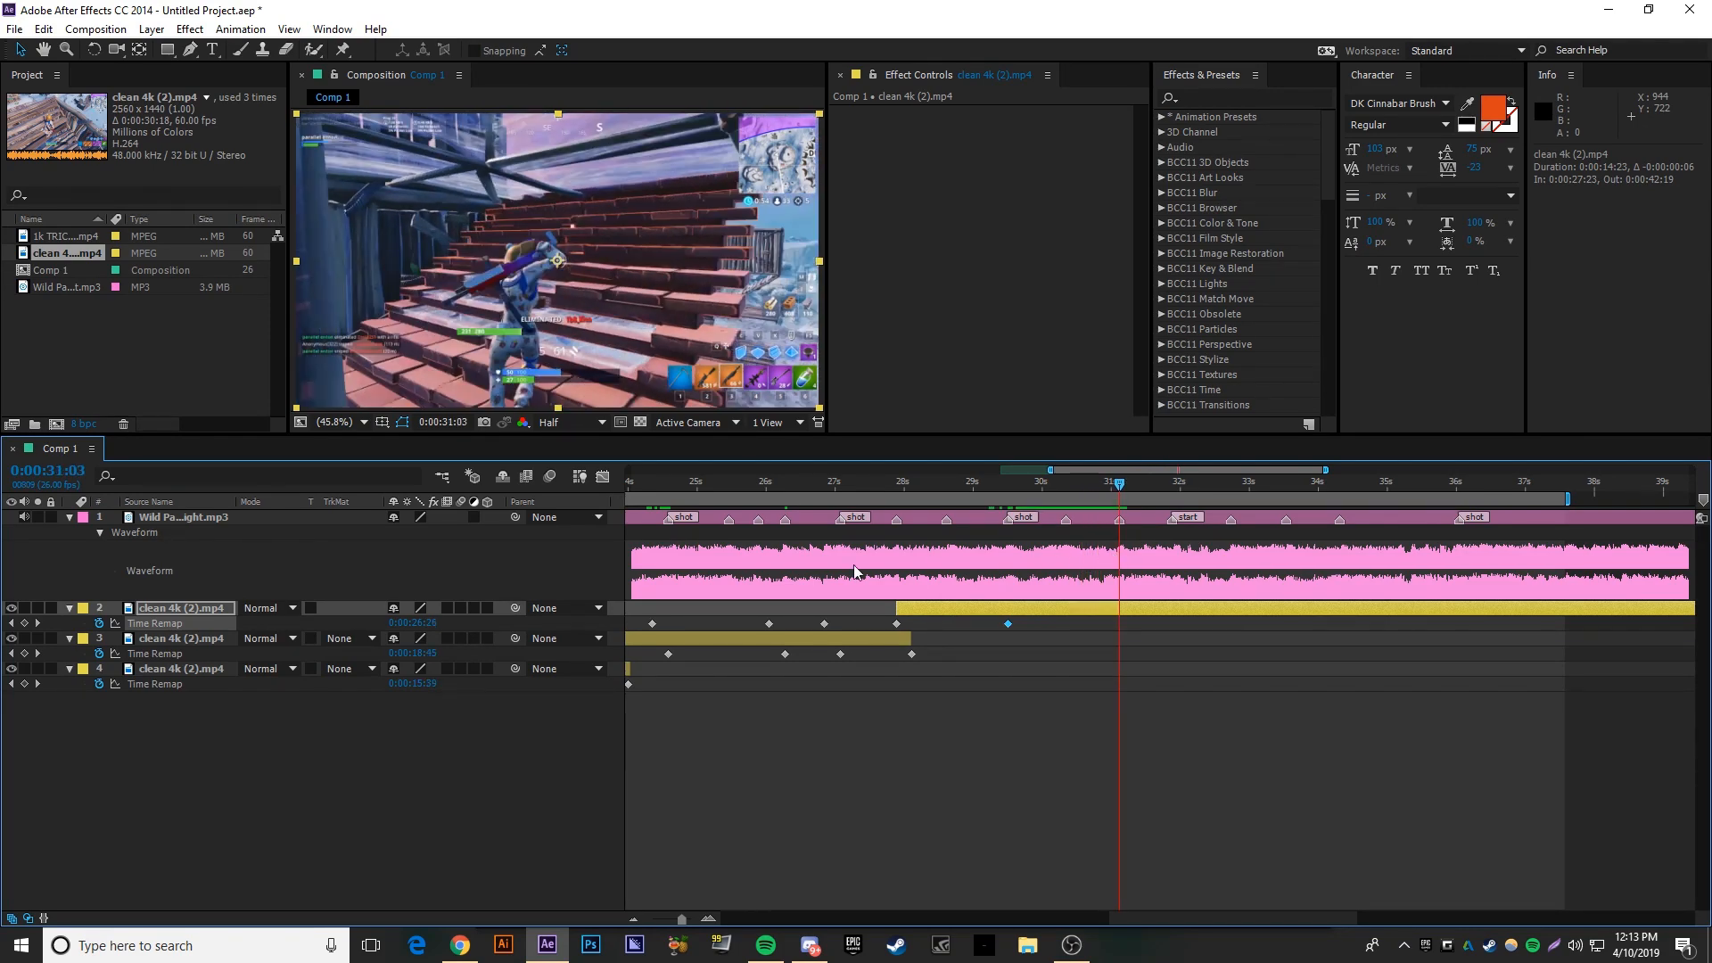
{"action": "left_click_drag", "start_coordinate": [426, 628], "coordinate": [450, 623]}
{"action": "left_click", "coordinate": [1032, 688]}
{"action": "left_click_drag", "start_coordinate": [1053, 492], "coordinate": [1123, 621]}
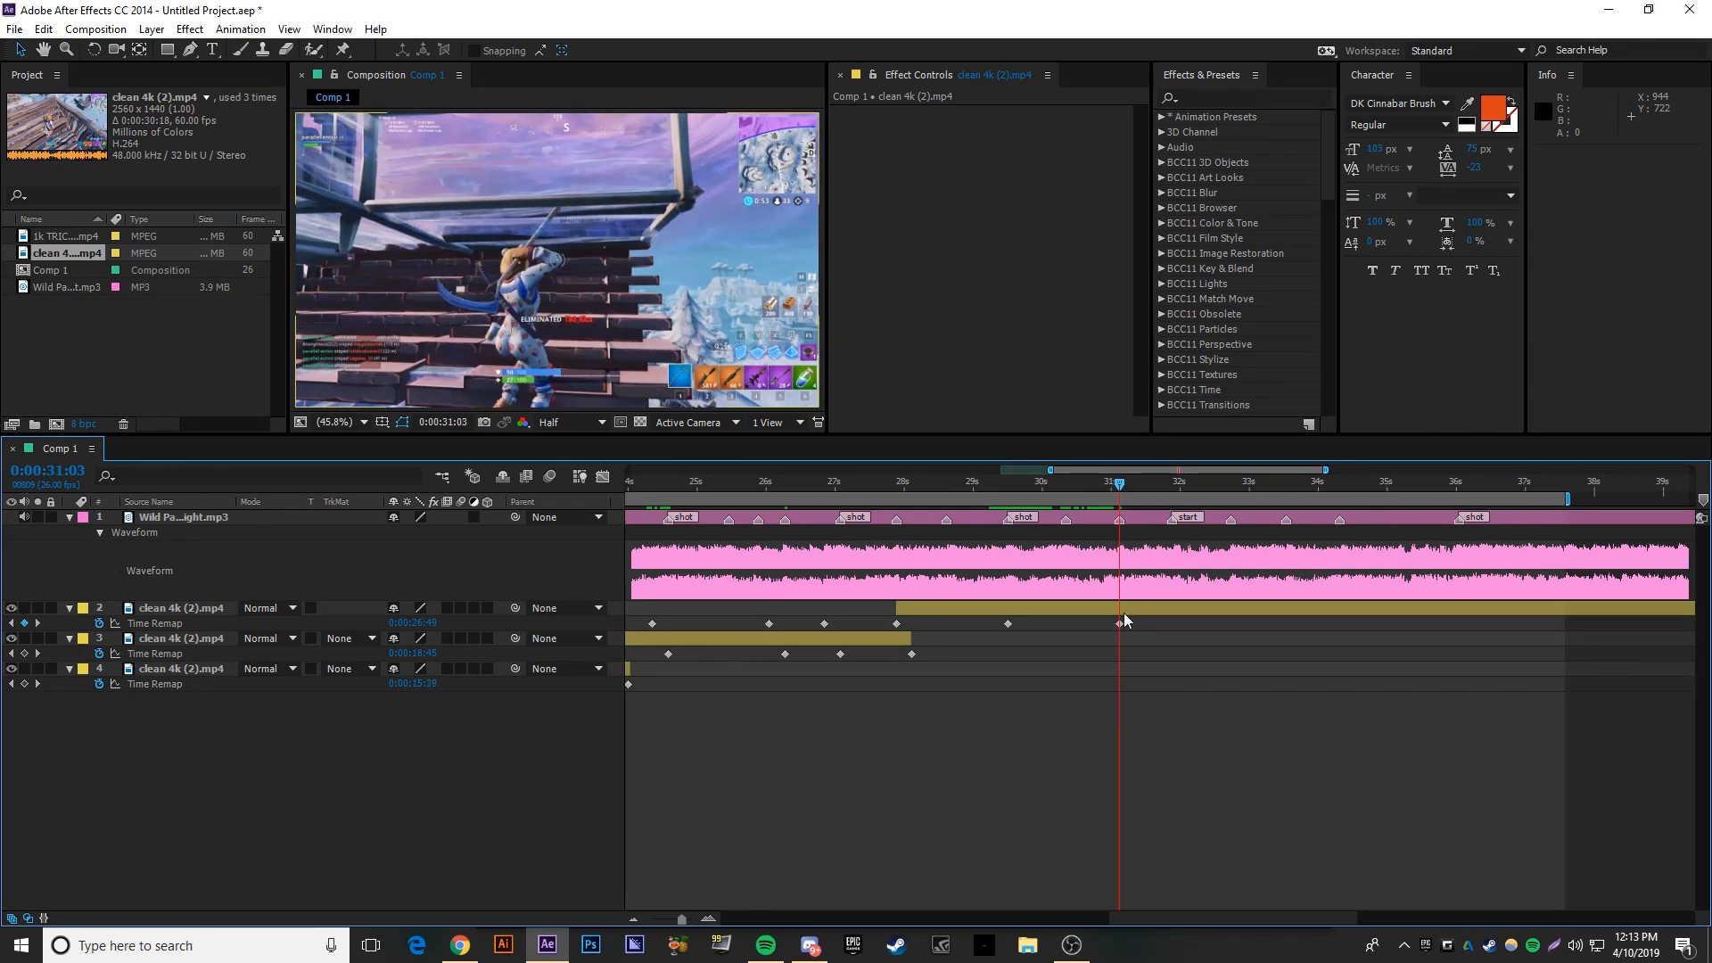
- Split the third segment at 0:00:31:03 and delete the part after the split
{"action": "left_click", "coordinate": [1123, 622]}
{"action": "key", "text": "ctrl+shift+d"}
{"action": "key", "text": "Delete"}
- End the work area at 0:00:31:15 and preview the three segments against the music
{"action": "left_click_drag", "start_coordinate": [1053, 491], "coordinate": [1383, 496]}
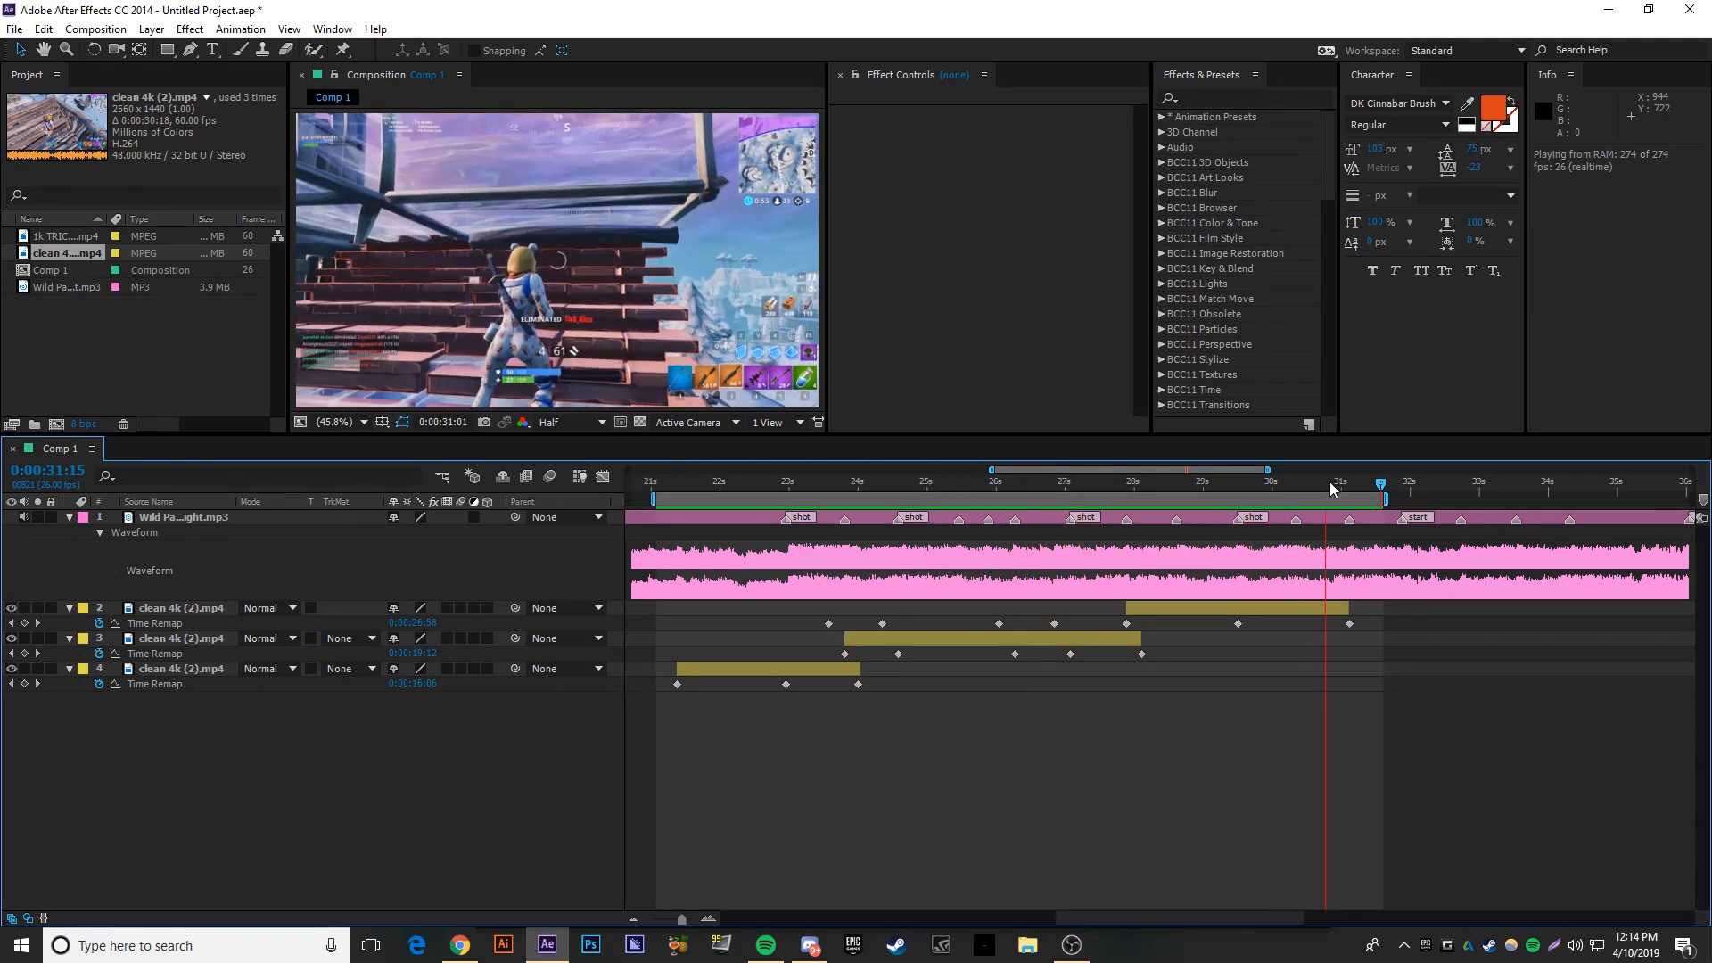
{"action": "key", "text": "space"}
{"action": "left_click", "coordinate": [902, 486]}
{"action": "key", "text": "space"}
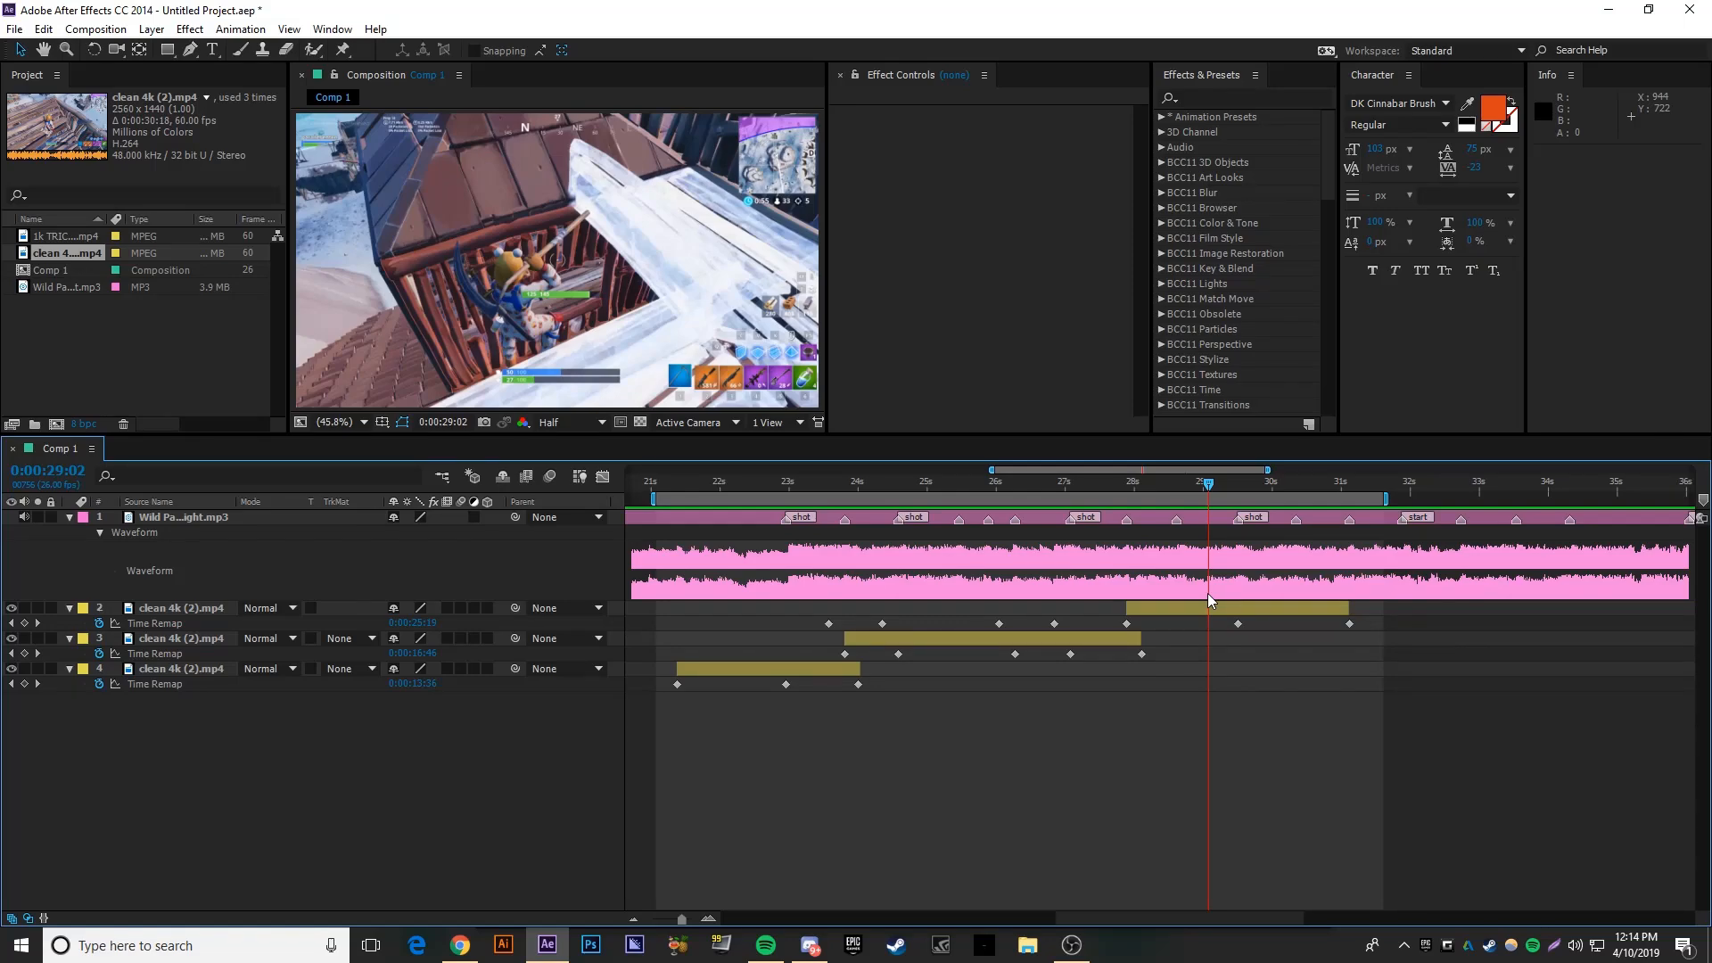
- Delete the four Time Remap keyframes before the third segment's start and apply Easy Ease to the first segment's three Time Remap keyframes
{"action": "left_click_drag", "start_coordinate": [1061, 617], "coordinate": [781, 628]}
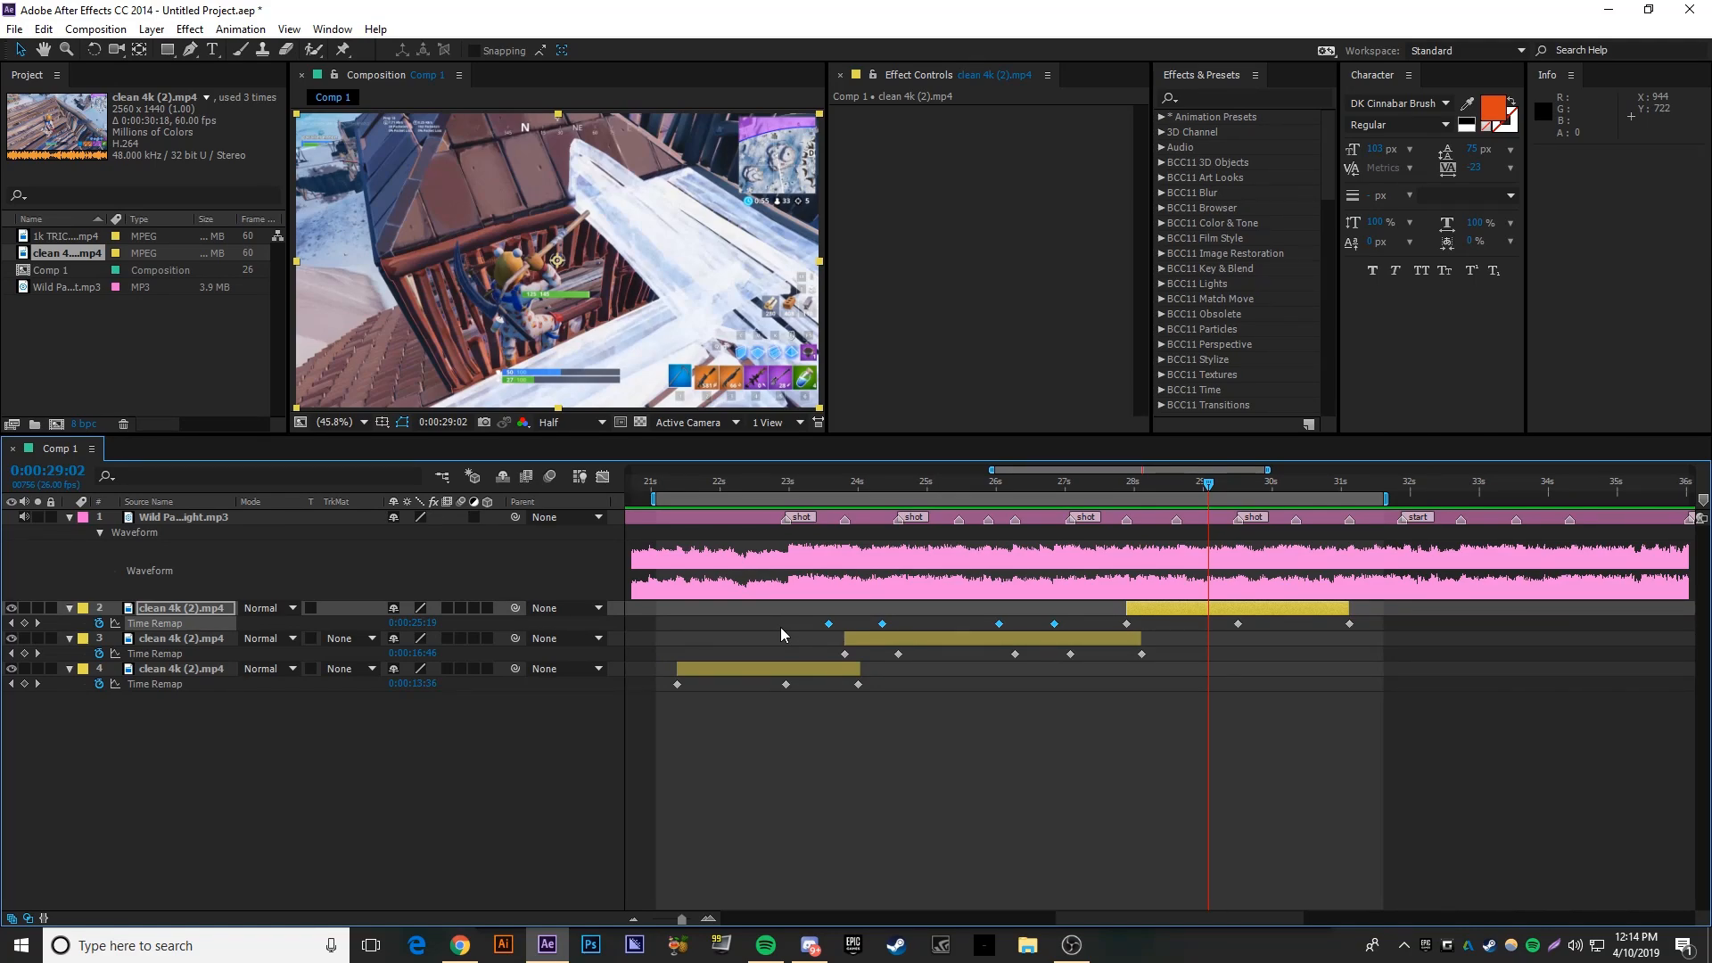
{"action": "key", "text": "Delete"}
{"action": "left_click_drag", "start_coordinate": [884, 676], "coordinate": [663, 694]}
{"action": "left_click_drag", "start_coordinate": [728, 487], "coordinate": [711, 488]}
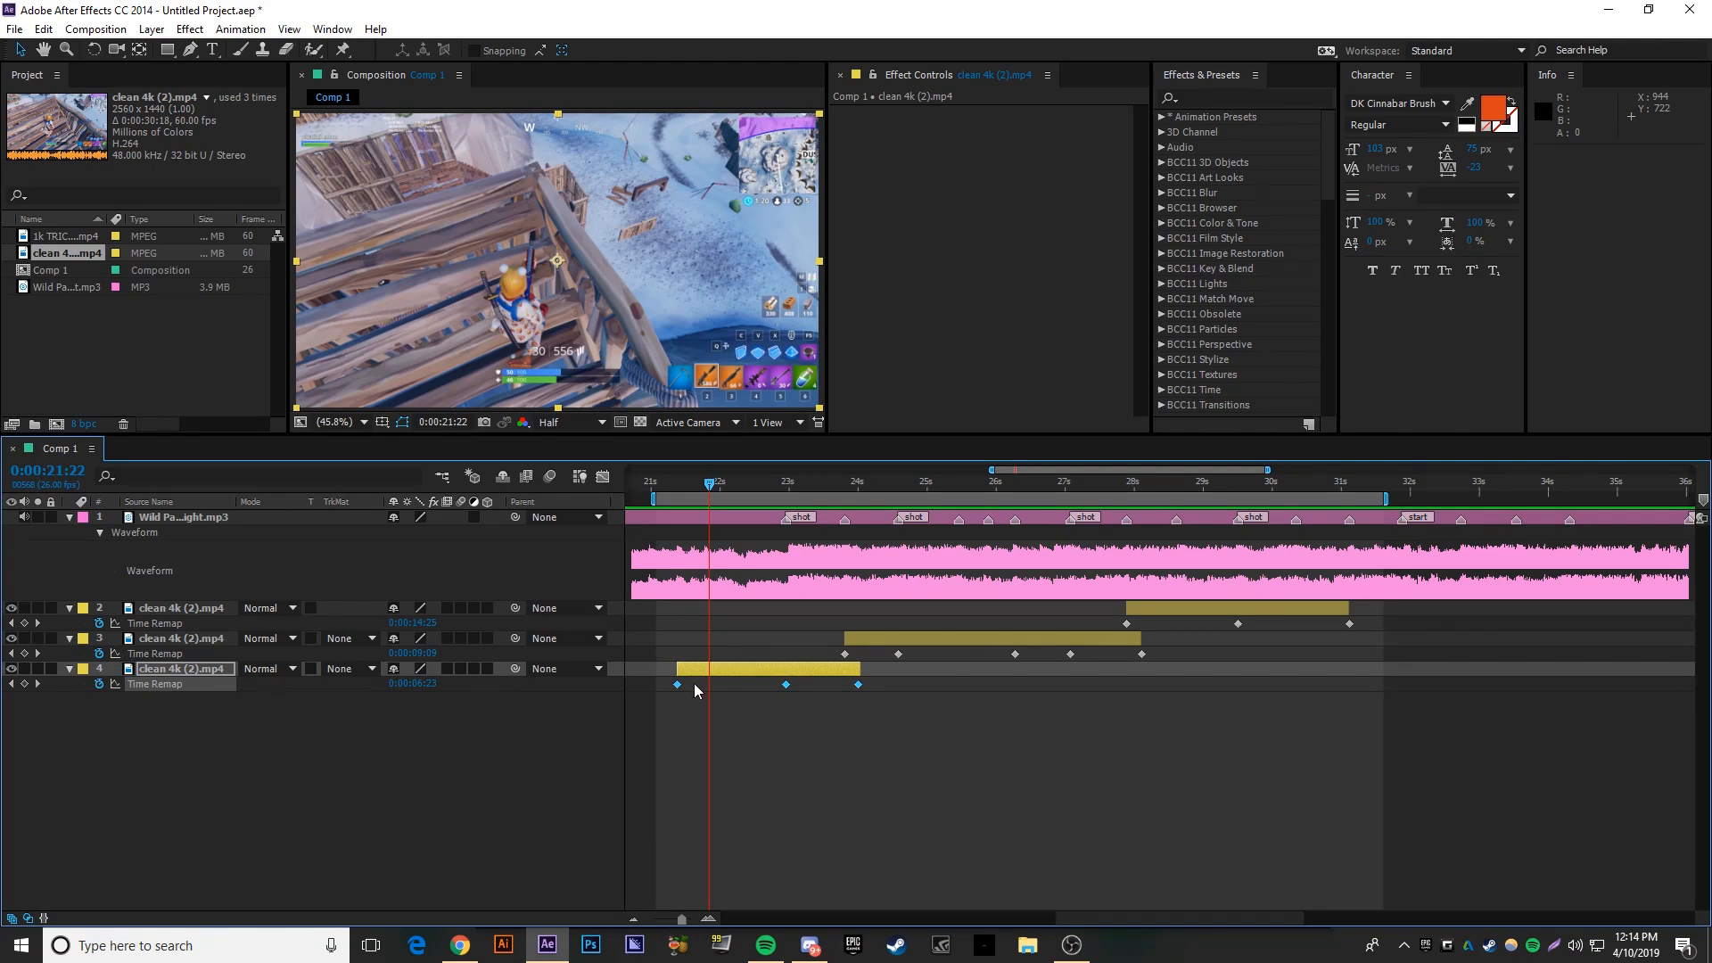
{"action": "key", "text": "F9"}
{"action": "right_click", "coordinate": [786, 684]}
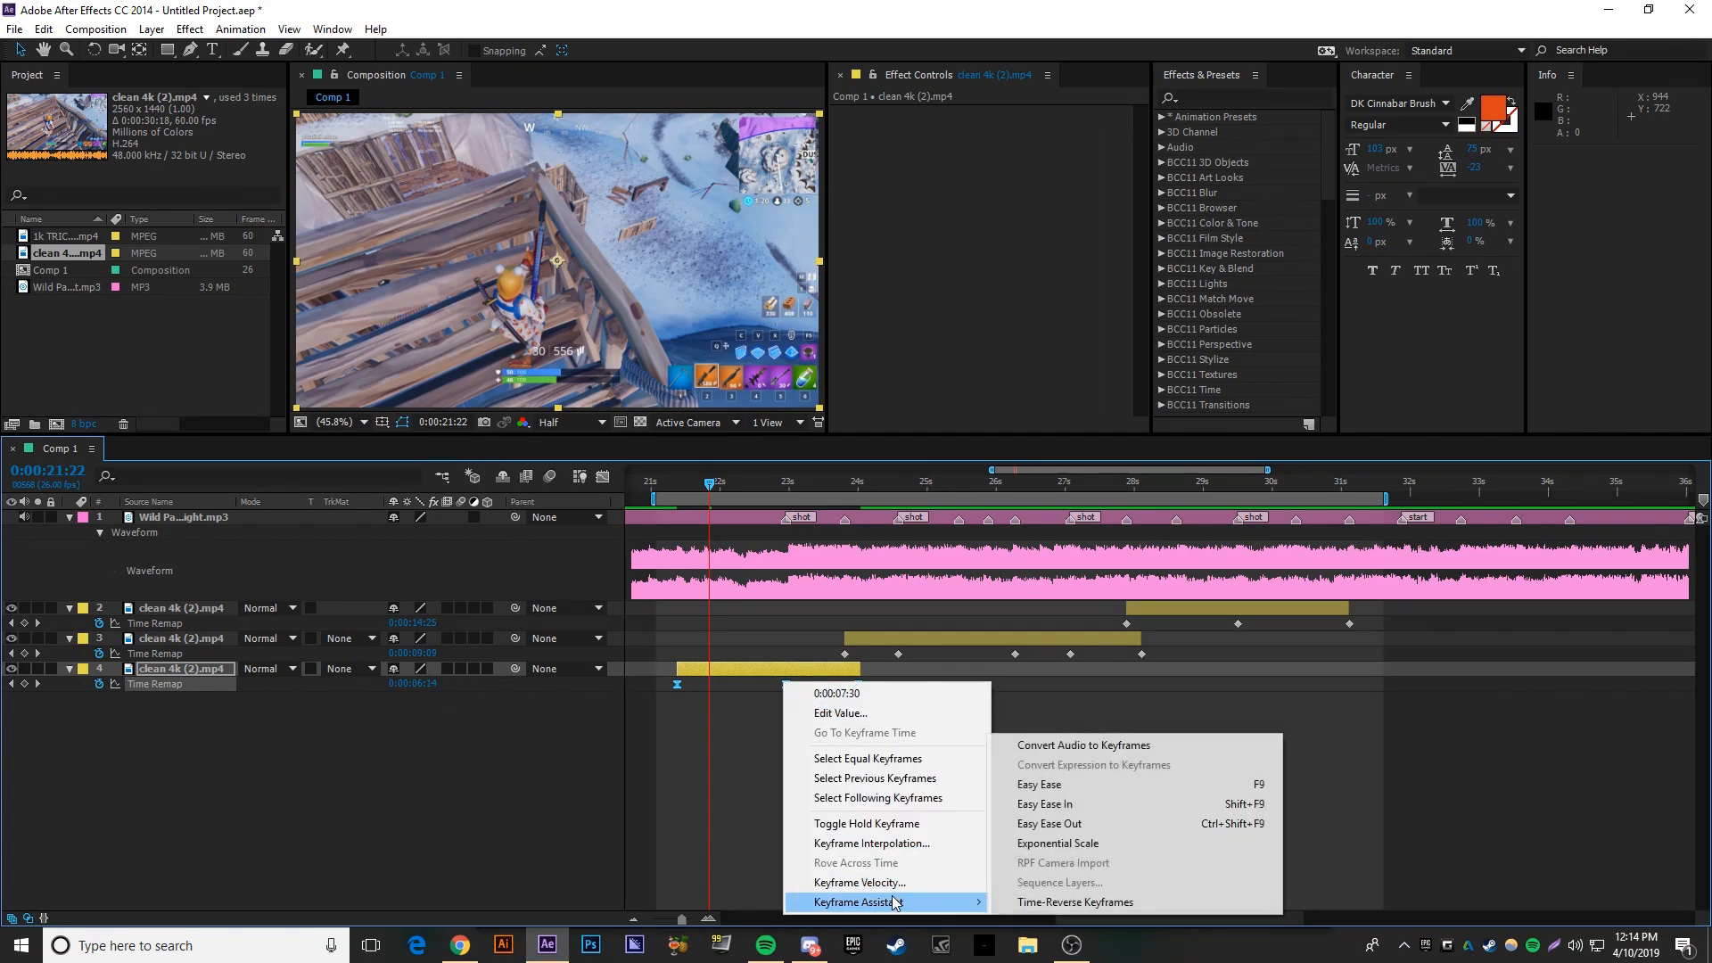
{"action": "left_click", "coordinate": [840, 650]}
- Apply Easy Ease to all Time Remap keyframes of the second and third segments
{"action": "left_click_drag", "start_coordinate": [770, 643], "coordinate": [1203, 665]}
{"action": "key", "text": "F9"}
{"action": "left_click_drag", "start_coordinate": [1037, 620], "coordinate": [1420, 641]}
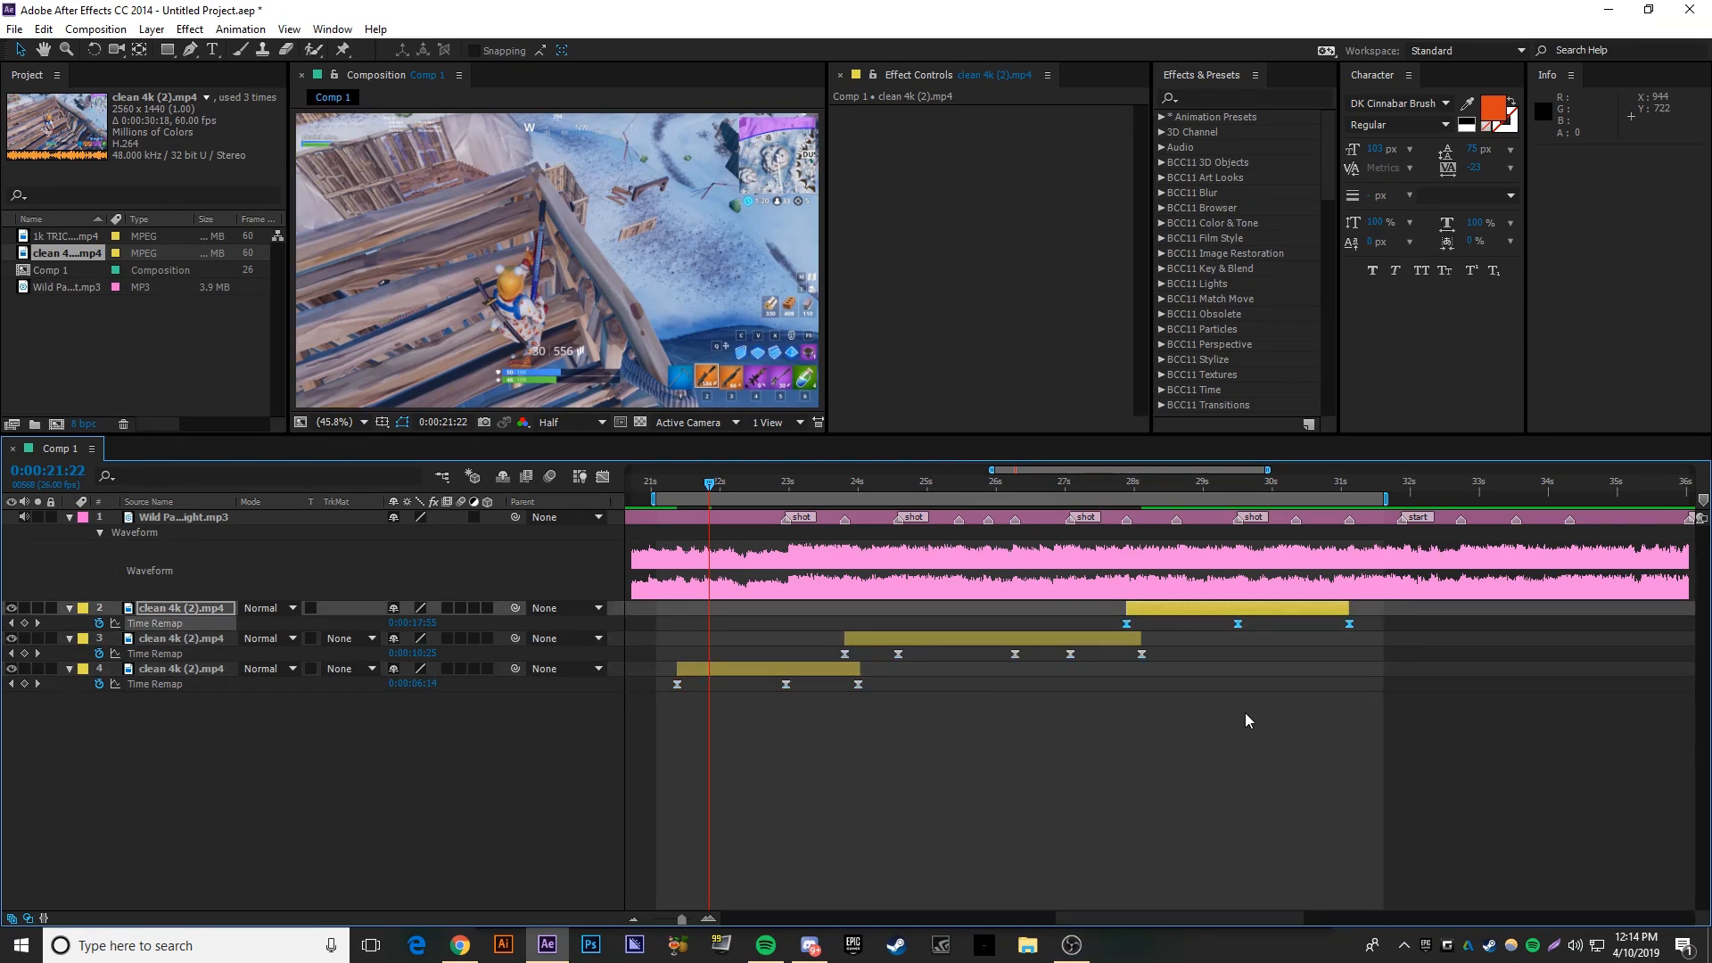
{"action": "key", "text": "F9"}
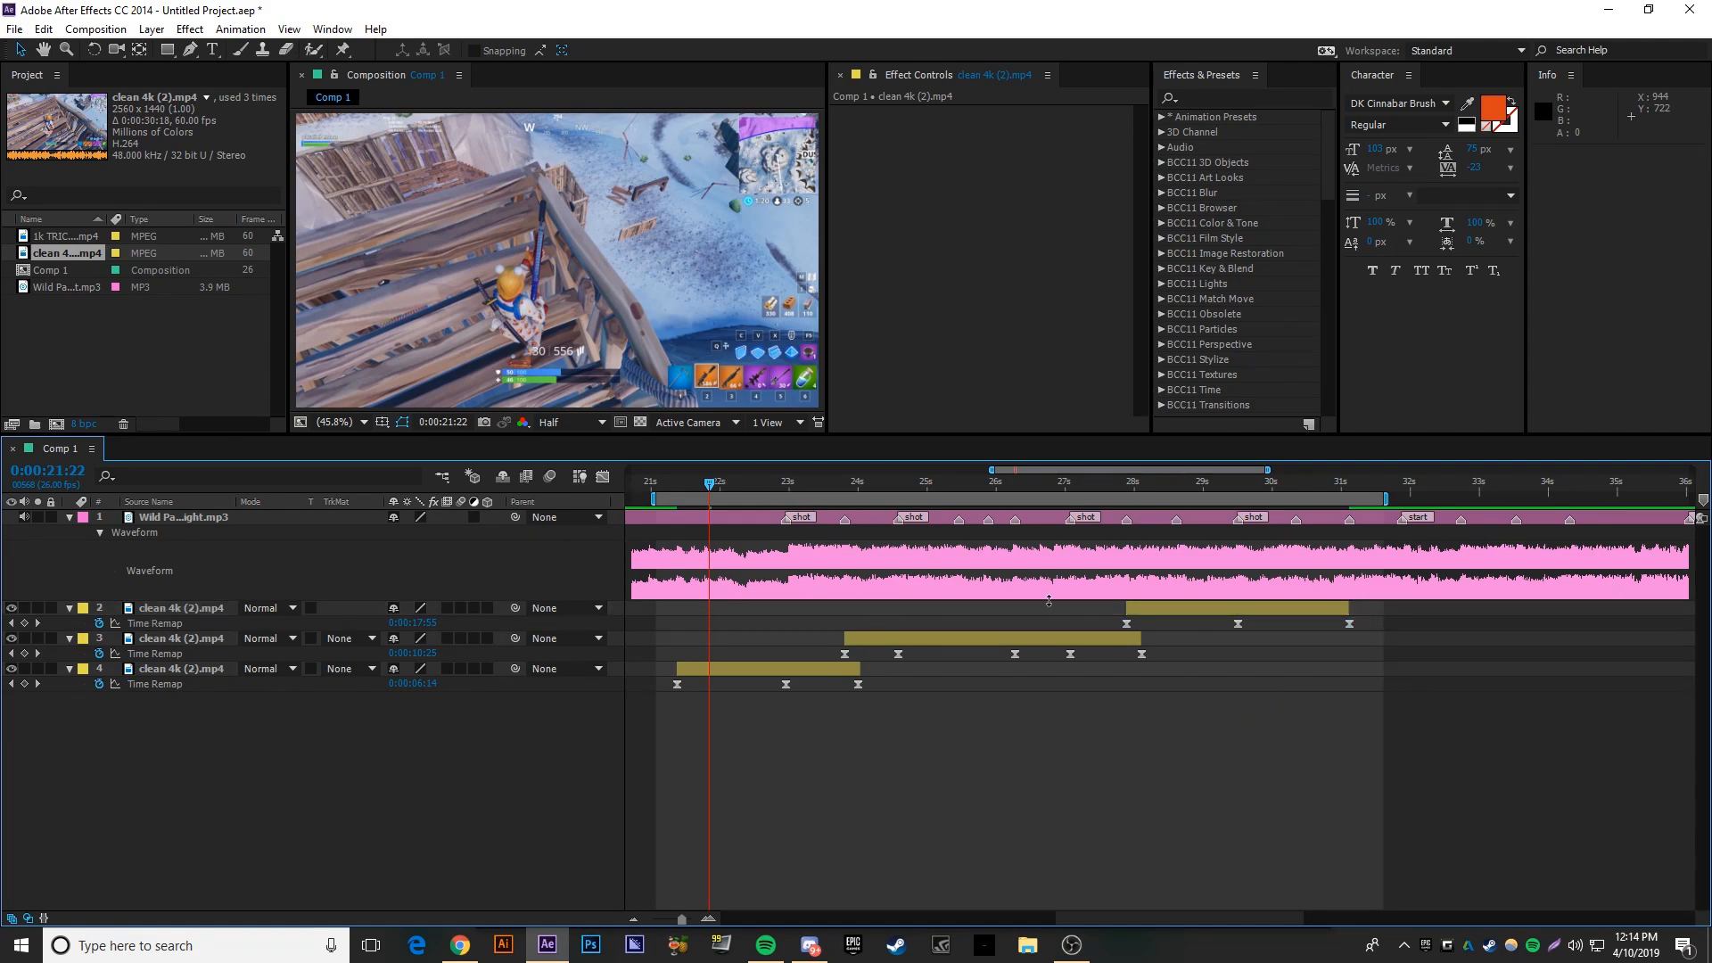
{"action": "key", "text": "space"}
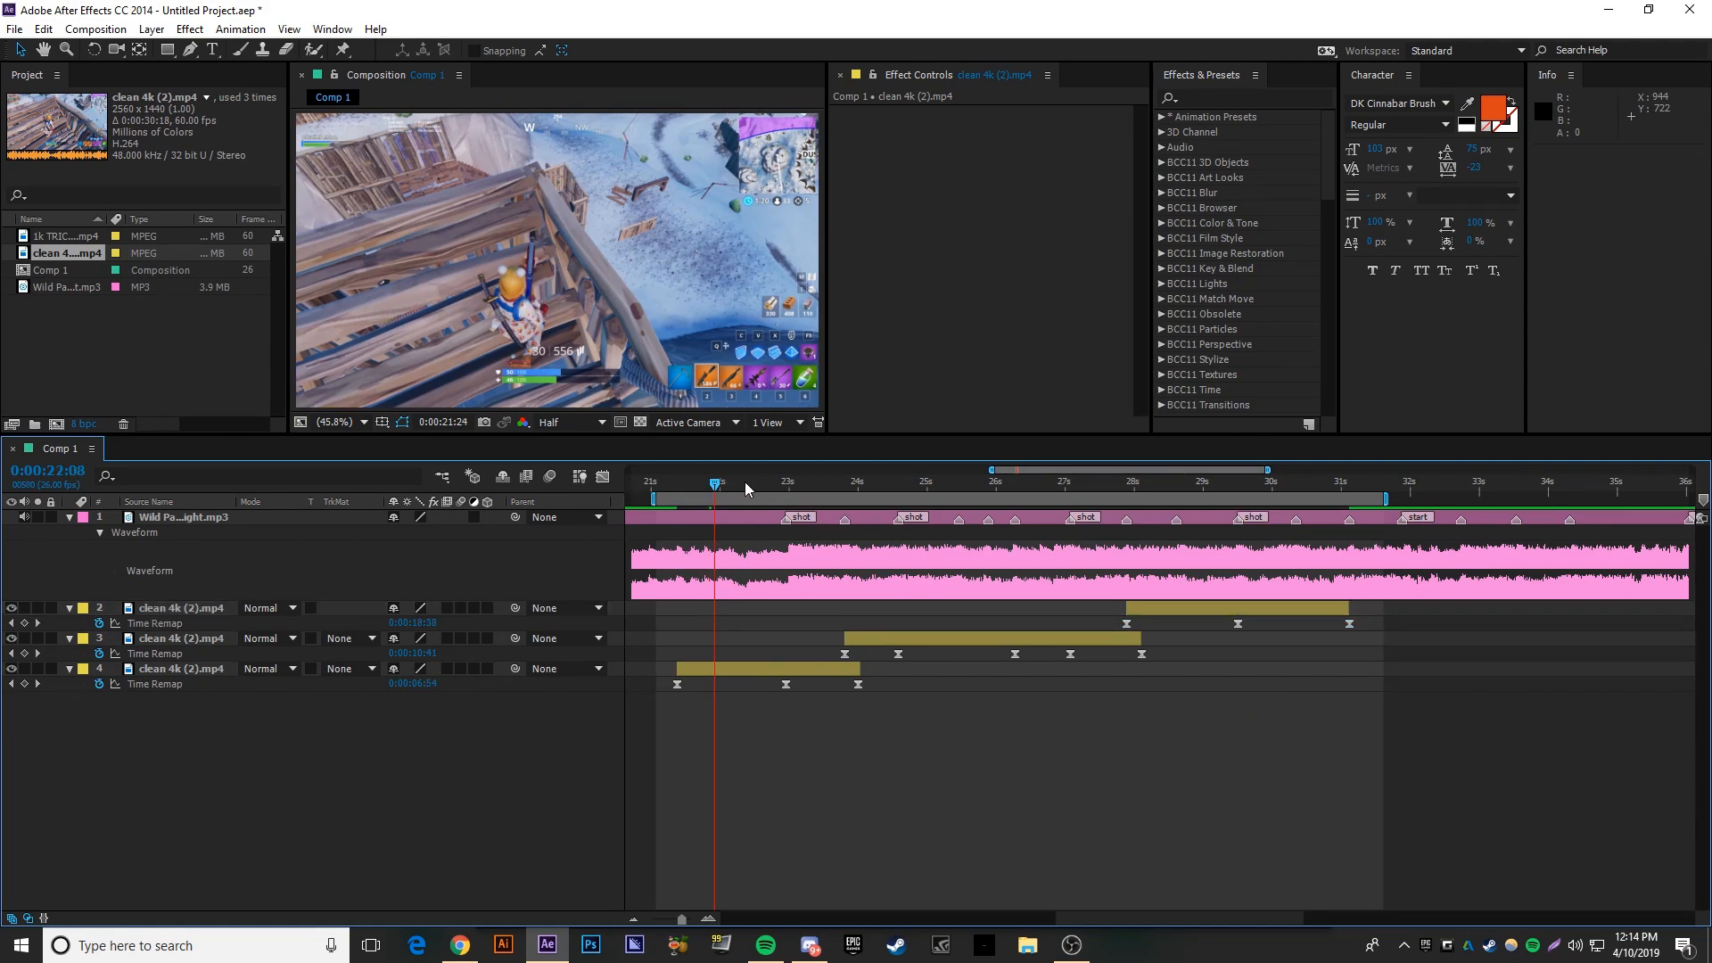
- Open the first segment's Time Remap curve in the Graph Editor and shorten and tilt the handles between its first two keyframes
{"action": "left_click", "coordinate": [161, 684]}
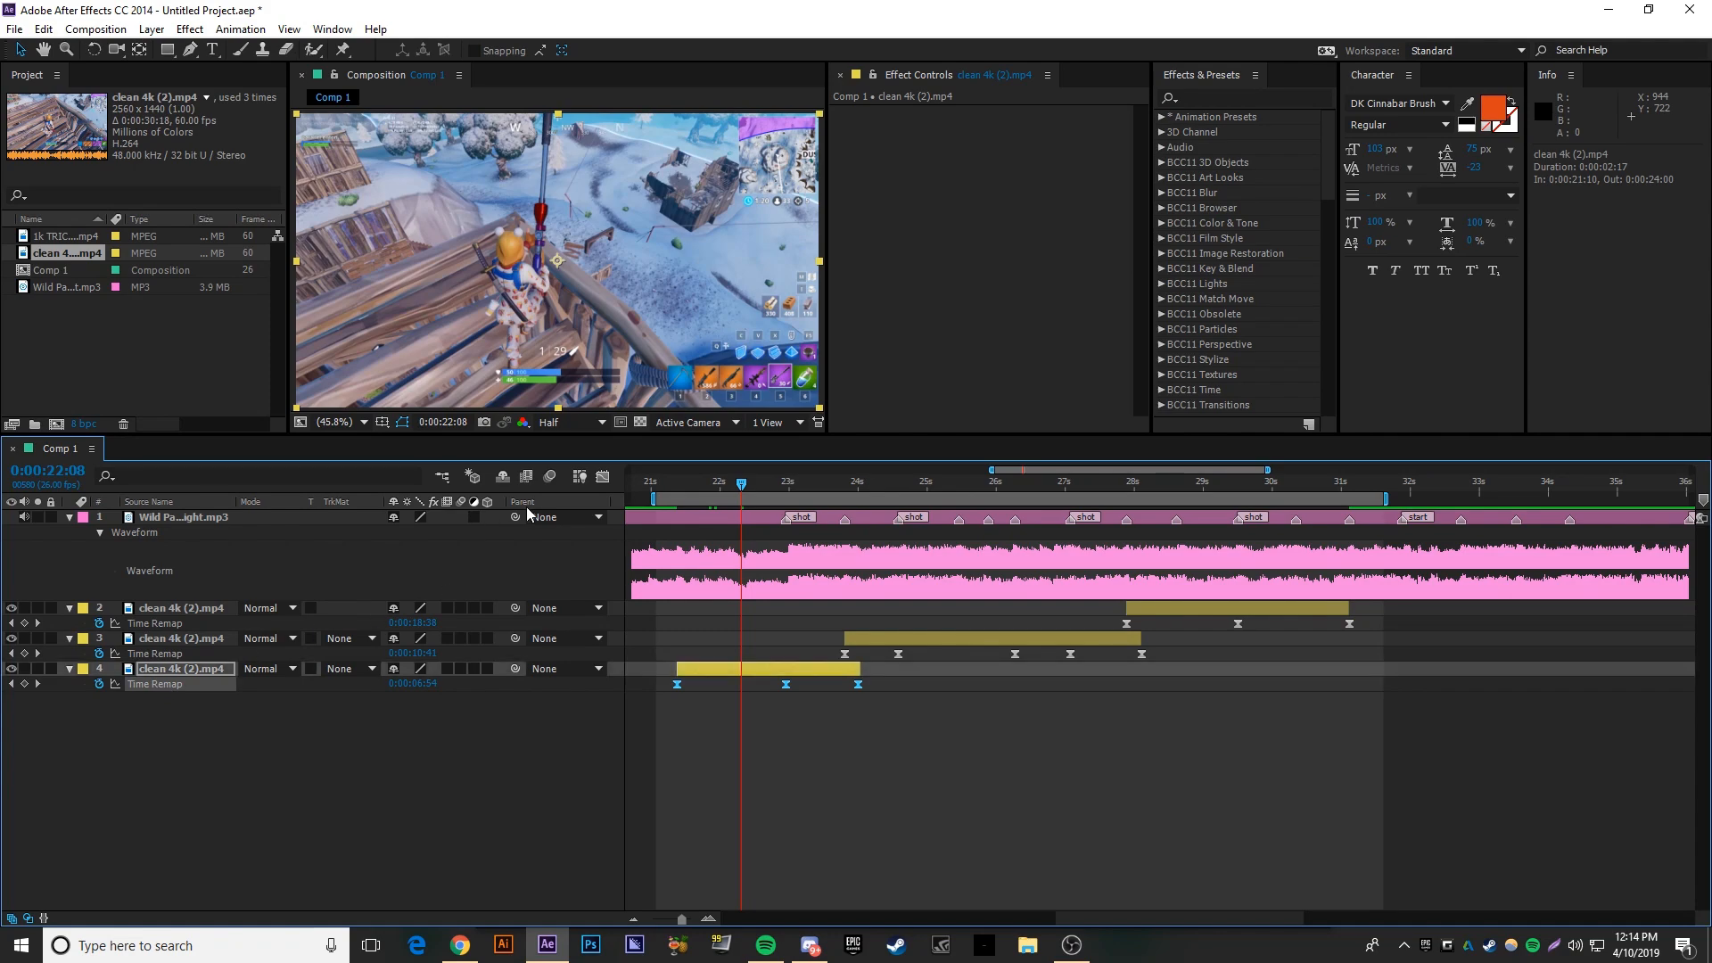
{"action": "left_click", "coordinate": [604, 482]}
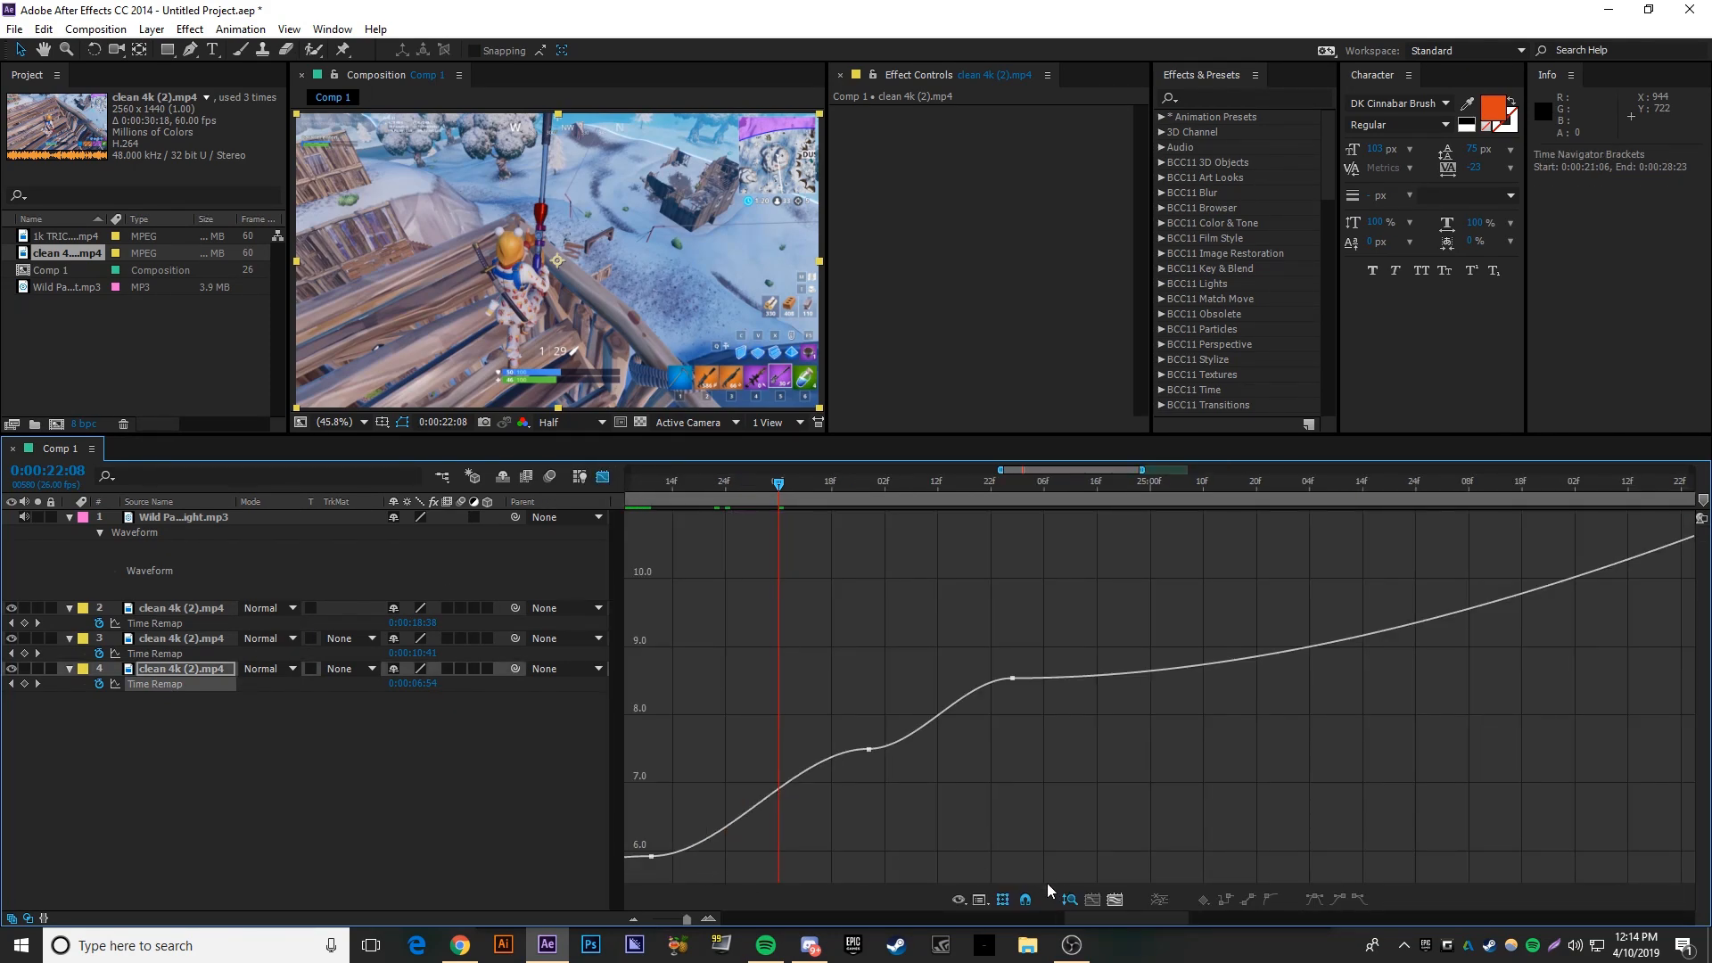
{"action": "left_click", "coordinate": [1094, 900]}
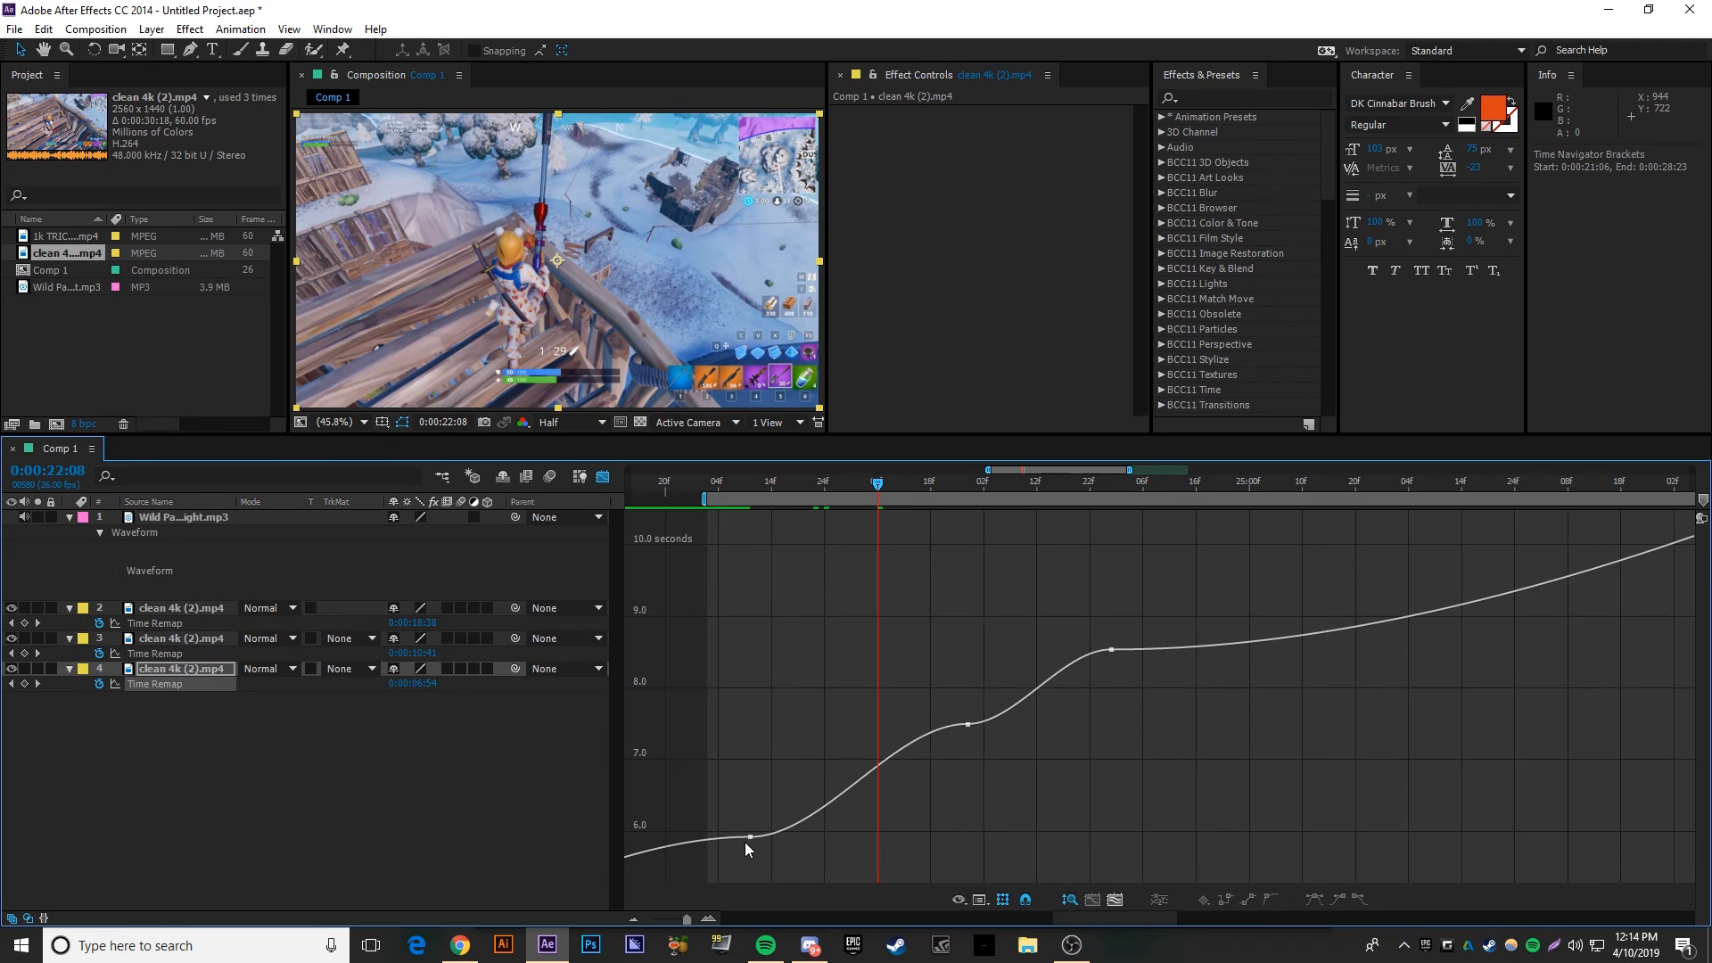
{"action": "left_click_drag", "start_coordinate": [773, 863], "coordinate": [764, 821]}
{"action": "left_click_drag", "start_coordinate": [896, 725], "coordinate": [958, 747]}
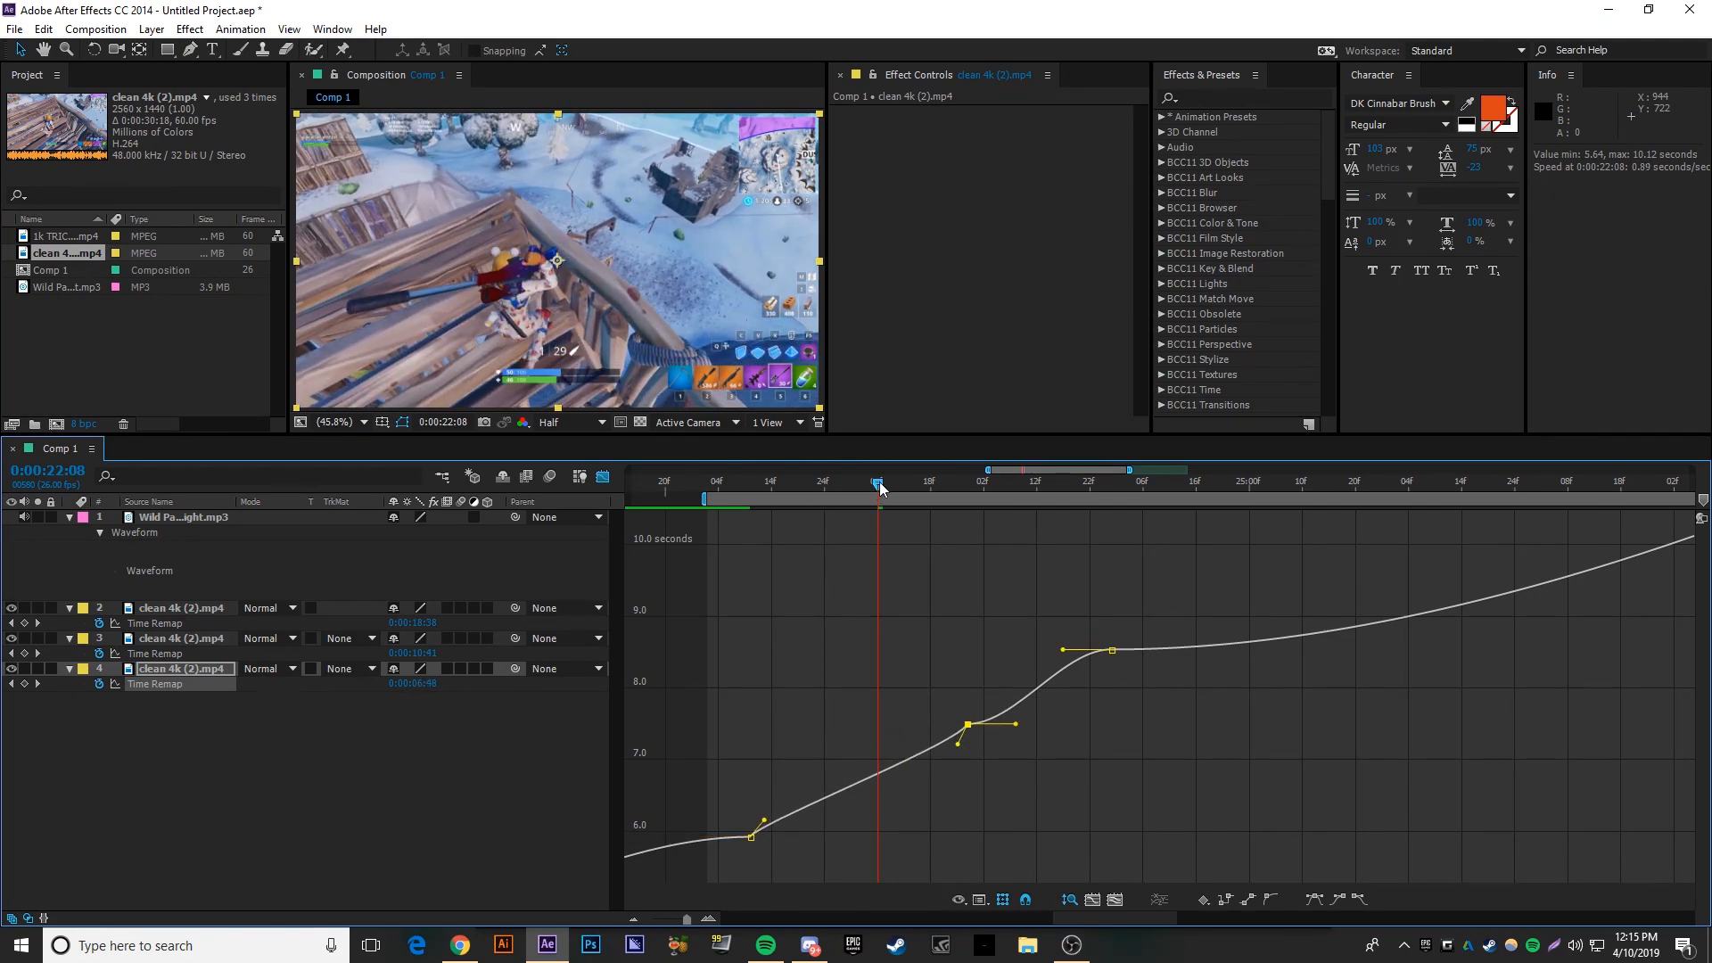
- Shorten and tilt the curve handles between the first segment's last two keyframes, and preview with the work area ending at 0:00:24:08
{"action": "left_click_drag", "start_coordinate": [880, 482], "coordinate": [1018, 485]}
{"action": "scroll", "coordinate": [1040, 730], "scroll_direction": "up", "scroll_amount": 2}
{"action": "left_click_drag", "start_coordinate": [945, 783], "coordinate": [1317, 580]}
{"action": "left_click_drag", "start_coordinate": [821, 482], "coordinate": [1553, 484]}
{"action": "scroll", "coordinate": [676, 489], "scroll_direction": "down", "scroll_amount": 1}
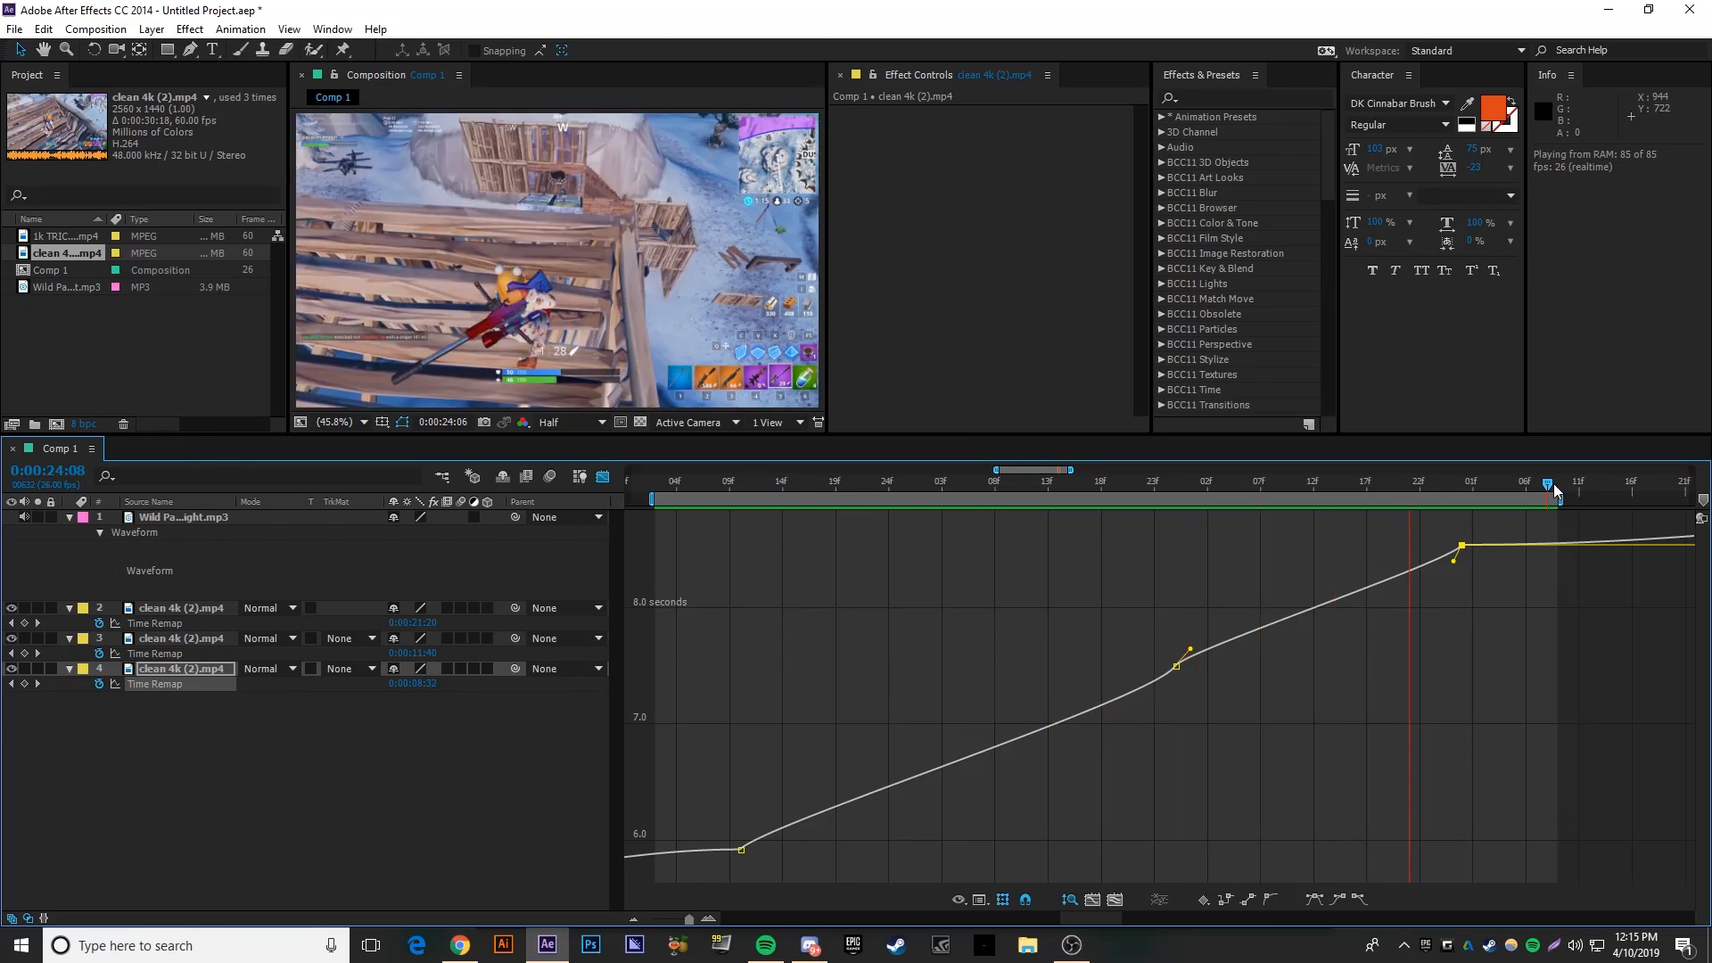
{"action": "key", "text": "space"}
- Set the first segment's Time Remap keyframe at 0:00:24:00 to 0:00:08:15 and fine-tune the handles around its last two keyframes
{"action": "left_click_drag", "start_coordinate": [1233, 484], "coordinate": [1452, 496]}
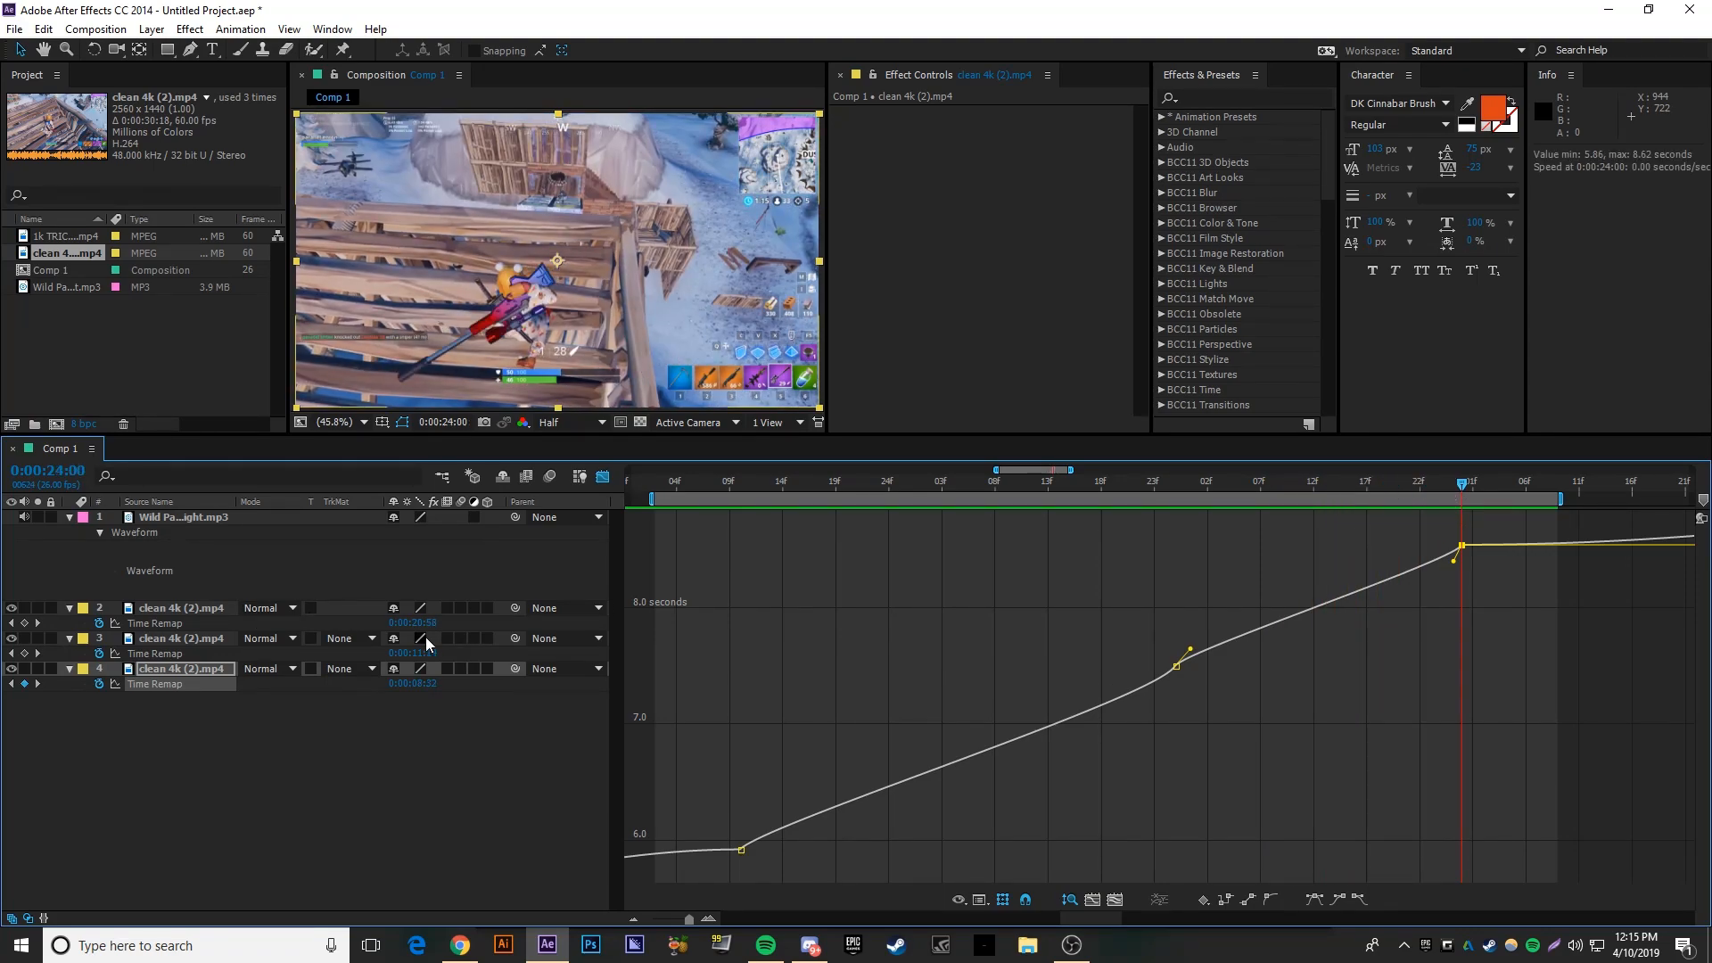
{"action": "left_click_drag", "start_coordinate": [419, 684], "coordinate": [408, 685]}
{"action": "left_click", "coordinate": [1191, 630]}
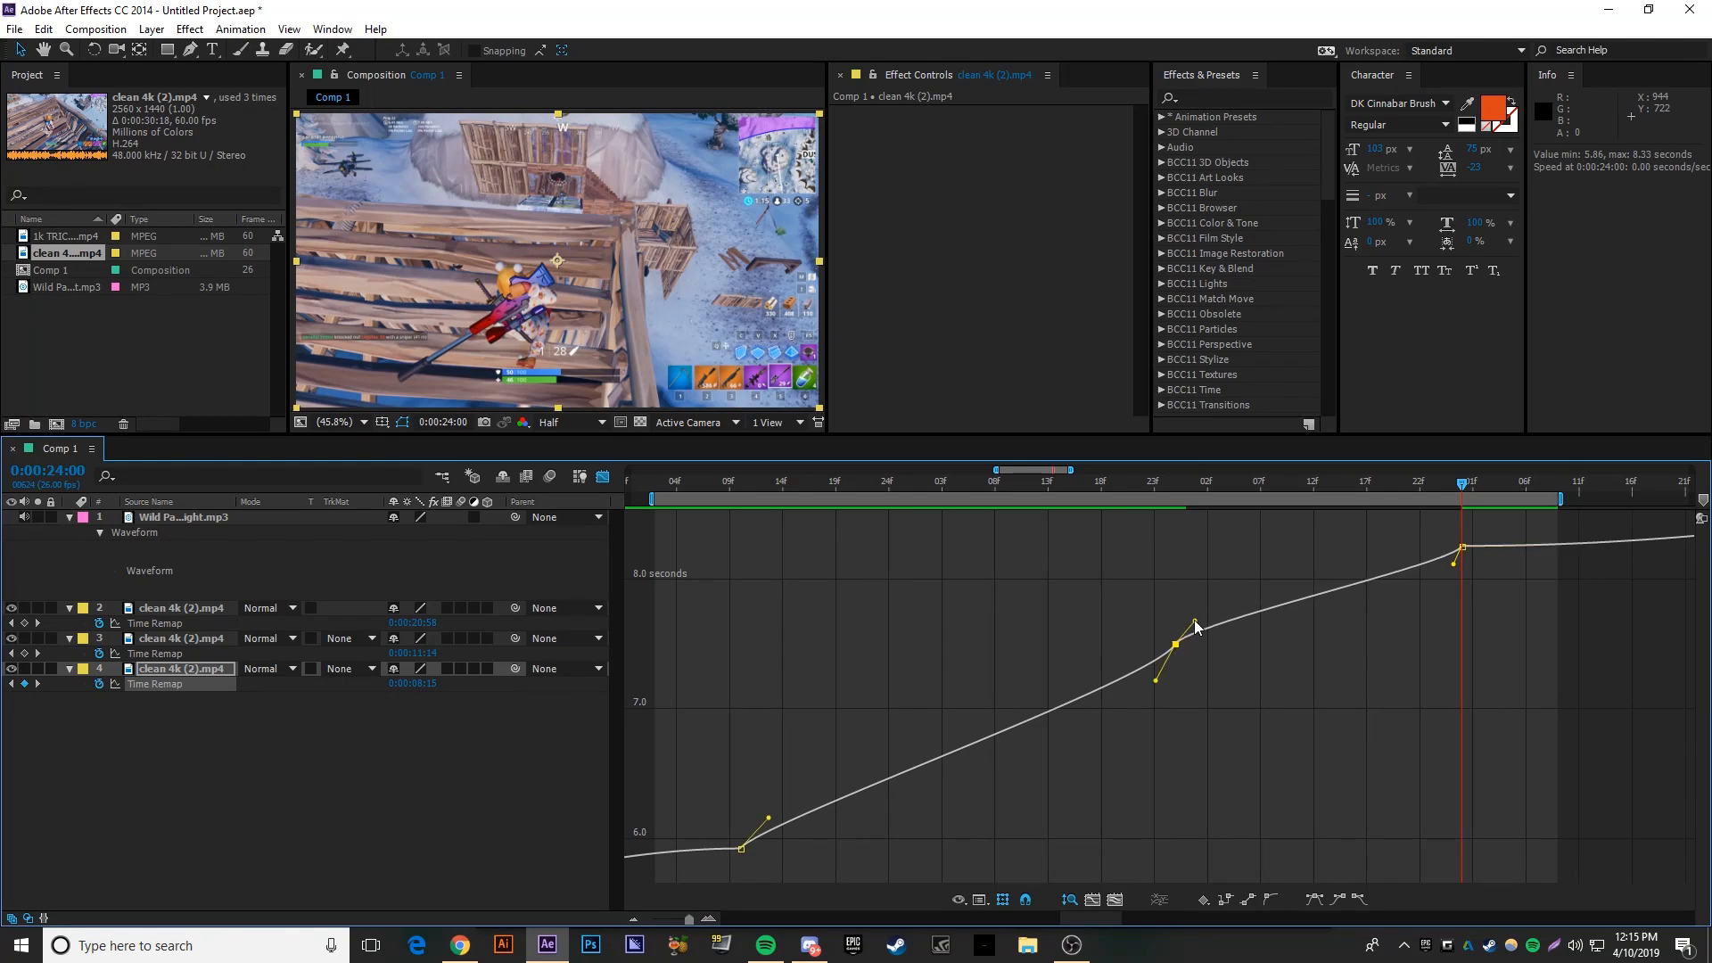
{"action": "left_click_drag", "start_coordinate": [1156, 682], "coordinate": [1157, 686]}
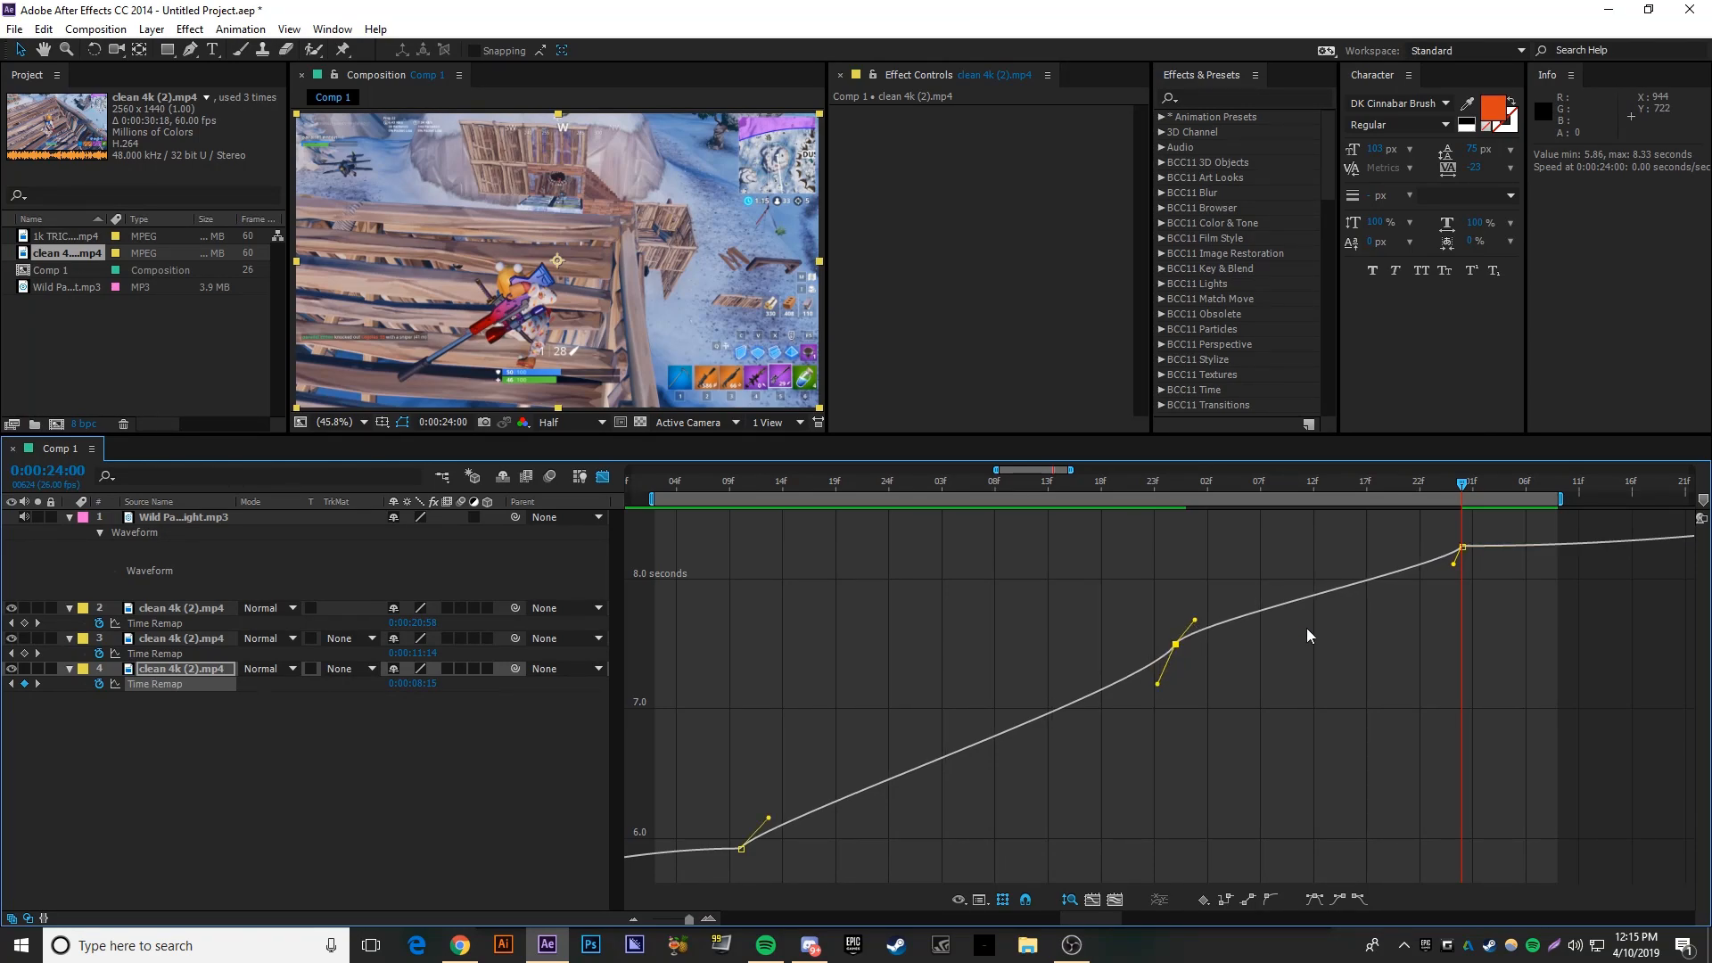
{"action": "left_click", "coordinate": [1454, 567]}
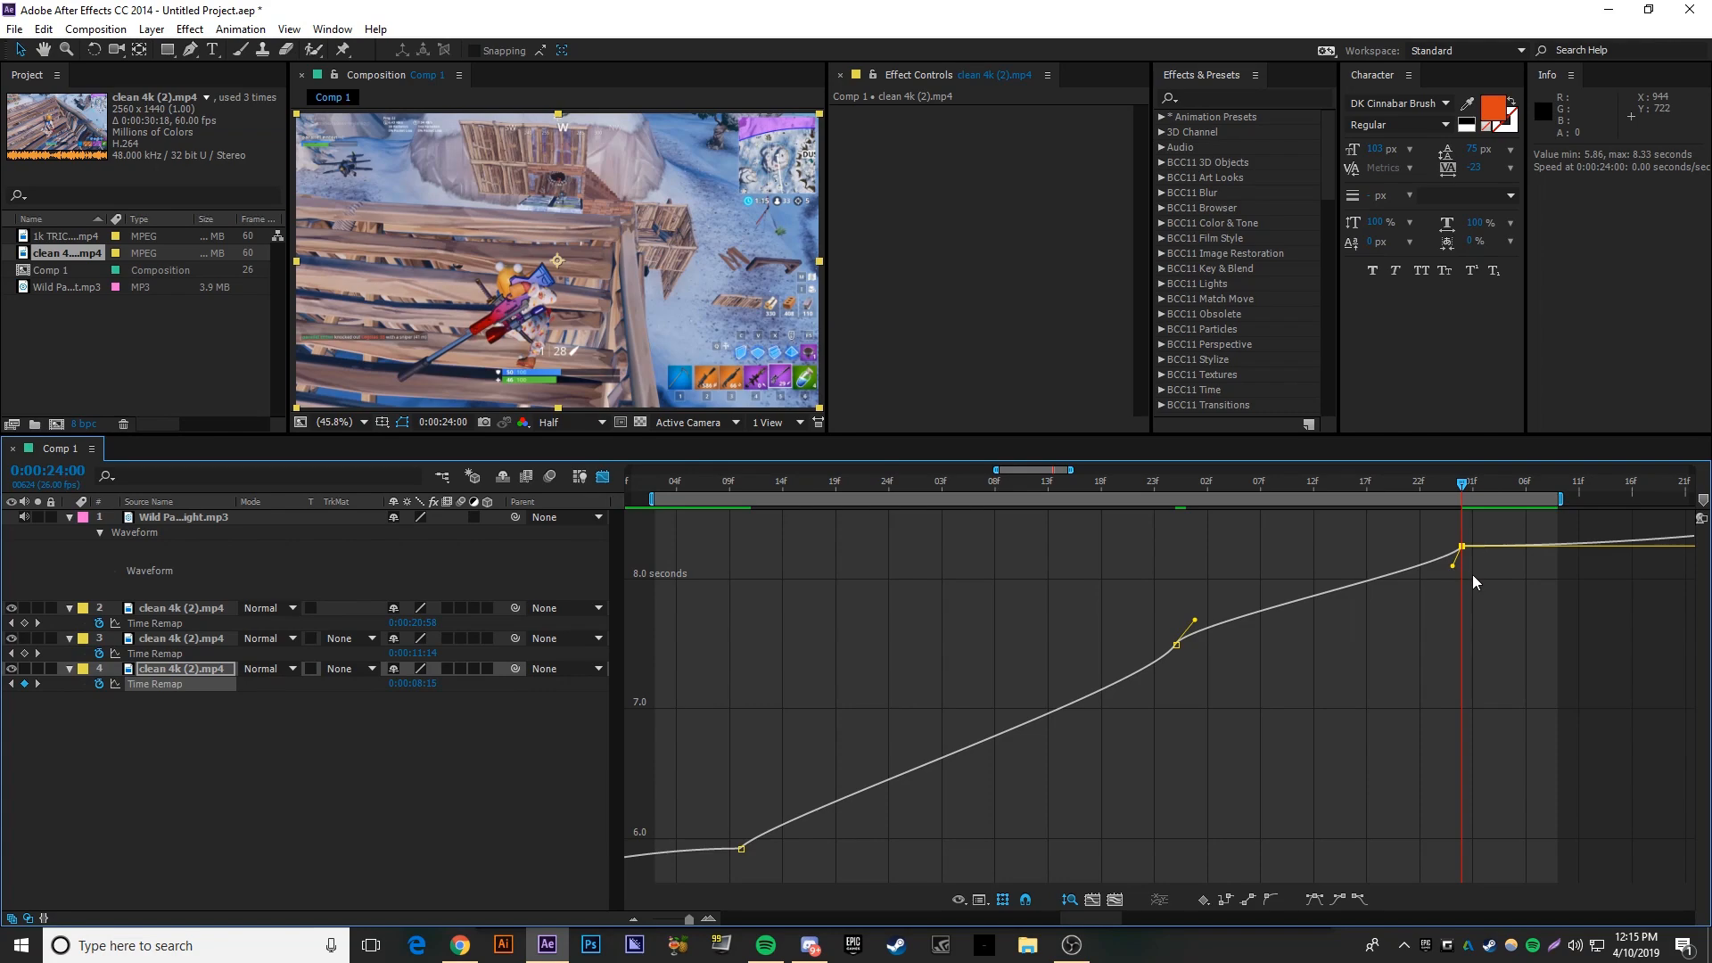
{"action": "key", "text": "space"}
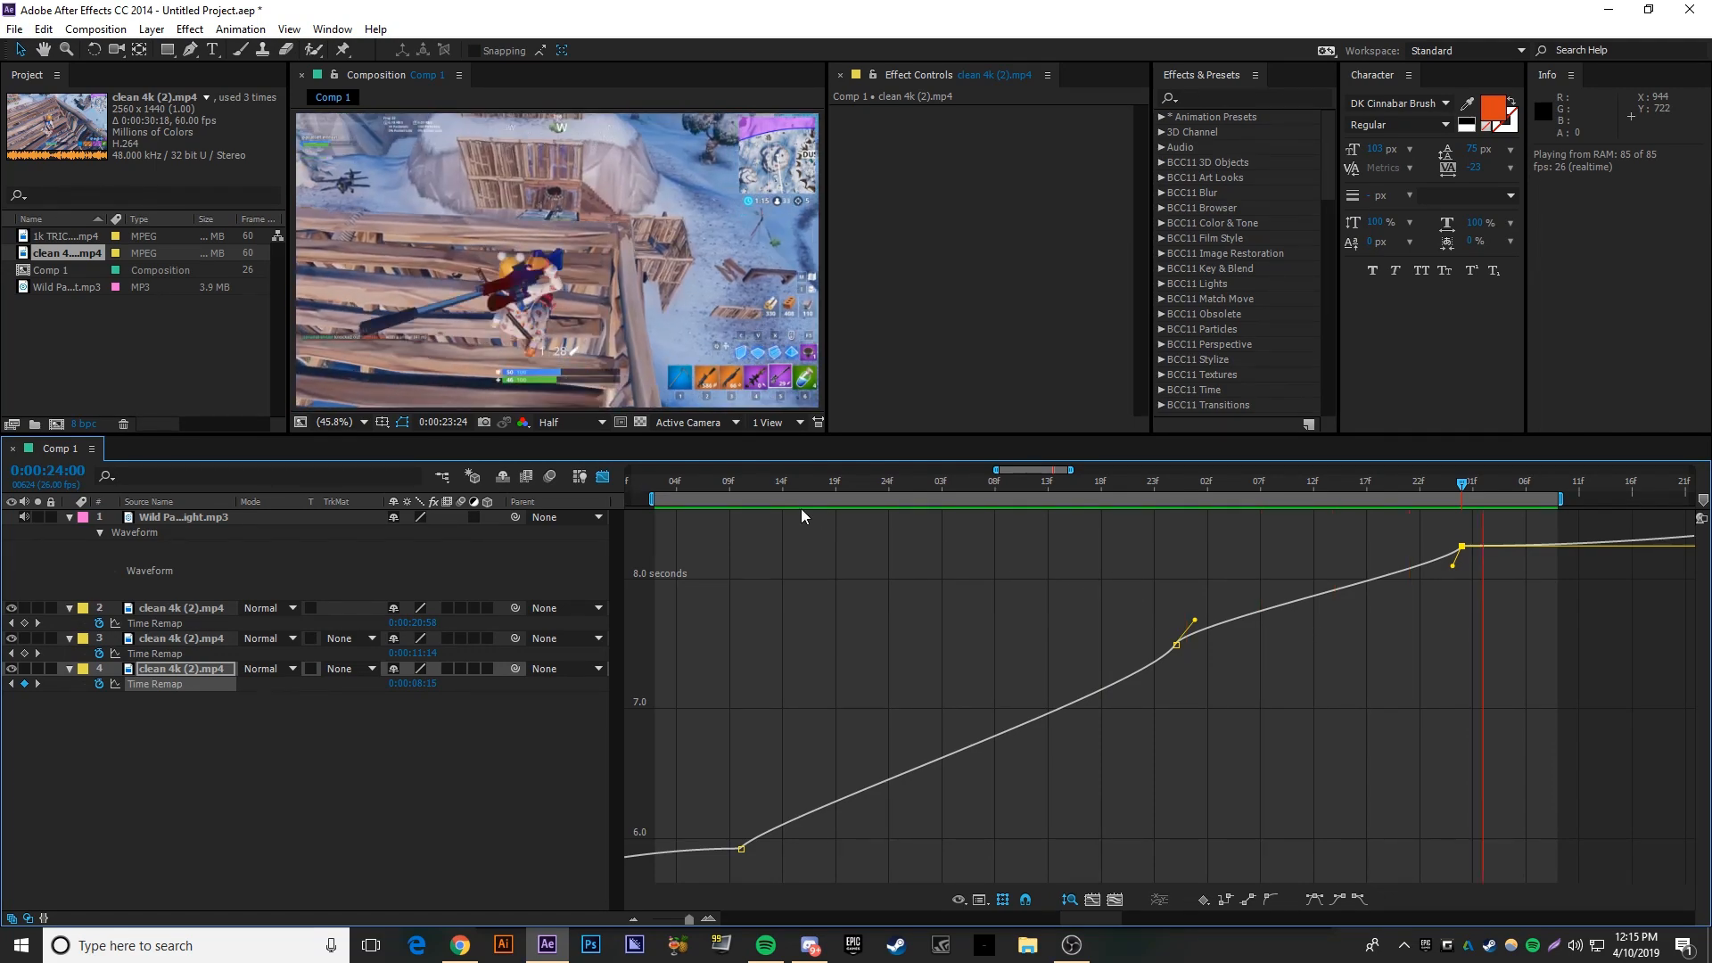
- Open the second segment's Time Remap curve in the Graph Editor and shorten and tilt the handles between 0:00:23:21 and 0:00:24:15
{"action": "left_click", "coordinate": [602, 476]}
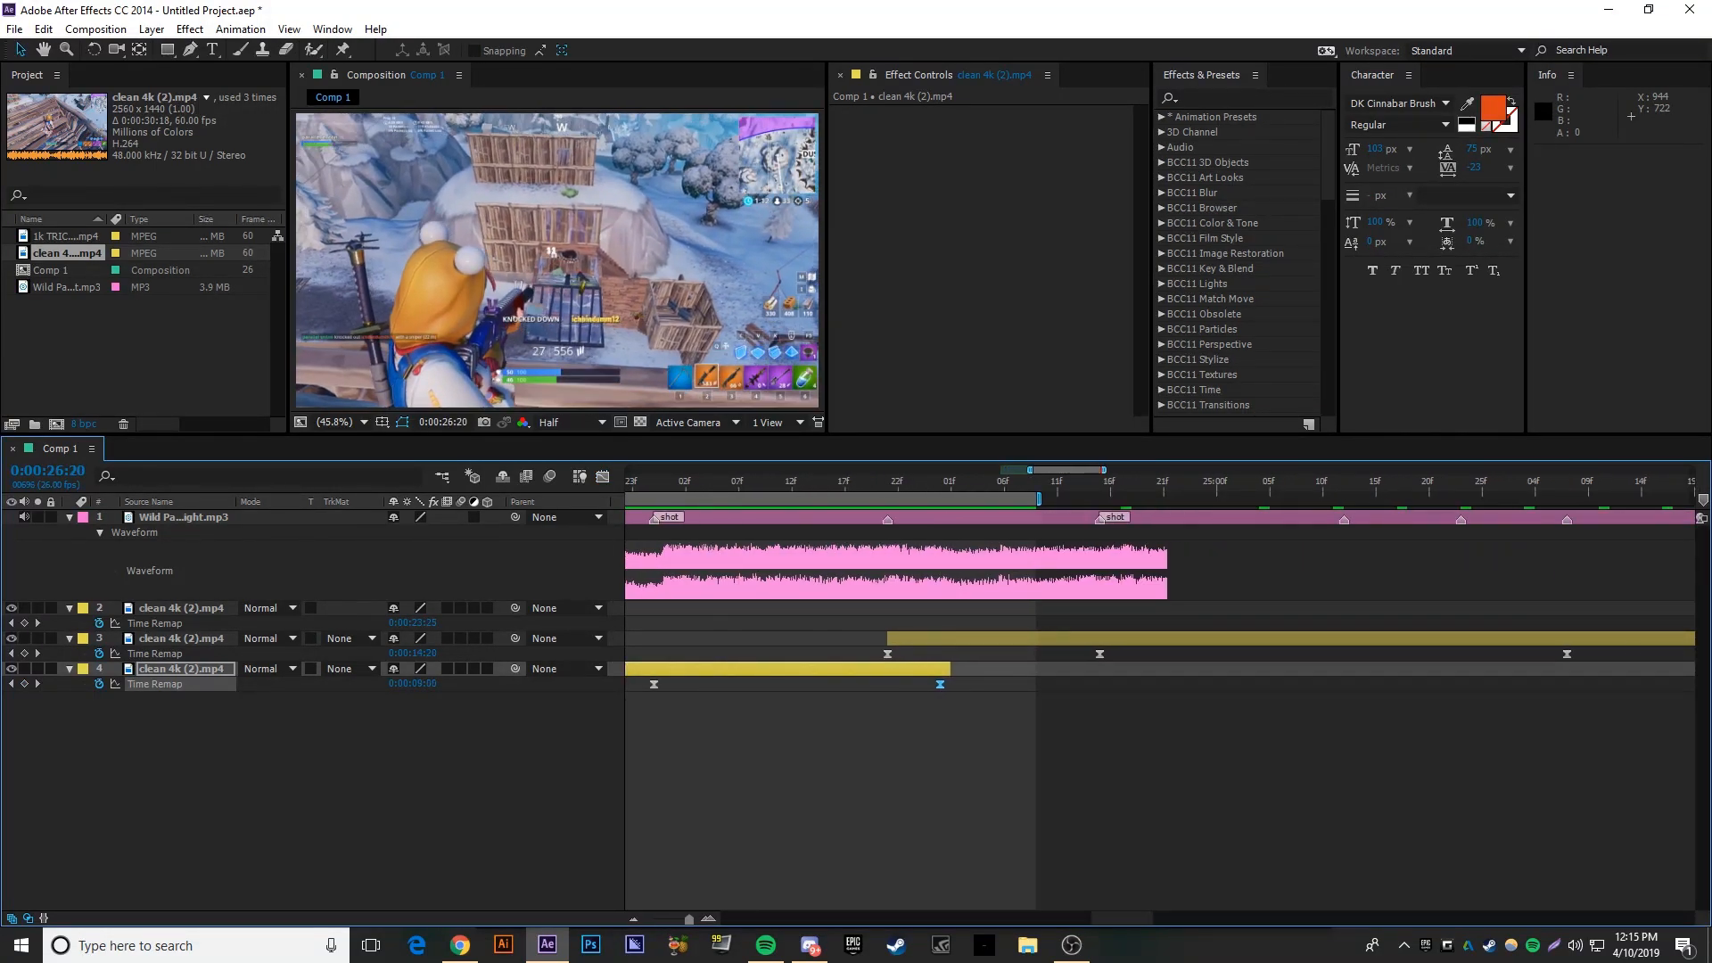
{"action": "left_click", "coordinate": [1306, 487]}
{"action": "key", "text": "minus"}
{"action": "key", "text": "minus"}
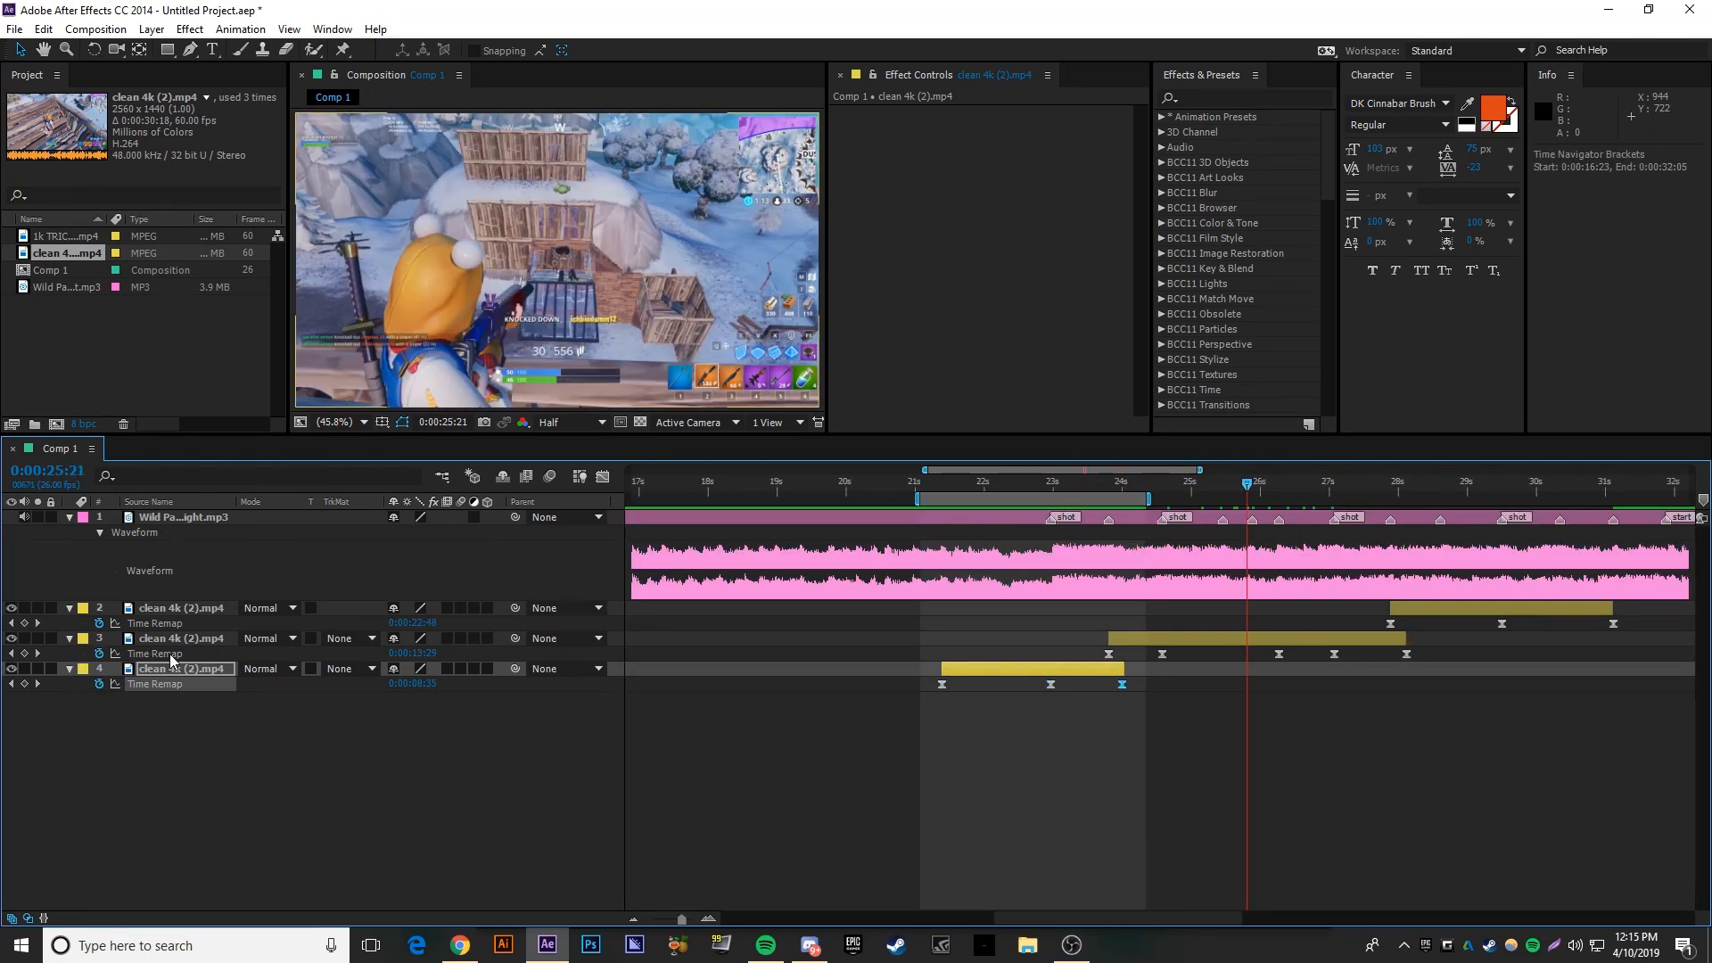
{"action": "left_click", "coordinate": [167, 655]}
{"action": "left_click", "coordinate": [601, 480]}
{"action": "scroll", "coordinate": [1180, 678], "scroll_direction": "up", "scroll_amount": 2}
{"action": "left_click", "coordinate": [958, 829]}
{"action": "left_click_drag", "start_coordinate": [1030, 833], "coordinate": [972, 812]}
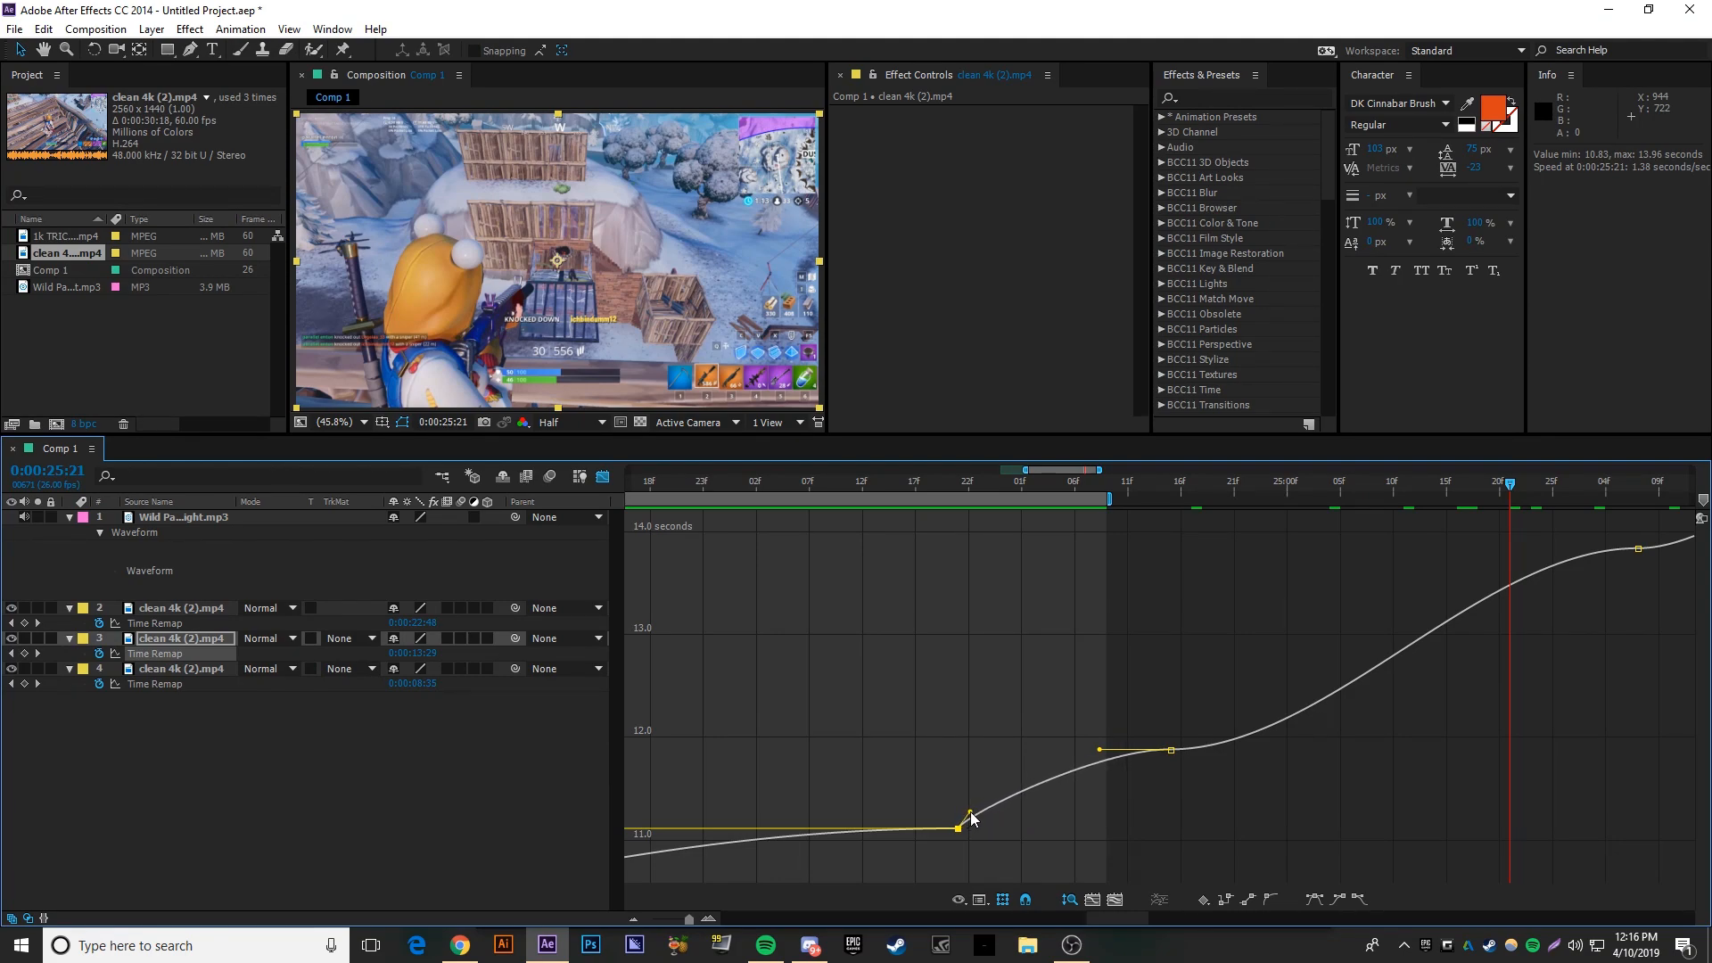
{"action": "left_click_drag", "start_coordinate": [1100, 749], "coordinate": [1159, 770]}
- Reshape the second segment's curve handles from 0:00:24:15 through 0:00:26:07 to 0:00:27:02, making the speed ramp short around each keyframe
{"action": "left_click_drag", "start_coordinate": [1326, 749], "coordinate": [1189, 728]}
{"action": "left_click_drag", "start_coordinate": [1479, 550], "coordinate": [1620, 588]}
{"action": "left_click_drag", "start_coordinate": [1131, 913], "coordinate": [1178, 903]}
{"action": "left_click_drag", "start_coordinate": [835, 485], "coordinate": [1050, 687]}
{"action": "scroll", "coordinate": [1062, 710], "scroll_direction": "up", "scroll_amount": 2}
{"action": "left_click_drag", "start_coordinate": [927, 801], "coordinate": [799, 789]}
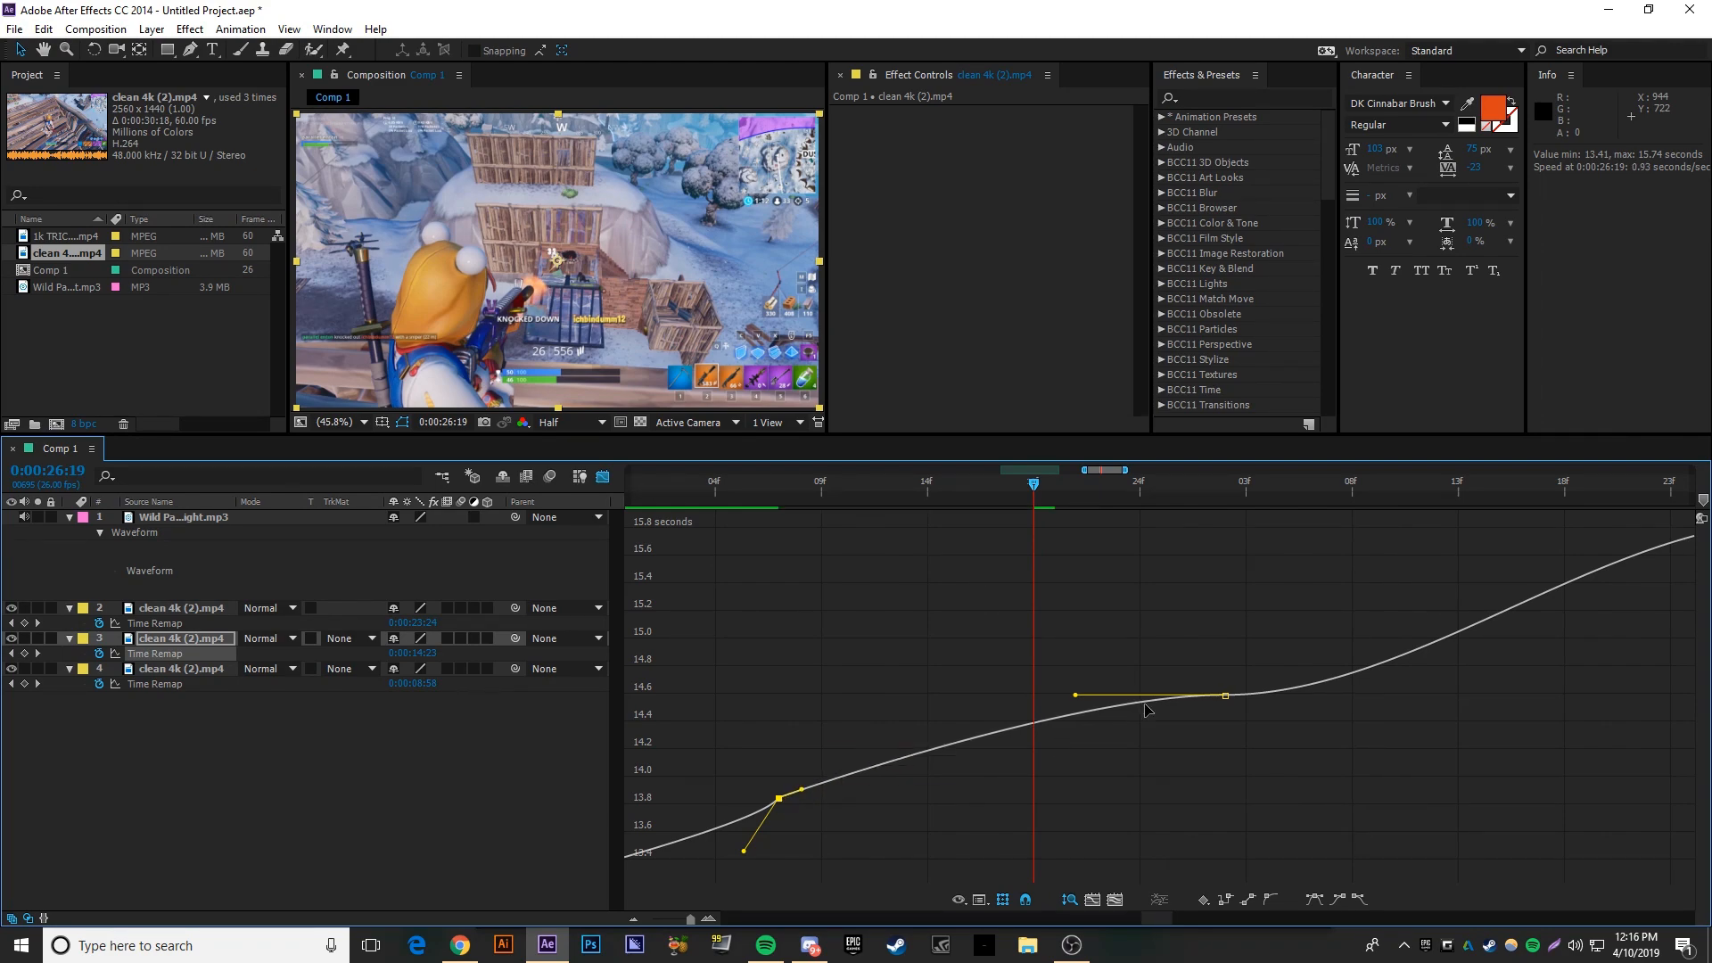
{"action": "left_click_drag", "start_coordinate": [1075, 698], "coordinate": [1205, 709]}
{"action": "scroll", "coordinate": [964, 729], "scroll_direction": "down", "scroll_amount": 2}
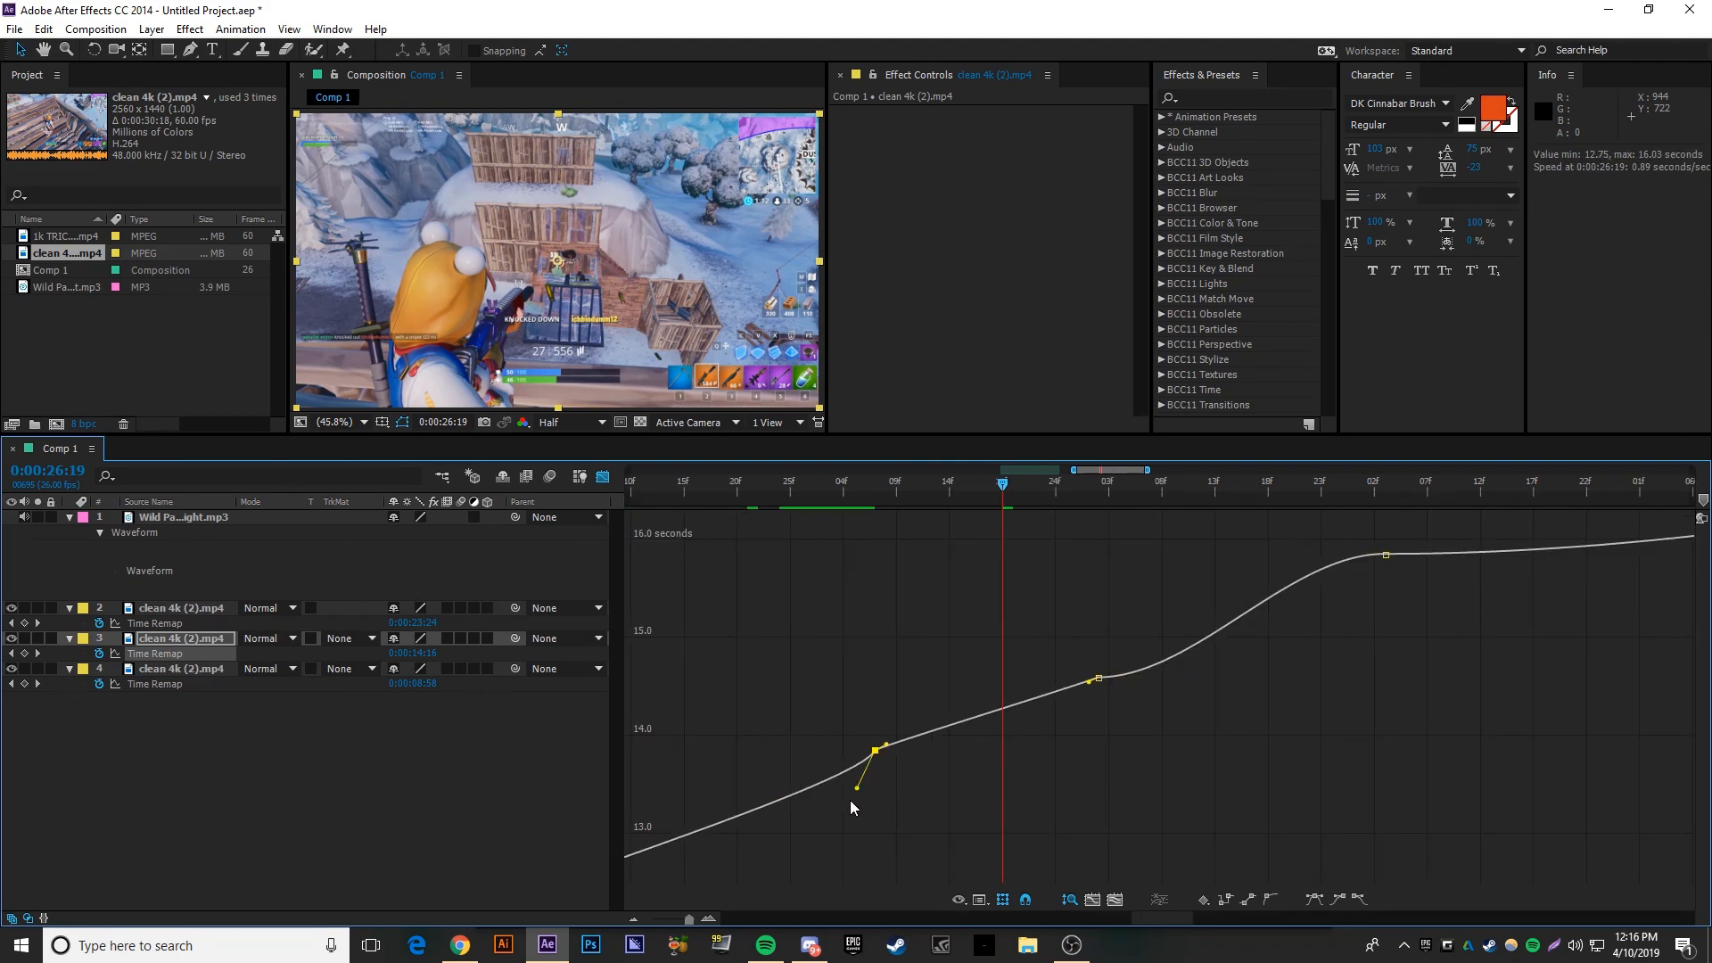
- Fine-tune the incoming curve handle of the second segment's Time Remap keyframe at 0:00:26:07 to a gentler slope
{"action": "scroll", "coordinate": [858, 791], "scroll_direction": "up", "scroll_amount": 3}
{"action": "key", "text": "j"}
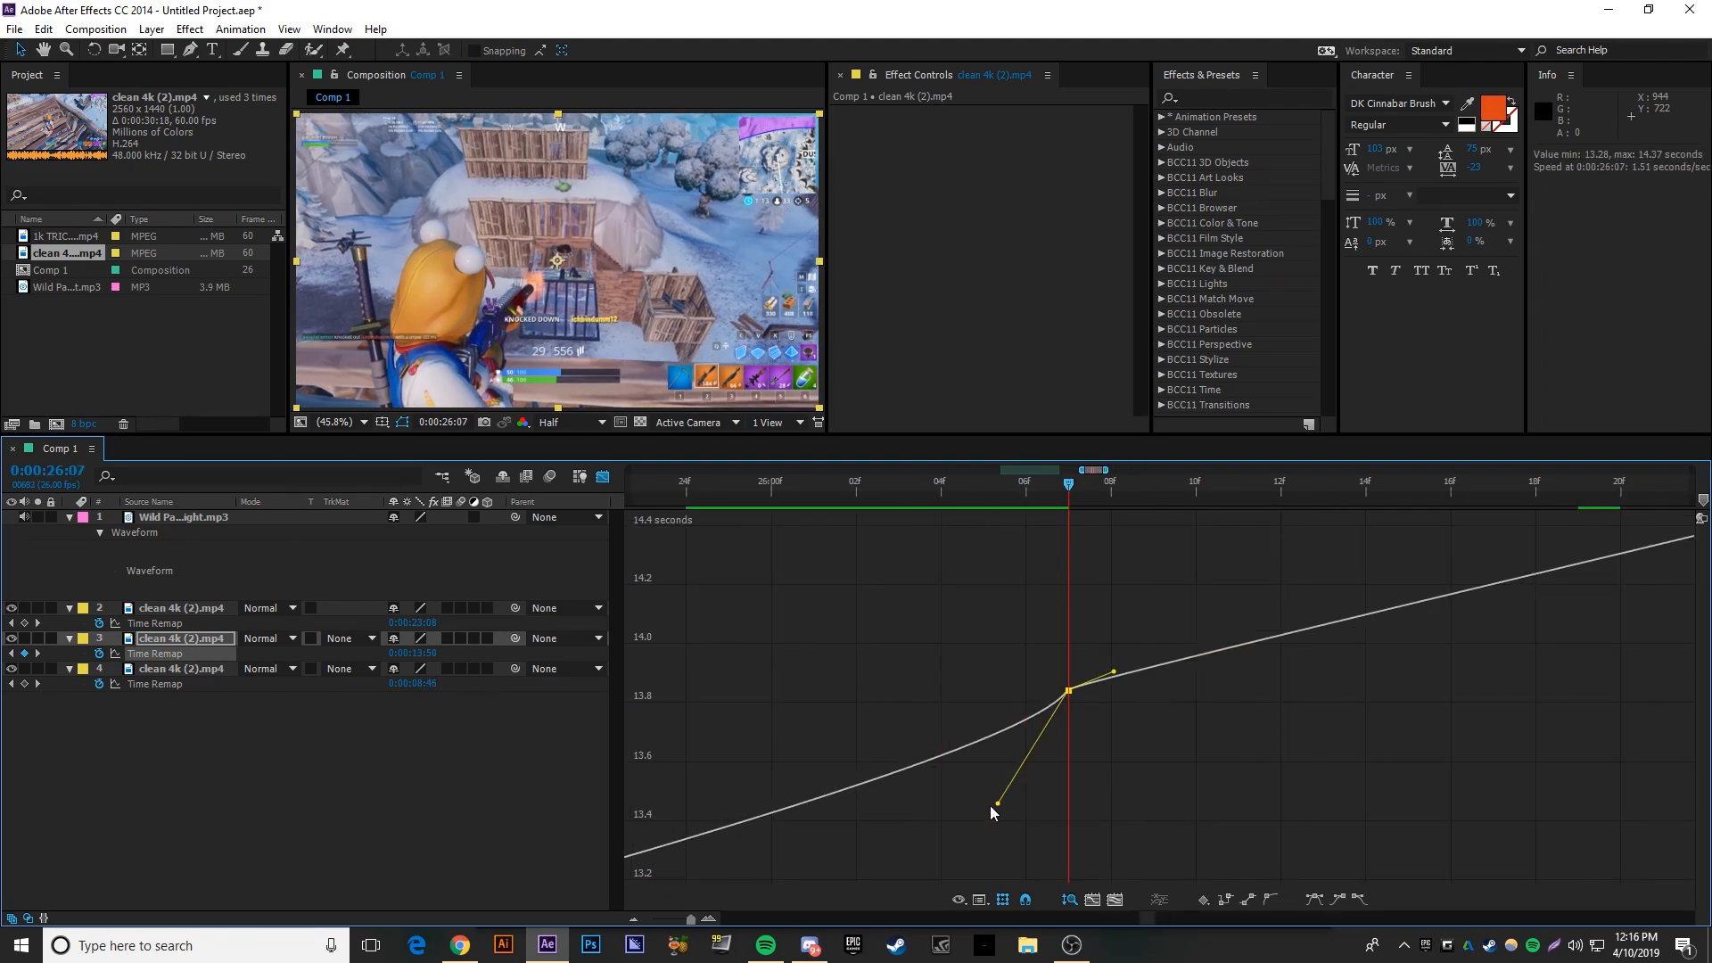
{"action": "left_click_drag", "start_coordinate": [997, 806], "coordinate": [976, 761]}
- Set the work area to run from 0:00:23:16 to 0:00:28:13 around the second segment
{"action": "scroll", "coordinate": [1014, 754], "scroll_direction": "down", "scroll_amount": 3}
{"action": "left_click_drag", "start_coordinate": [711, 481], "coordinate": [645, 485]}
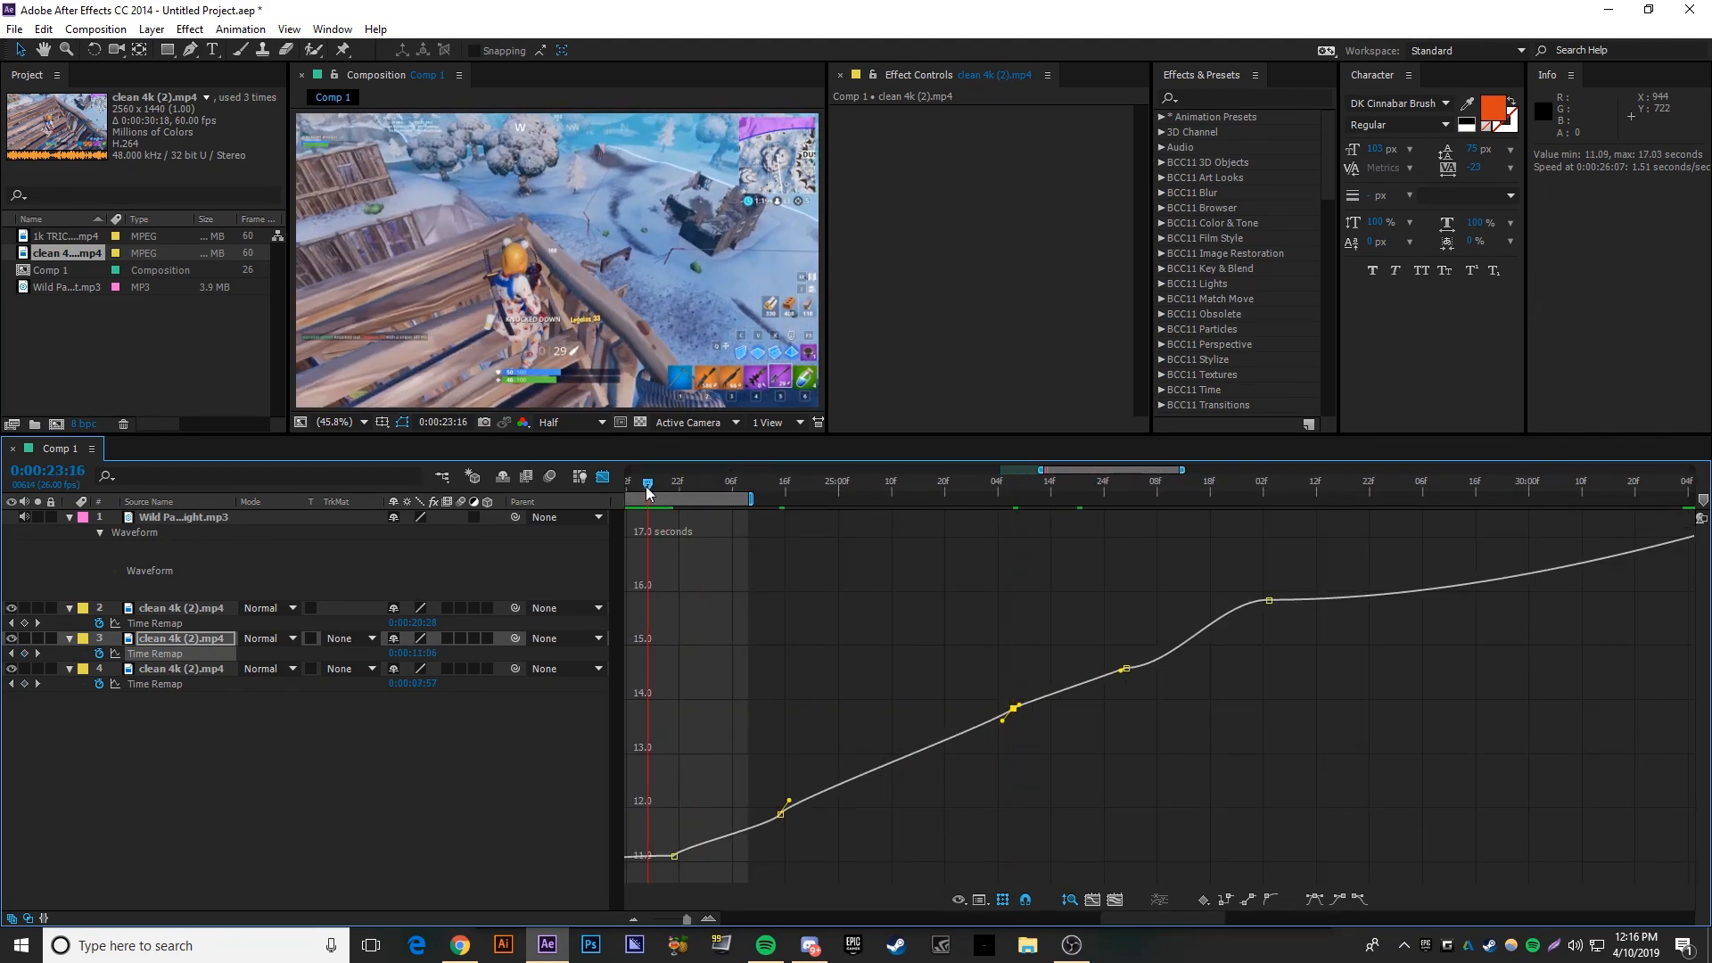
{"action": "key", "text": "b"}
{"action": "left_click_drag", "start_coordinate": [1147, 483], "coordinate": [1321, 479]}
{"action": "key", "text": "n"}
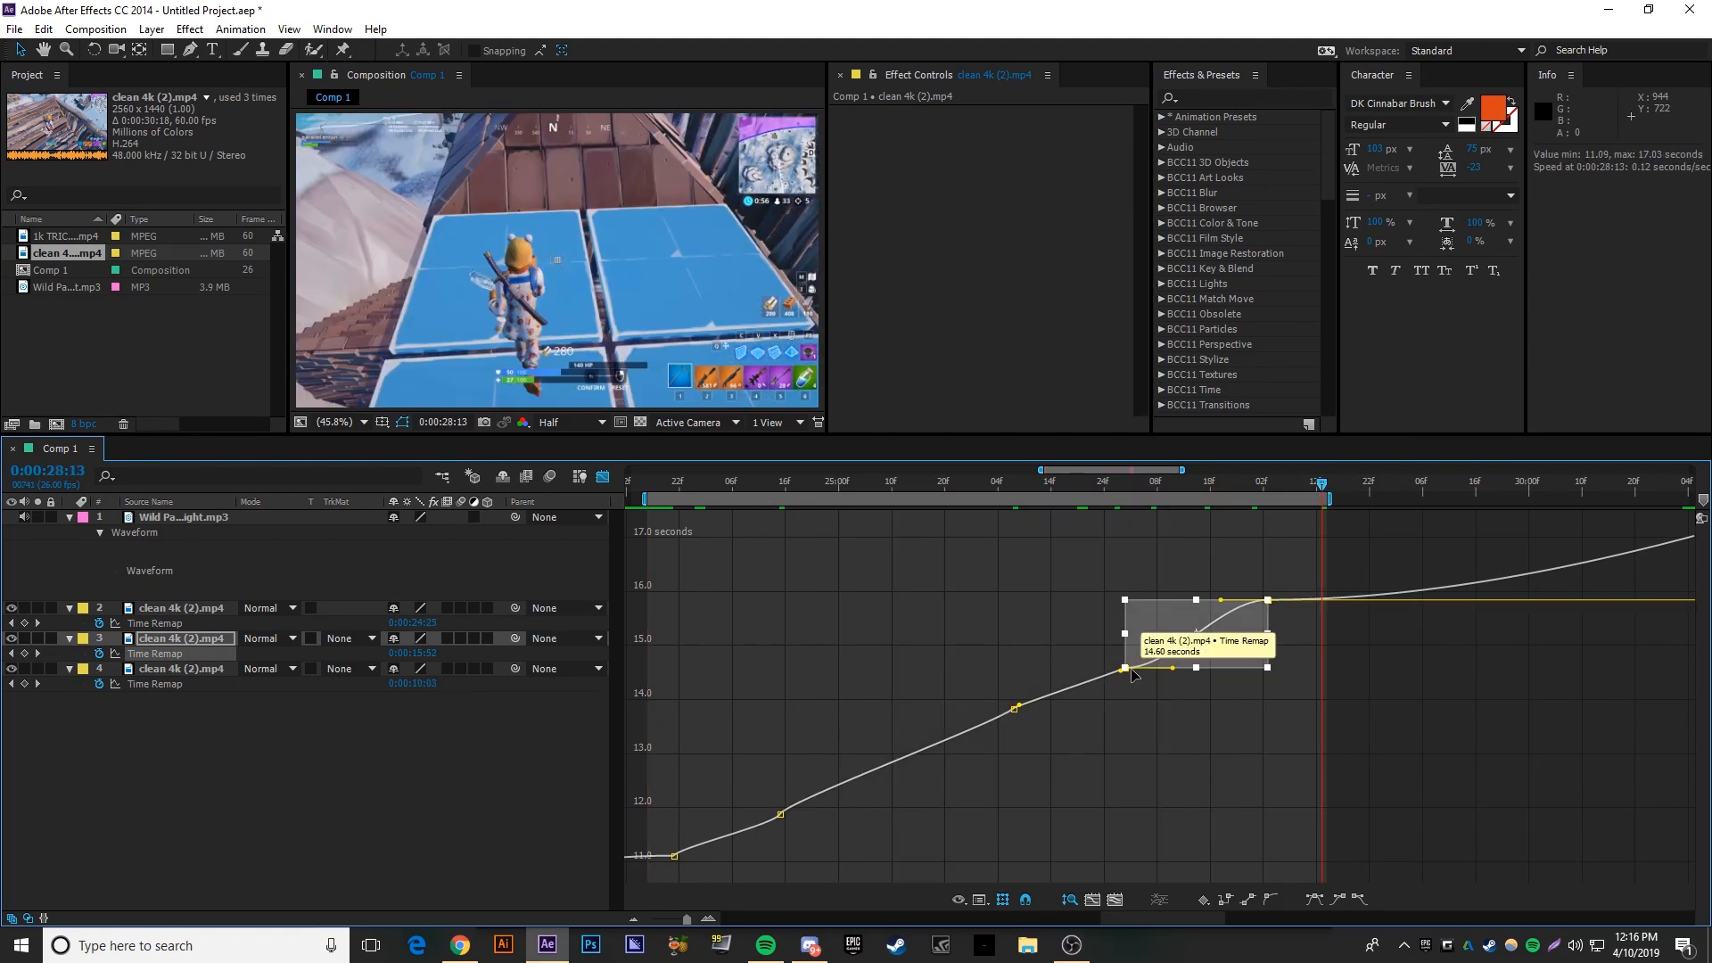
- Shorten and tilt the handles between the second segment's keyframes at 0:00:27:02 and 0:00:28:03, and preview the result
{"action": "left_click", "coordinate": [1126, 668]}
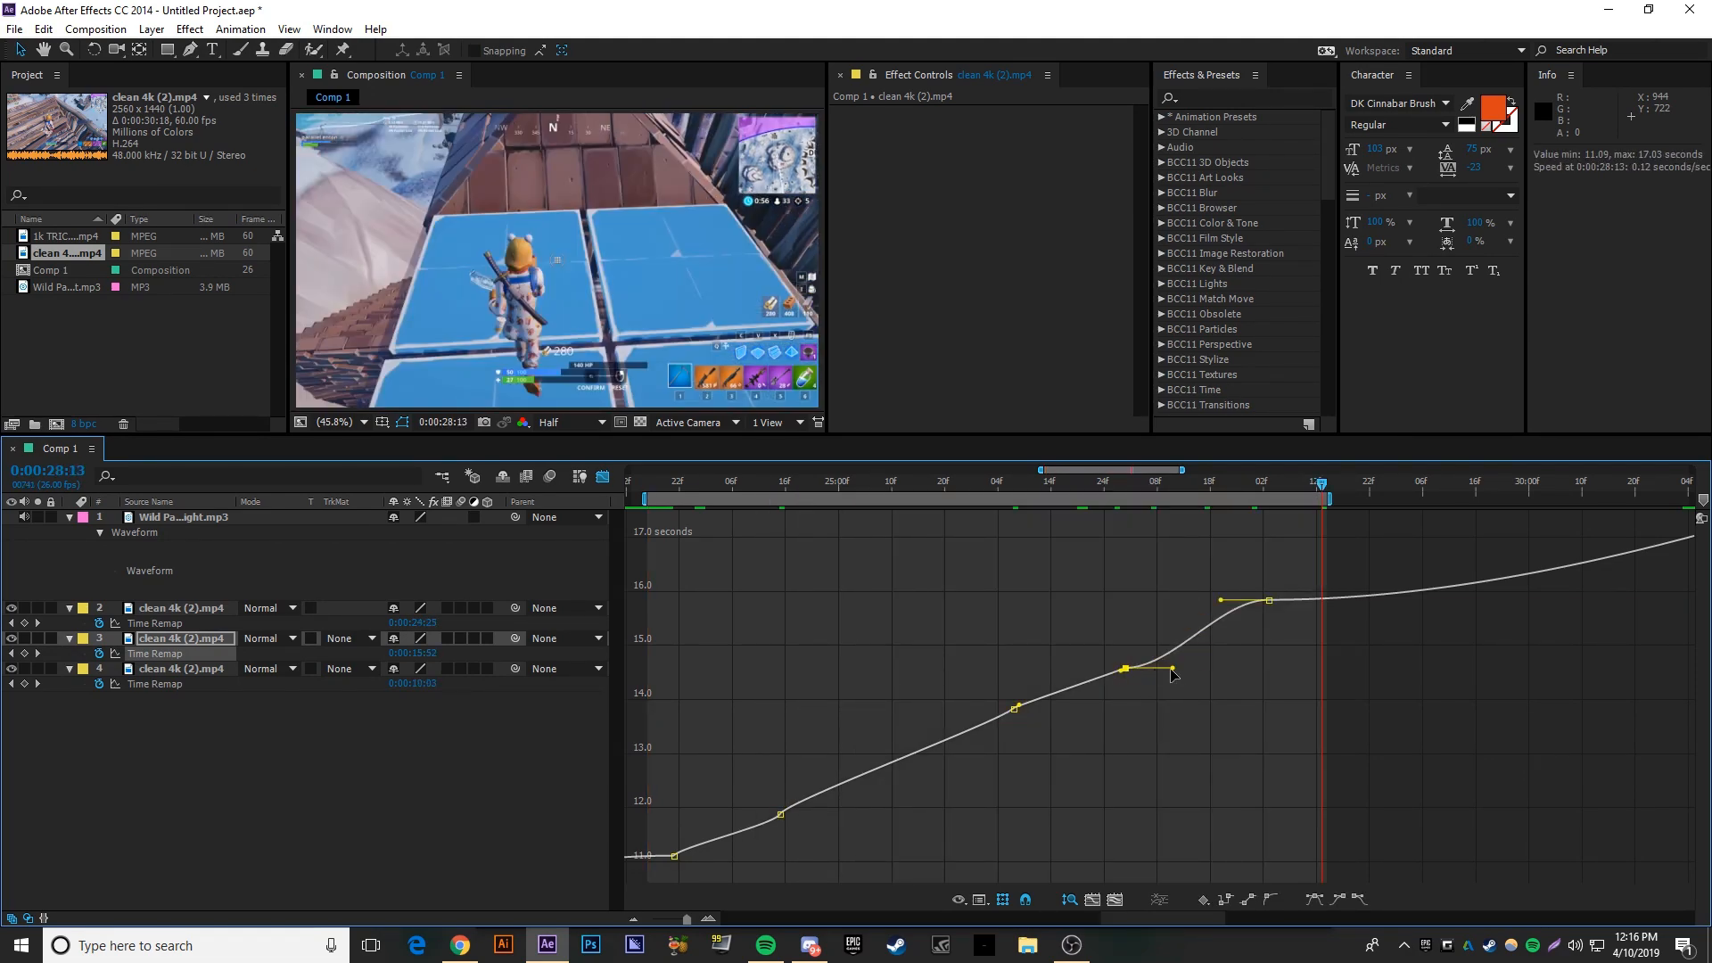
{"action": "left_click_drag", "start_coordinate": [1221, 602], "coordinate": [1255, 624]}
{"action": "key", "text": "space"}
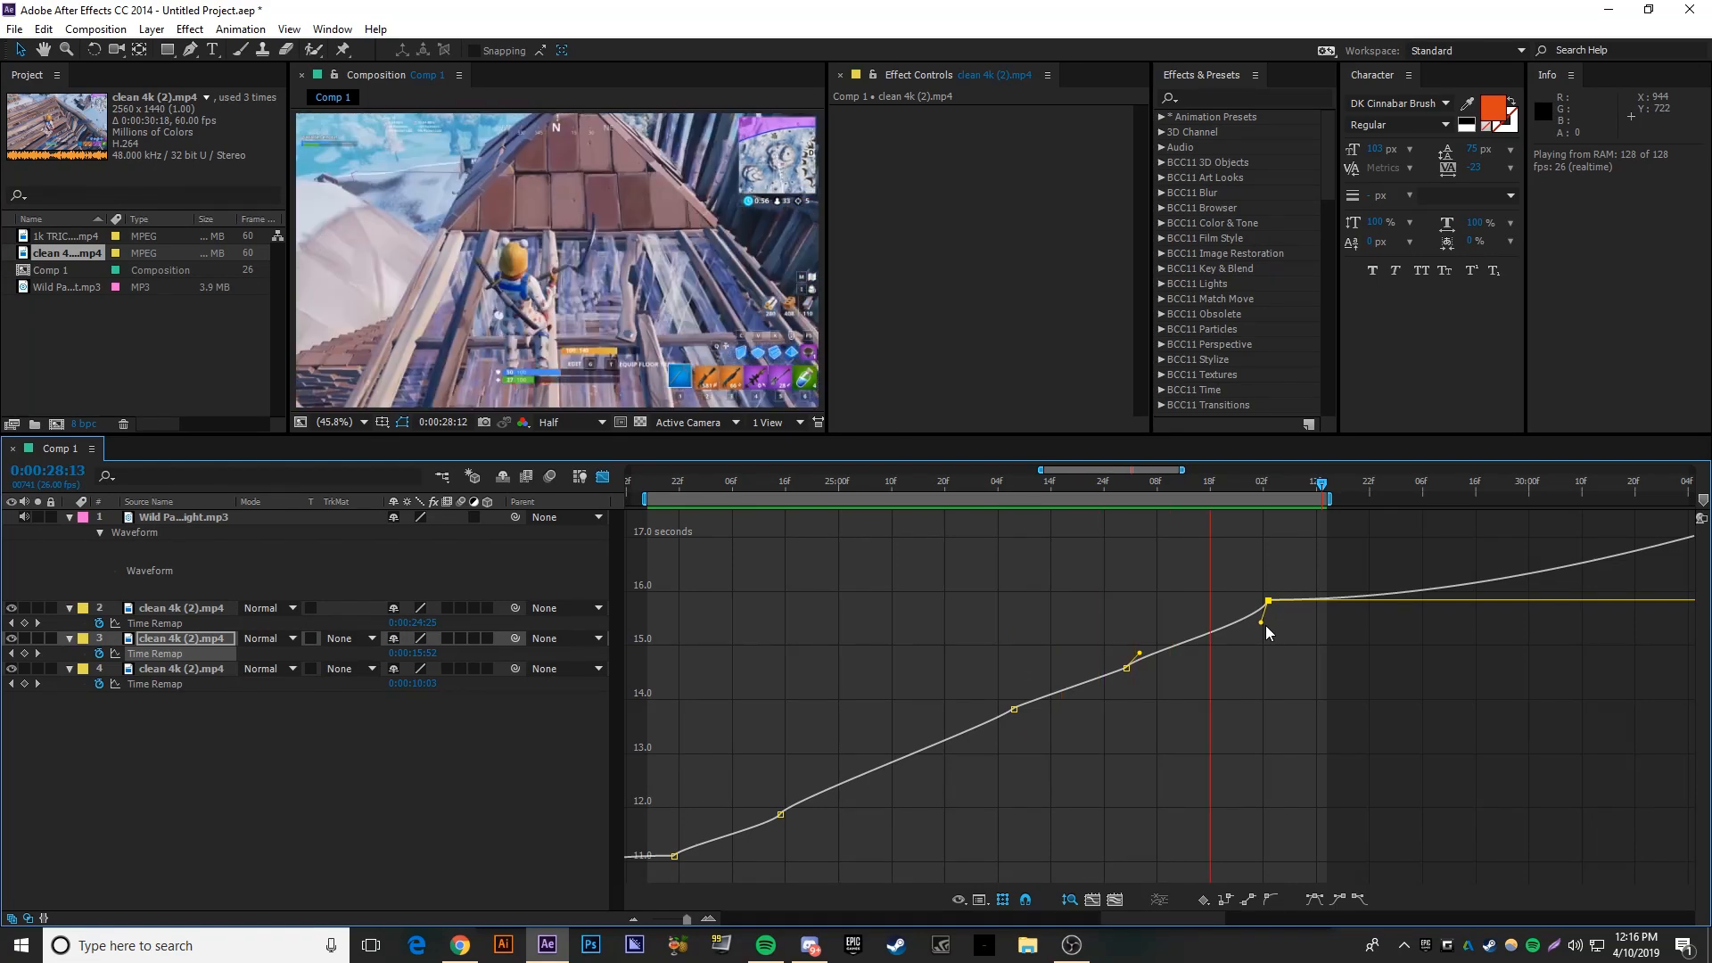
- Leave the Graph Editor for the layer bars and play the composition from 0:00:27:04
{"action": "left_click", "coordinate": [1133, 484]}
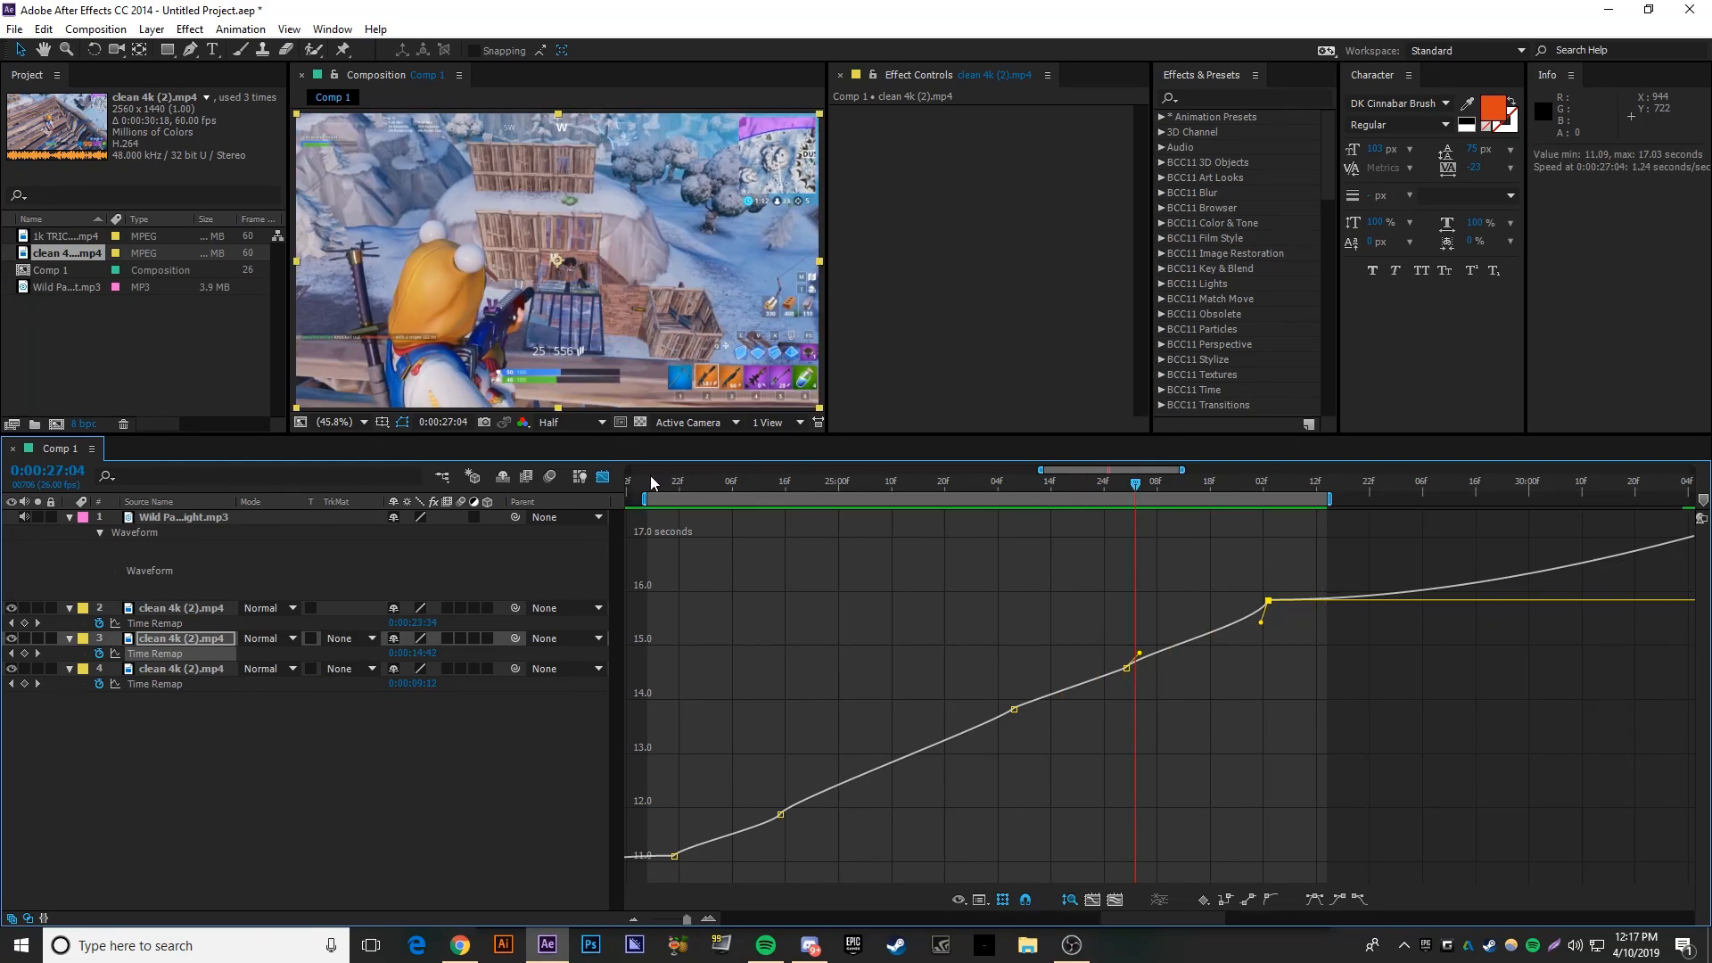
{"action": "left_click", "coordinate": [601, 479]}
{"action": "key", "text": "space"}
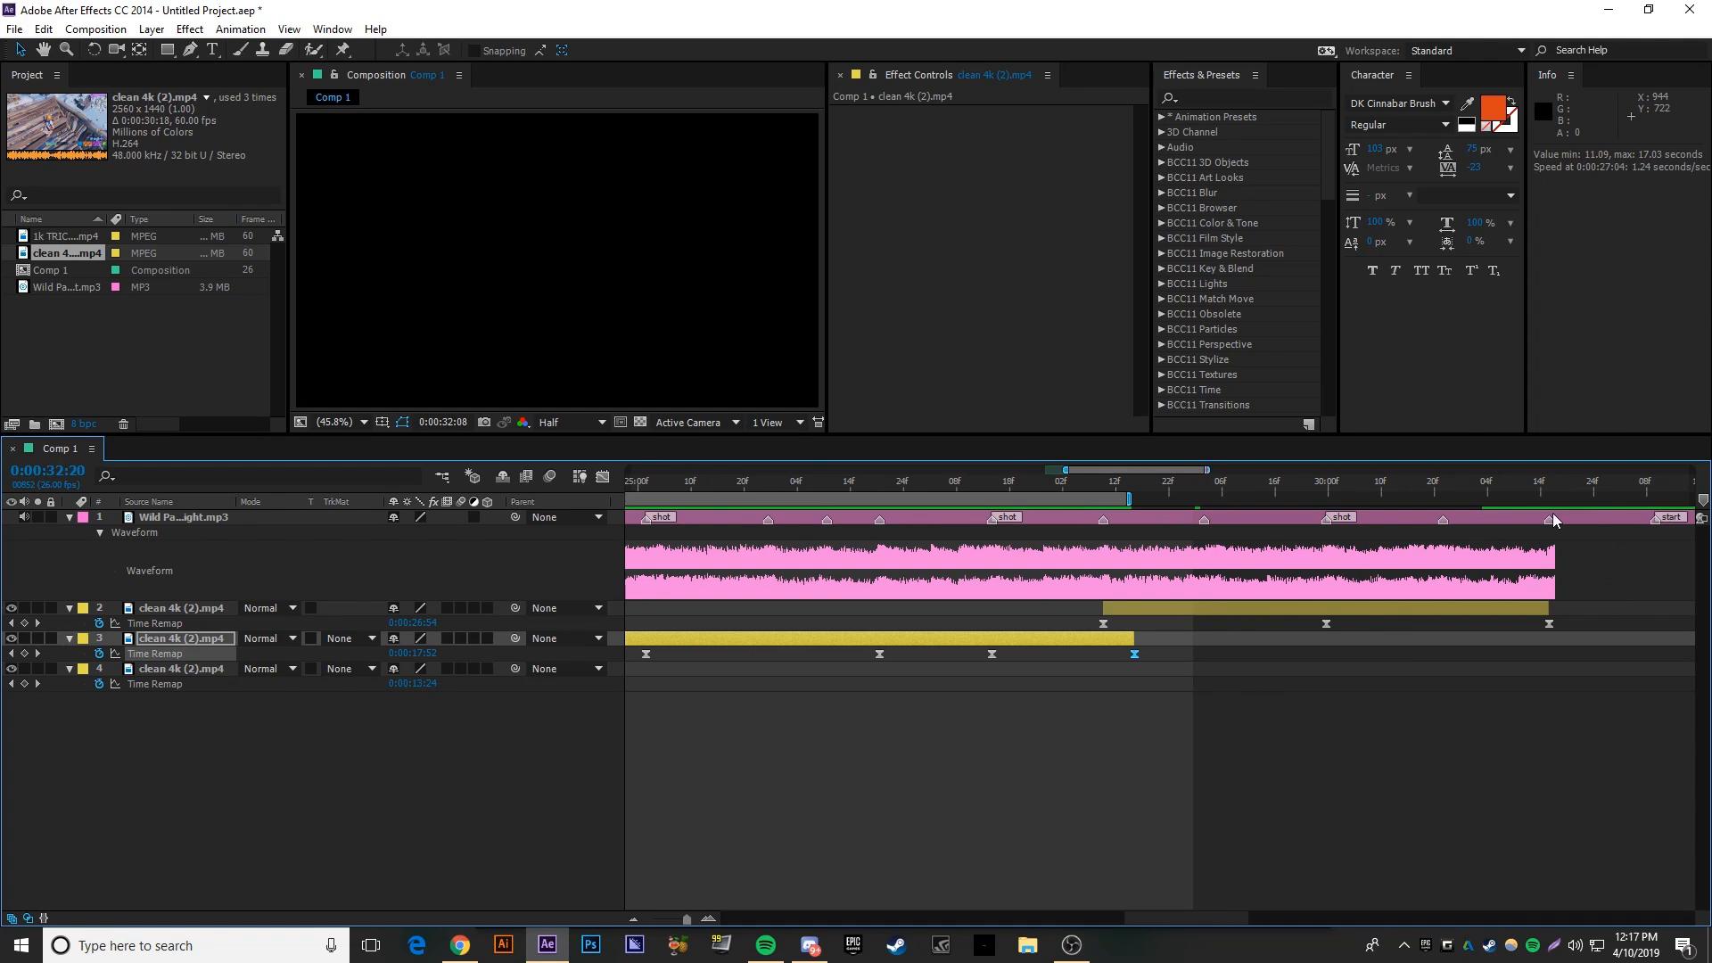
- Shorten and tilt the Time Remap curve handles of the third segment between its keyframes at its start, the shot marker and its end
{"action": "left_click", "coordinate": [183, 608]}
{"action": "left_click", "coordinate": [602, 478]}
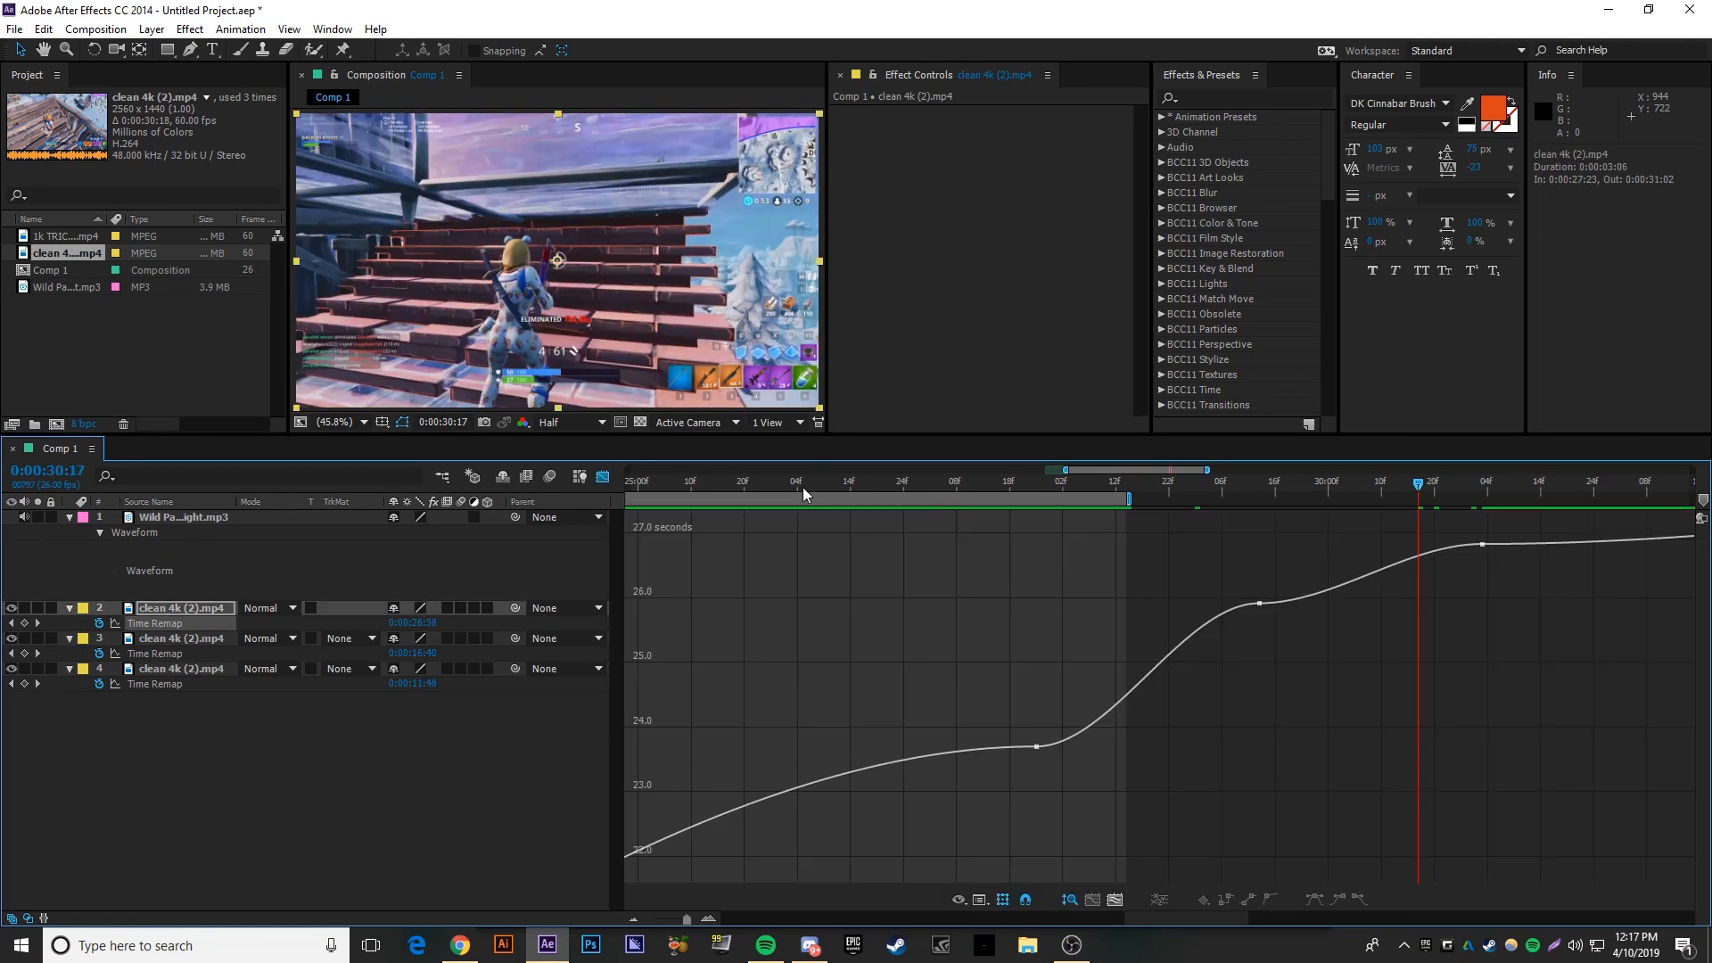
{"action": "left_click_drag", "start_coordinate": [792, 739], "coordinate": [911, 812]}
{"action": "left_click_drag", "start_coordinate": [1195, 616], "coordinate": [1320, 653]}
{"action": "left_click_drag", "start_coordinate": [1489, 626], "coordinate": [1355, 609]}
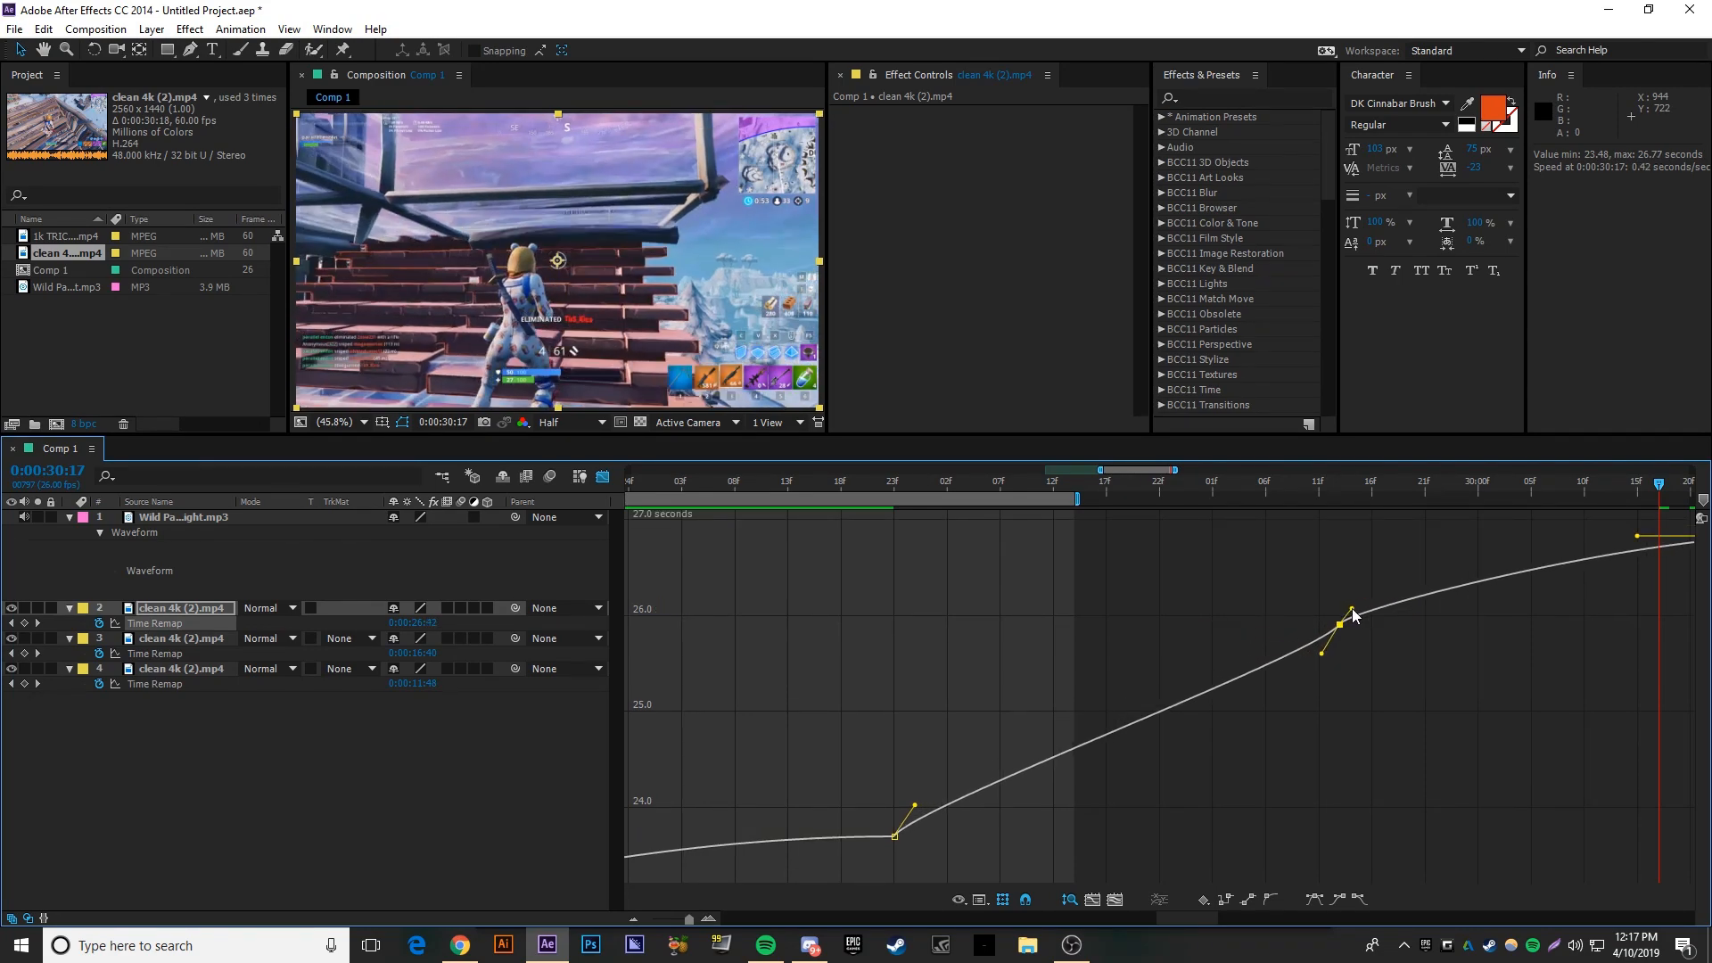
{"action": "key", "text": "minus"}
{"action": "left_click_drag", "start_coordinate": [1627, 537], "coordinate": [1669, 537]}
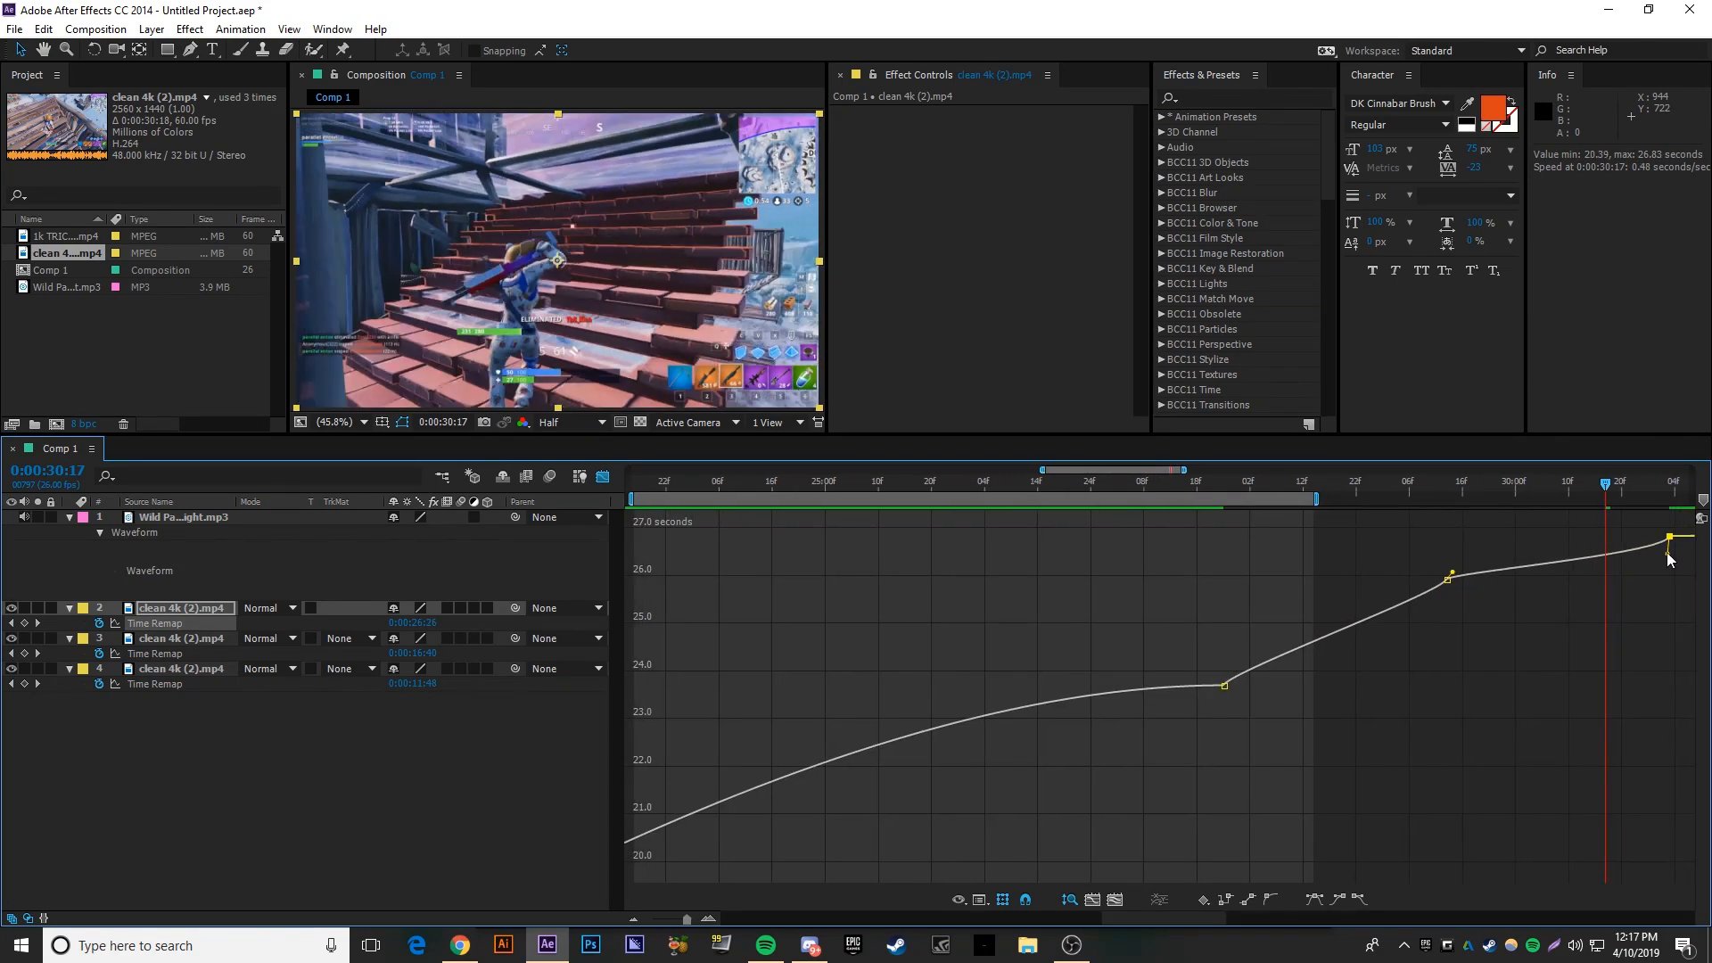
- Set the work area from just before the third segment to 0:00:31:09, preview it, and leave the Graph Editor
{"action": "left_click_drag", "start_coordinate": [1224, 496], "coordinate": [1320, 489]}
{"action": "left_click", "coordinate": [1367, 490]}
{"action": "key", "text": "n"}
{"action": "key", "text": "KP_0"}
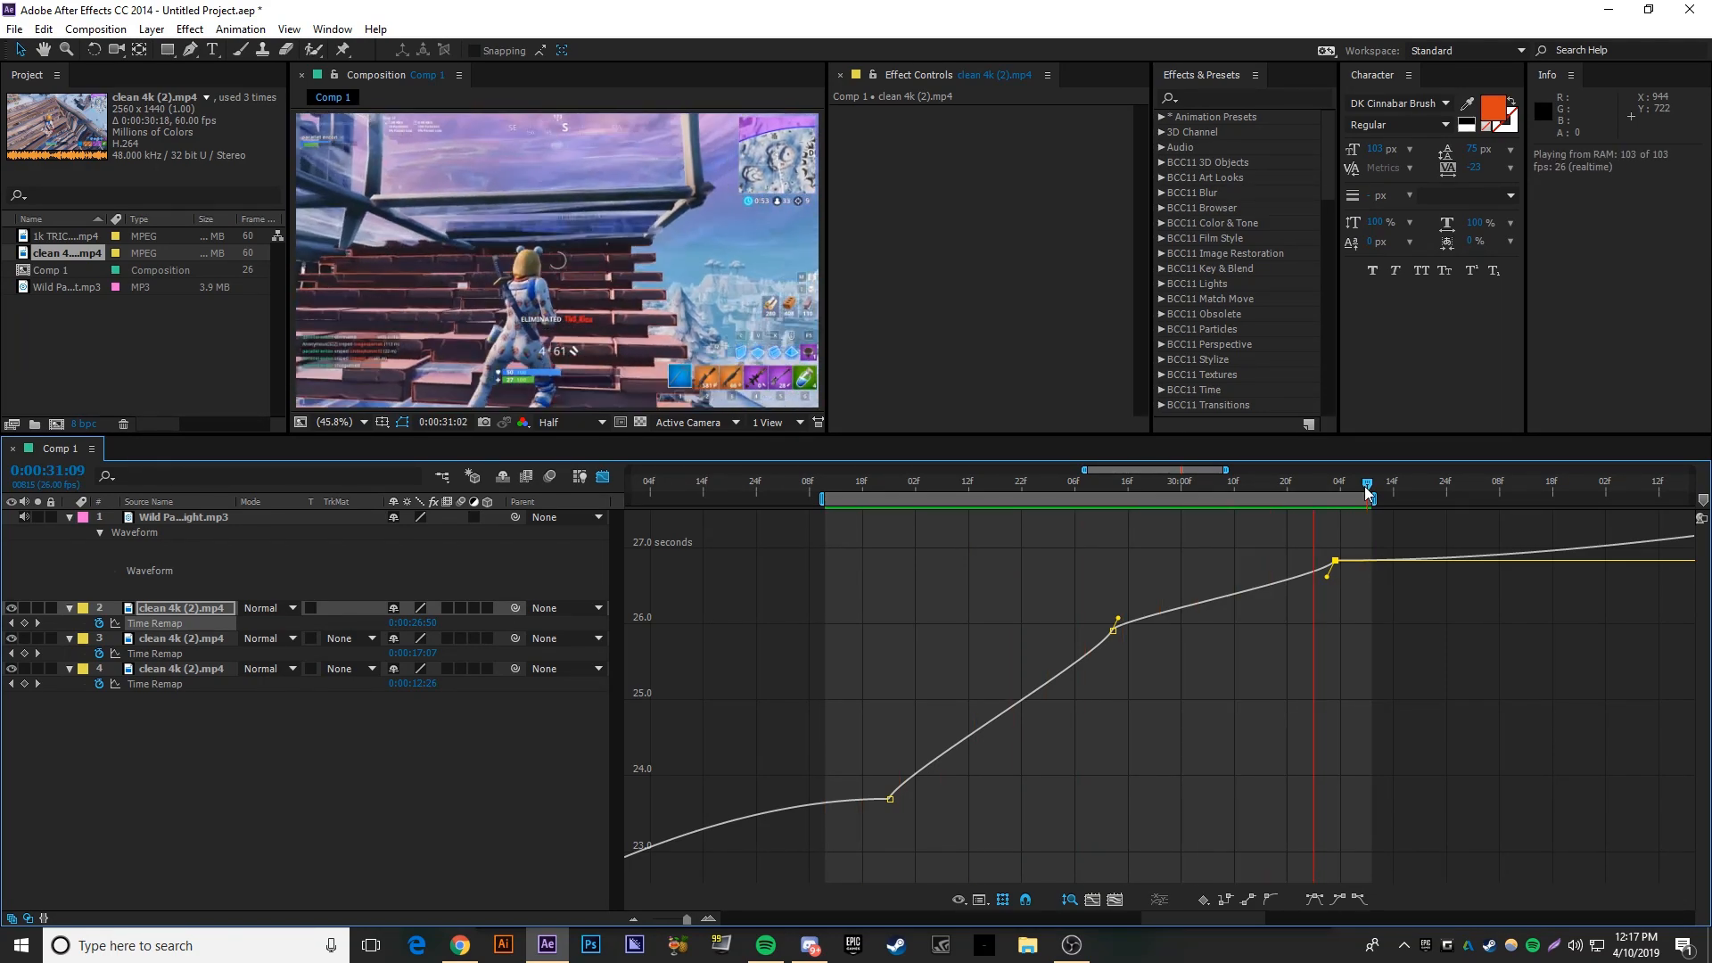
{"action": "key", "text": "space"}
{"action": "left_click", "coordinate": [603, 480]}
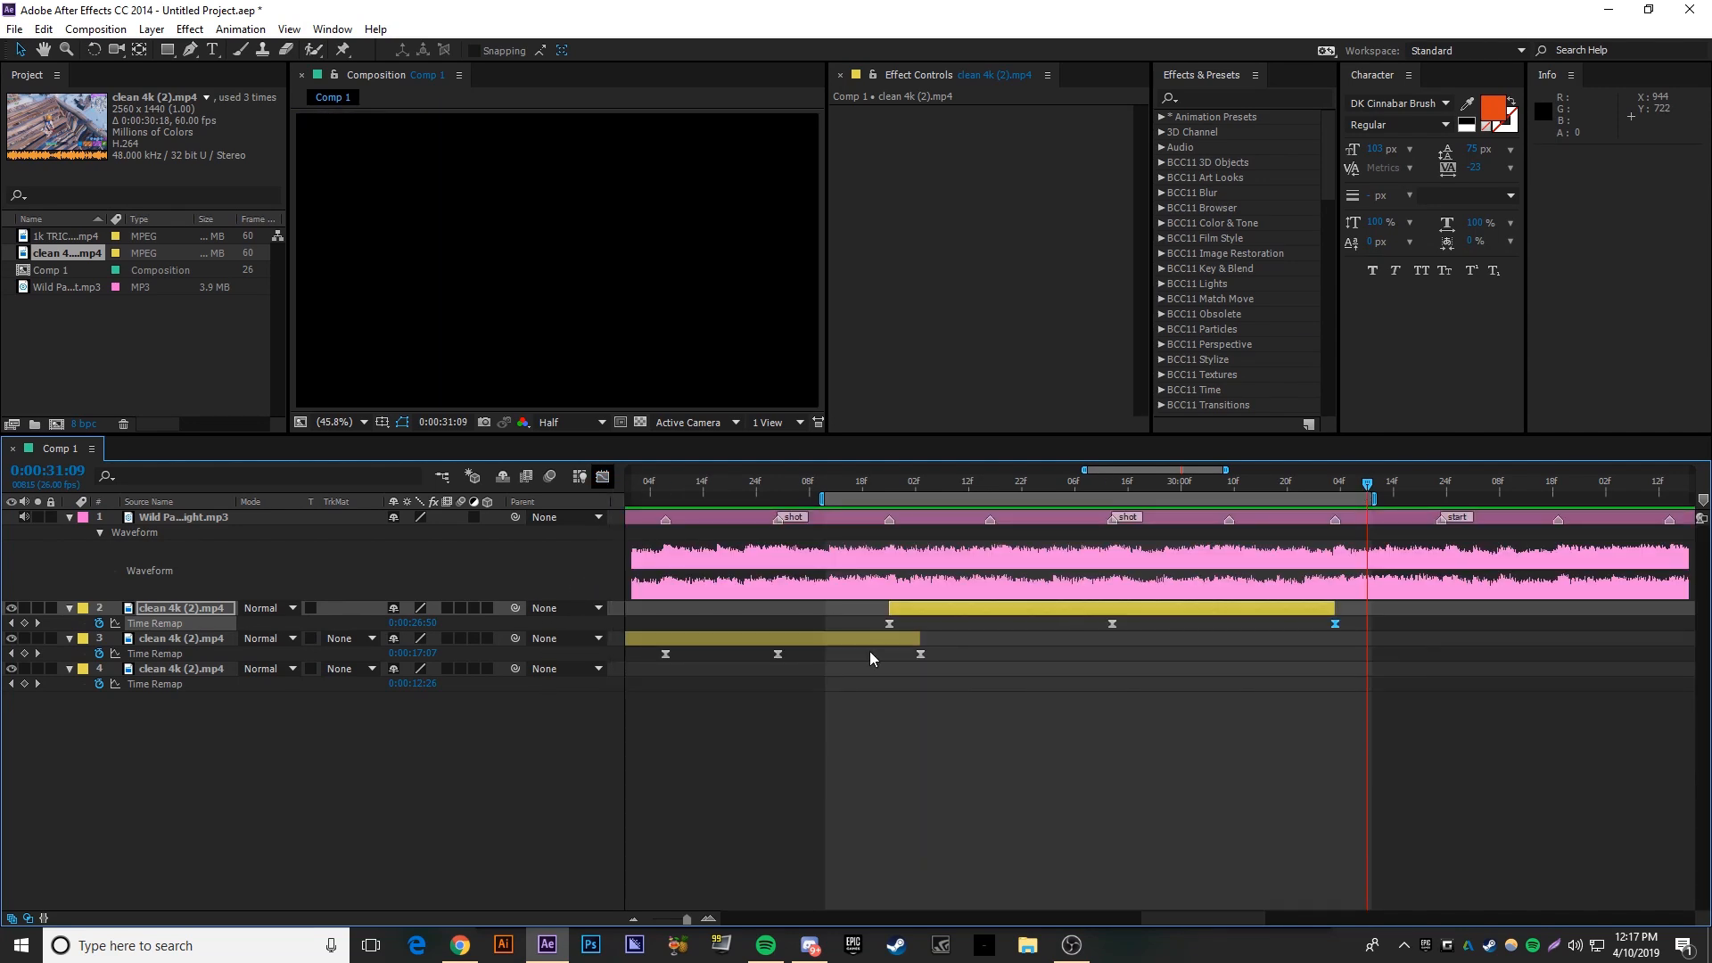
- Fade in the second segment with Opacity keyframes from its start at 0:00:23:21 up to 100% at 0:00:24:01
{"action": "key", "text": "minus"}
{"action": "key", "text": "minus"}
{"action": "key", "text": "minus"}
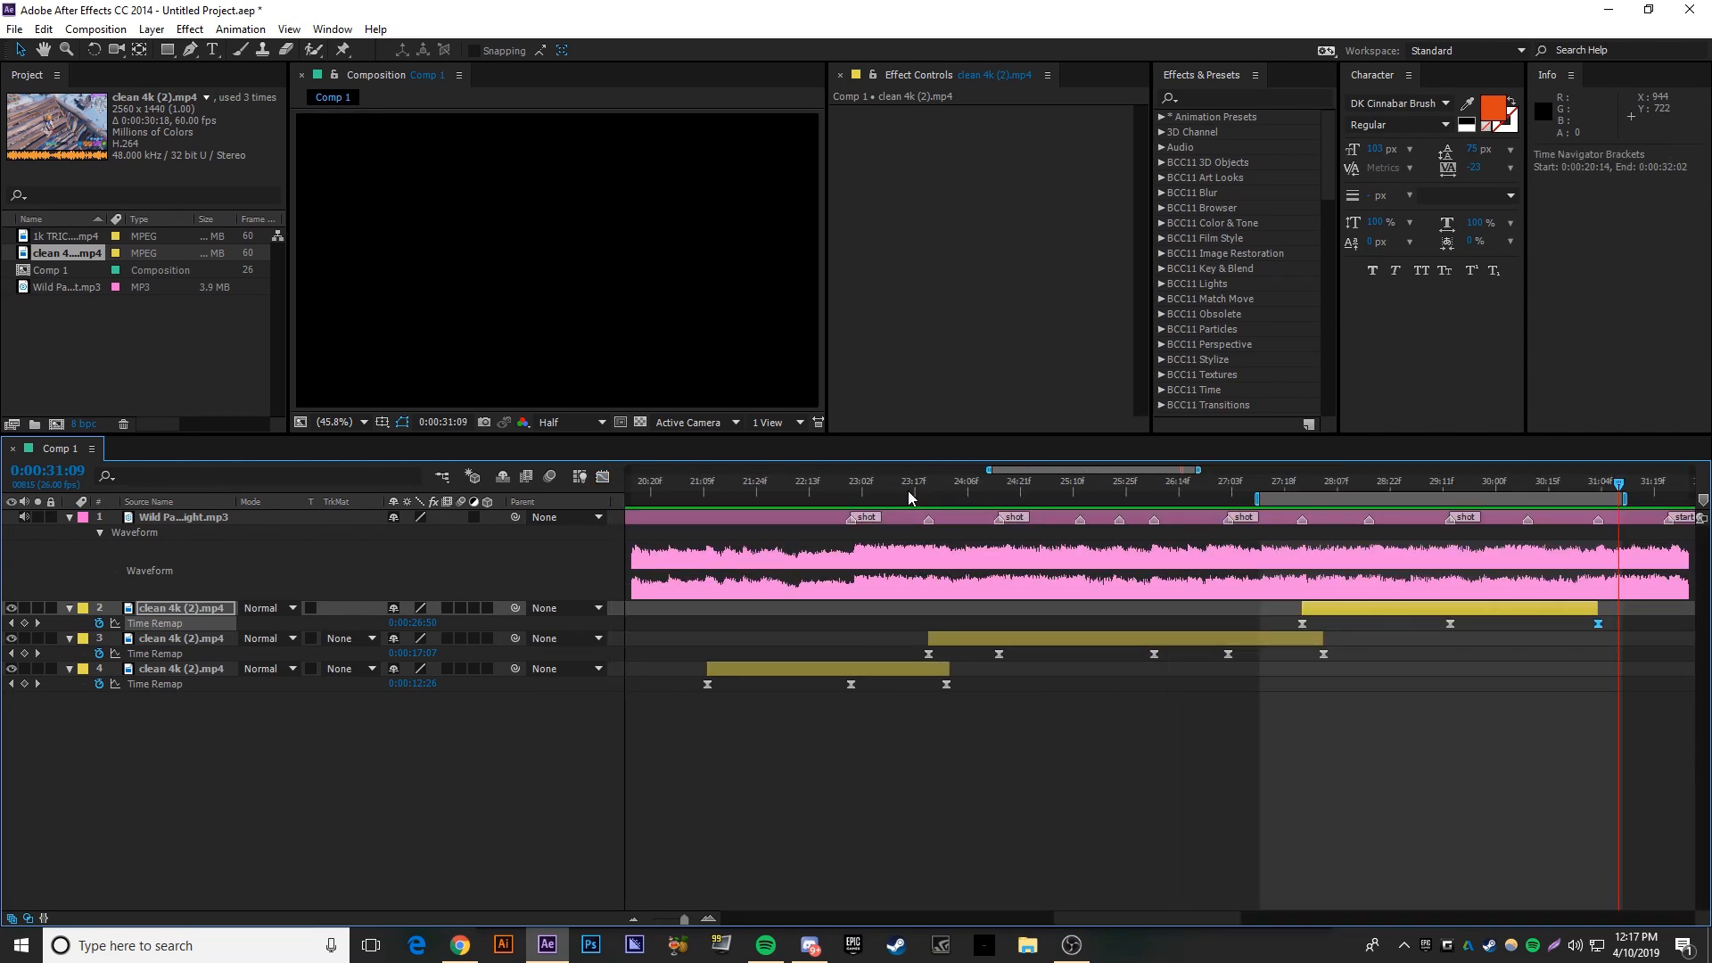
{"action": "left_click", "coordinate": [929, 496]}
{"action": "left_click", "coordinate": [937, 639]}
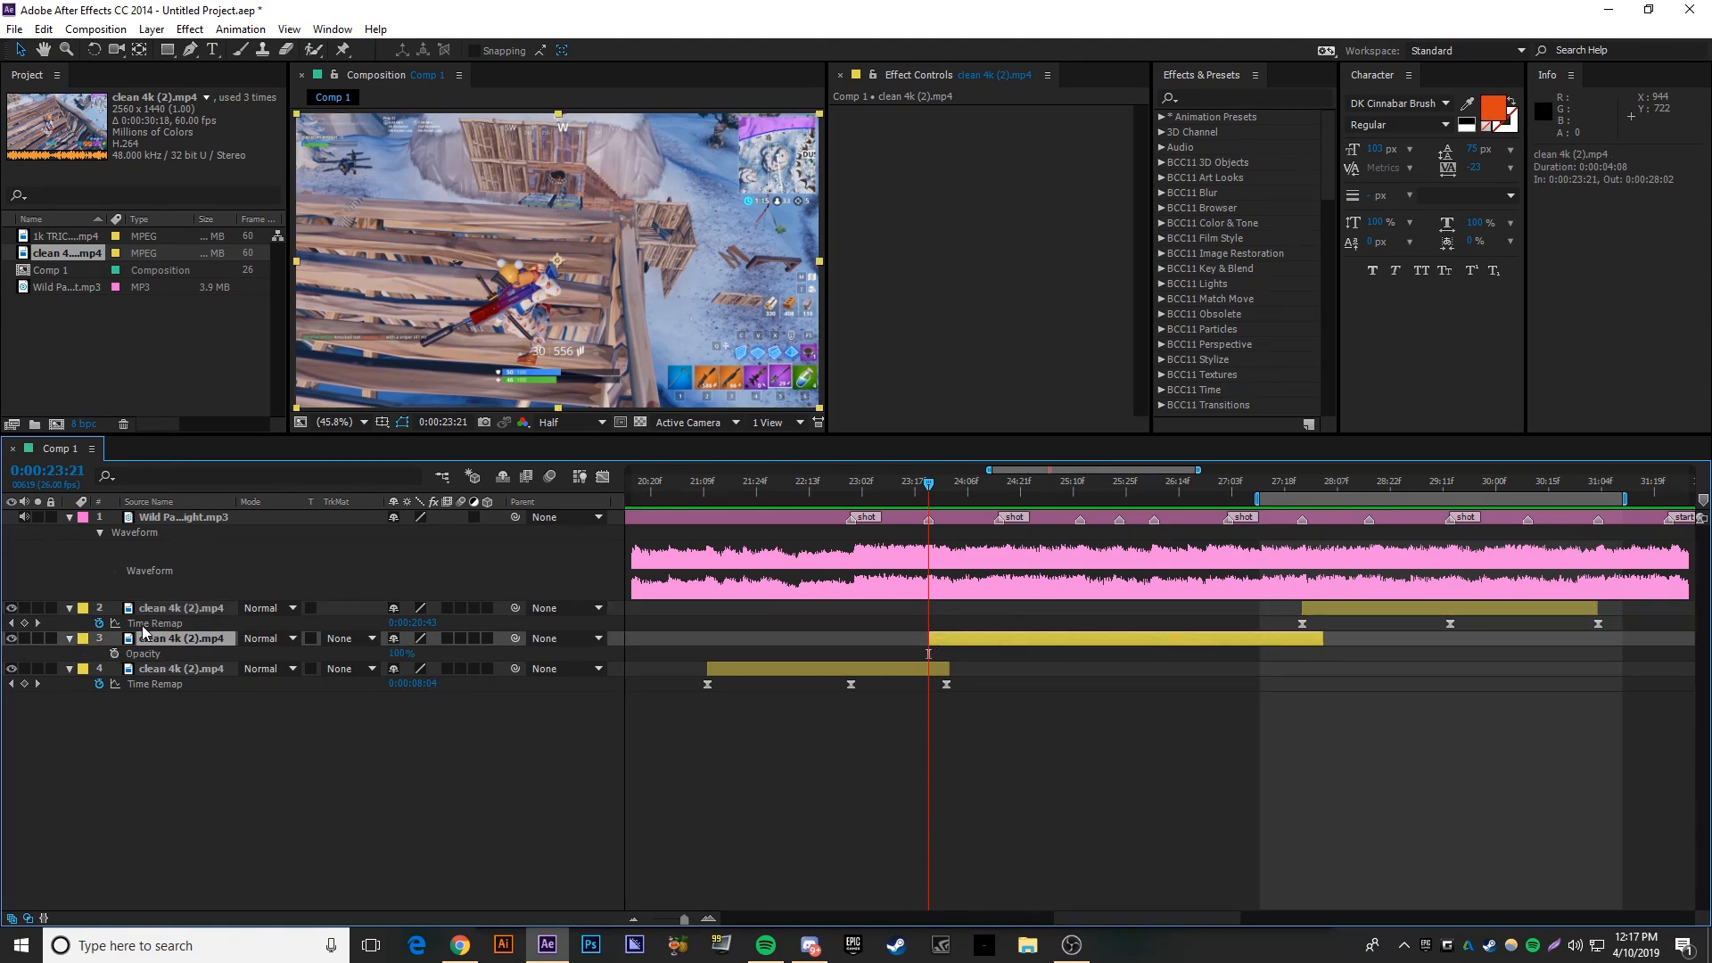
{"action": "left_click", "coordinate": [114, 655]}
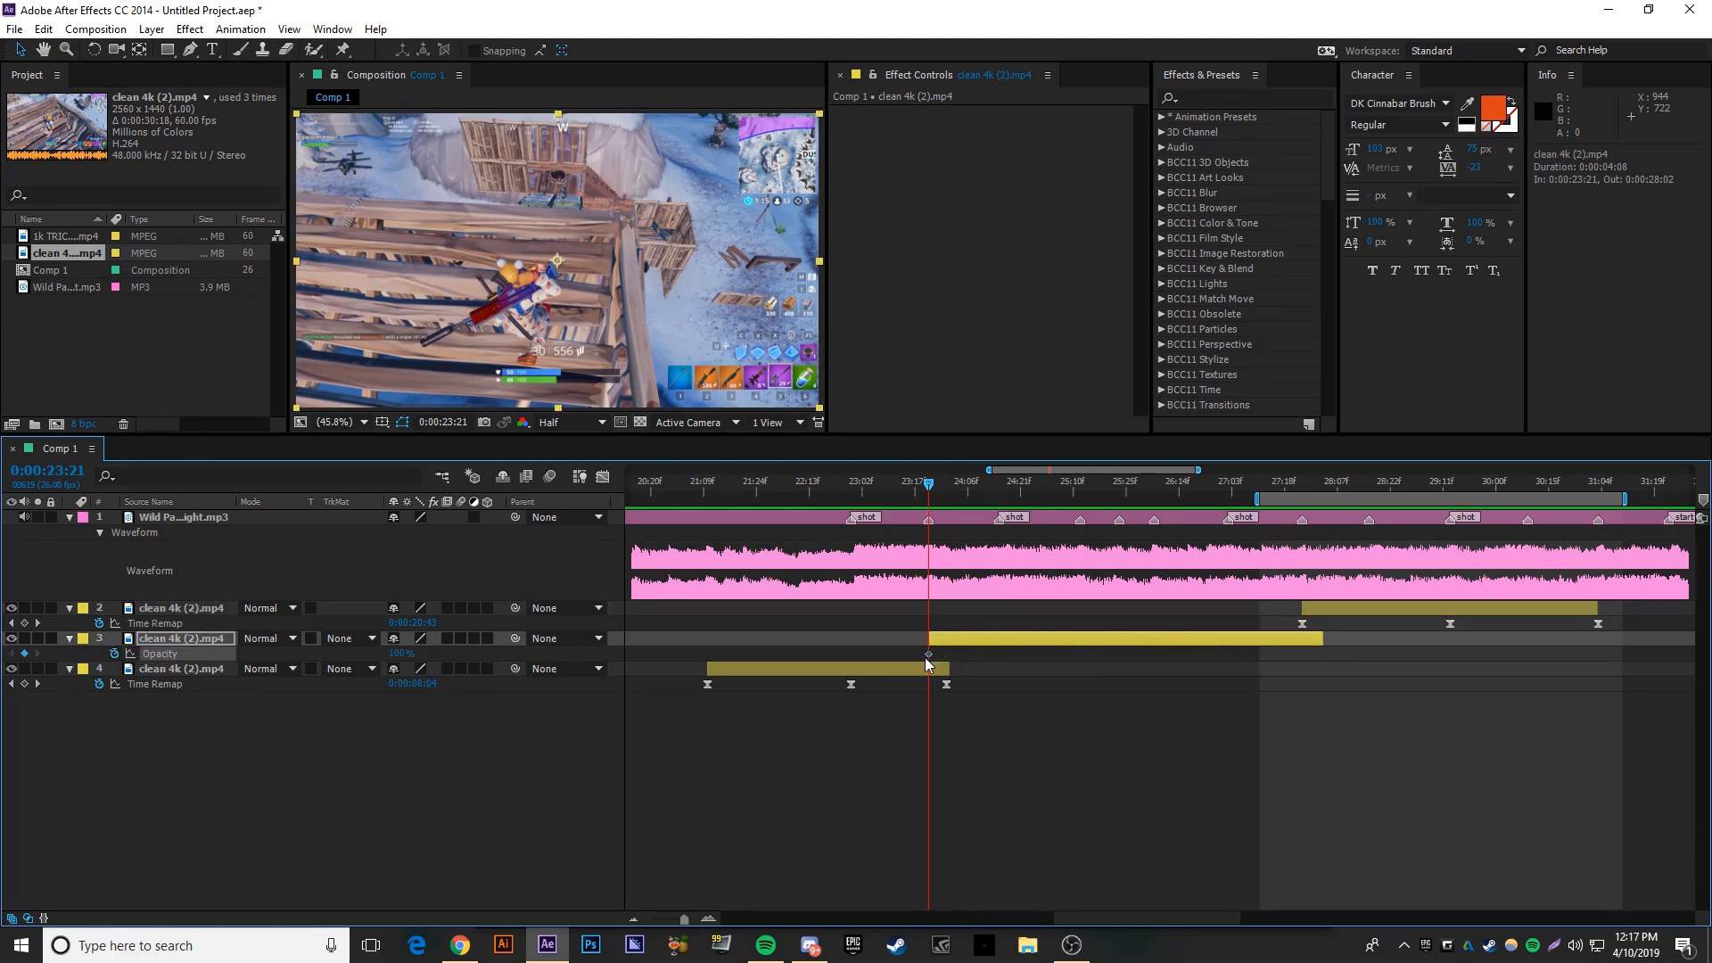
{"action": "left_click_drag", "start_coordinate": [932, 657], "coordinate": [956, 669]}
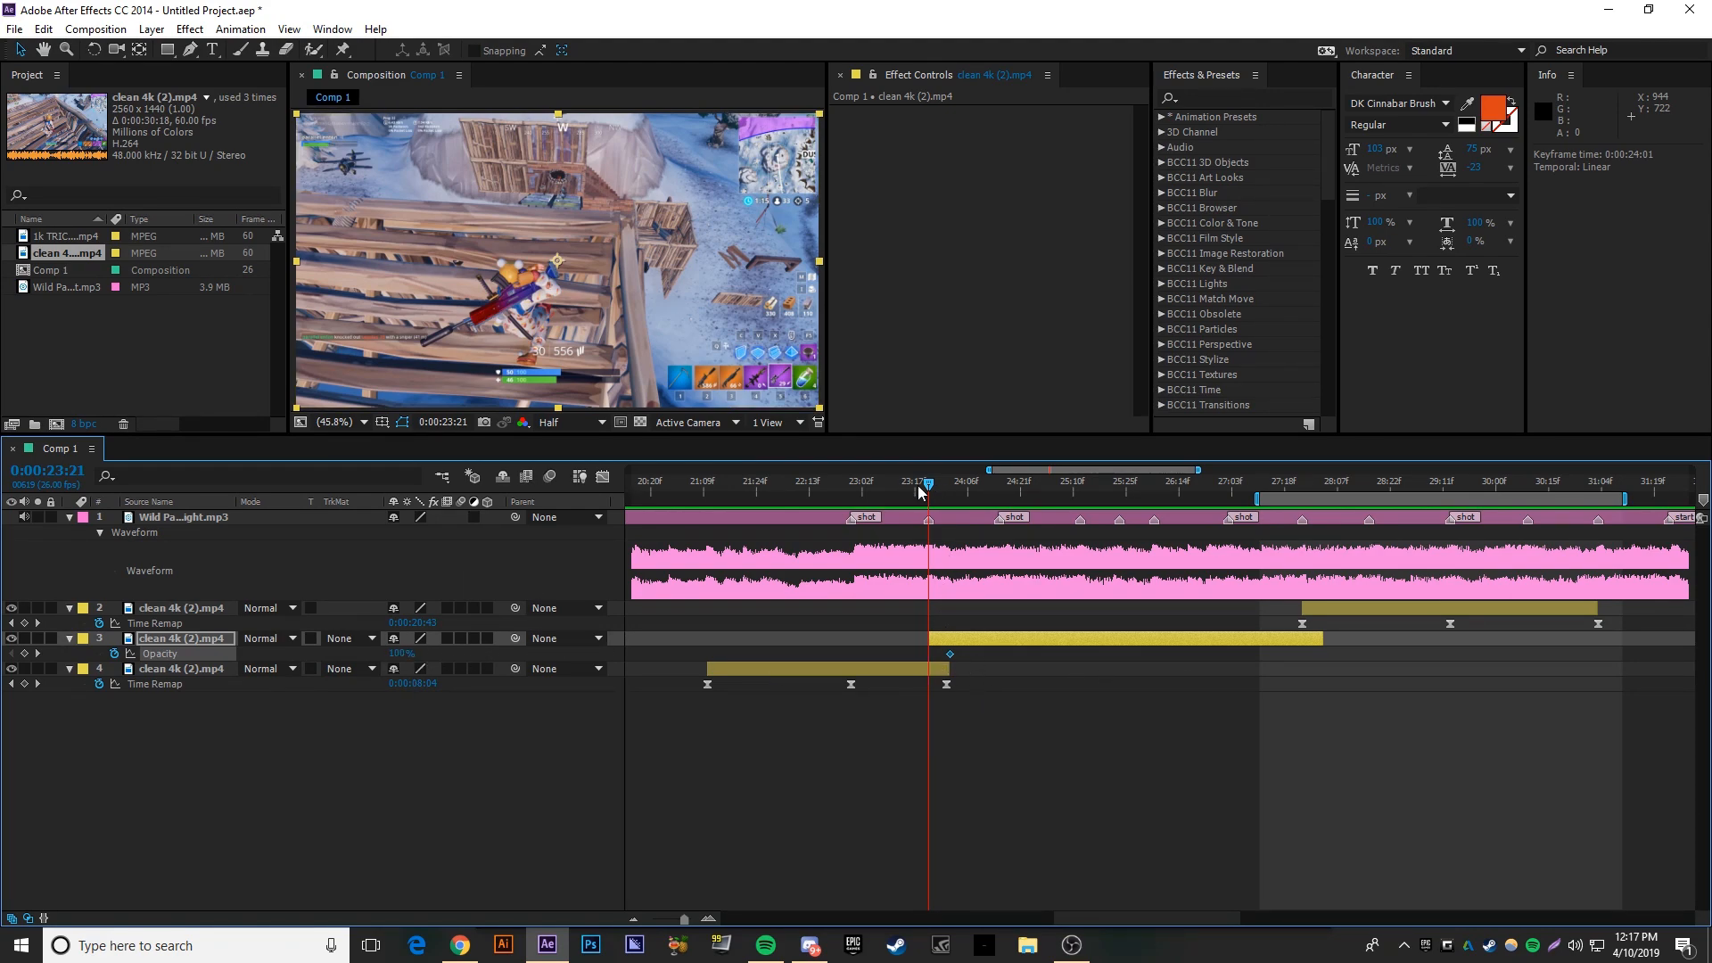
{"action": "left_click", "coordinate": [951, 495]}
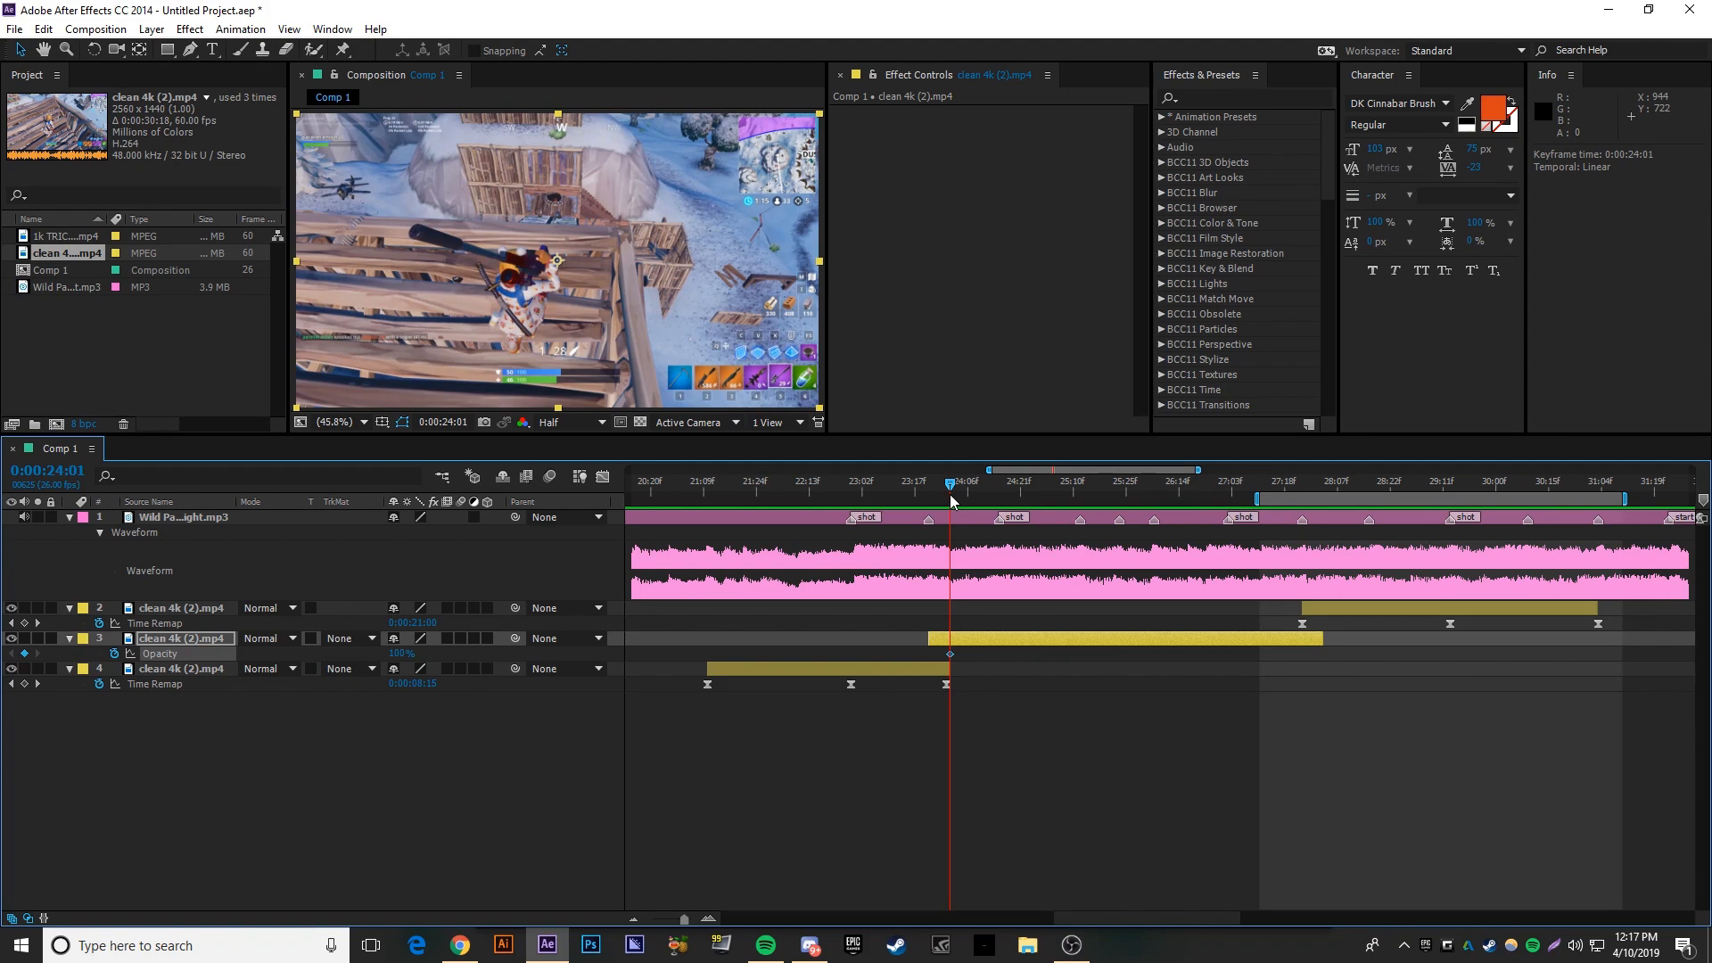
- Fade in the third segment with Opacity keyframes from its start up to 100% at 0:00:28:02
{"action": "left_click_drag", "start_coordinate": [955, 504], "coordinate": [1302, 497]}
{"action": "left_click", "coordinate": [1314, 616]}
{"action": "left_click", "coordinate": [114, 623]}
{"action": "left_click_drag", "start_coordinate": [1298, 488], "coordinate": [1328, 493]}
{"action": "left_click_drag", "start_coordinate": [1303, 623], "coordinate": [1325, 624]}
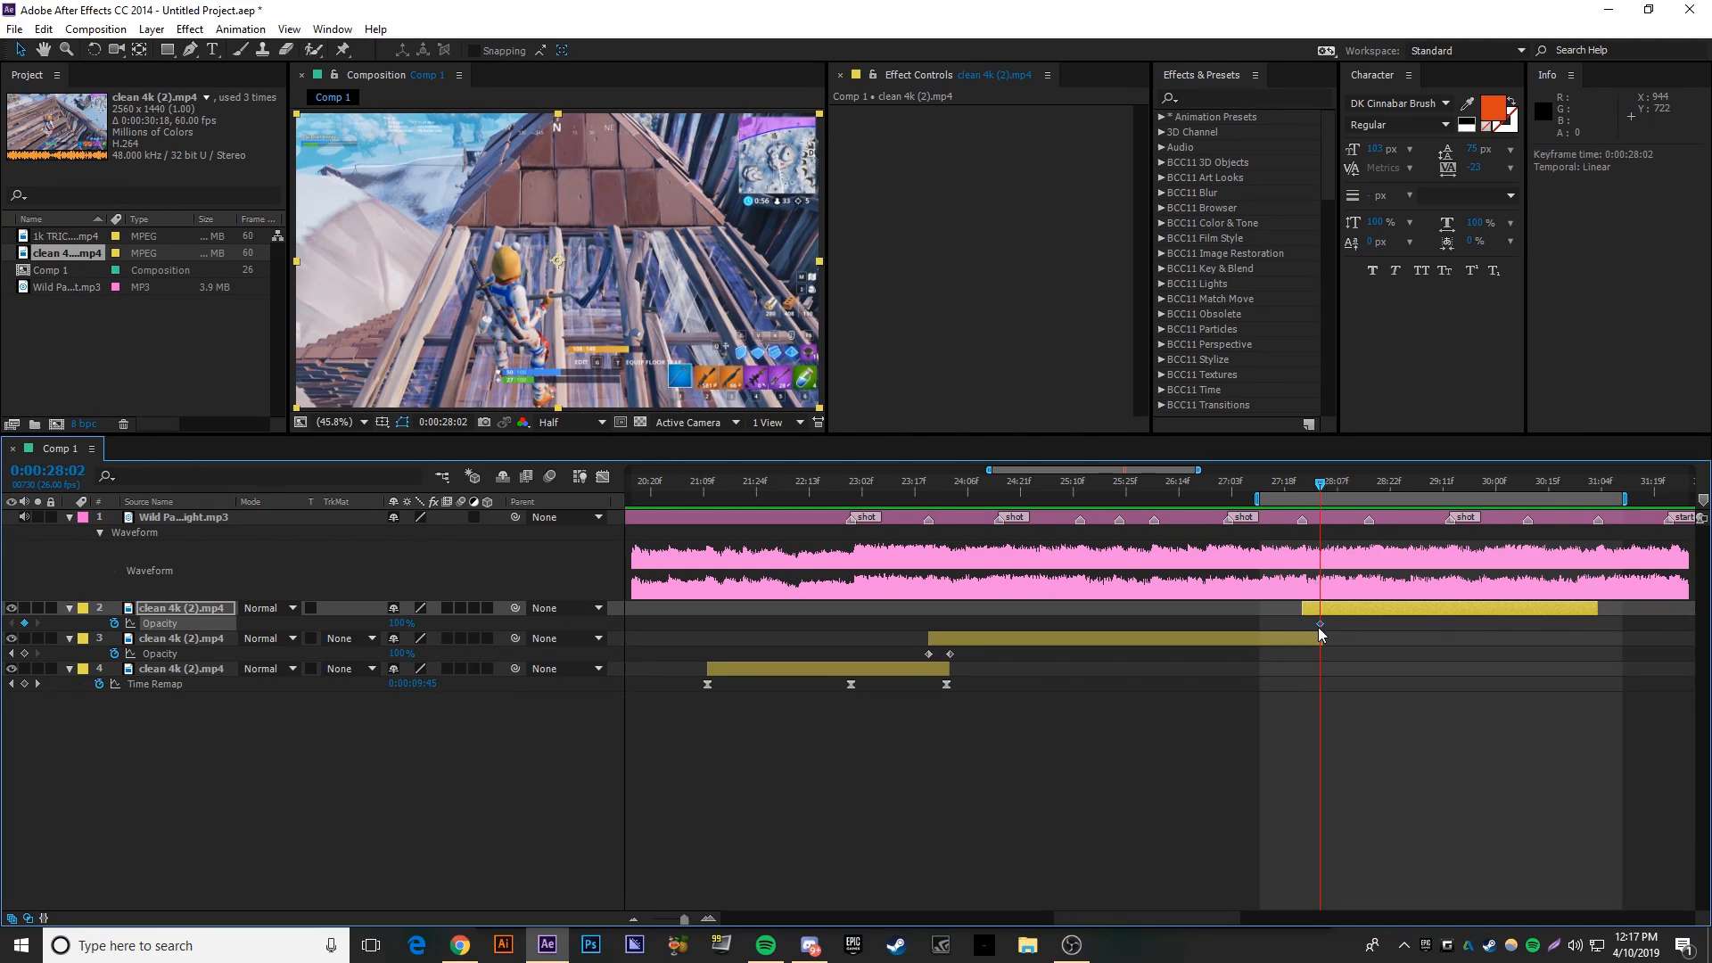
{"action": "key", "text": "j"}
{"action": "left_click_drag", "start_coordinate": [402, 623], "coordinate": [120, 634]}
- Add the 1k TRICKSHOT.mp4 clip to the timeline directly below the music layer, beginning around the end of the third segment
{"action": "left_click_drag", "start_coordinate": [1302, 491], "coordinate": [786, 500]}
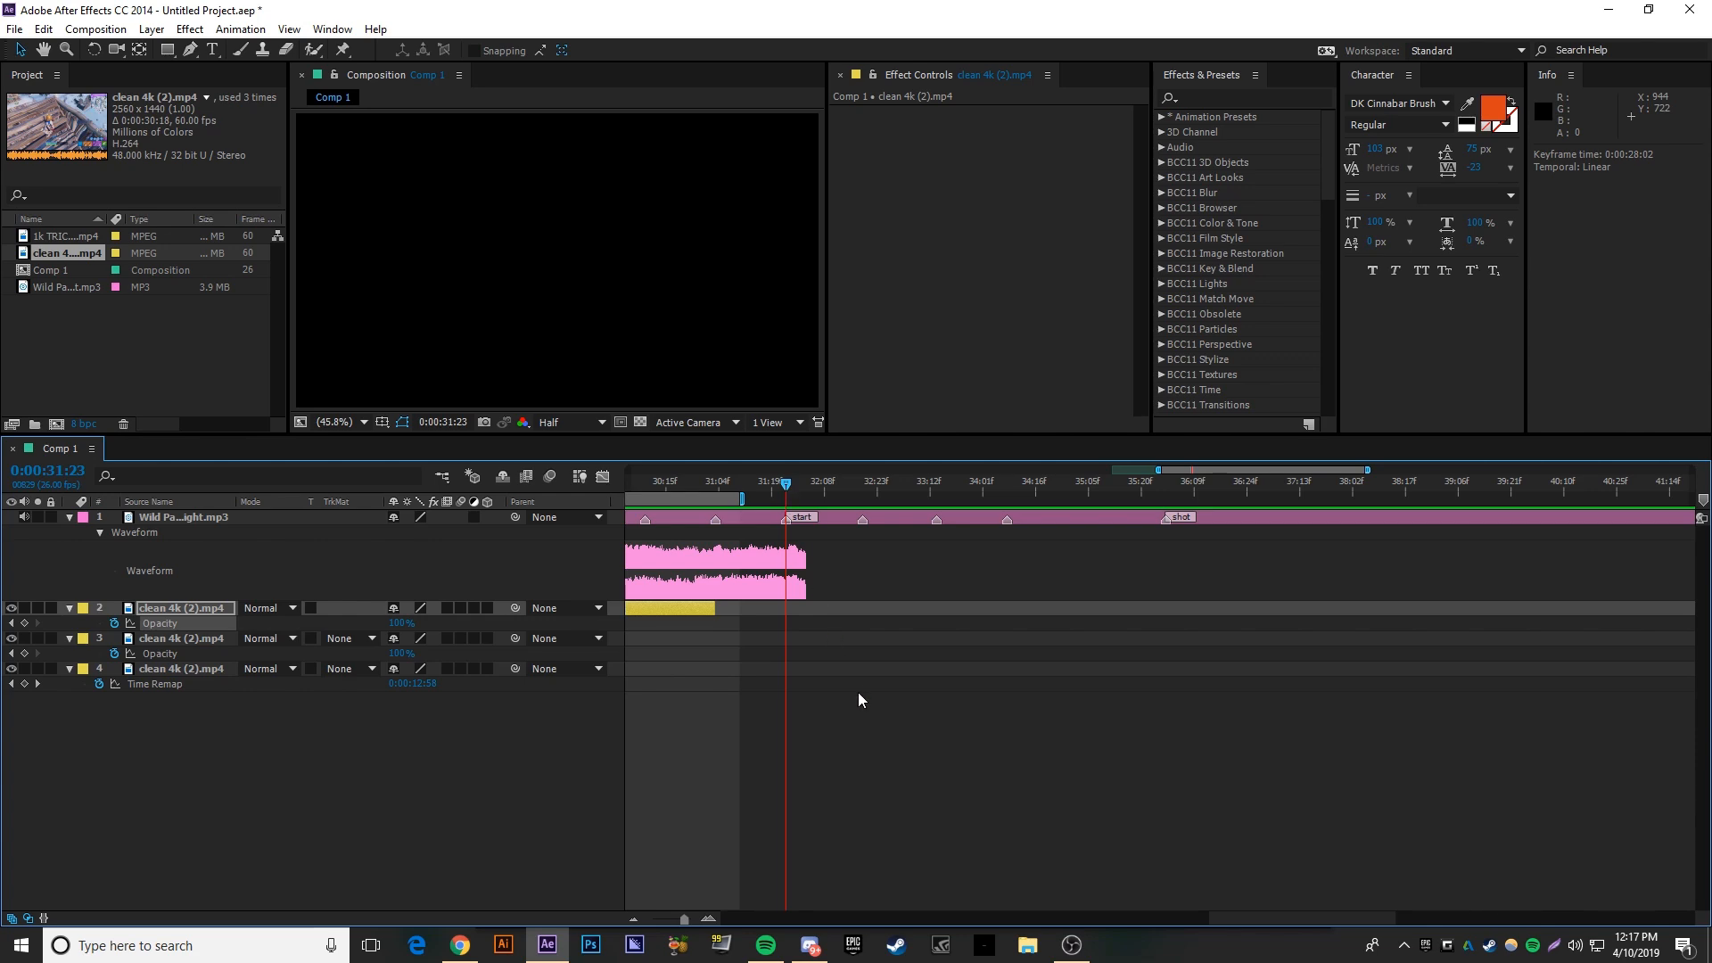
{"action": "left_click", "coordinate": [852, 689]}
{"action": "scroll", "coordinate": [835, 526], "scroll_direction": "down", "scroll_amount": 1}
{"action": "left_click_drag", "start_coordinate": [75, 237], "coordinate": [939, 603]}
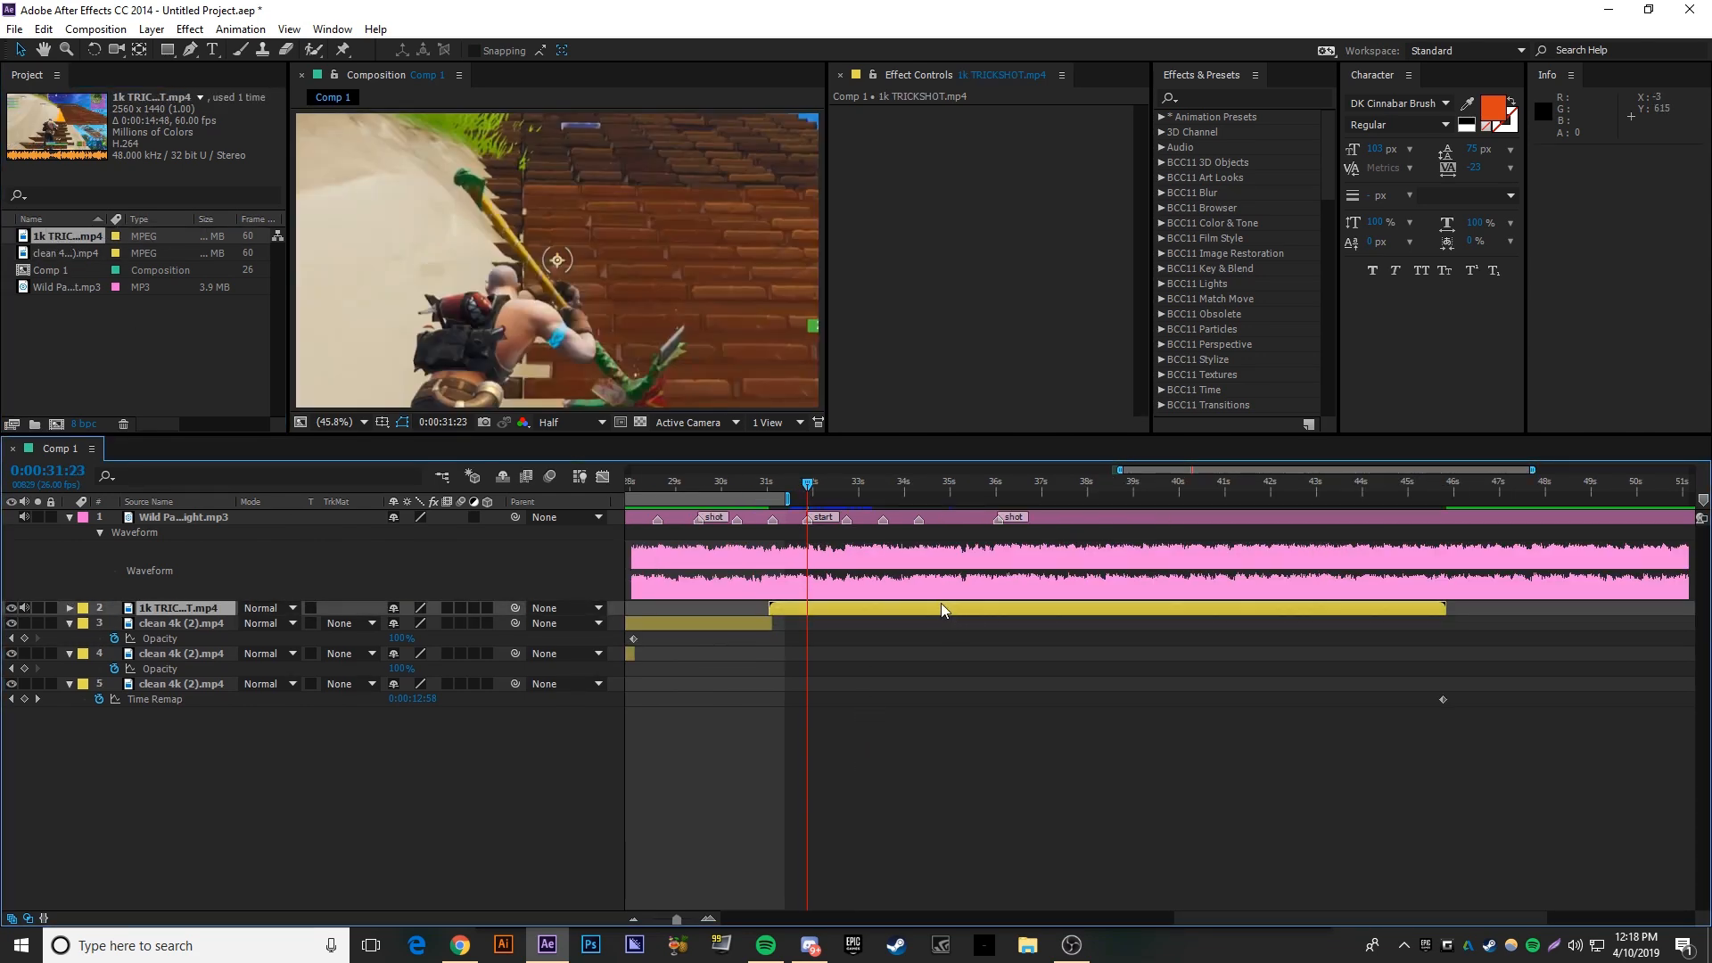
- Slide the trickshot clip earlier to start at 0:00:27:16 so its shot lands on the shot marker at 0:00:36:01
{"action": "left_click", "coordinate": [893, 697]}
{"action": "scroll", "coordinate": [895, 587], "scroll_direction": "up", "scroll_amount": 2}
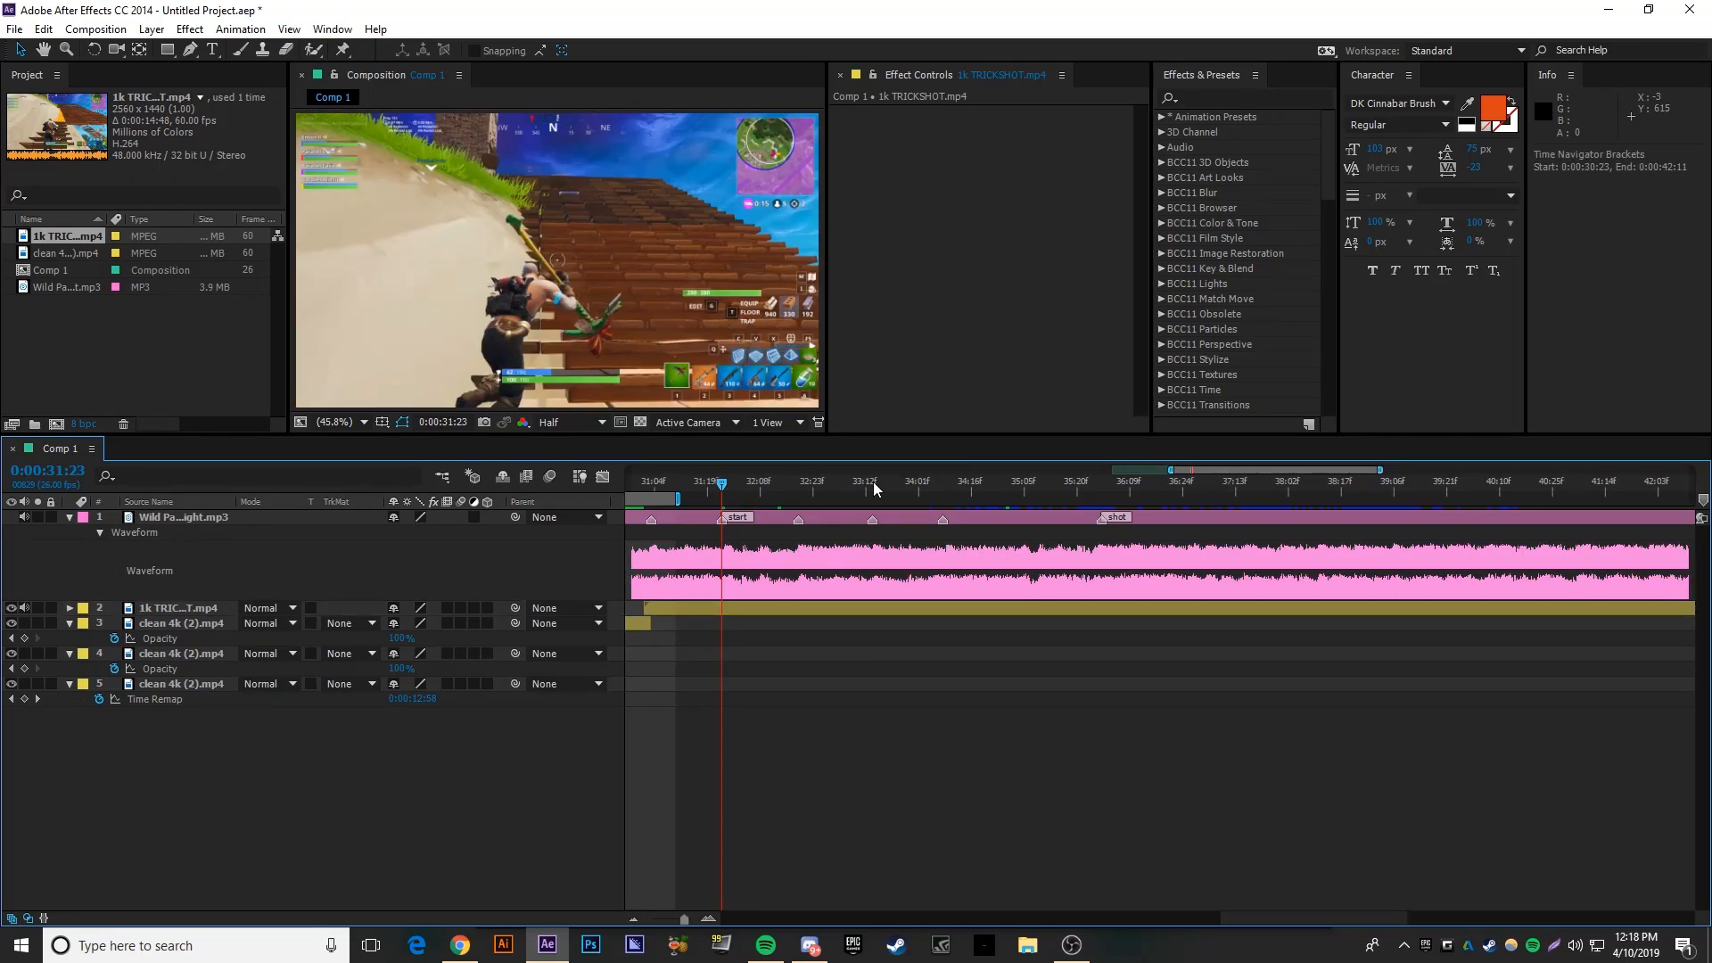
{"action": "left_click_drag", "start_coordinate": [724, 489], "coordinate": [802, 488]}
{"action": "left_click_drag", "start_coordinate": [1158, 606], "coordinate": [886, 610]}
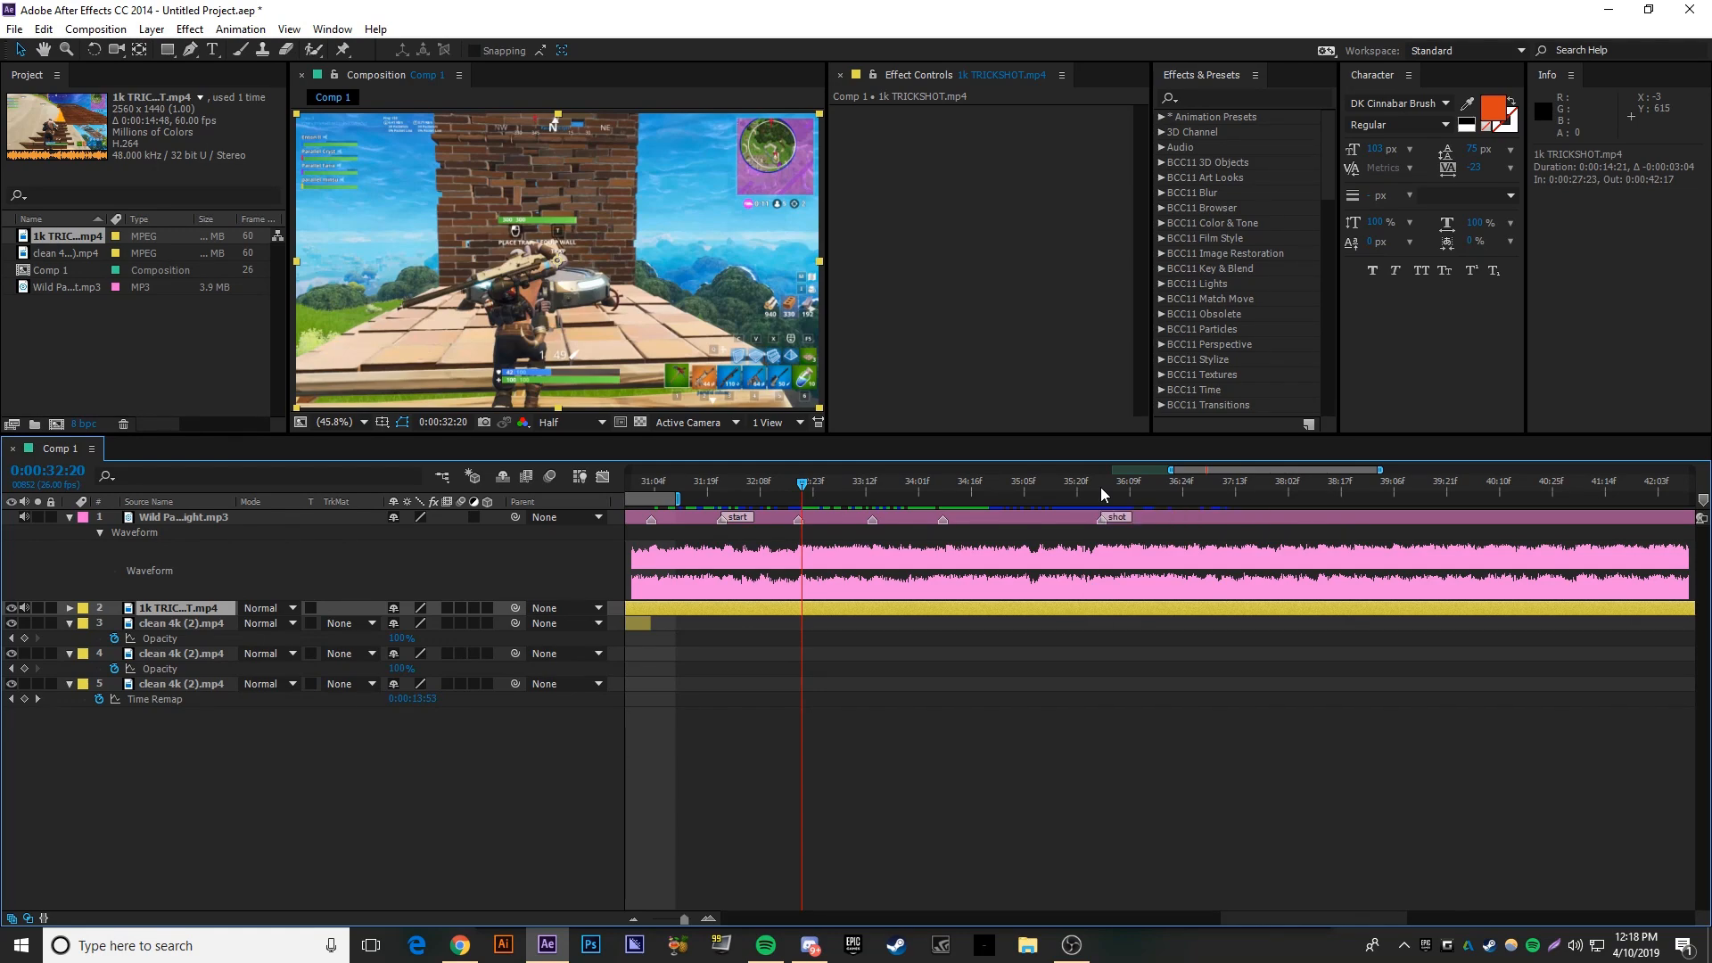
{"action": "left_click", "coordinate": [1101, 486]}
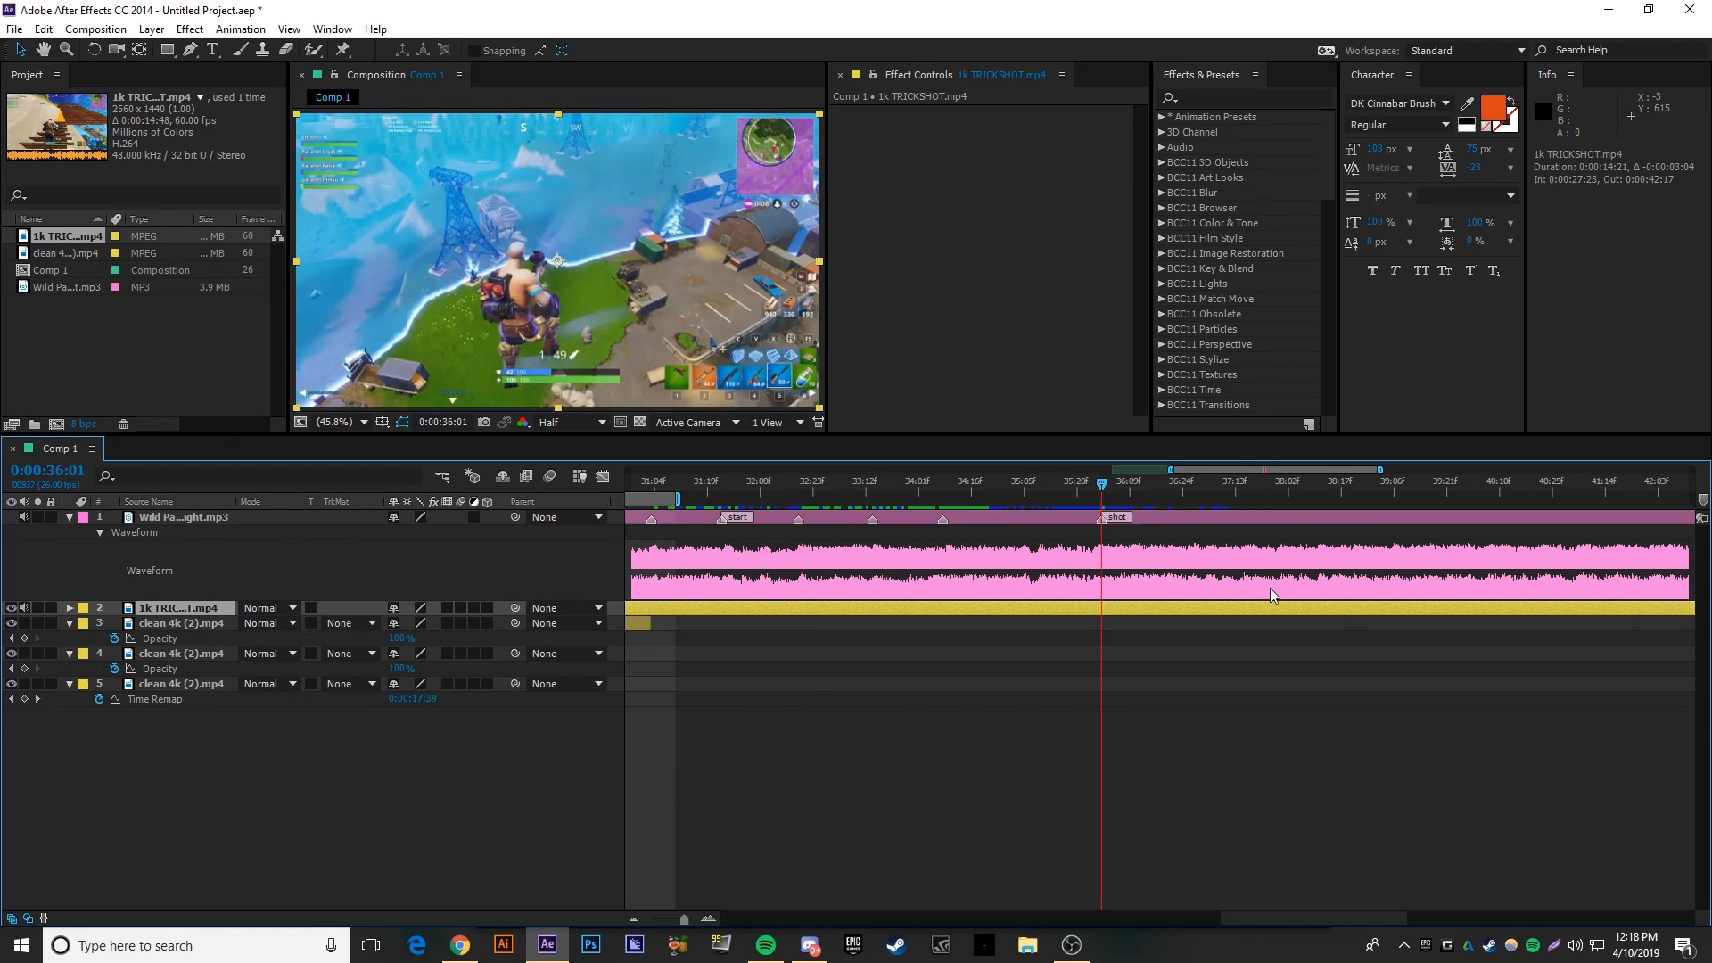
{"action": "mouse_move", "coordinate": [1141, 608]}
{"action": "left_mouse_down"}
{"action": "mouse_move", "coordinate": [1185, 601]}
{"action": "mouse_move", "coordinate": [1100, 603]}
{"action": "mouse_move", "coordinate": [1115, 598]}
{"action": "left_mouse_up"}
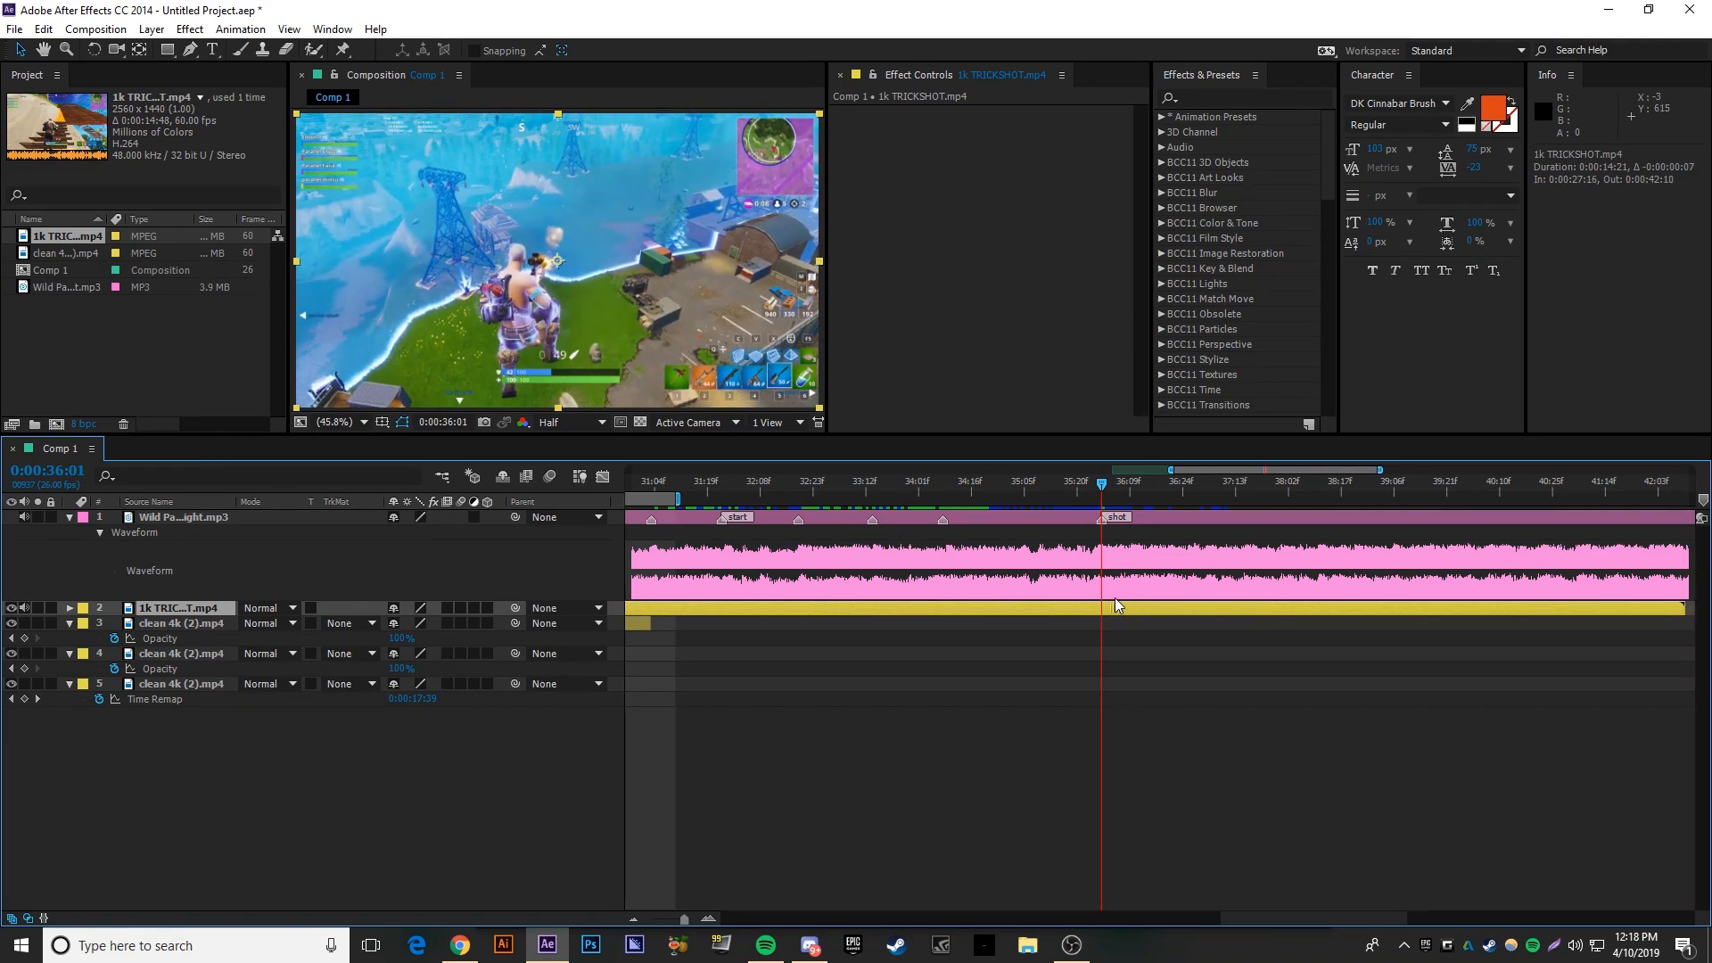
- Split the trickshot clip at the start marker at 0:00:31:23 and delete the part before it
{"action": "left_click", "coordinate": [723, 482]}
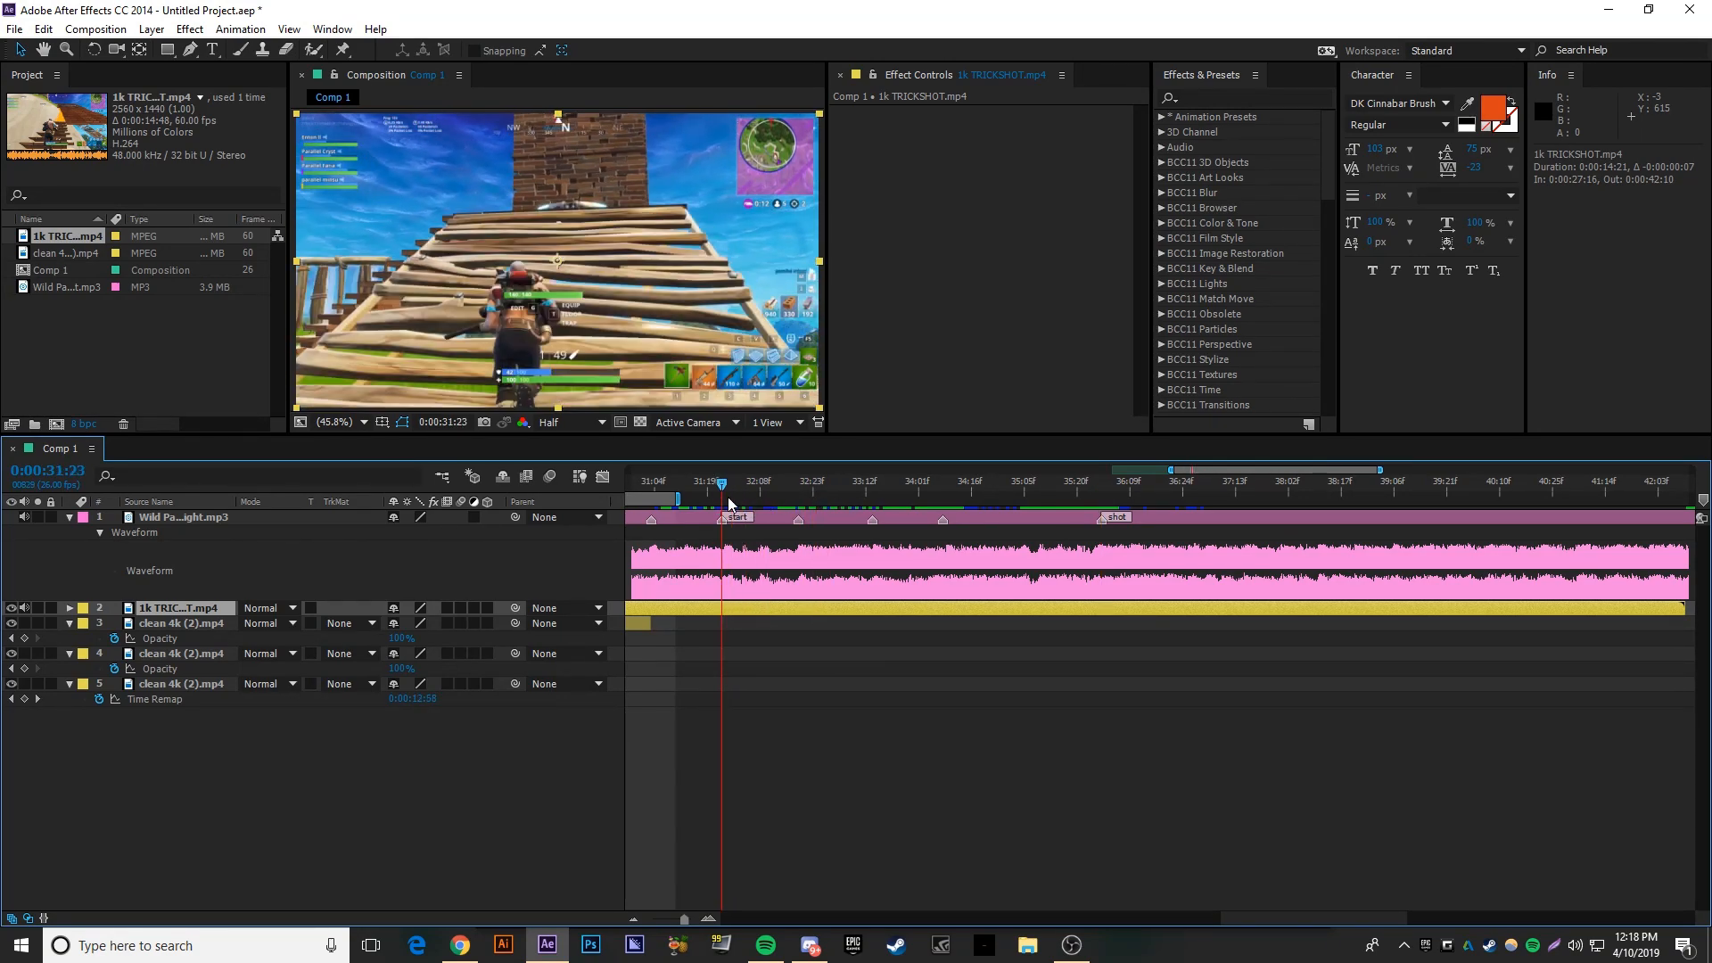
{"action": "key", "text": "ctrl+shift+d"}
{"action": "left_click", "coordinate": [706, 623]}
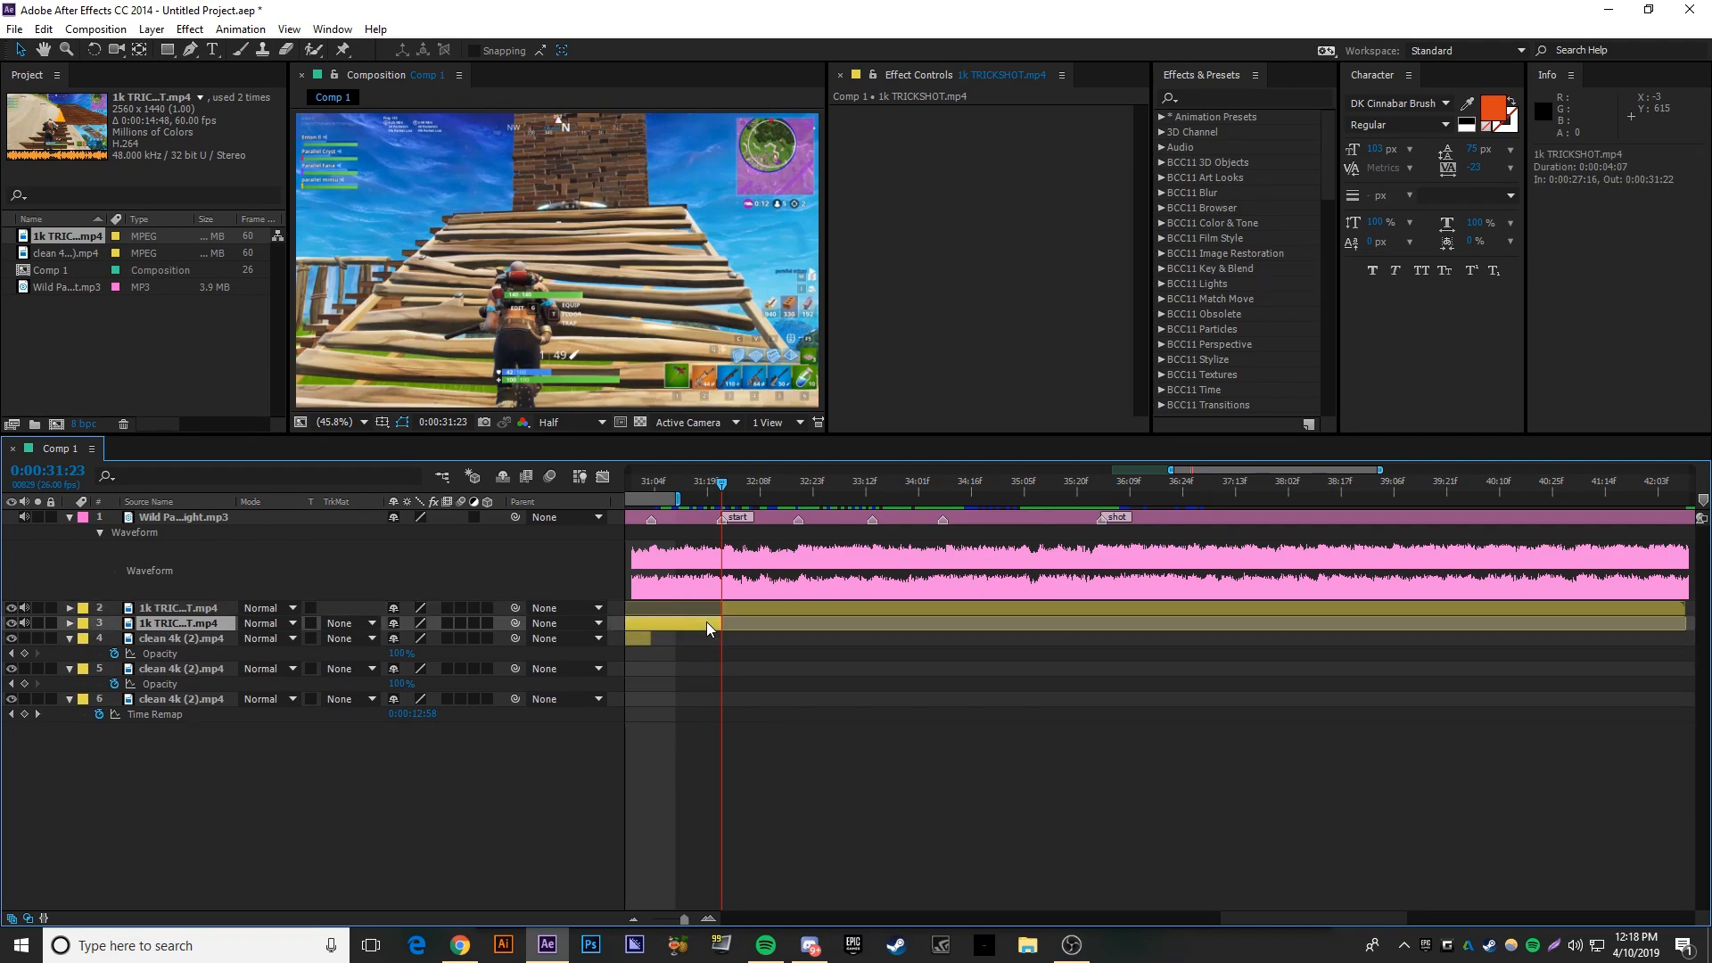
{"action": "key", "text": "Delete"}
- Play the trickshot around the shot marker, split the clip at 0:00:37:15 and delete the remainder
{"action": "left_click_drag", "start_coordinate": [987, 486], "coordinate": [1084, 486]}
{"action": "key", "text": "KP_Decimal"}
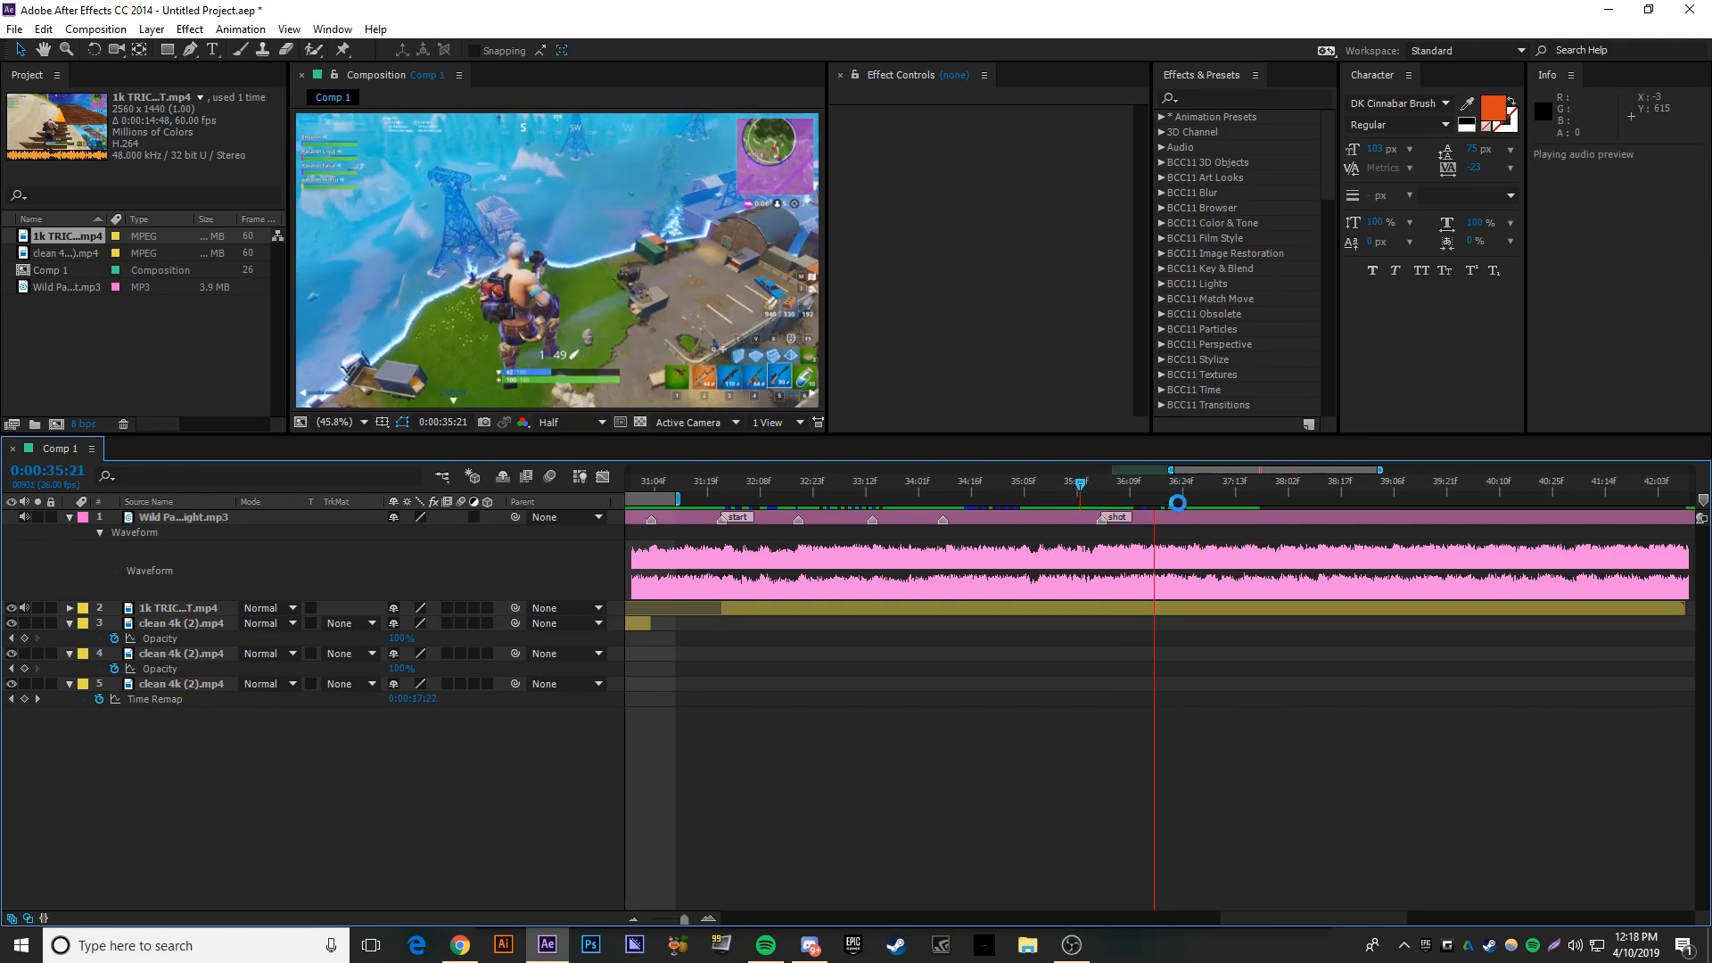
{"action": "left_click_drag", "start_coordinate": [1212, 483], "coordinate": [1244, 499]}
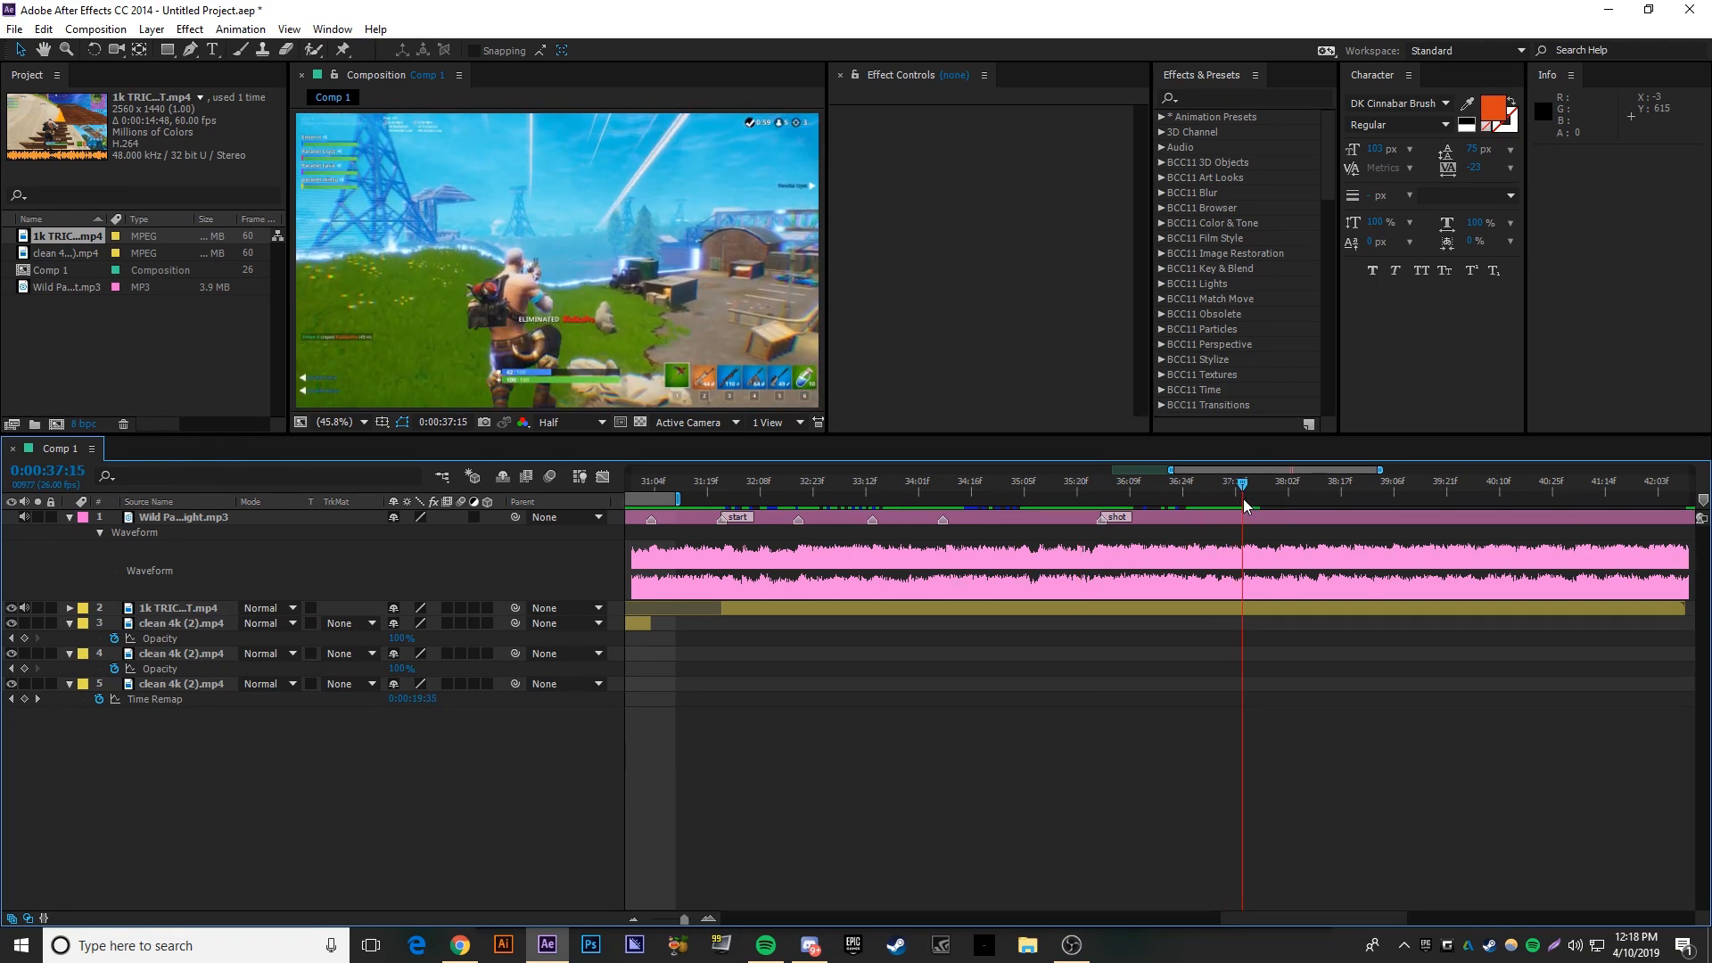
{"action": "left_click", "coordinate": [1253, 606]}
{"action": "key", "text": "ctrl+shift+d"}
{"action": "key", "text": "Delete"}
- Enable time remapping on the trickshot clip and add keyframes at 0:00:31:23, 0:00:36:01 and 0:00:37:15
{"action": "left_click_drag", "start_coordinate": [1153, 487], "coordinate": [736, 519]}
{"action": "left_click", "coordinate": [755, 608]}
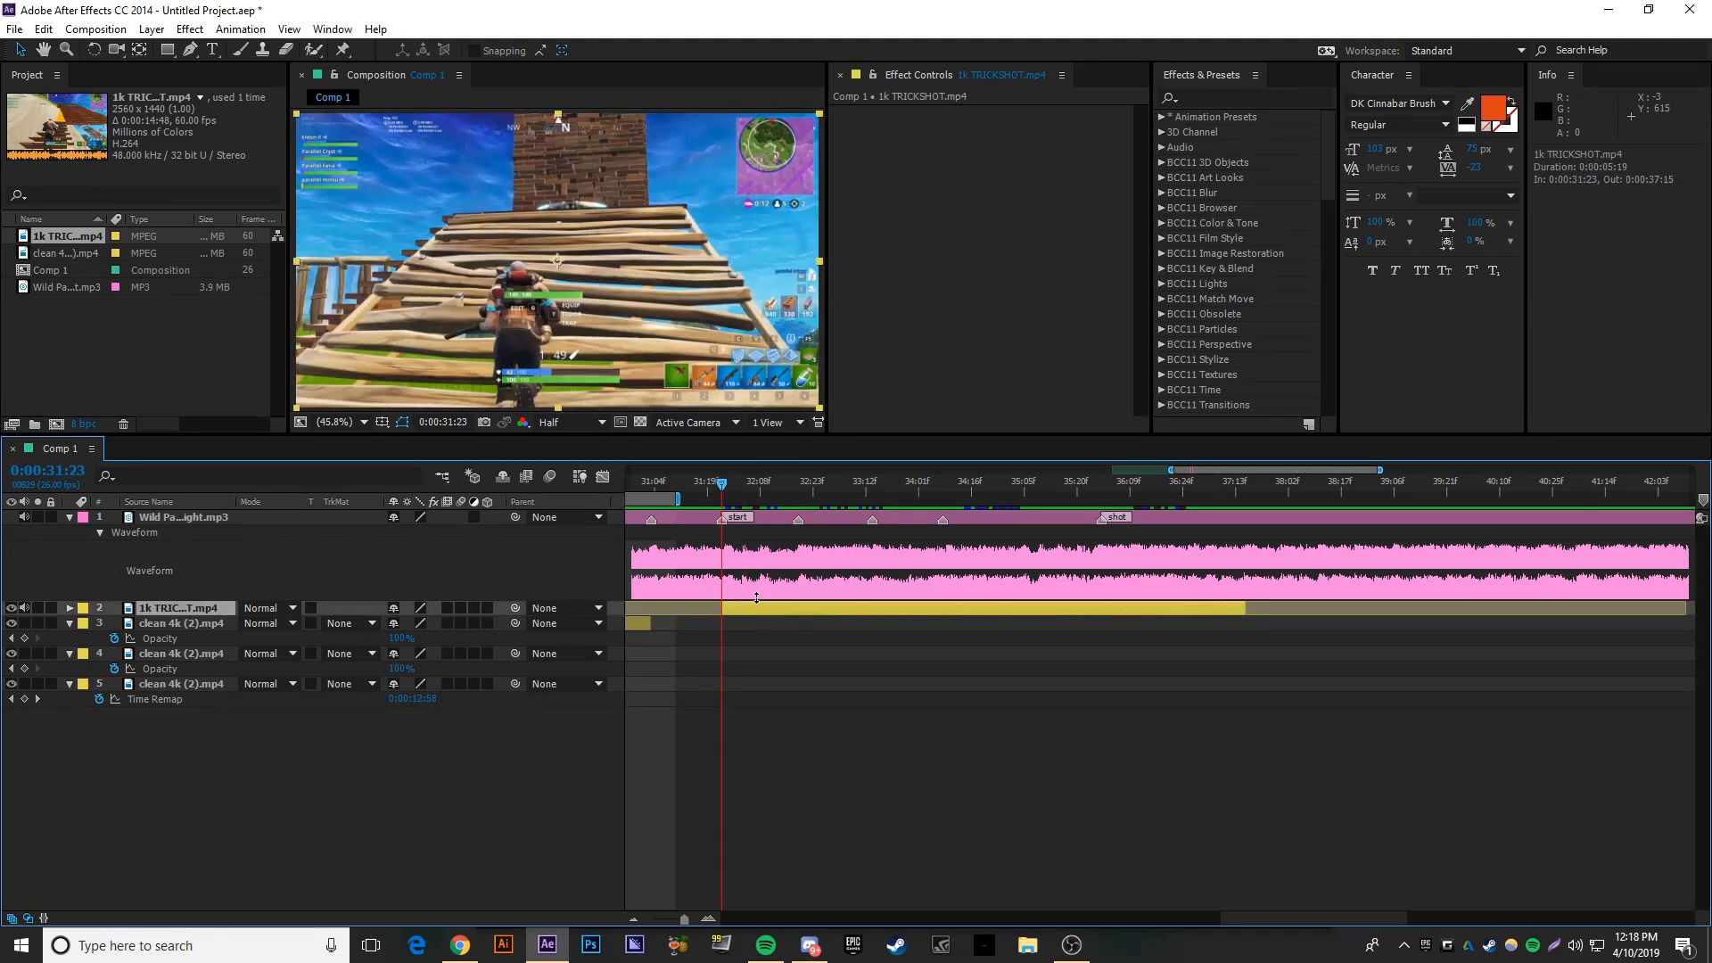
{"action": "key", "text": "ctrl+alt+t"}
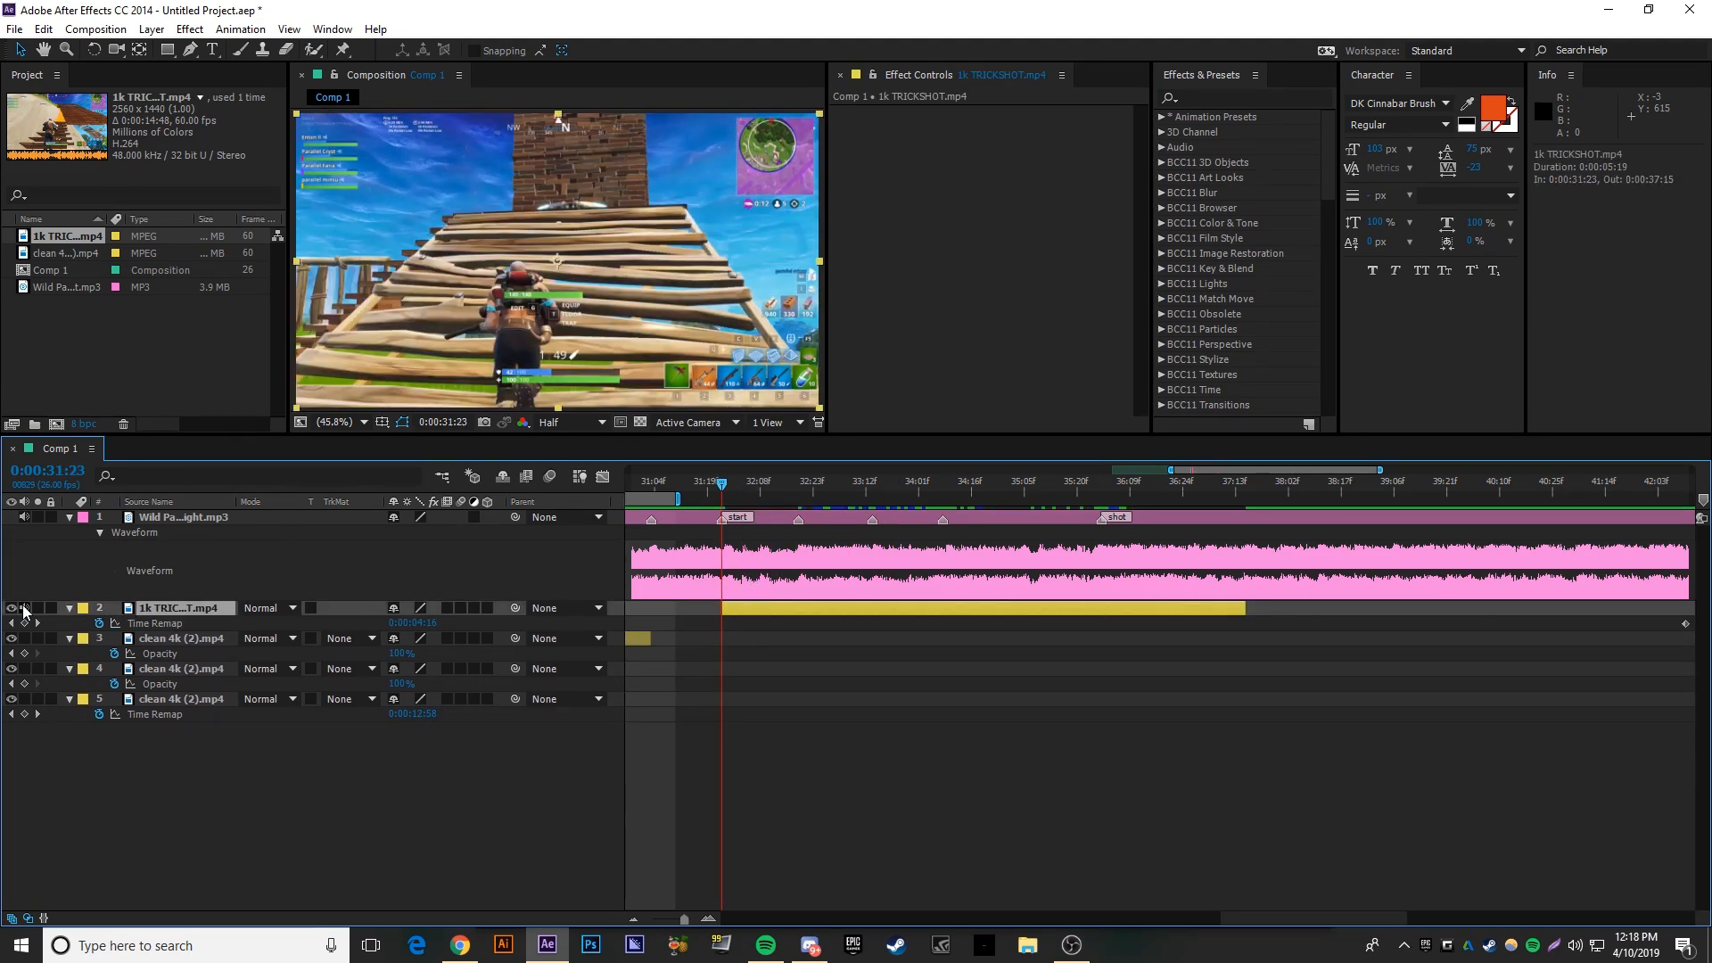
{"action": "left_click", "coordinate": [1103, 483]}
{"action": "left_click_drag", "start_coordinate": [1216, 487], "coordinate": [1242, 489]}
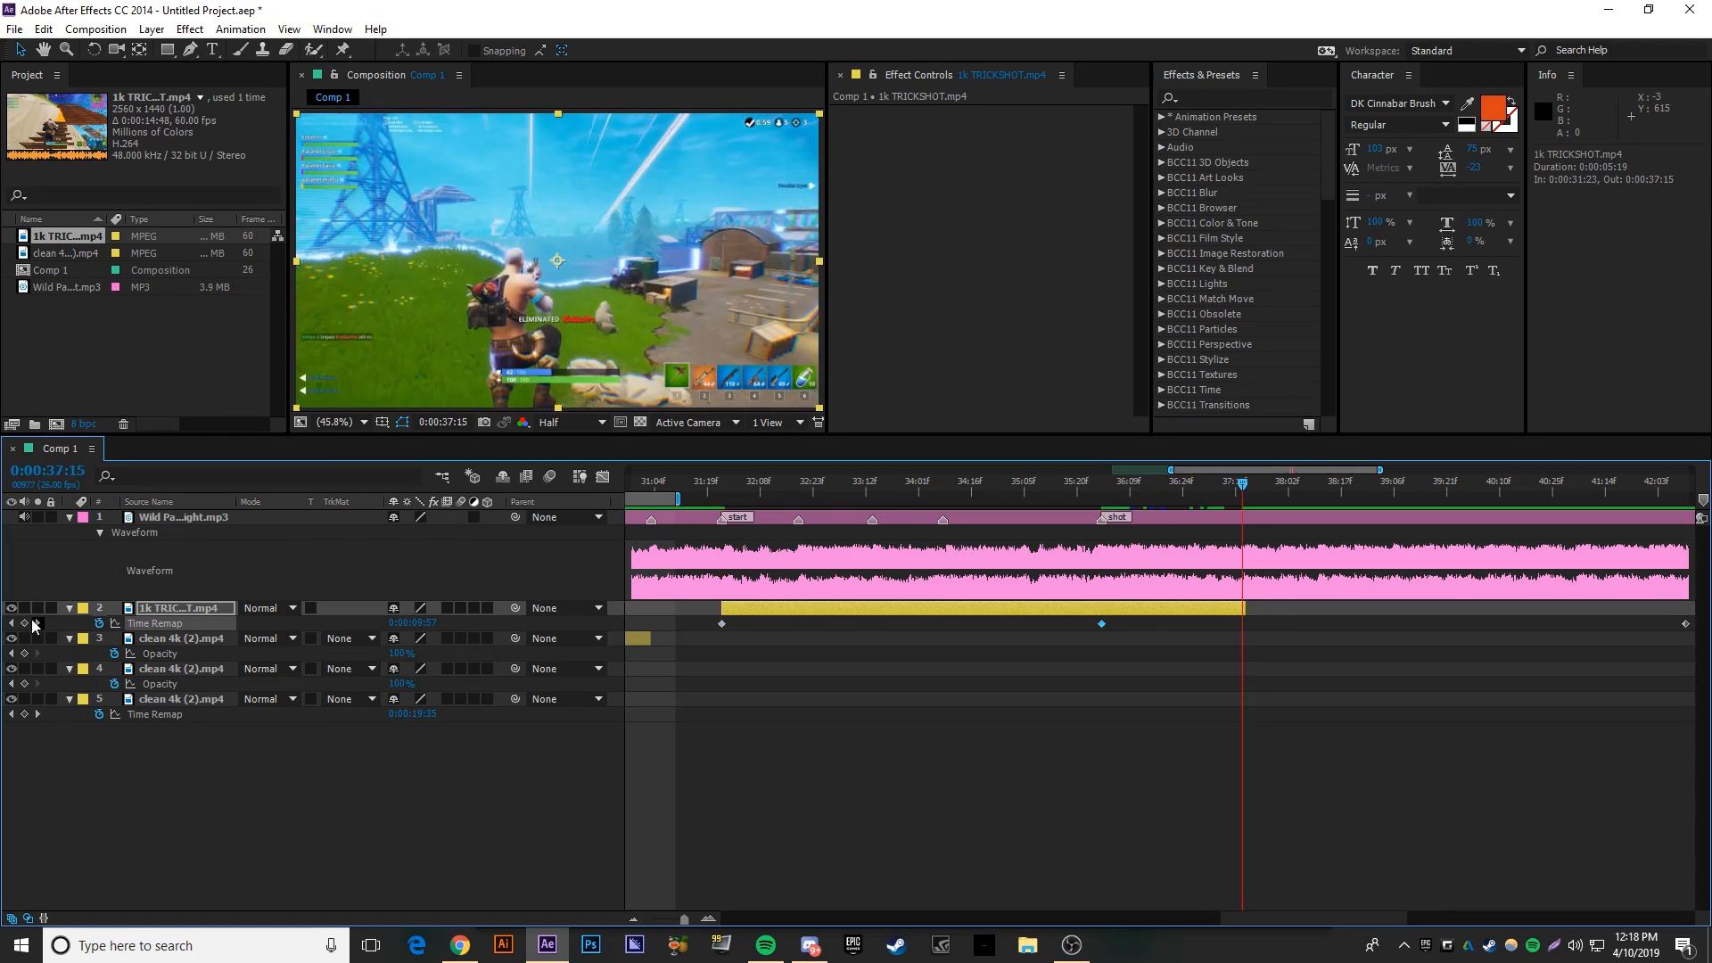
- Add Time Remap keyframes on the beat markers at 0:00:33:14, set to 0:00:06:07, and at 0:00:32:20, with its source time adjusted
{"action": "left_click_drag", "start_coordinate": [792, 487], "coordinate": [873, 488]}
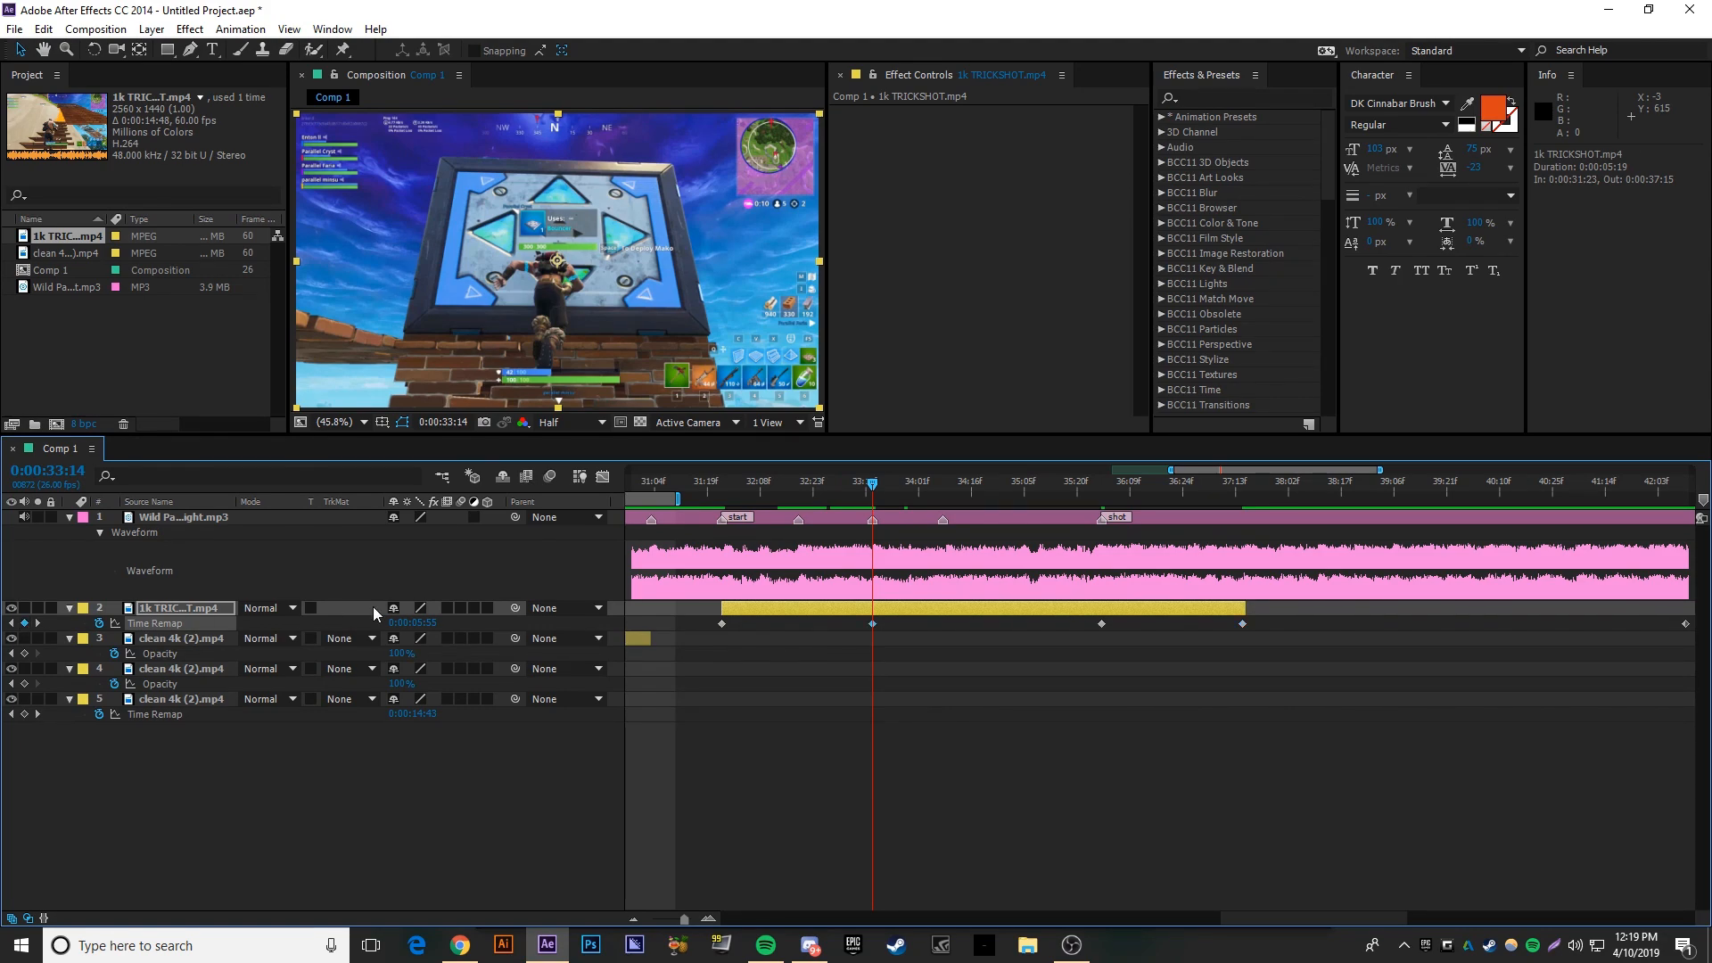
{"action": "left_click_drag", "start_coordinate": [411, 627], "coordinate": [421, 622]}
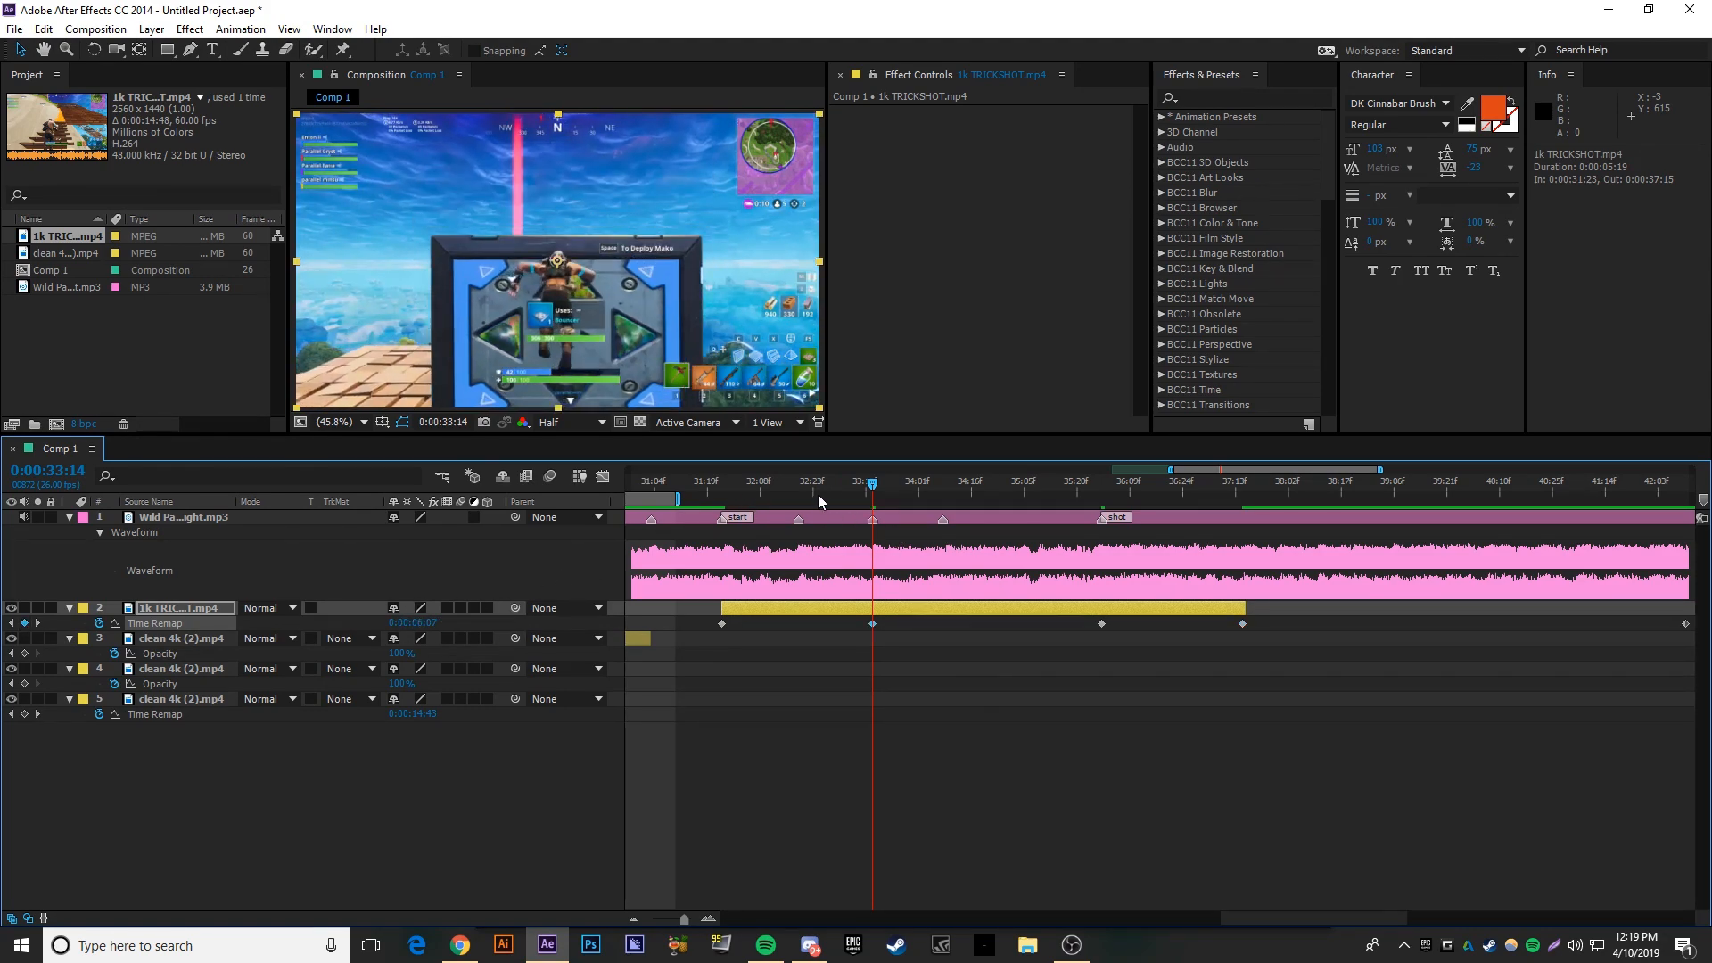
{"action": "left_click", "coordinate": [799, 487]}
{"action": "left_click_drag", "start_coordinate": [413, 622], "coordinate": [421, 627]}
- Apply Easy Ease to the trickshot's Time Remap keyframes from 0:00:31:23 to 0:00:37:15 and open their curve in the Graph Editor
{"action": "left_click_drag", "start_coordinate": [760, 489], "coordinate": [1250, 528]}
{"action": "left_click_drag", "start_coordinate": [1278, 633], "coordinate": [649, 626]}
{"action": "key", "text": "F9"}
{"action": "left_click", "coordinate": [915, 486]}
{"action": "left_click", "coordinate": [603, 477]}
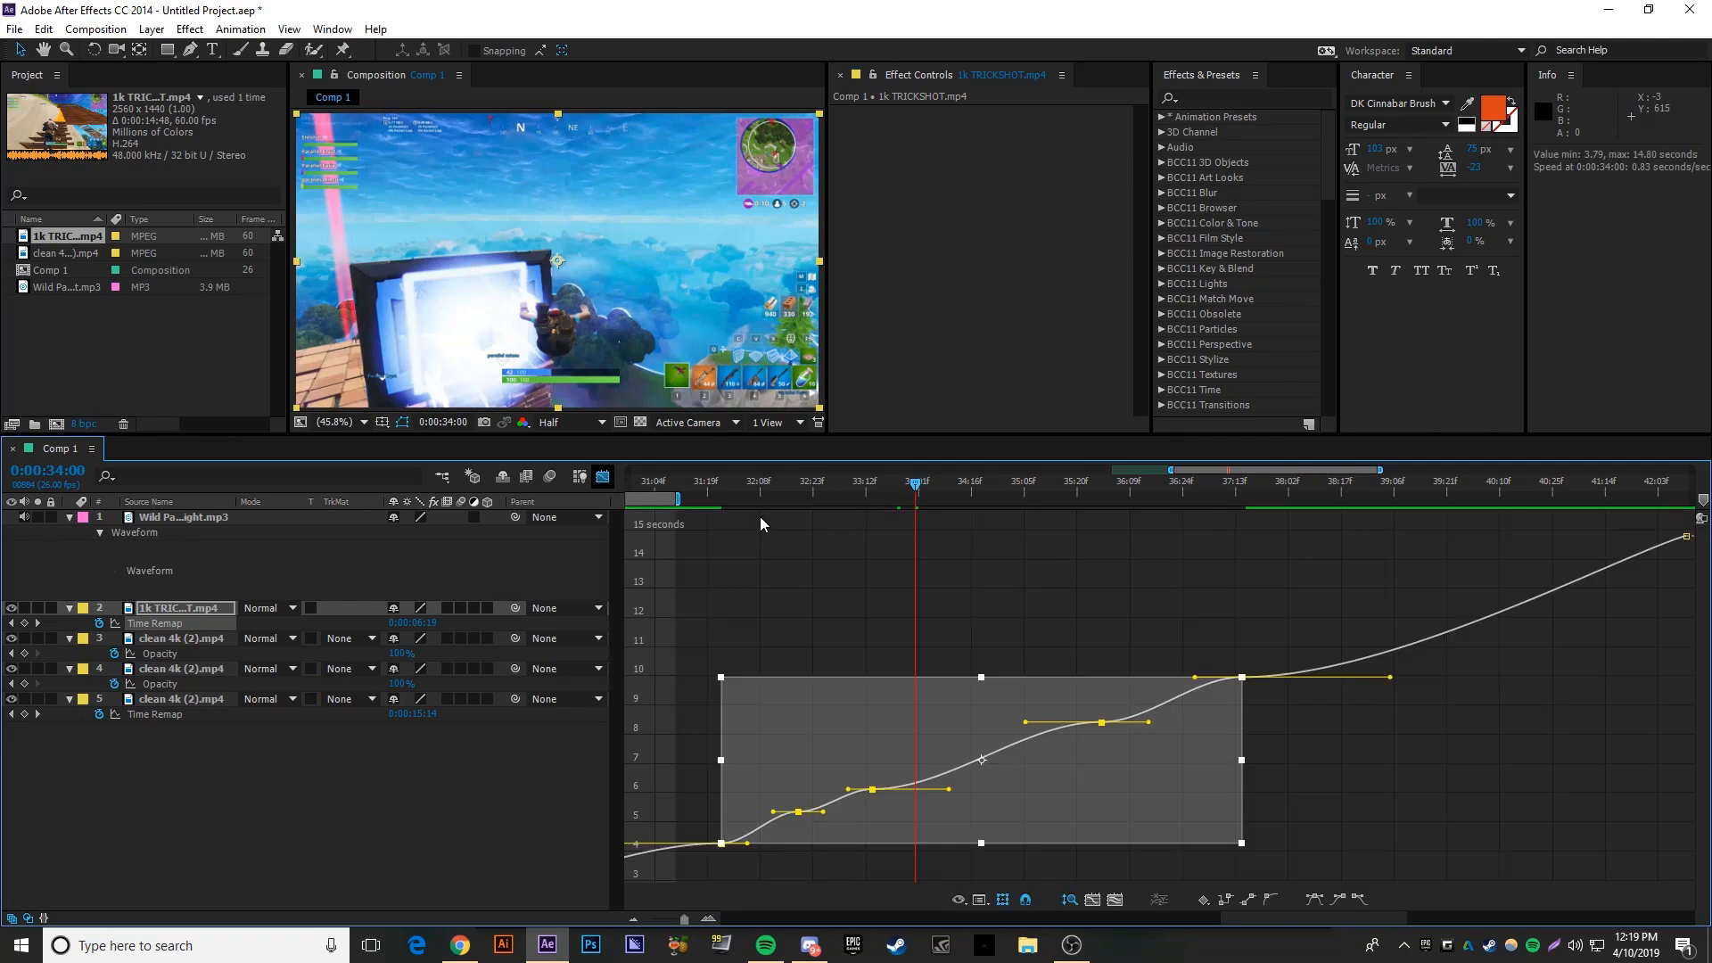
- Shorten and steepen the trickshot's Time Remap handles between the keyframes at 0:00:31:23, 0:00:32:20 and 0:00:33:14
{"action": "left_click", "coordinate": [692, 801]}
{"action": "left_click_drag", "start_coordinate": [657, 833], "coordinate": [712, 870]}
{"action": "scroll", "coordinate": [723, 871], "scroll_direction": "up", "scroll_amount": 2}
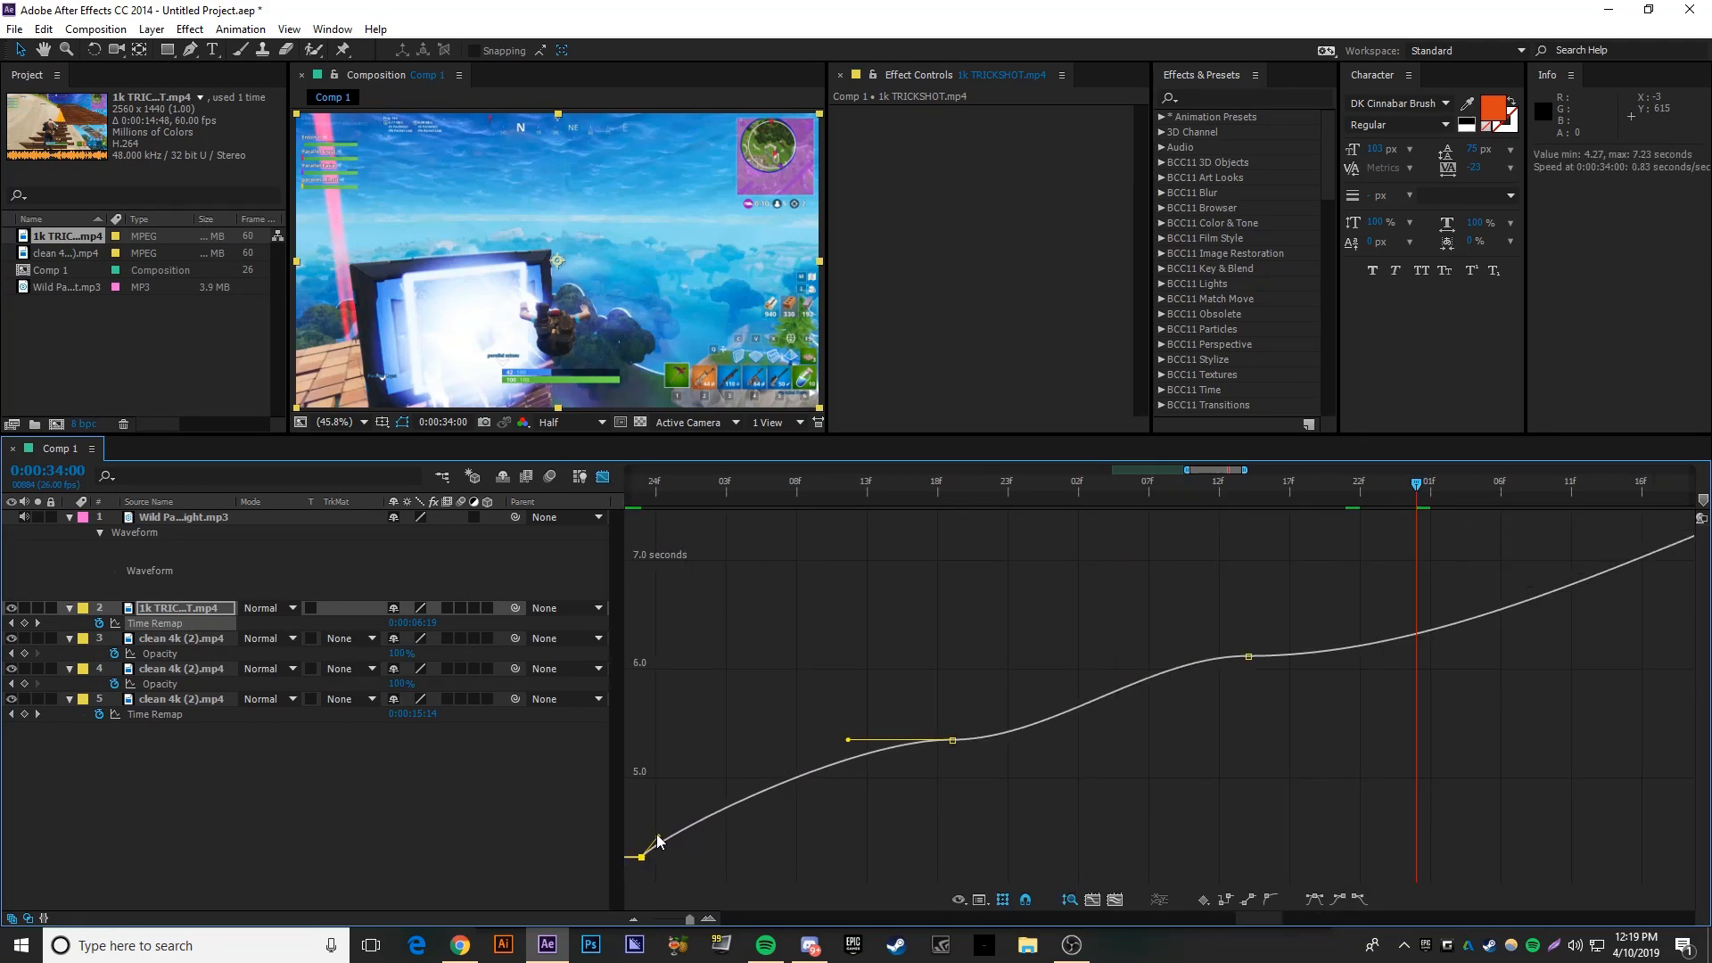
{"action": "left_click_drag", "start_coordinate": [848, 740], "coordinate": [935, 767]}
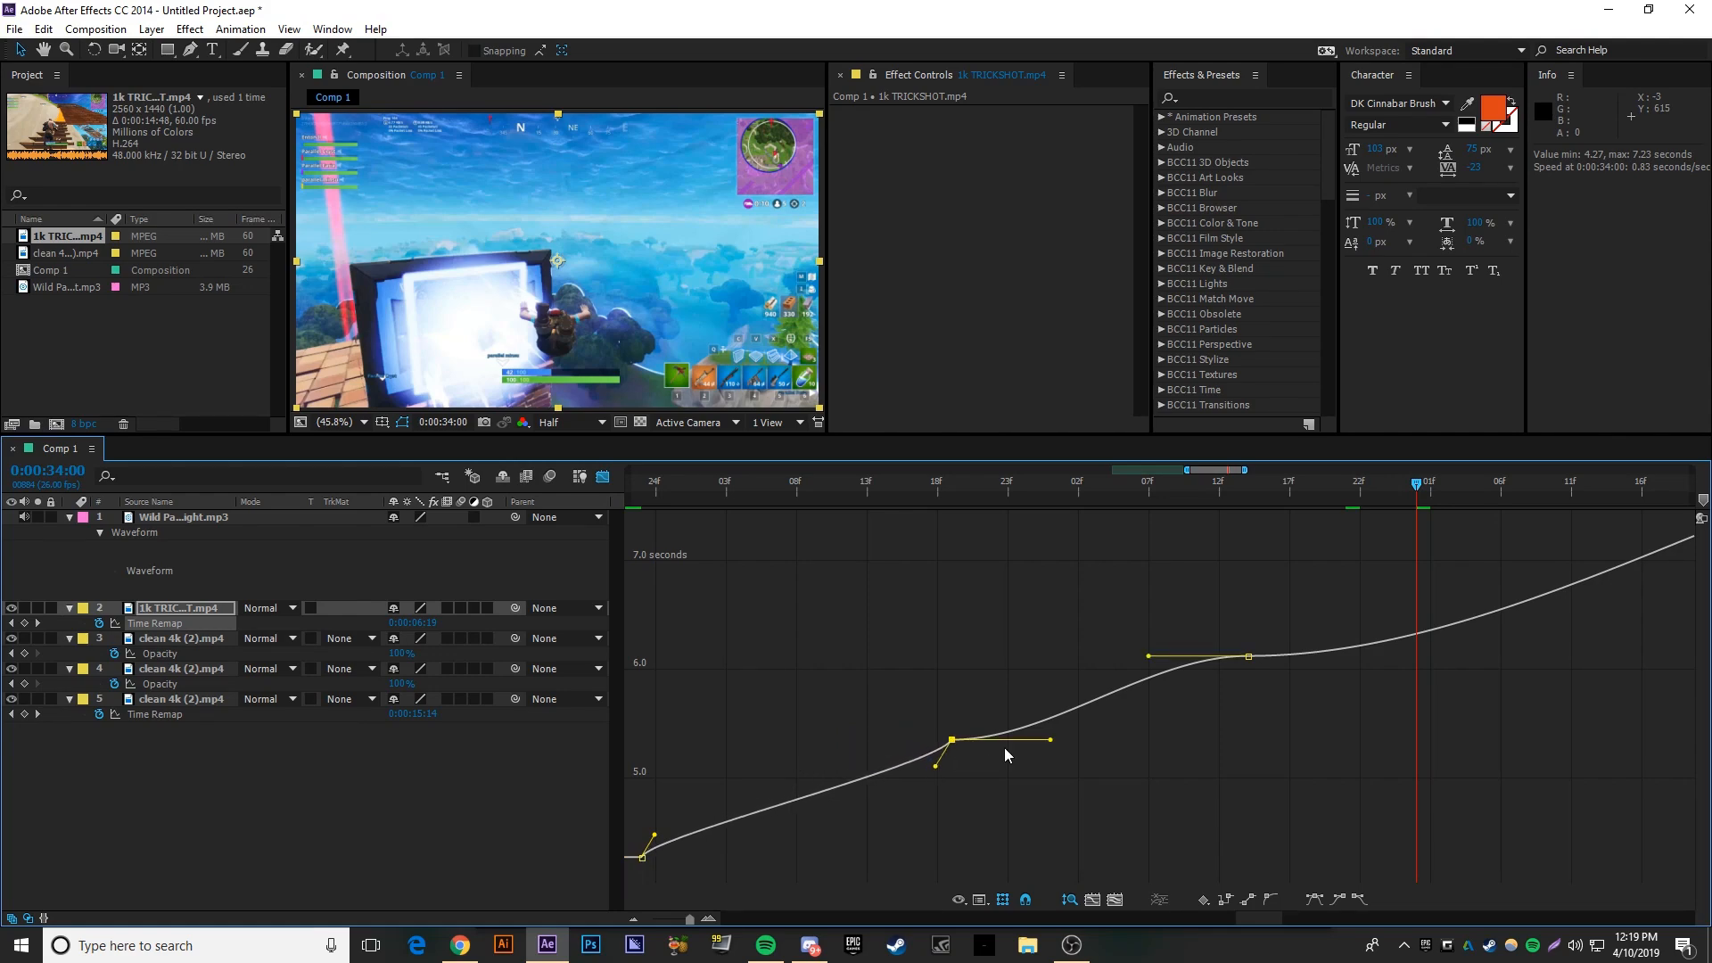
{"action": "left_click_drag", "start_coordinate": [1052, 740], "coordinate": [967, 724]}
{"action": "left_click_drag", "start_coordinate": [1146, 660], "coordinate": [1237, 682]}
- Shorten and tilt the trickshot's Time Remap handles between the keyframes at 0:00:33:14, 0:00:36:01 and 0:00:37:15
{"action": "left_click_drag", "start_coordinate": [1271, 921], "coordinate": [1295, 919]}
{"action": "left_click_drag", "start_coordinate": [1005, 826], "coordinate": [742, 788]}
{"action": "left_click_drag", "start_coordinate": [1315, 547], "coordinate": [1598, 577]}
{"action": "left_click_drag", "start_coordinate": [1281, 918], "coordinate": [1307, 912]}
{"action": "left_click_drag", "start_coordinate": [1098, 759], "coordinate": [945, 725]}
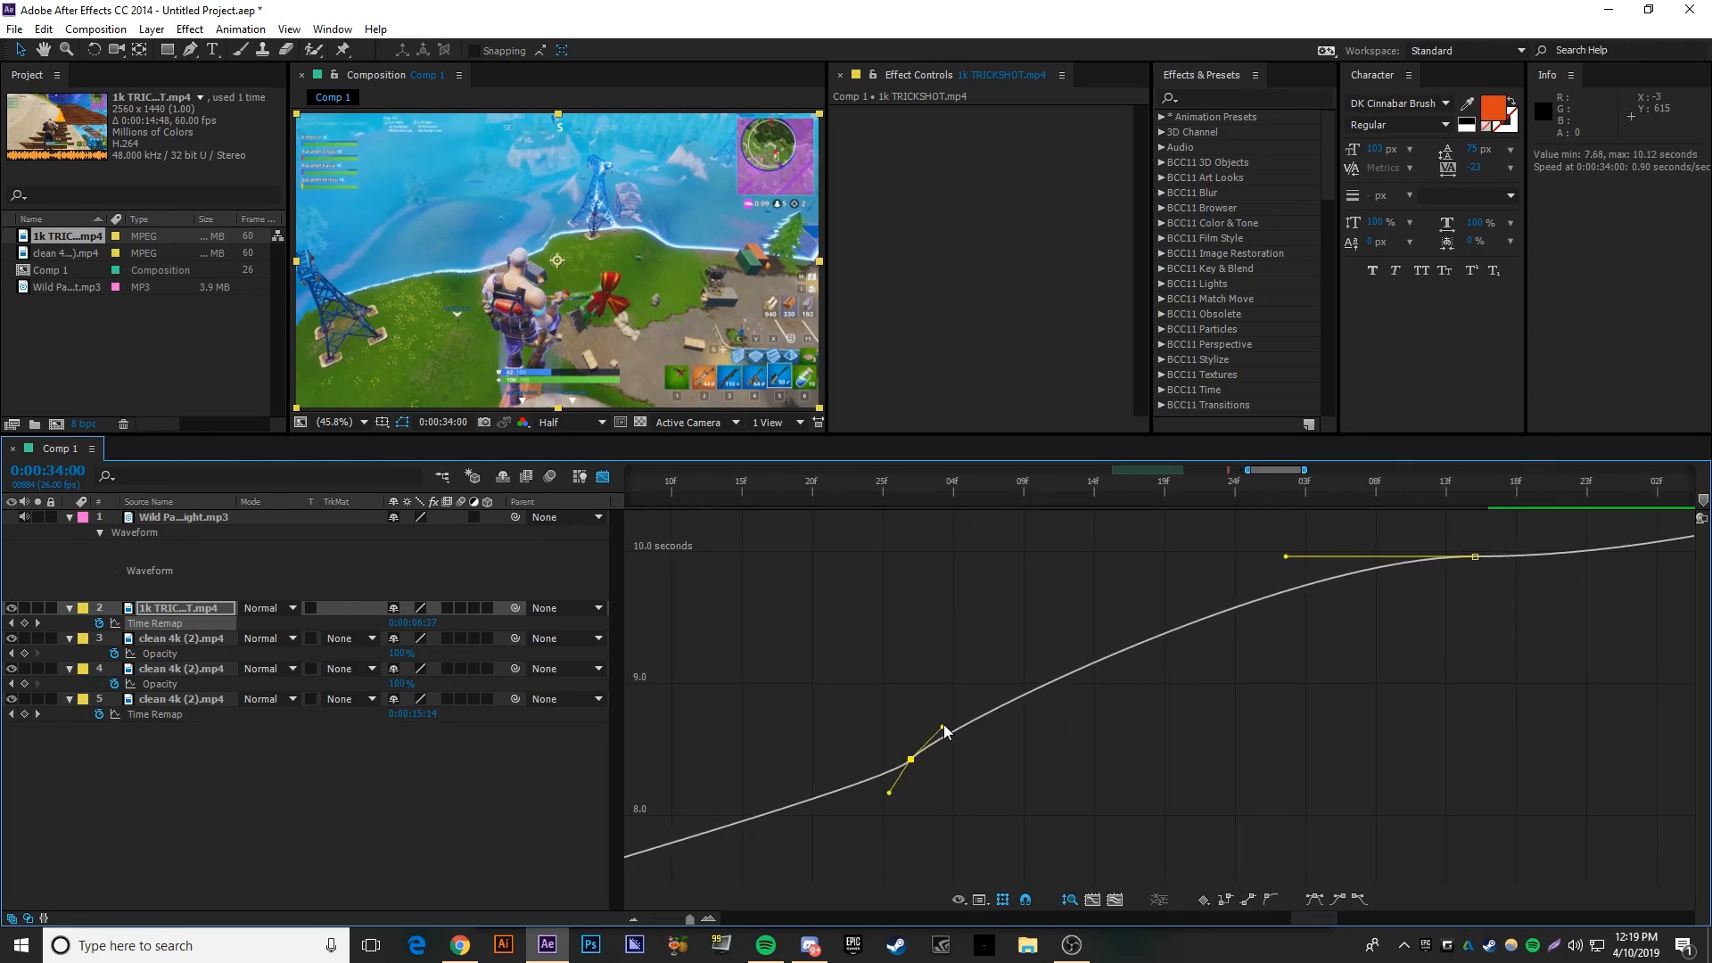
{"action": "left_click_drag", "start_coordinate": [1281, 563], "coordinate": [1356, 581]}
{"action": "scroll", "coordinate": [1477, 571], "scroll_direction": "down", "scroll_amount": 3}
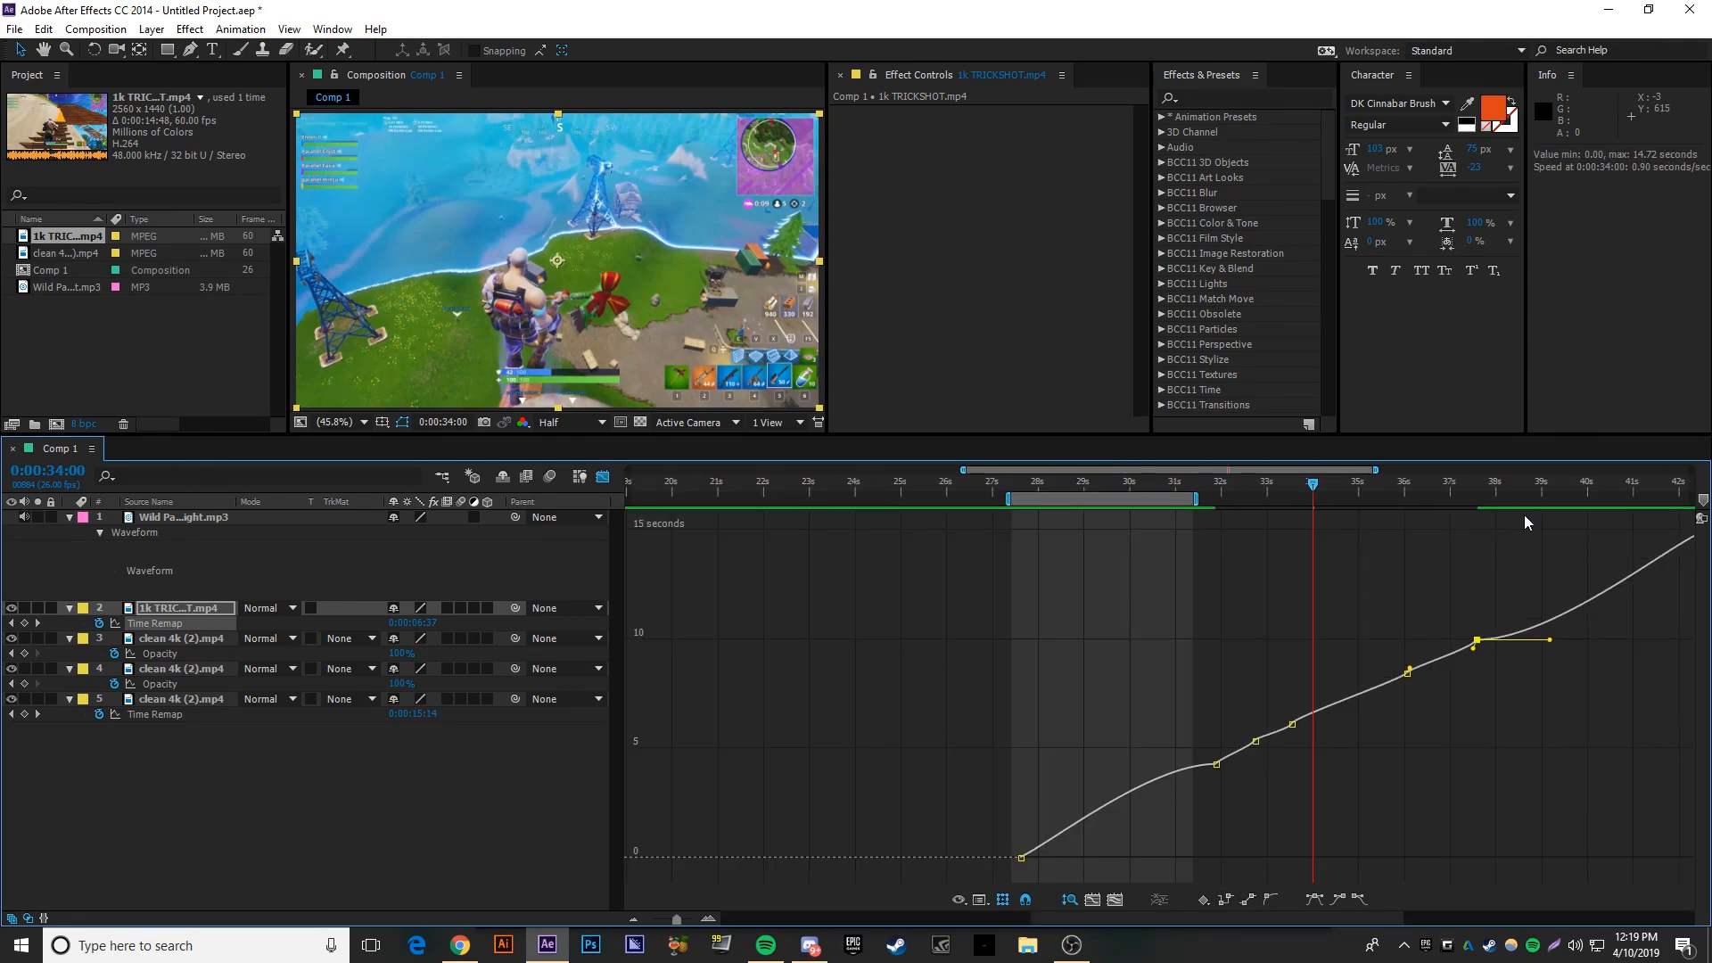
- Set the work area from 0:00:30:17 to just past the trickshot clip's end and preview it
{"action": "left_click", "coordinate": [1498, 486]}
{"action": "key", "text": "n"}
{"action": "left_click", "coordinate": [1160, 489]}
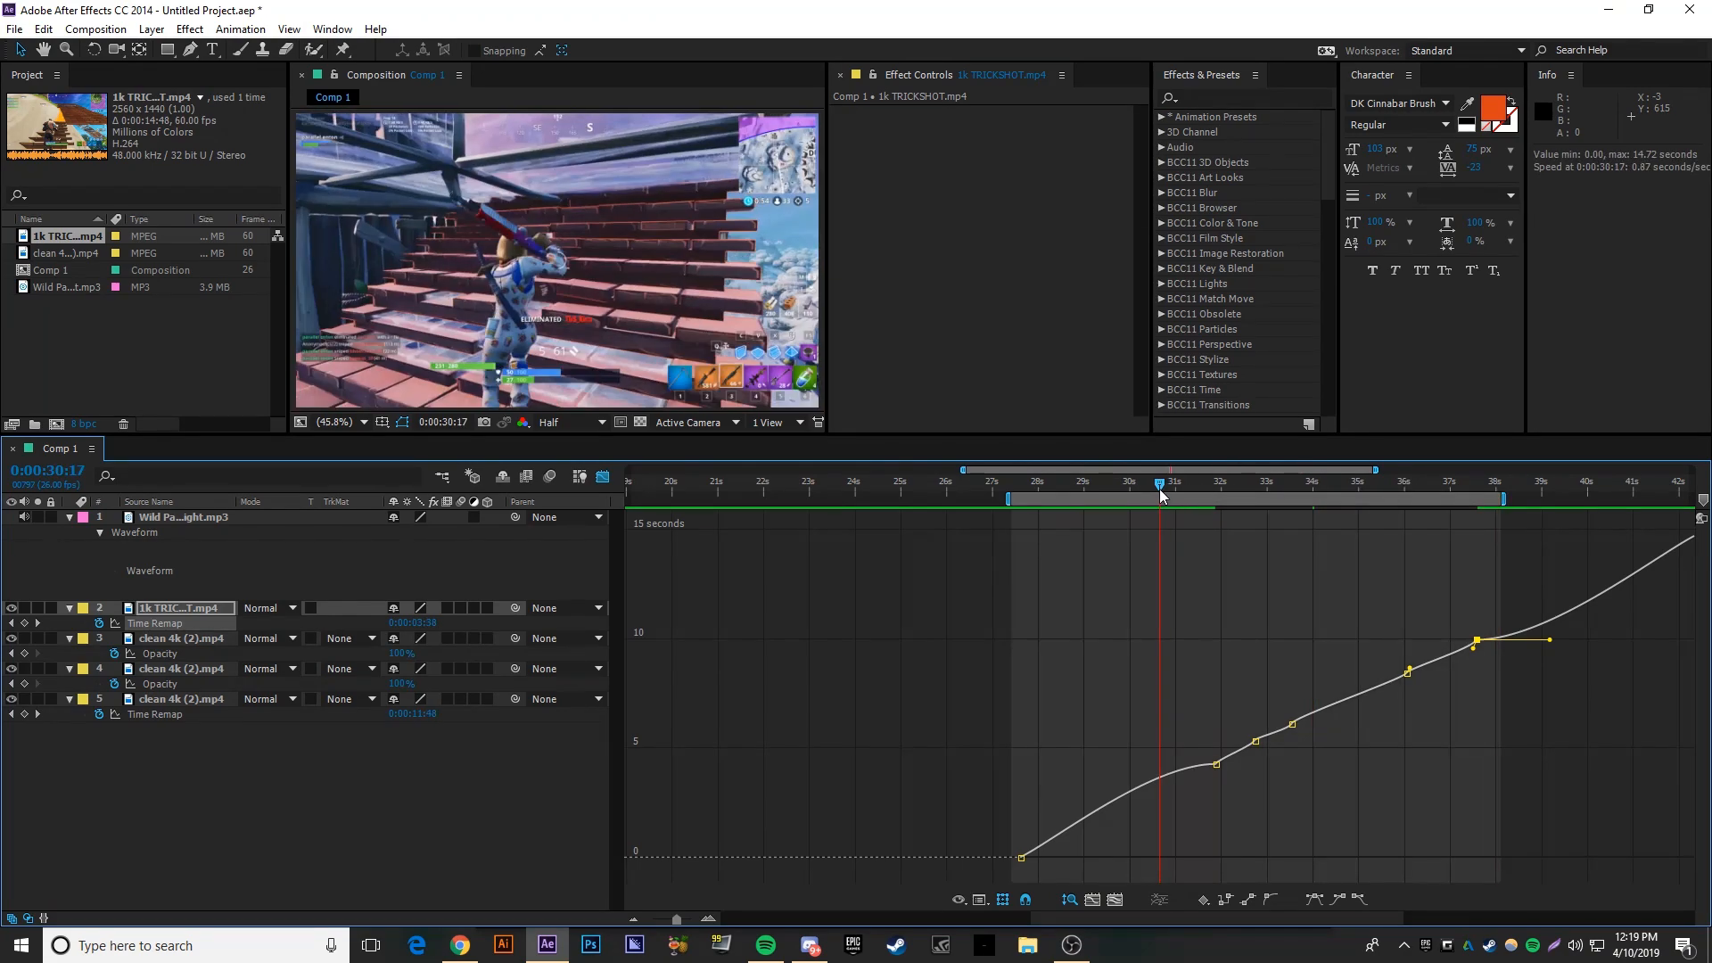
{"action": "key", "text": "b"}
{"action": "key", "text": "KP_0"}
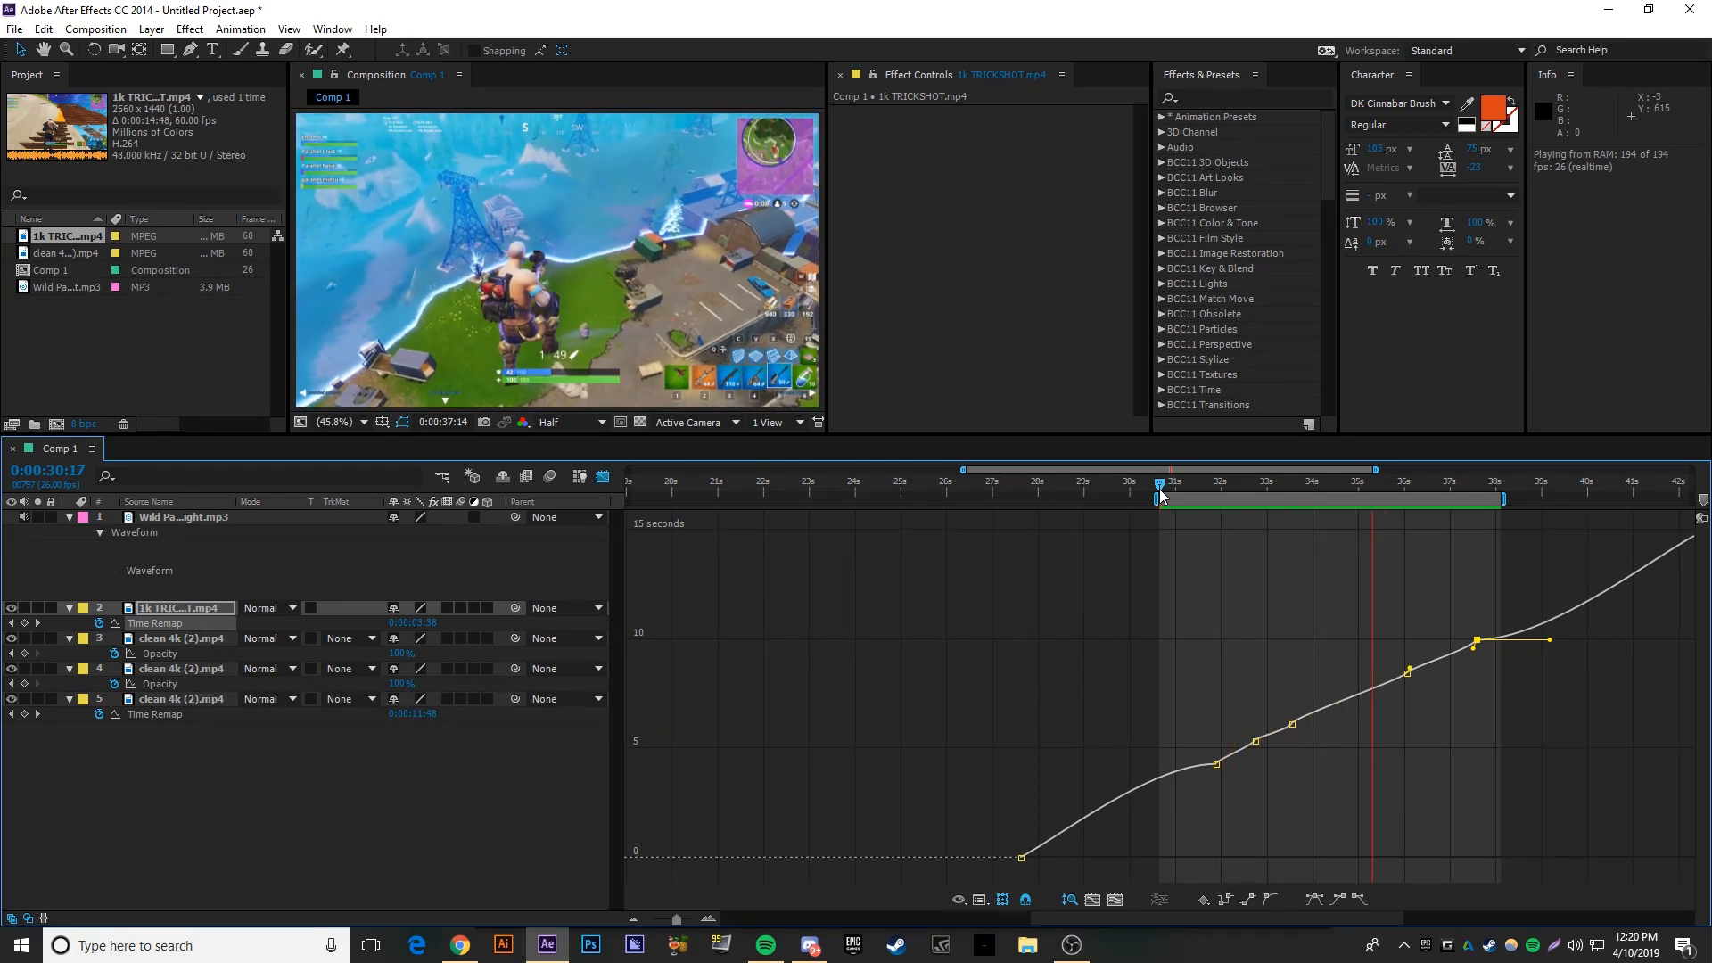
{"action": "key", "text": "space"}
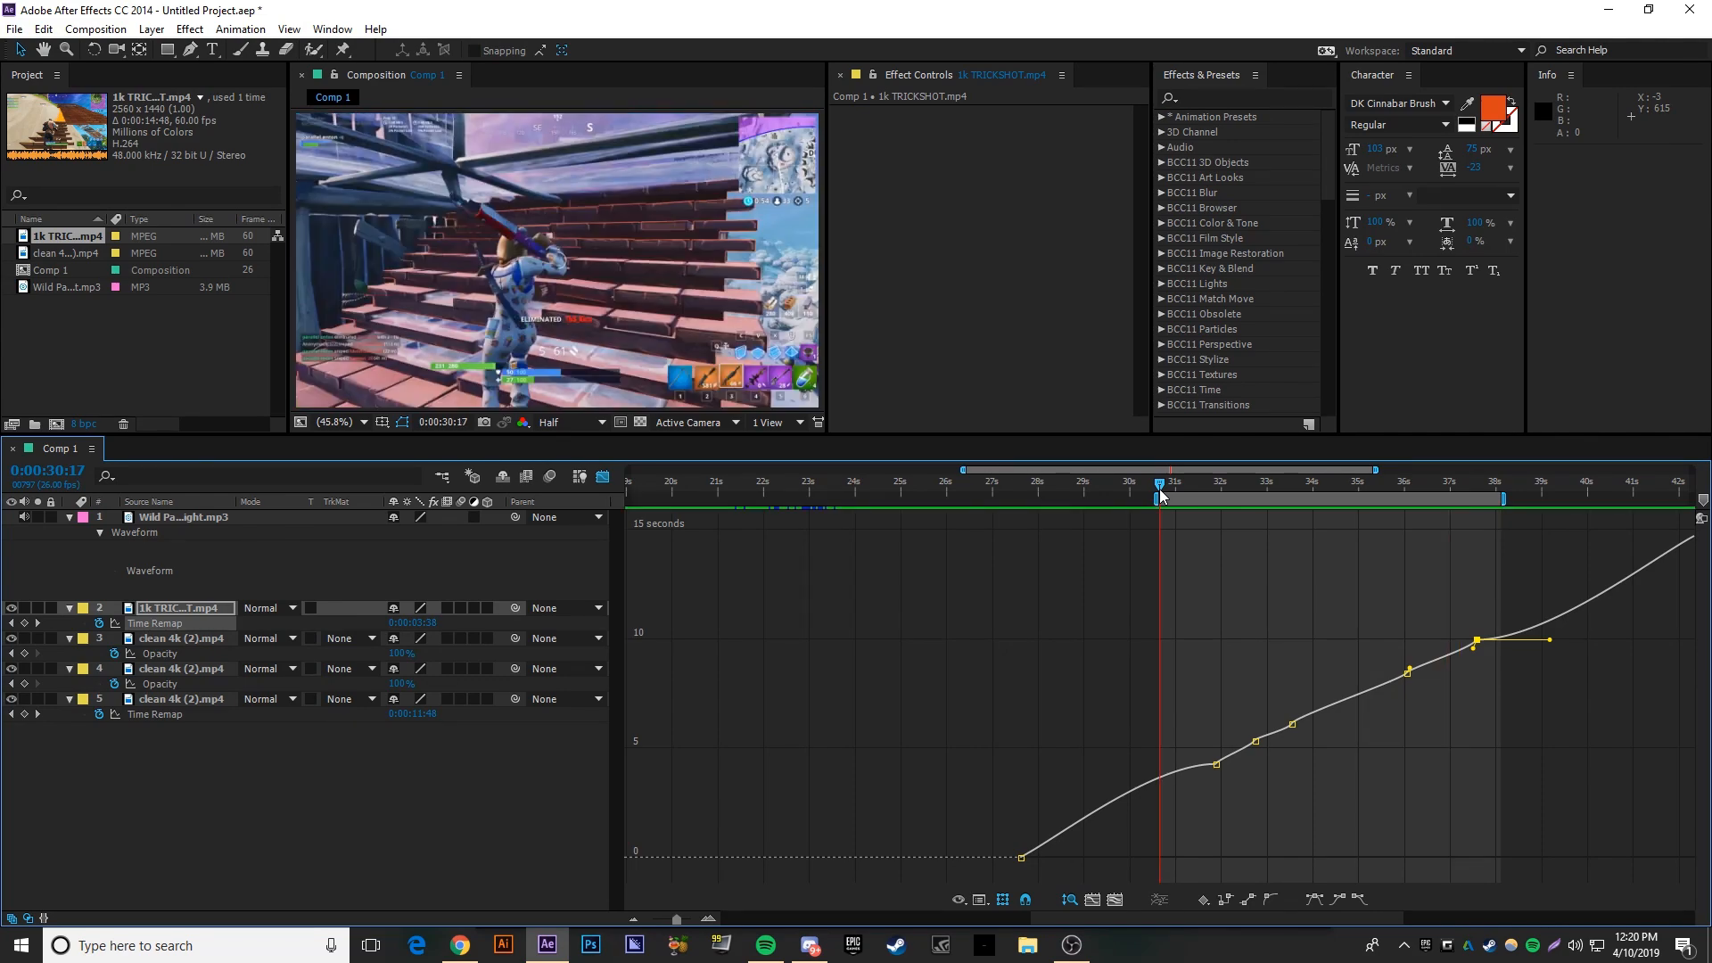
- Add a Time Remap keyframe at 0:00:36:20 on the trickshot clip with a value of about 9.1 seconds
{"action": "left_click_drag", "start_coordinate": [1411, 482], "coordinate": [966, 488]}
{"action": "scroll", "coordinate": [981, 557], "scroll_direction": "up", "scroll_amount": 3}
{"action": "left_click", "coordinate": [603, 476]}
{"action": "left_click_drag", "start_coordinate": [419, 623], "coordinate": [420, 622]}
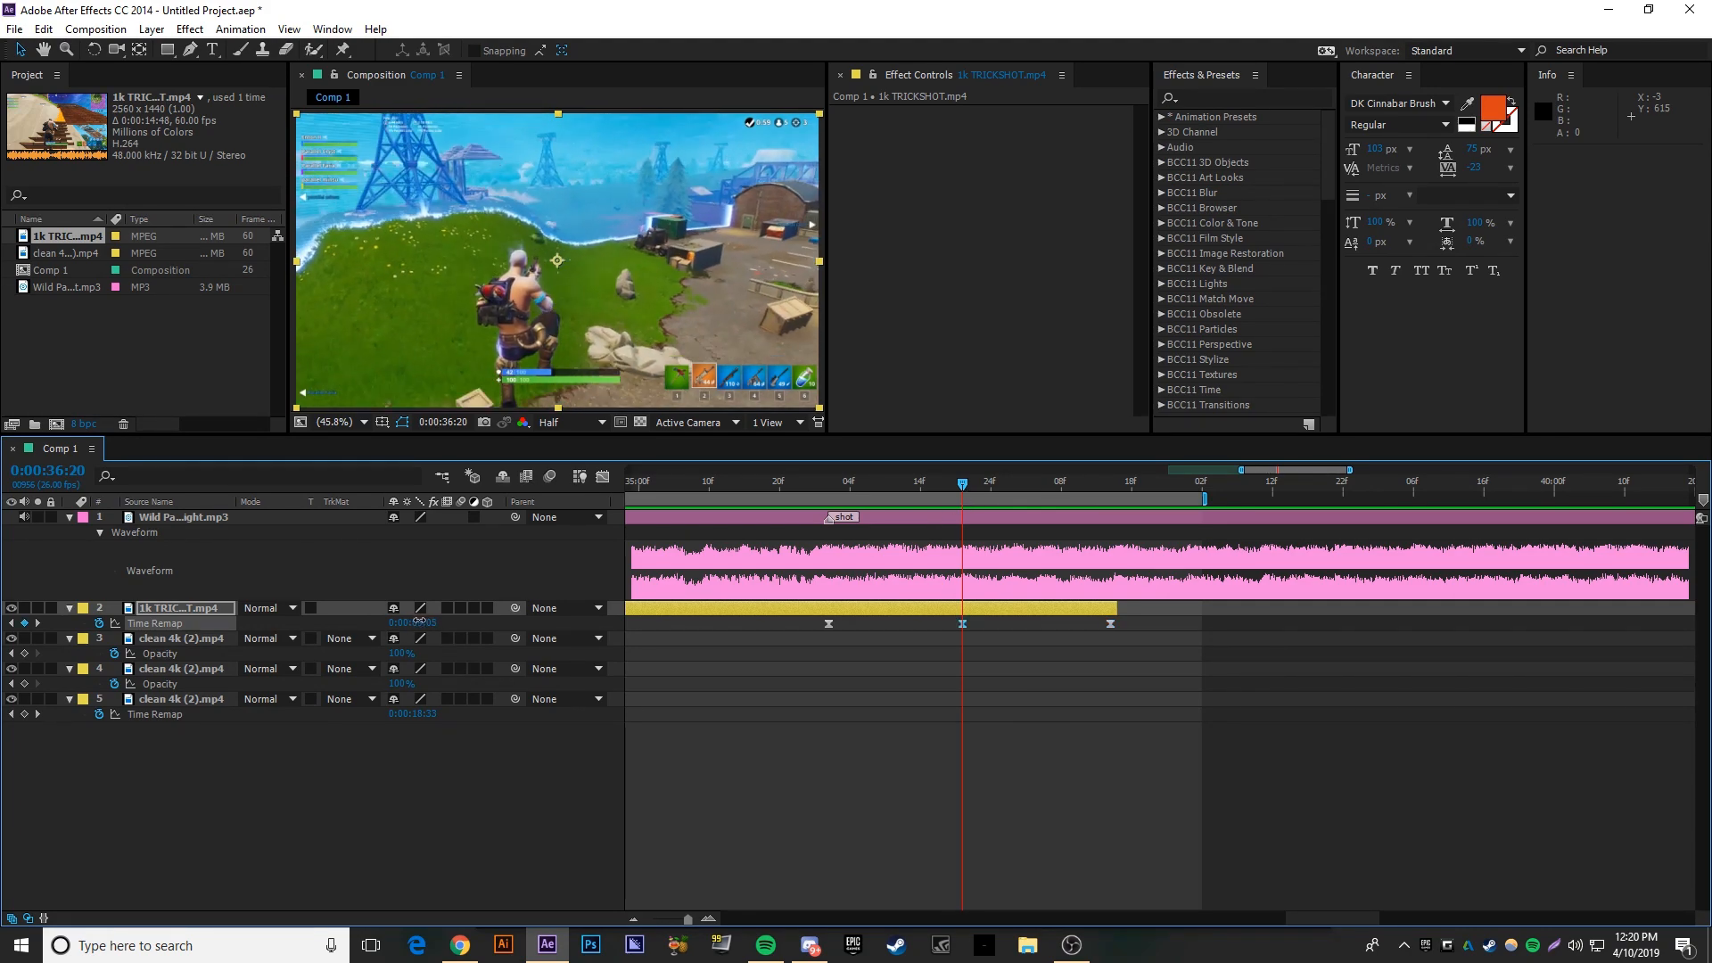
- Shorten and steepen the Time Remap handles of the trickshot's keyframe at 0:00:36:20 in the Graph Editor and preview the work area
{"action": "left_click", "coordinate": [602, 476]}
{"action": "scroll", "coordinate": [948, 710], "scroll_direction": "up", "scroll_amount": 2}
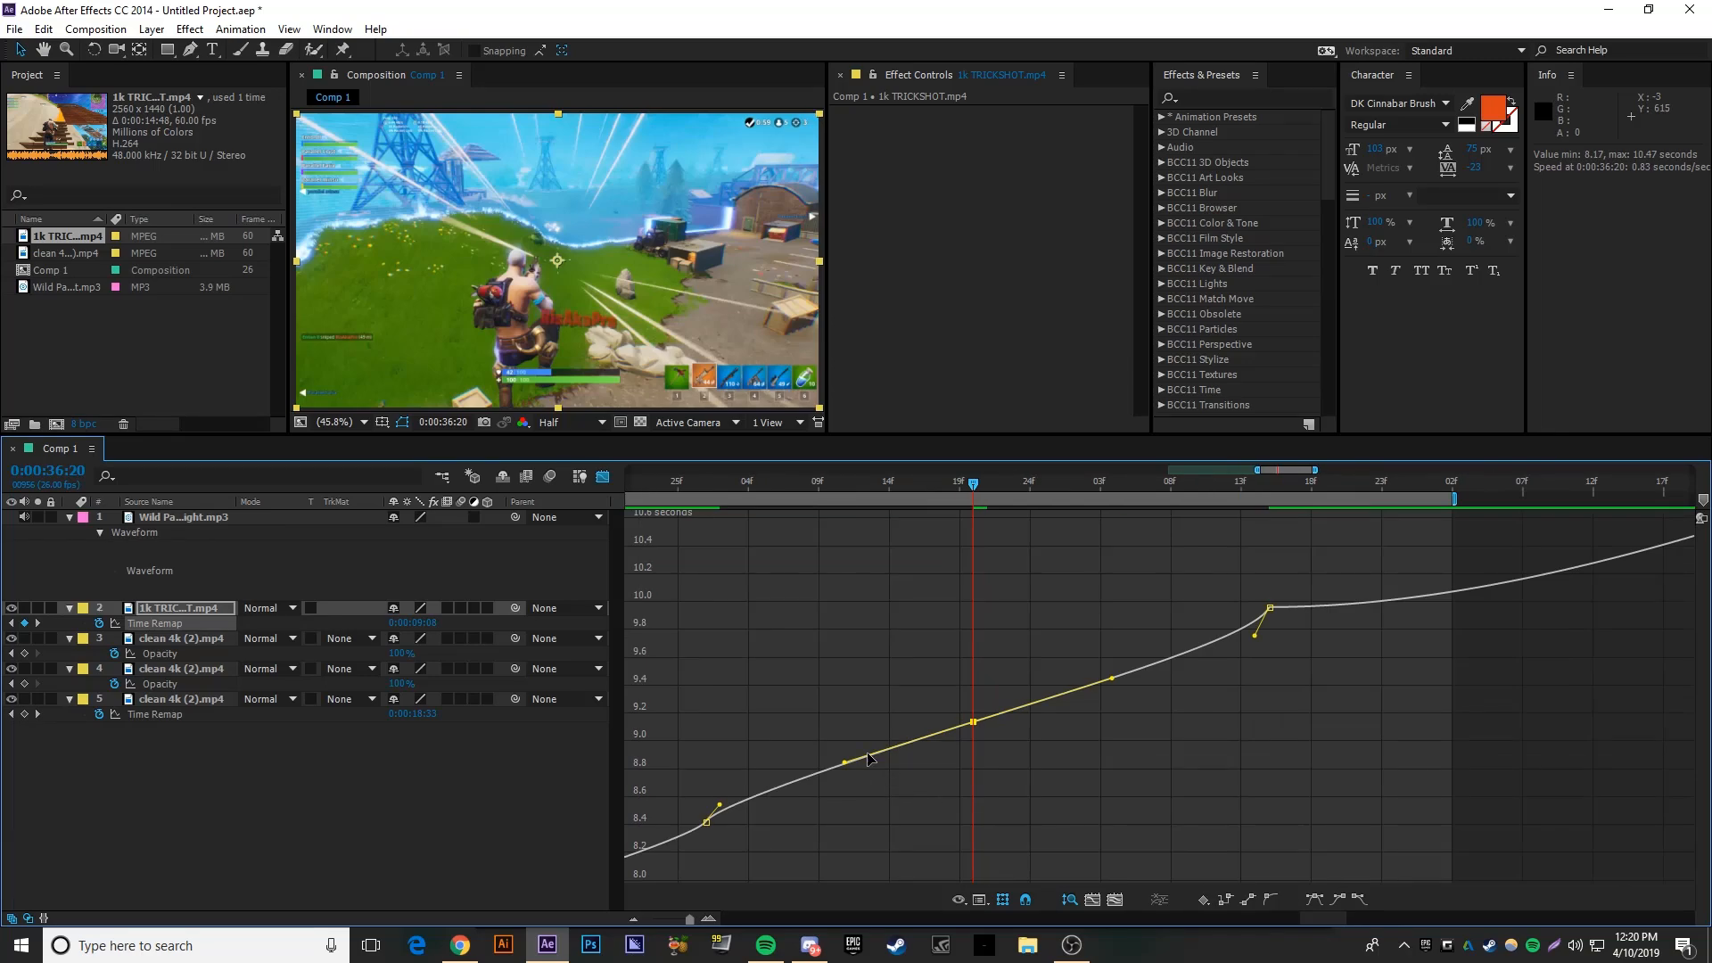
{"action": "left_click_drag", "start_coordinate": [1112, 679], "coordinate": [997, 703]}
{"action": "scroll", "coordinate": [1121, 683], "scroll_direction": "down", "scroll_amount": 3}
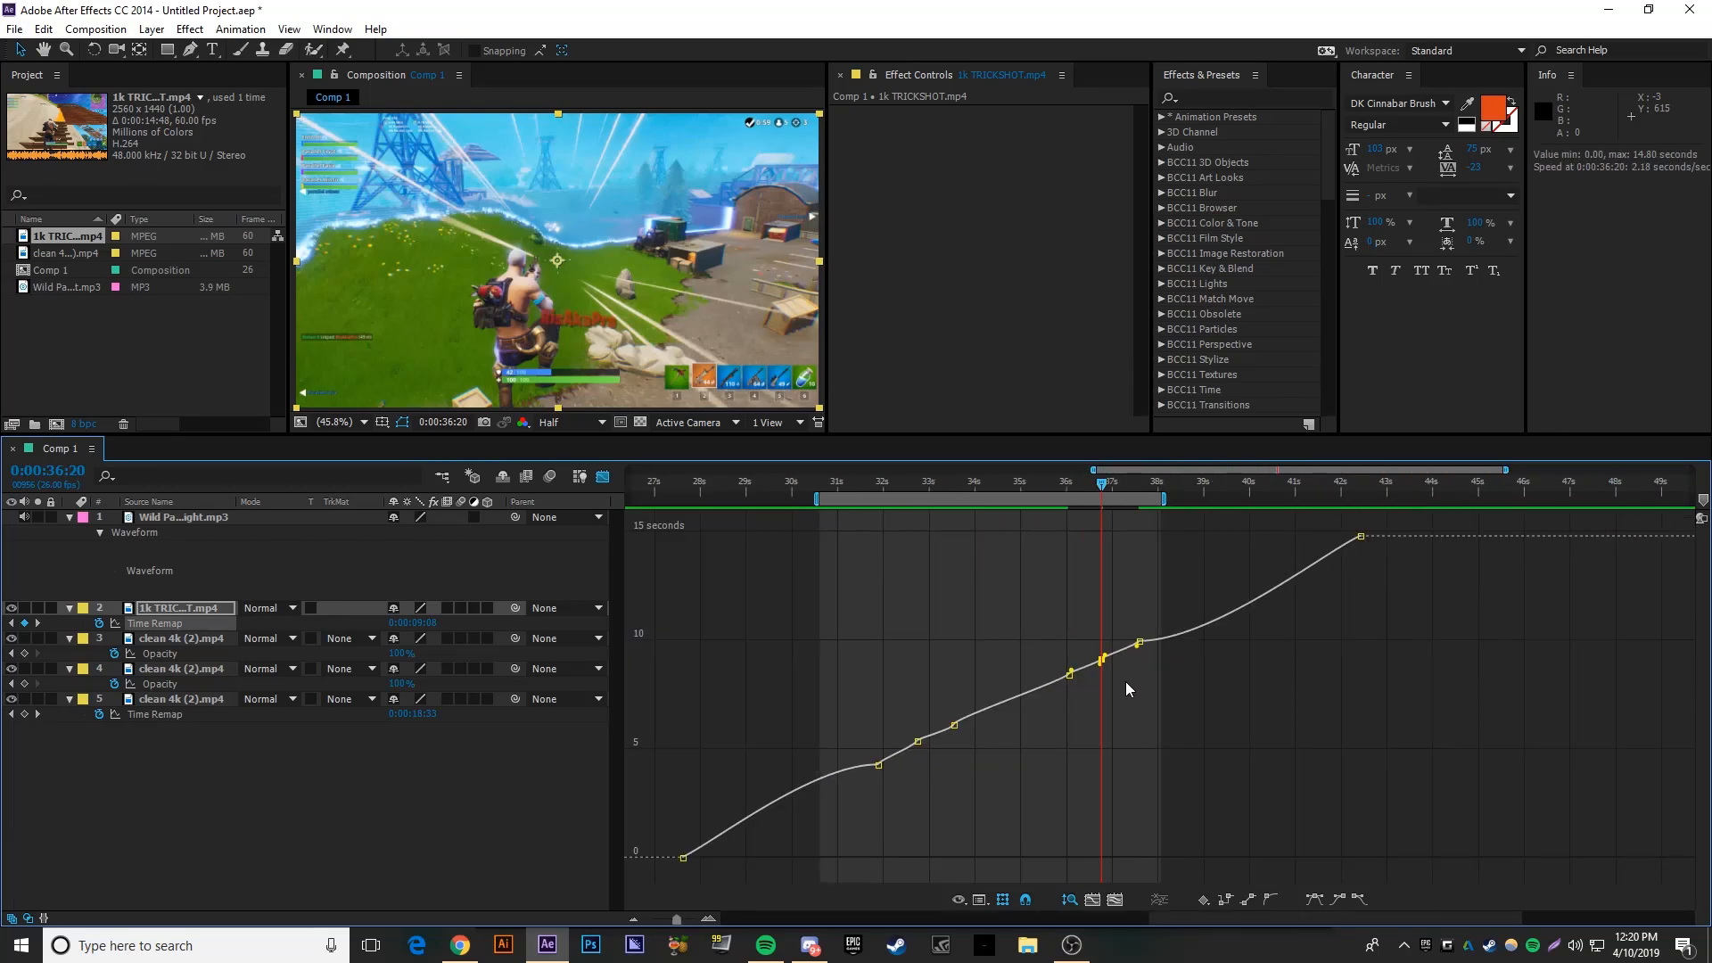
{"action": "key", "text": "KP_0"}
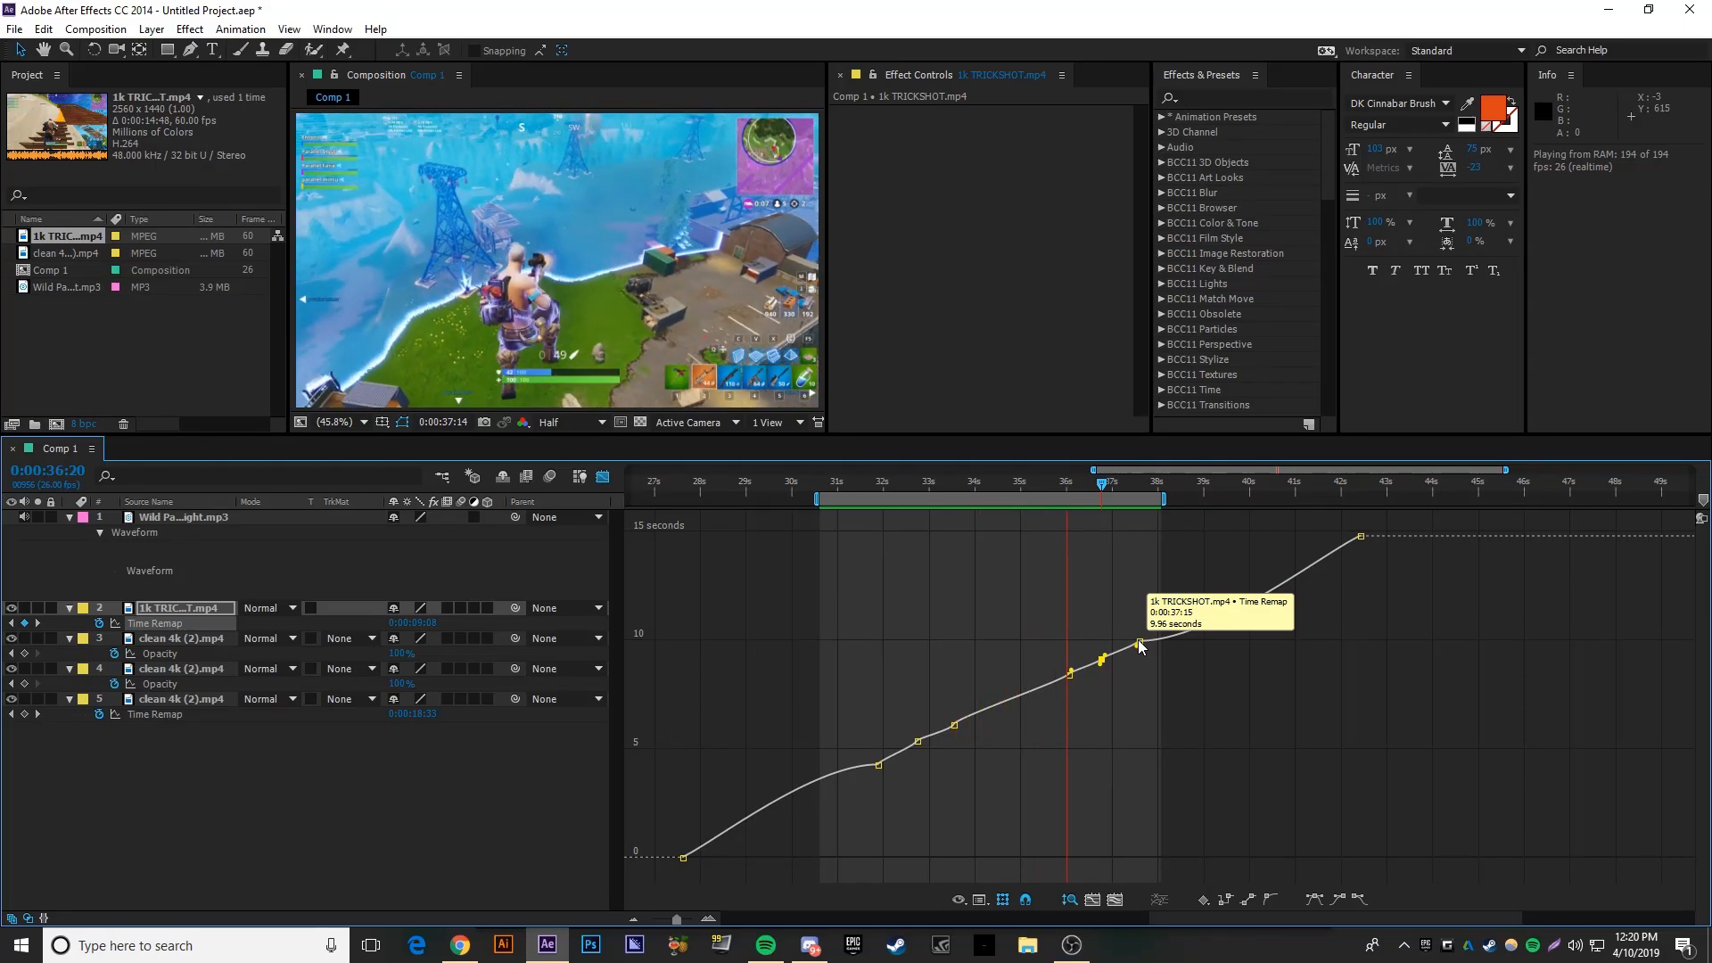
{"action": "key", "text": "space"}
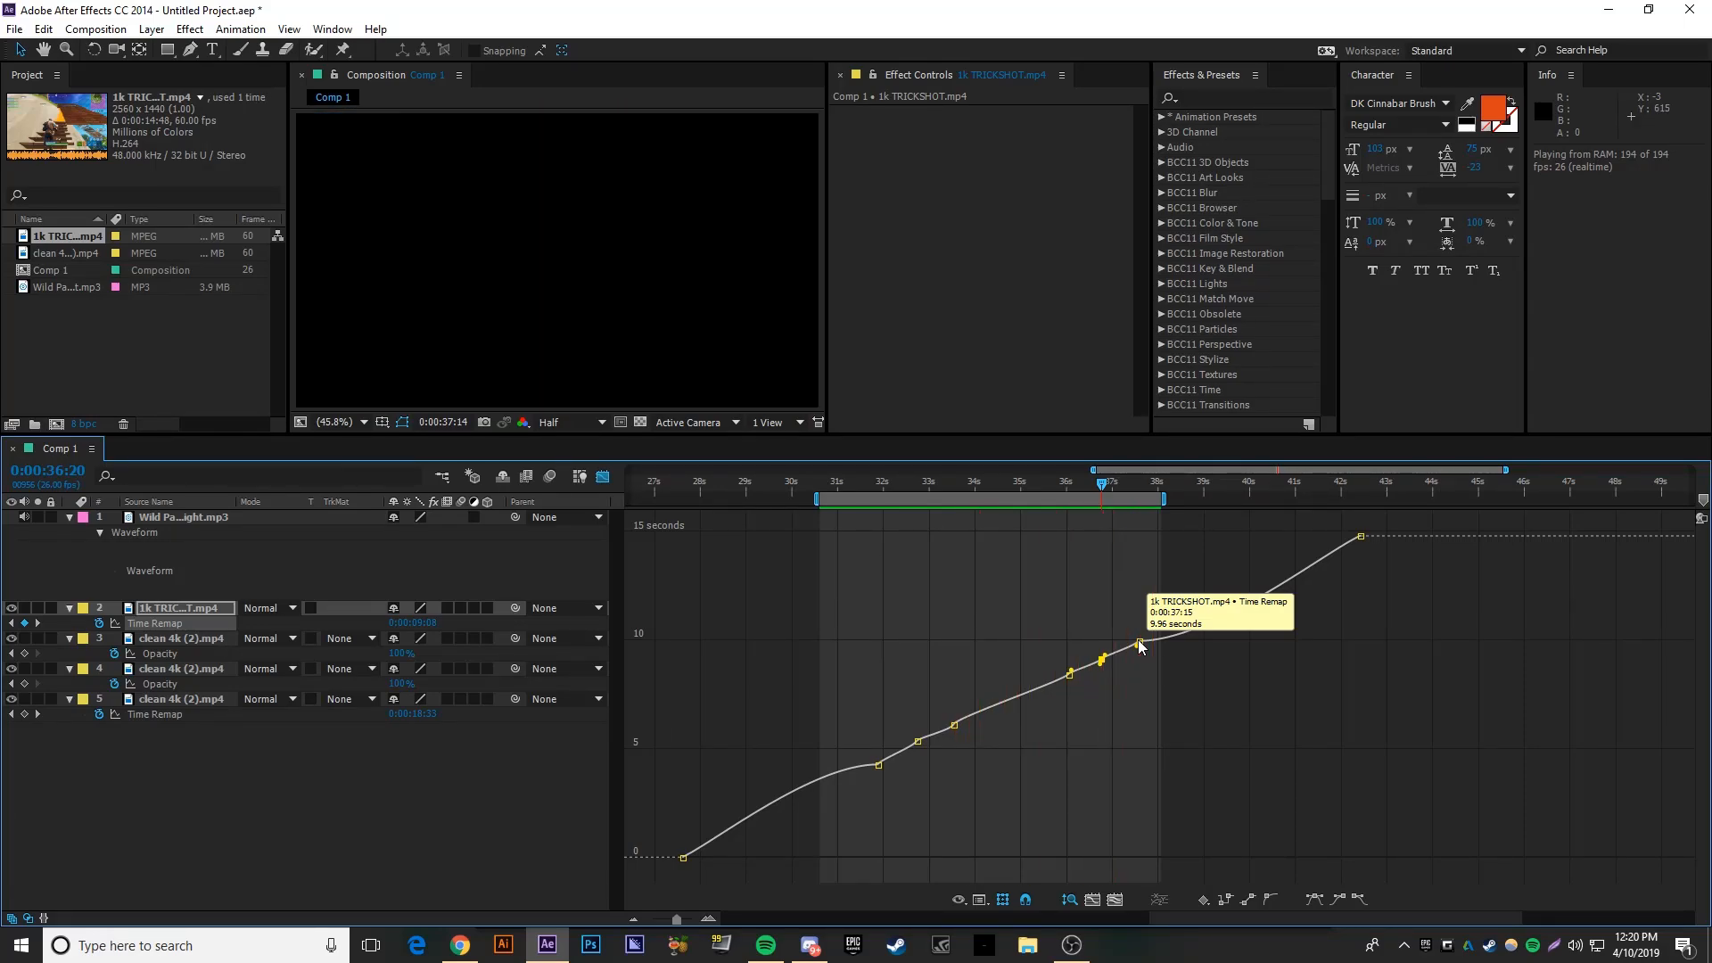
- Extend the work area to start at 0:00:21:04 and preview the whole synced sequence
{"action": "left_click", "coordinate": [949, 483]}
{"action": "key", "text": "minus"}
{"action": "key", "text": "minus"}
{"action": "left_click", "coordinate": [891, 487]}
{"action": "mouse_move", "coordinate": [890, 487]}
{"action": "left_mouse_down"}
{"action": "mouse_move", "coordinate": [948, 486]}
{"action": "mouse_move", "coordinate": [899, 486]}
{"action": "left_mouse_up"}
{"action": "key", "text": "b"}
{"action": "key", "text": "space"}
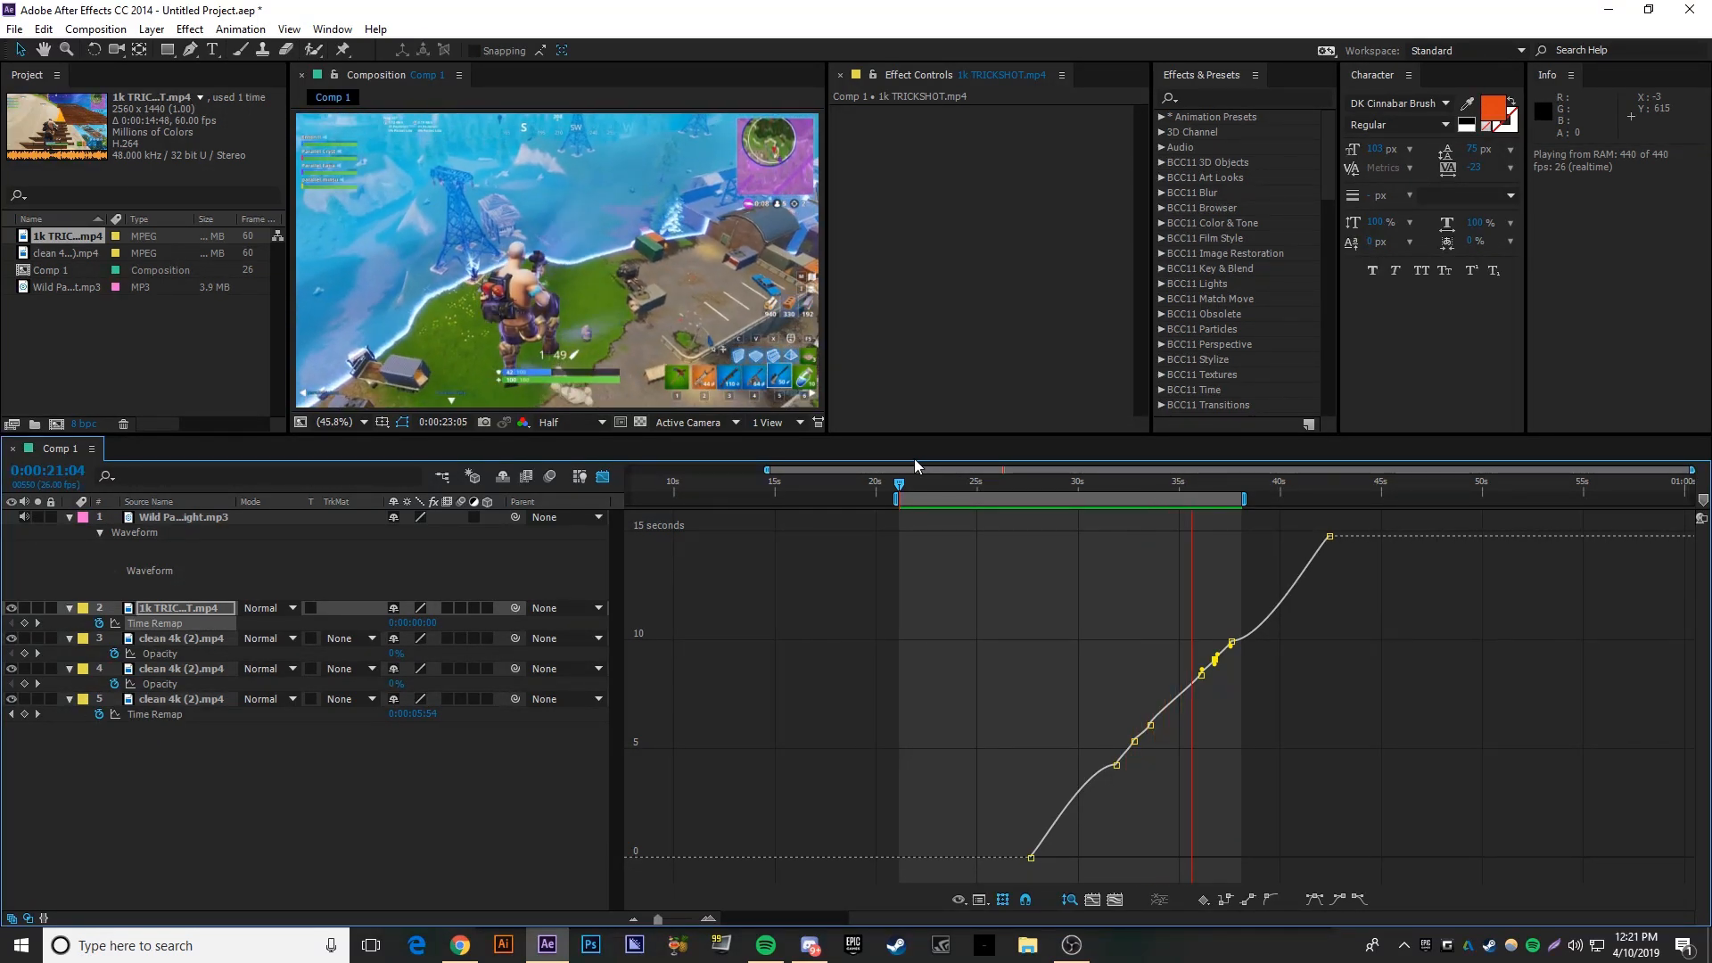
{"action": "key", "text": "space"}
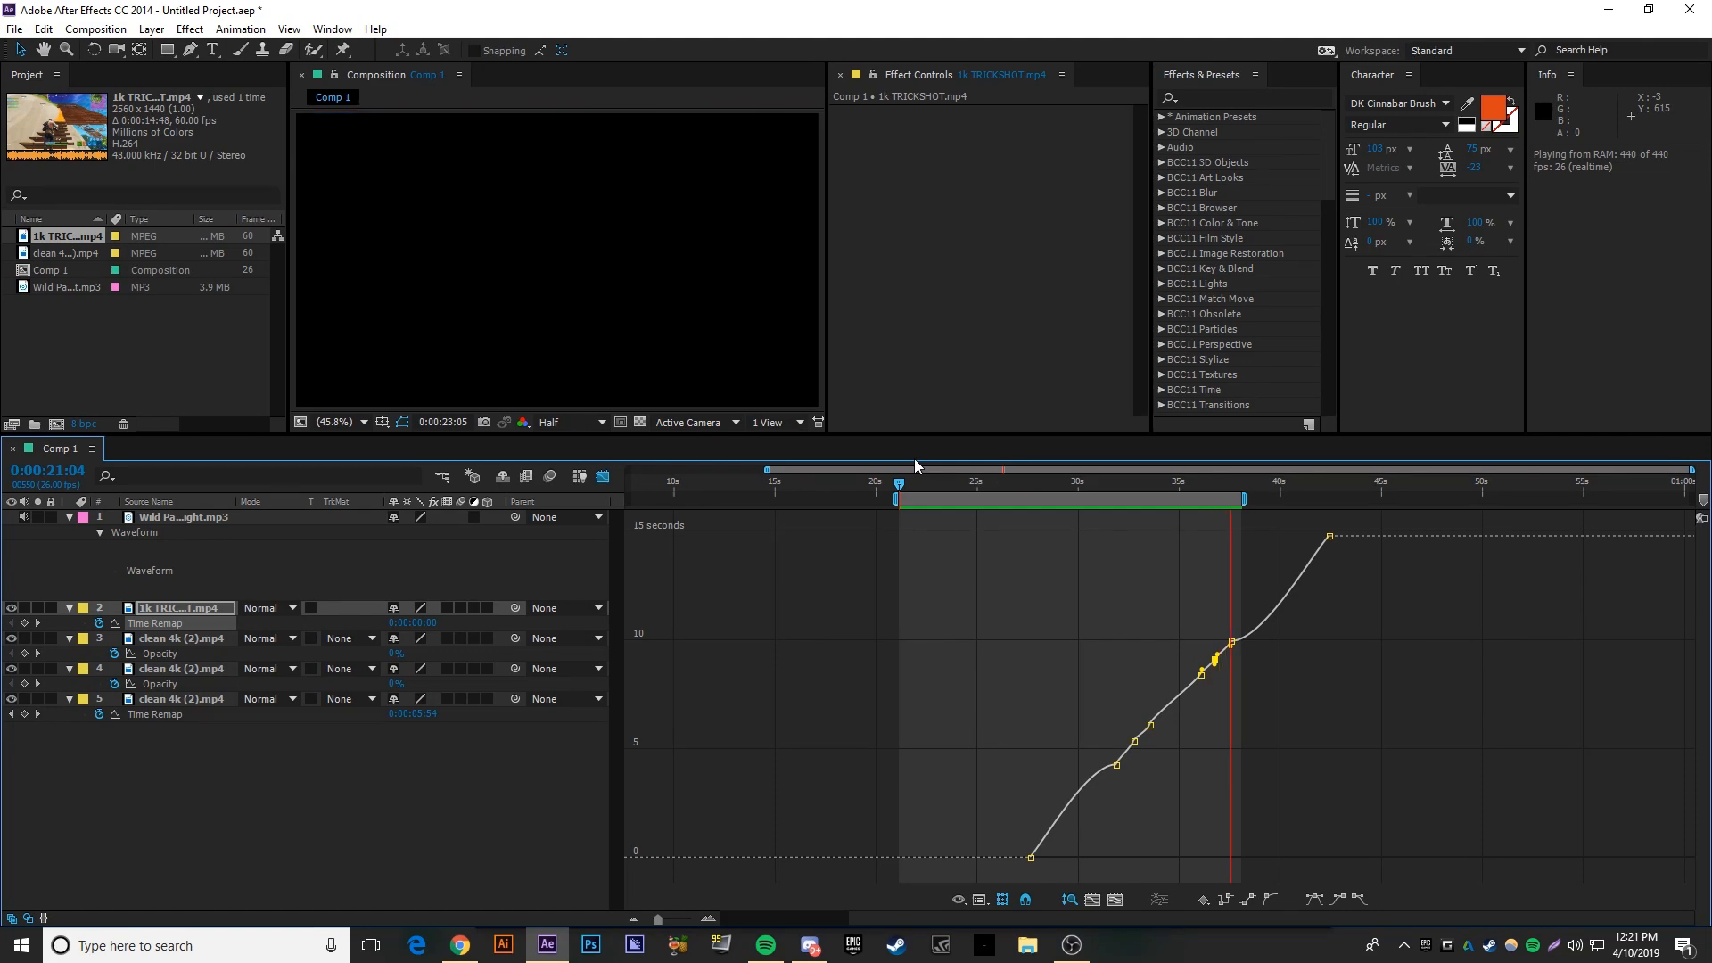
{"action": "left_click_drag", "start_coordinate": [927, 482], "coordinate": [959, 489]}
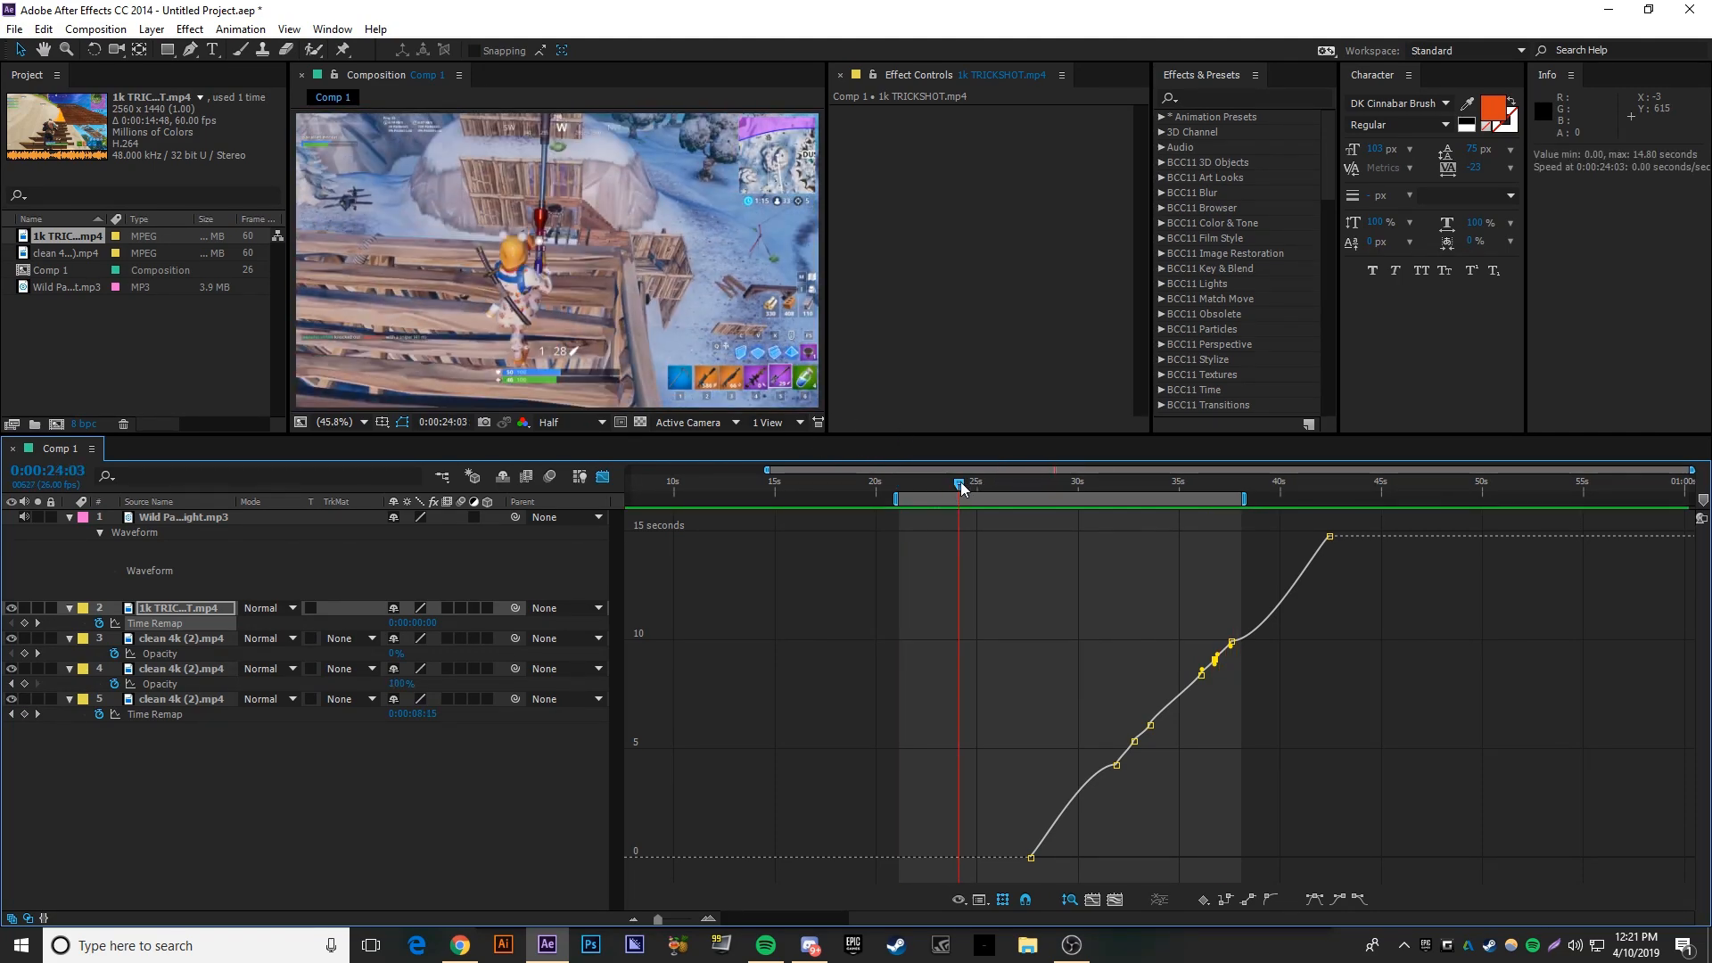
{"action": "left_click_drag", "start_coordinate": [960, 483], "coordinate": [1042, 480]}
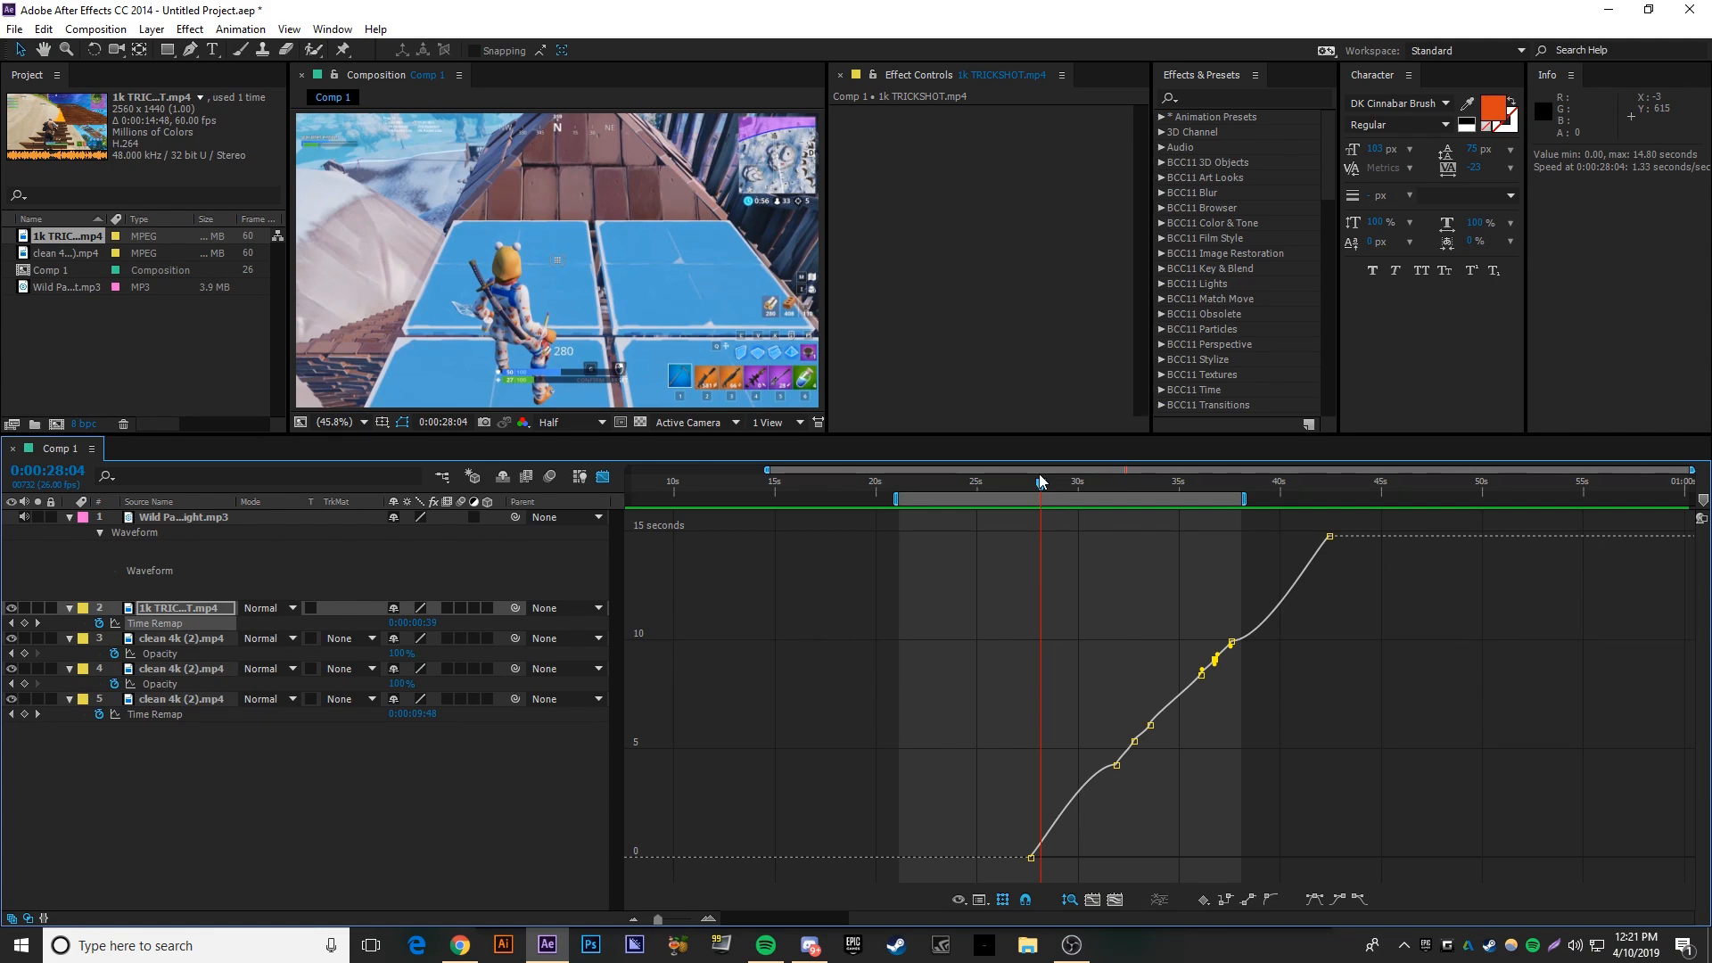
{"action": "left_click", "coordinate": [1073, 957]}
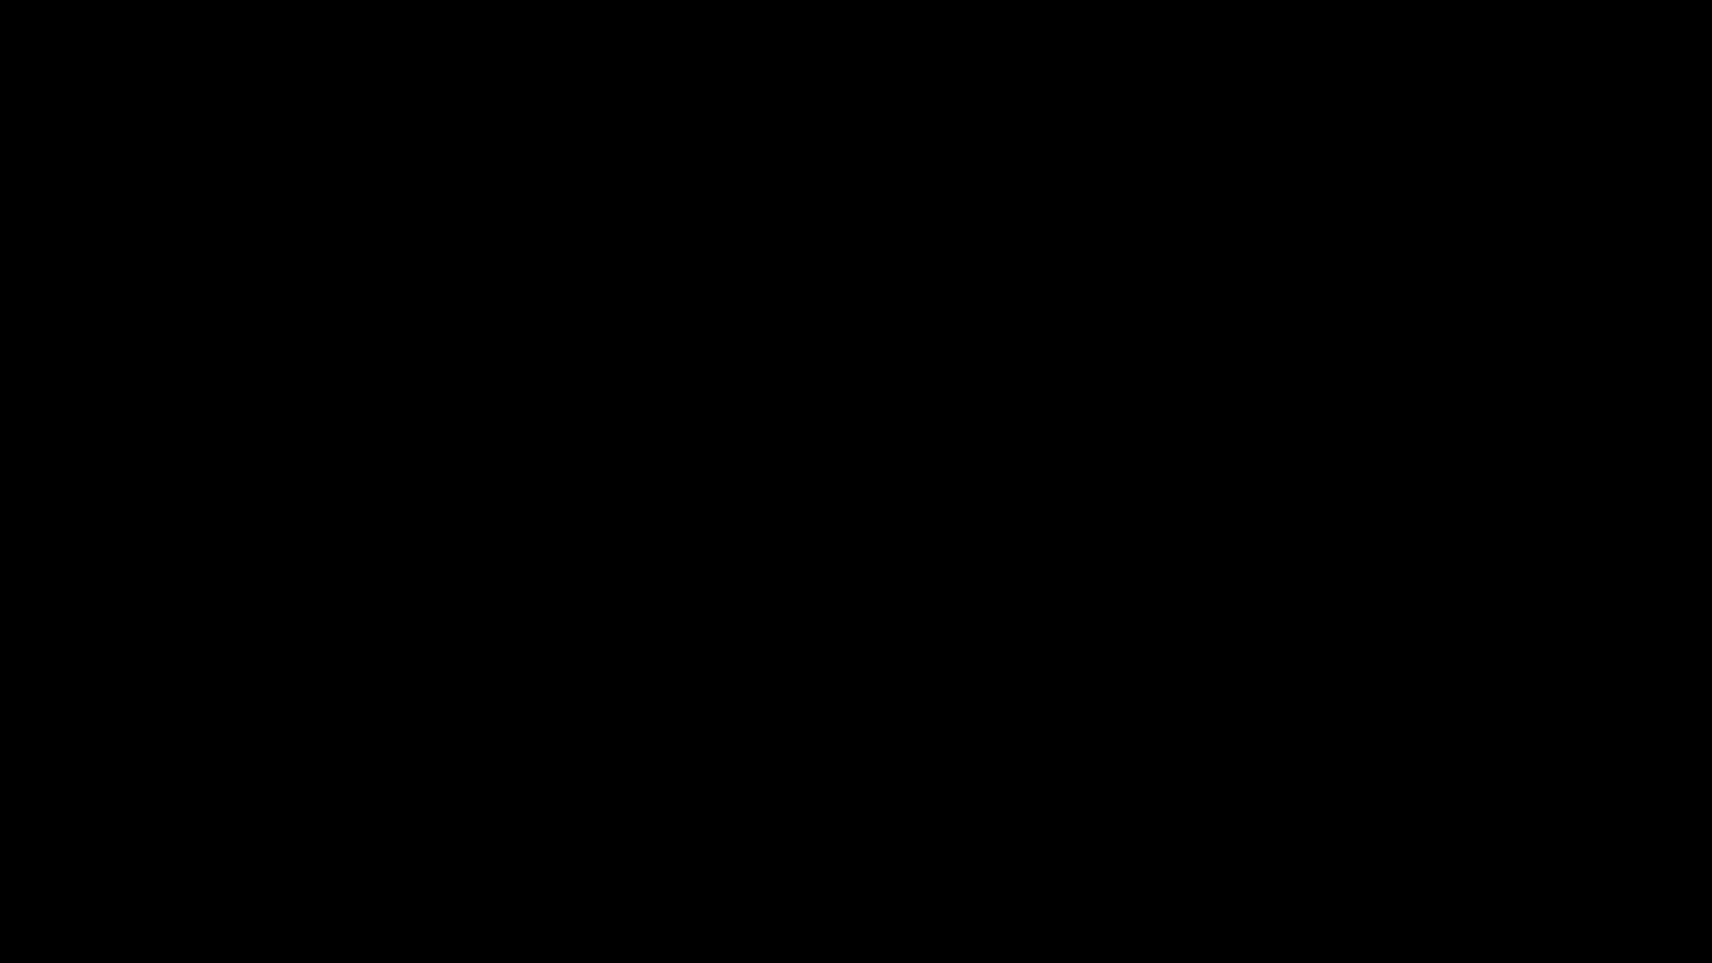